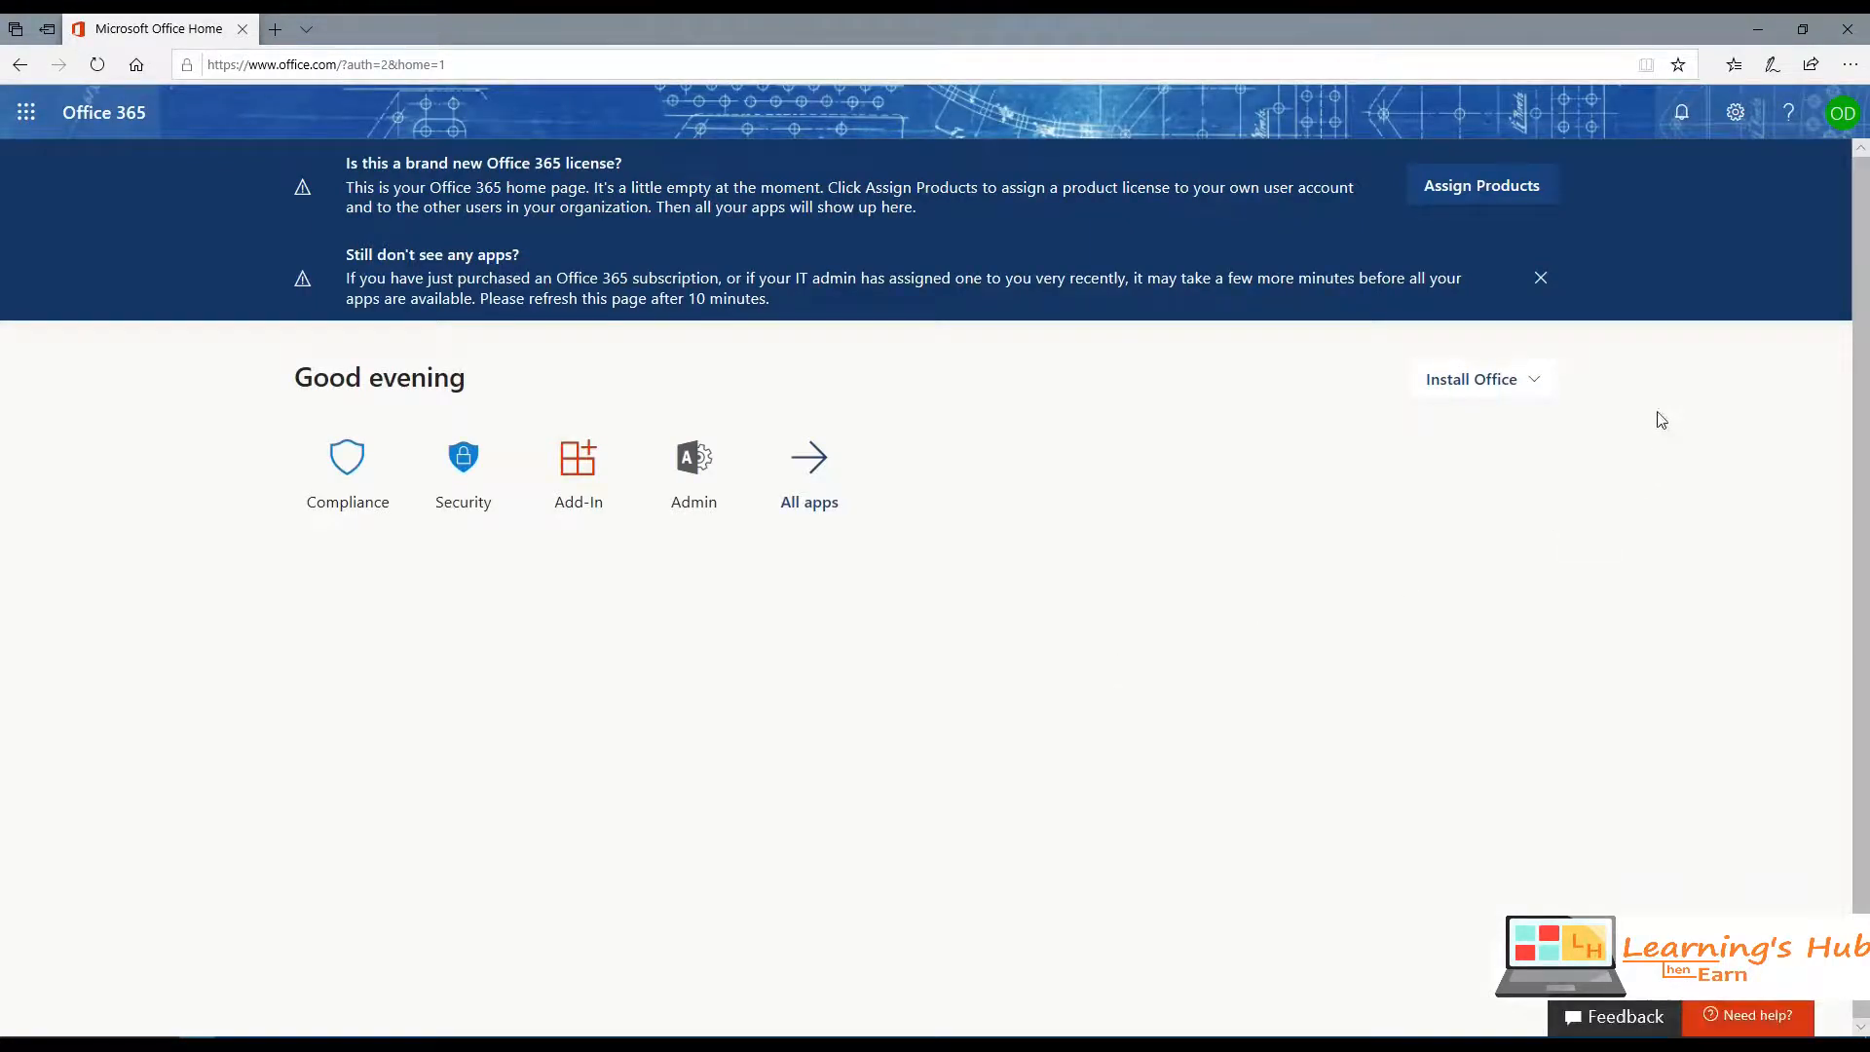
Dismiss the 'Still don't see any apps?' banner and open the Admin tile from Office 365 home
click(1542, 278)
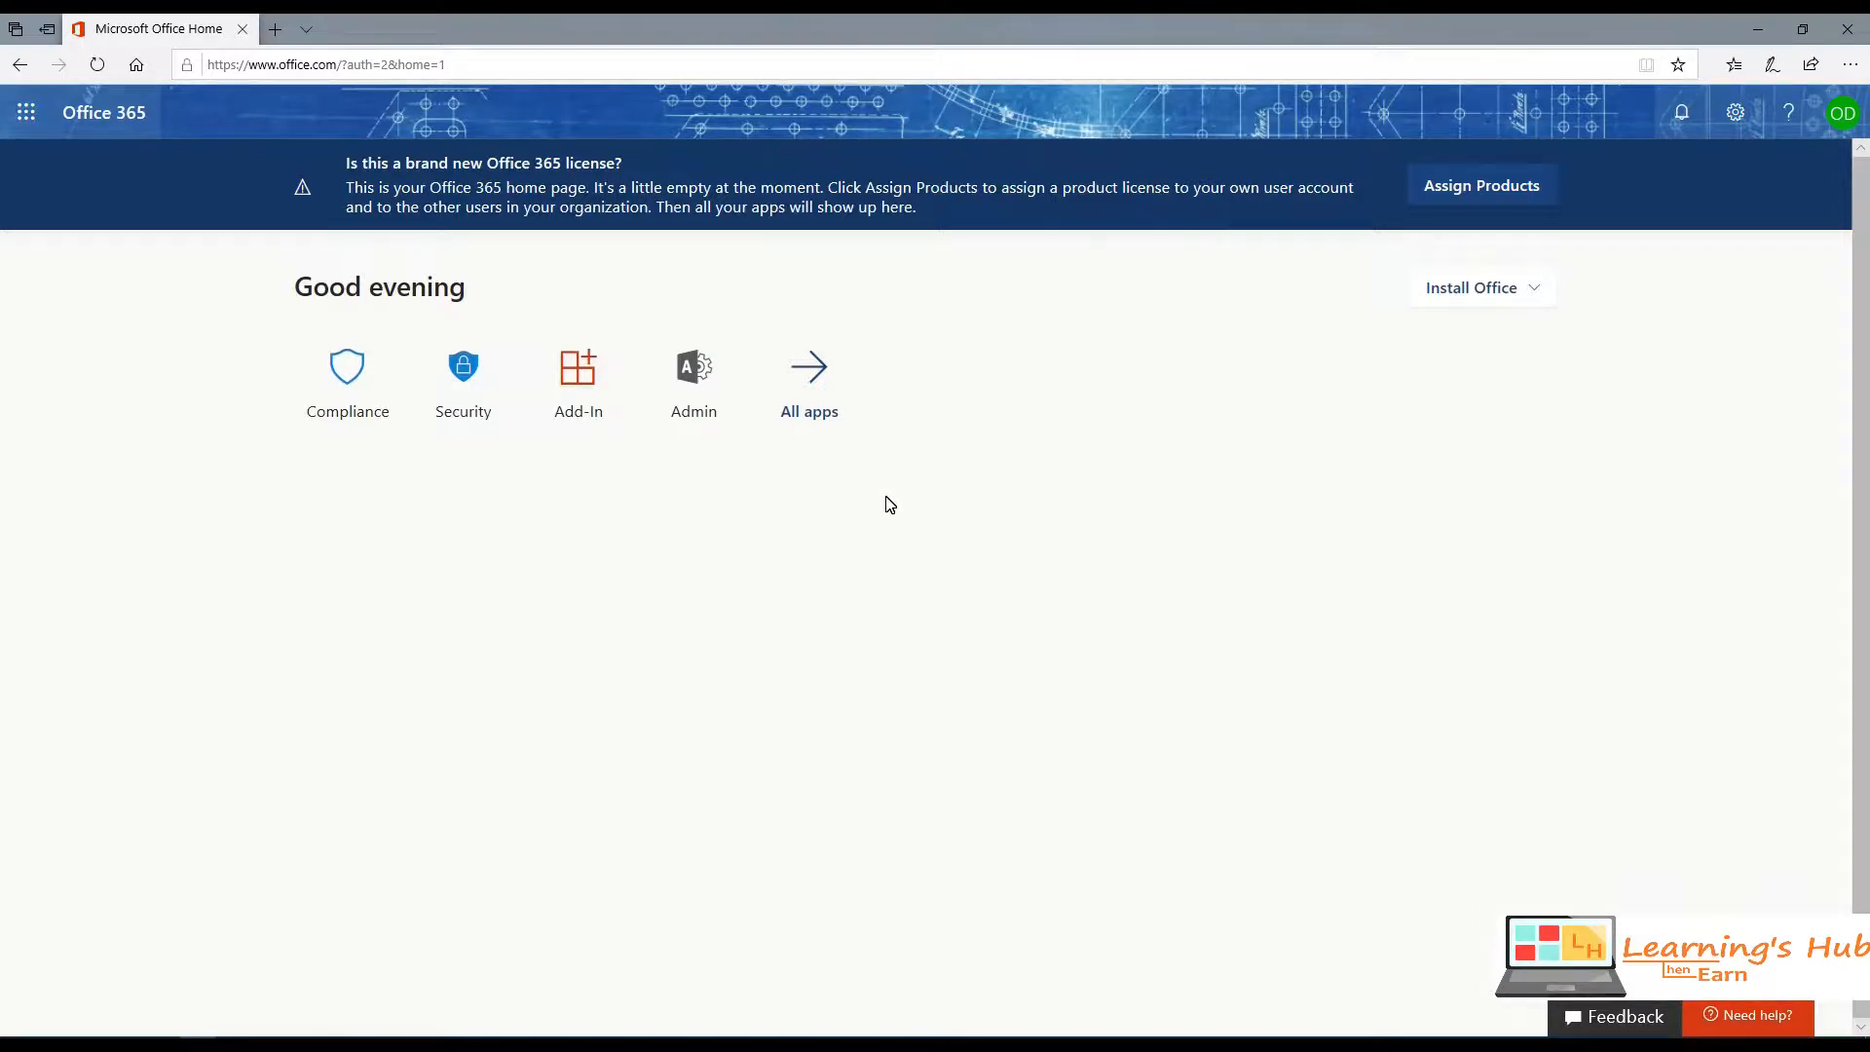
click(696, 381)
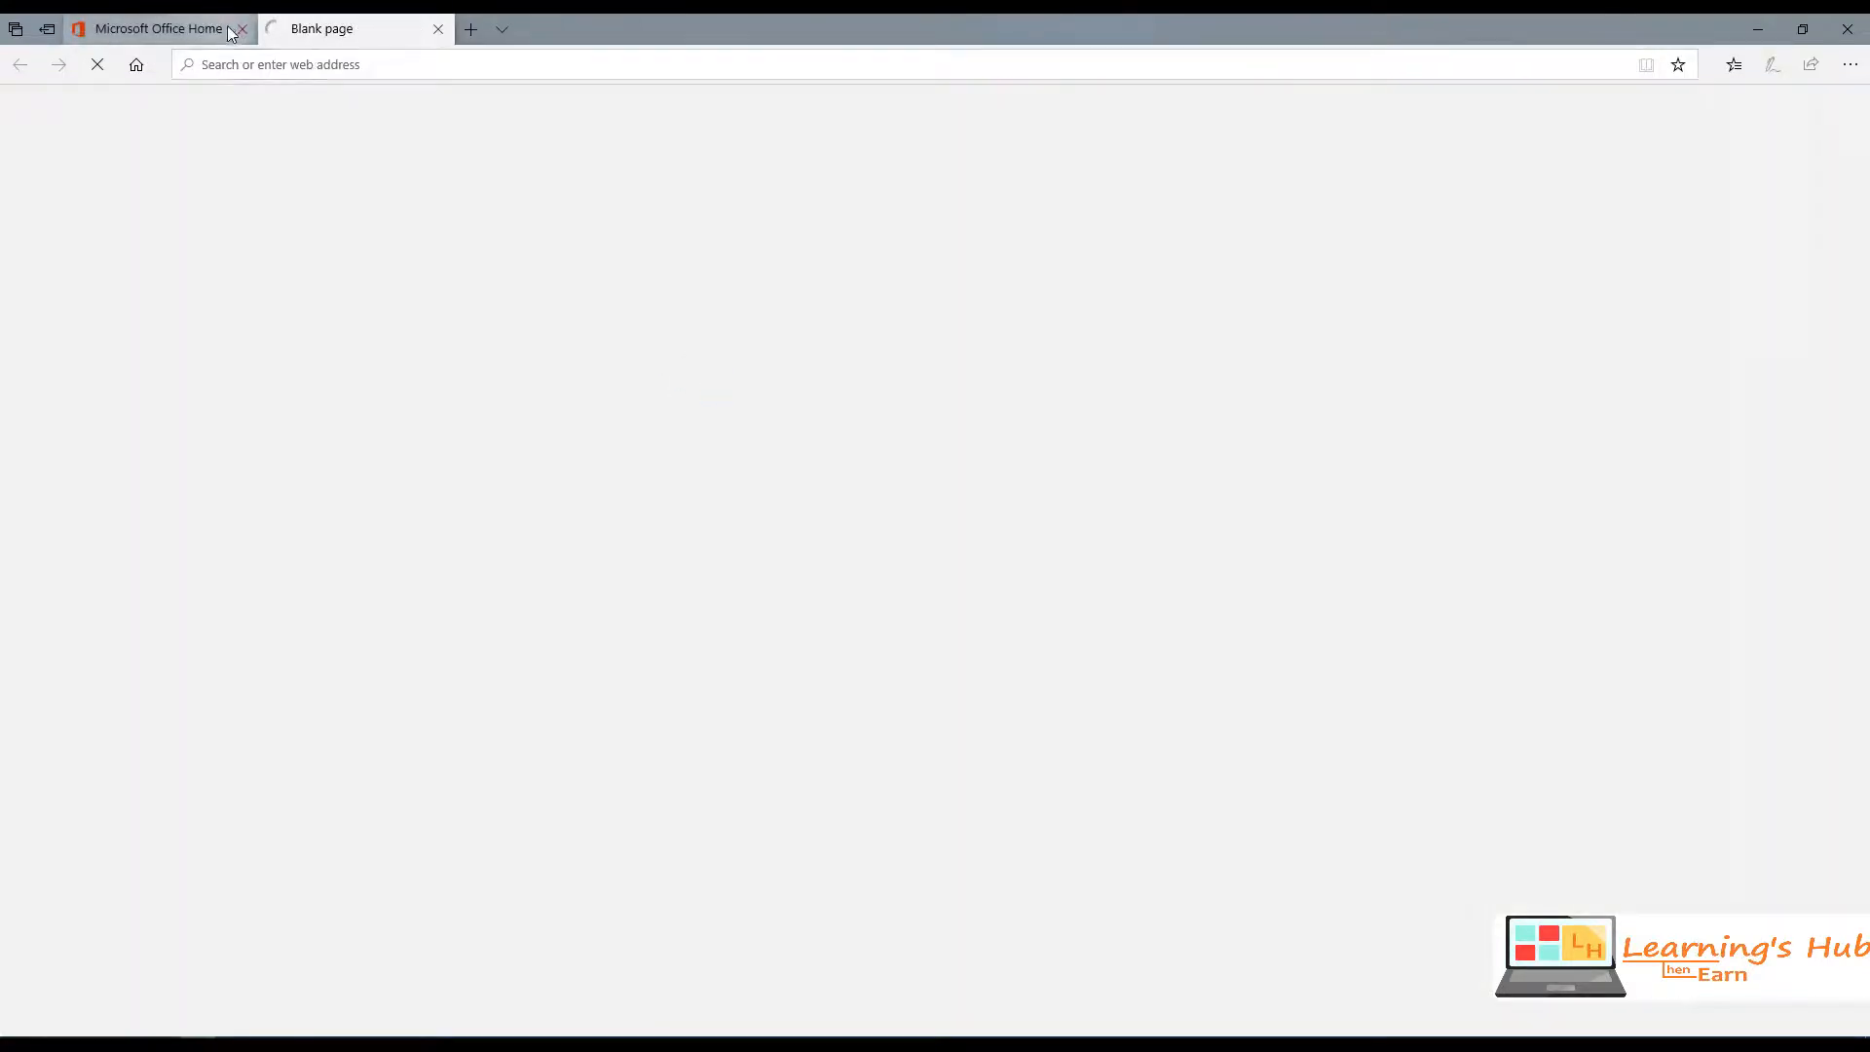
Close the Microsoft Office Home tab and go to Users > Active users
click(242, 30)
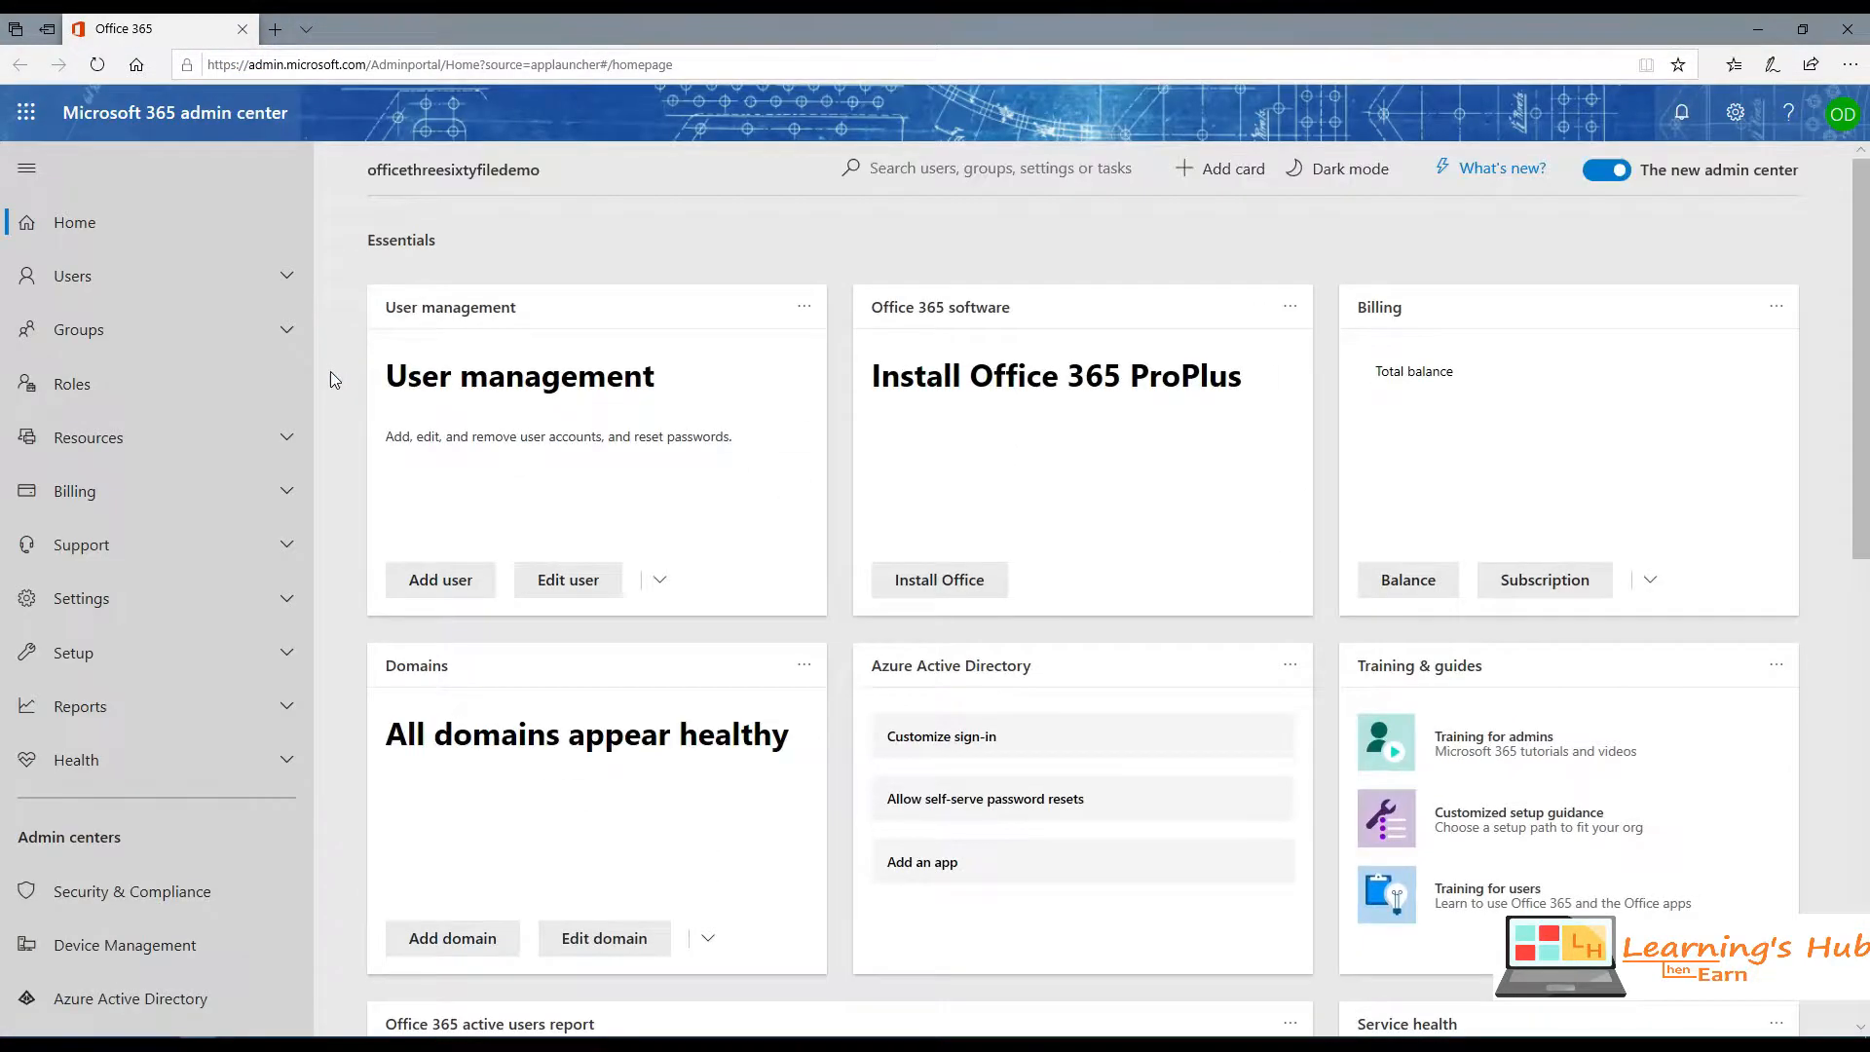
click(167, 278)
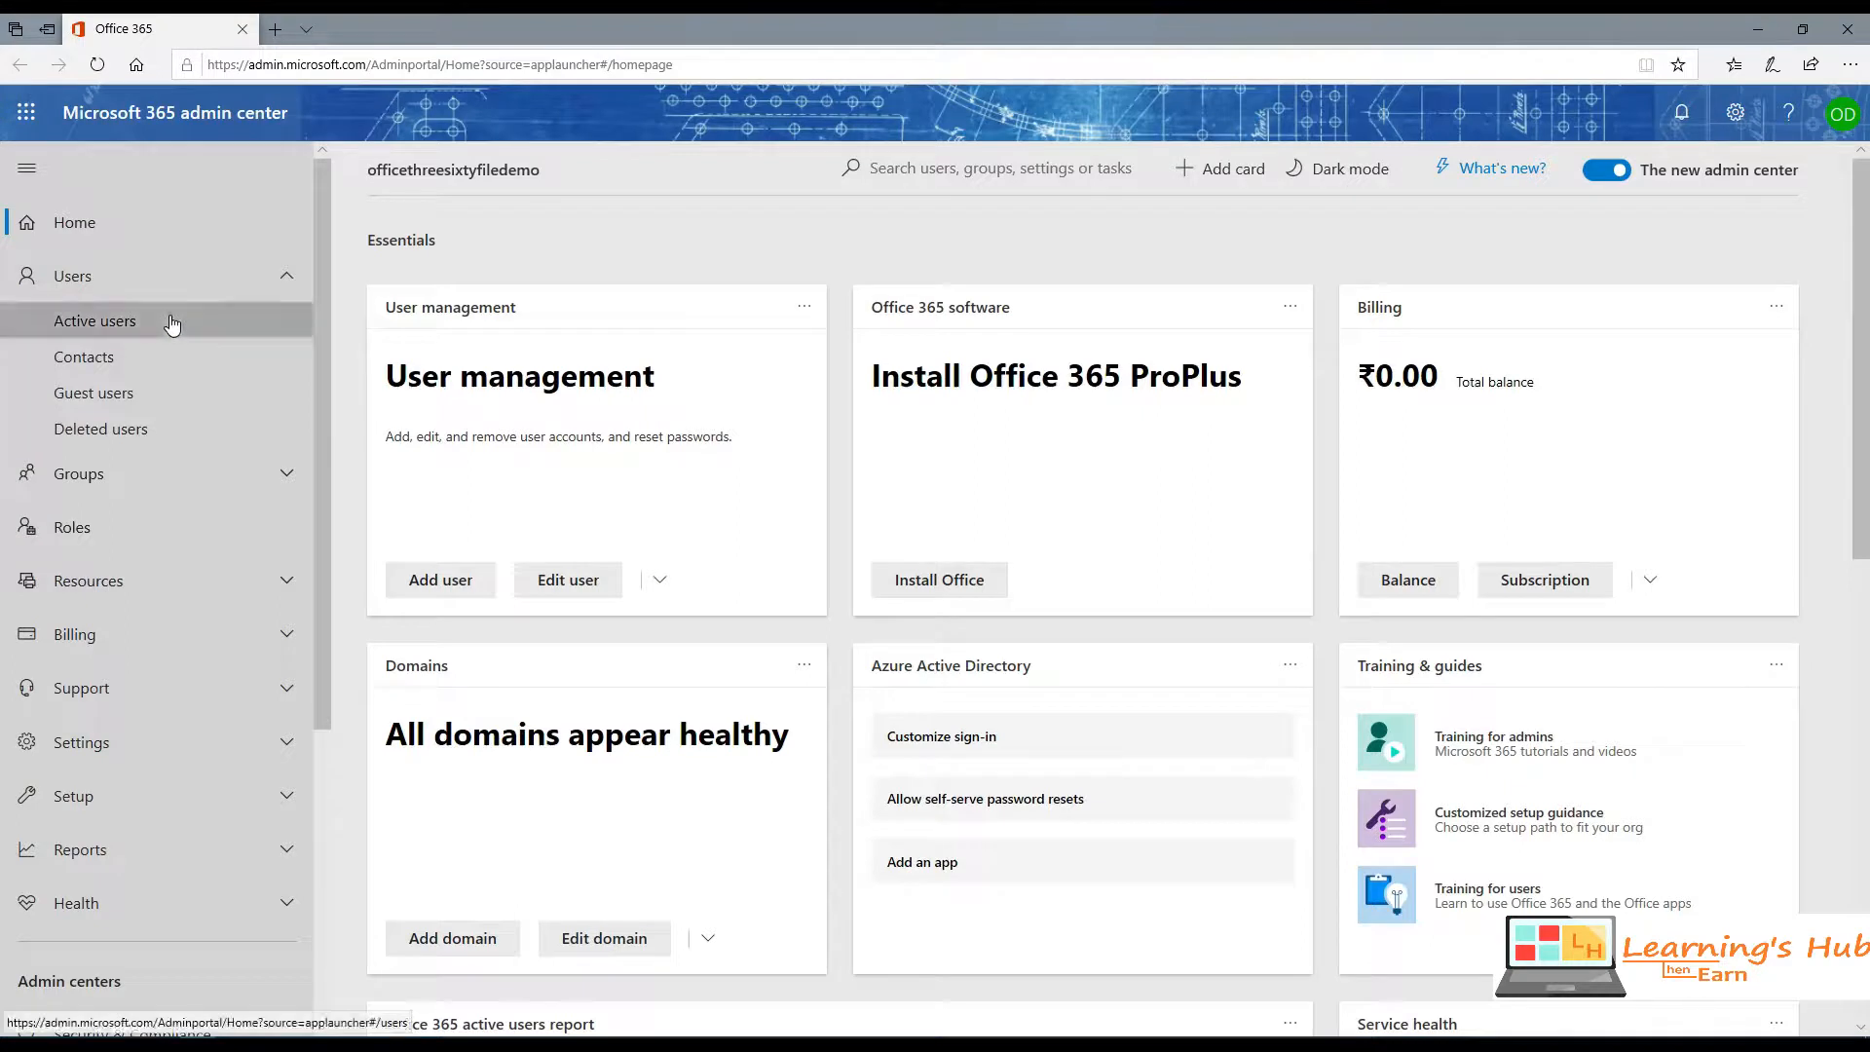
click(172, 324)
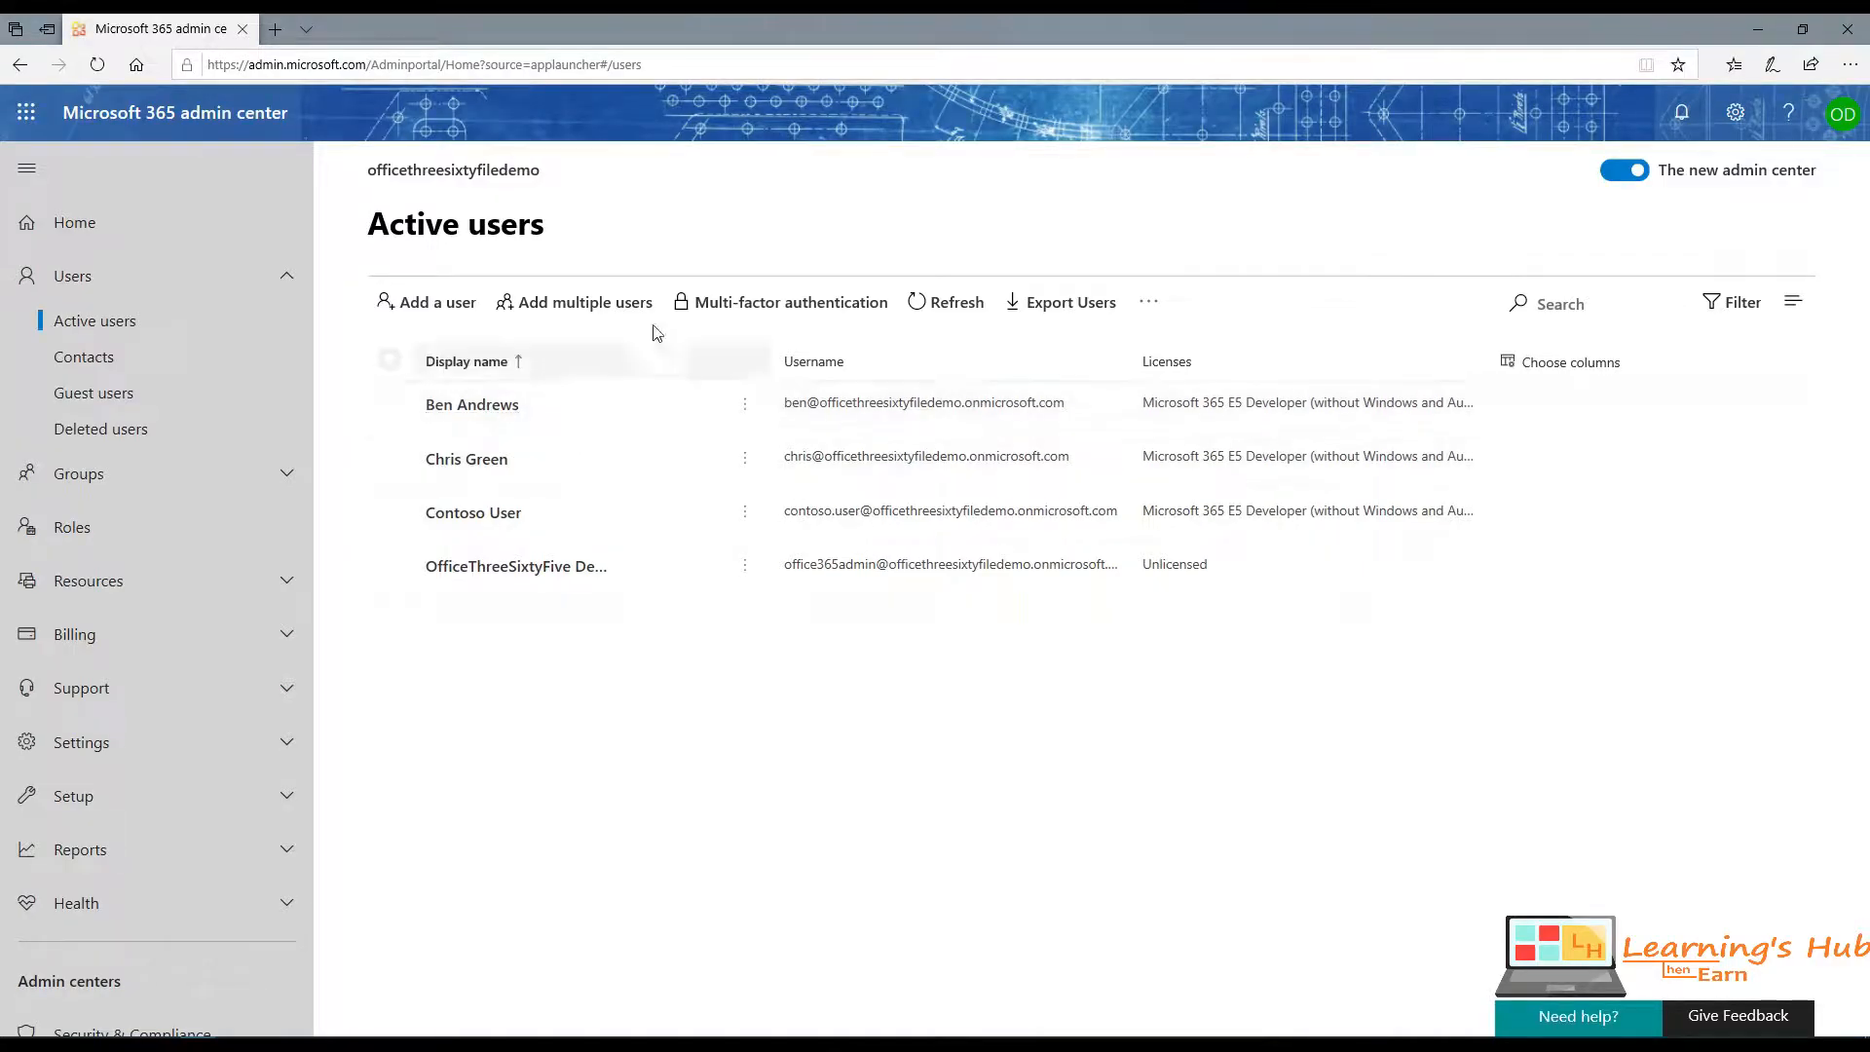
Open per-user Multi-factor authentication settings and leave only the first listed user selected
click(729, 310)
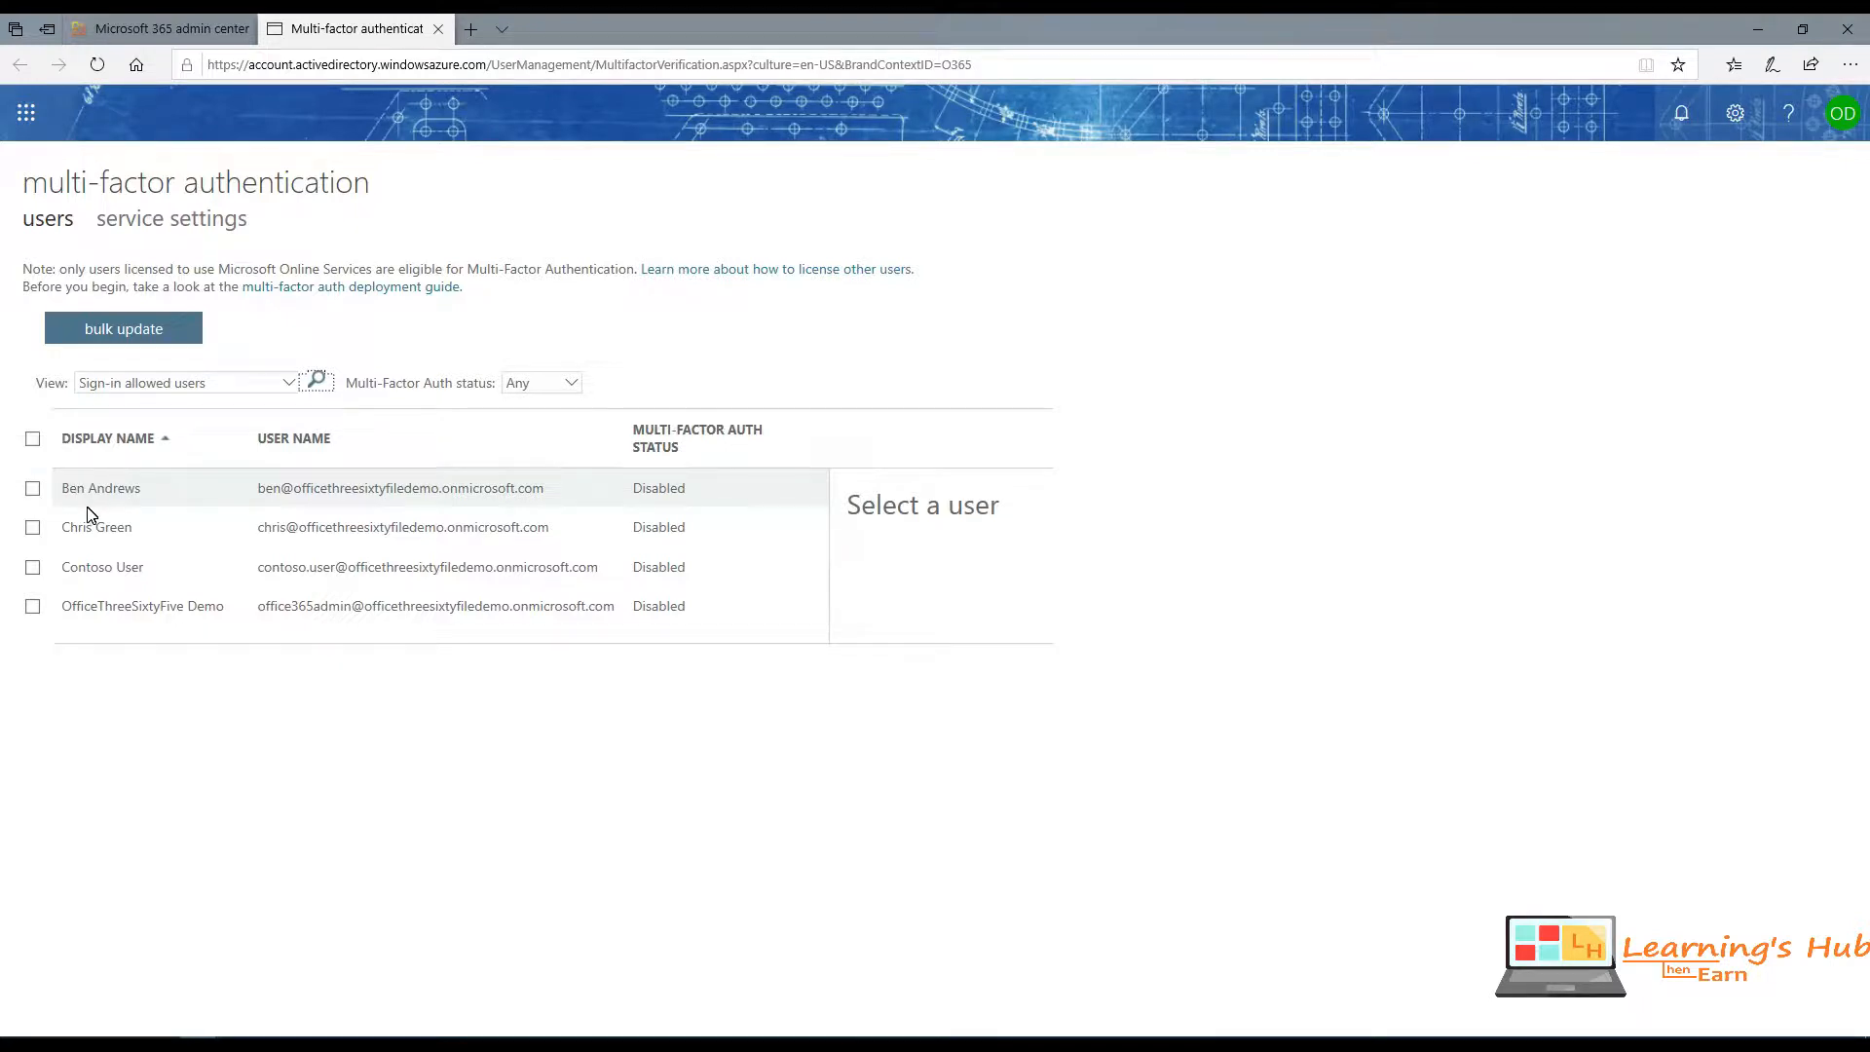
click(33, 489)
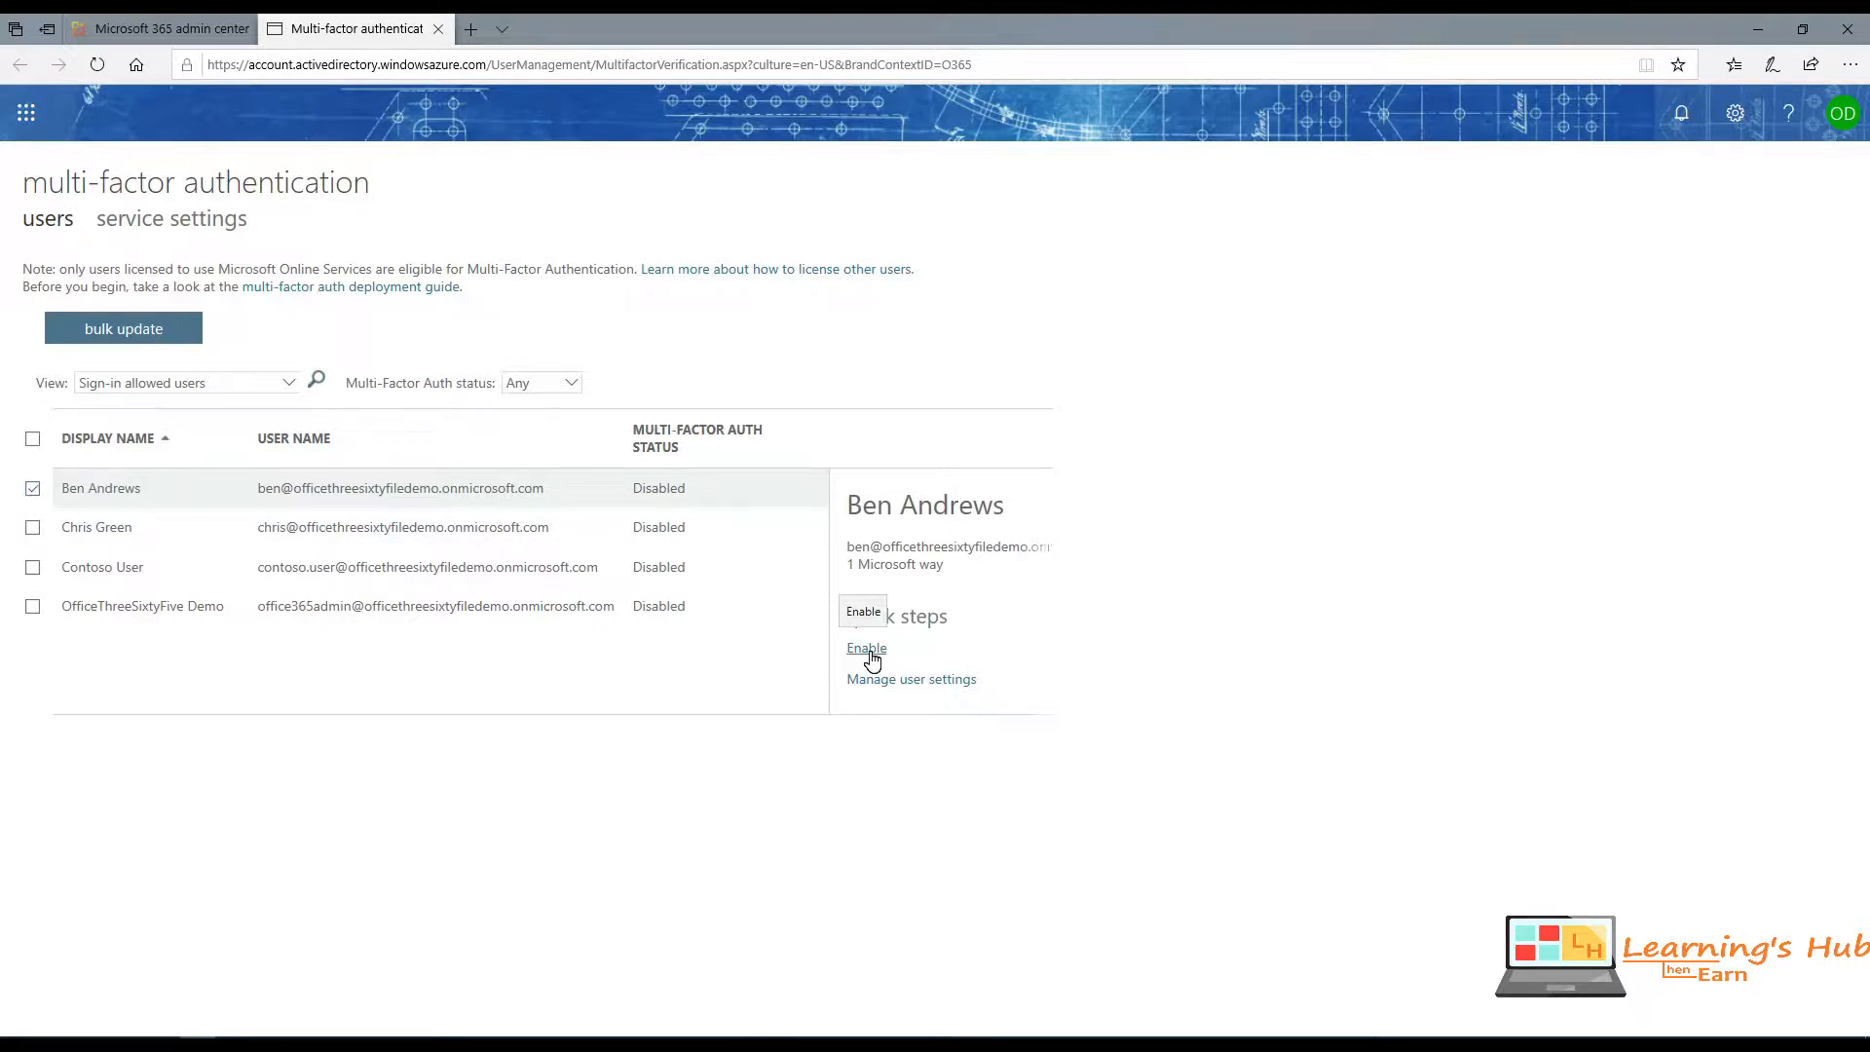
click(32, 527)
click(32, 567)
click(32, 606)
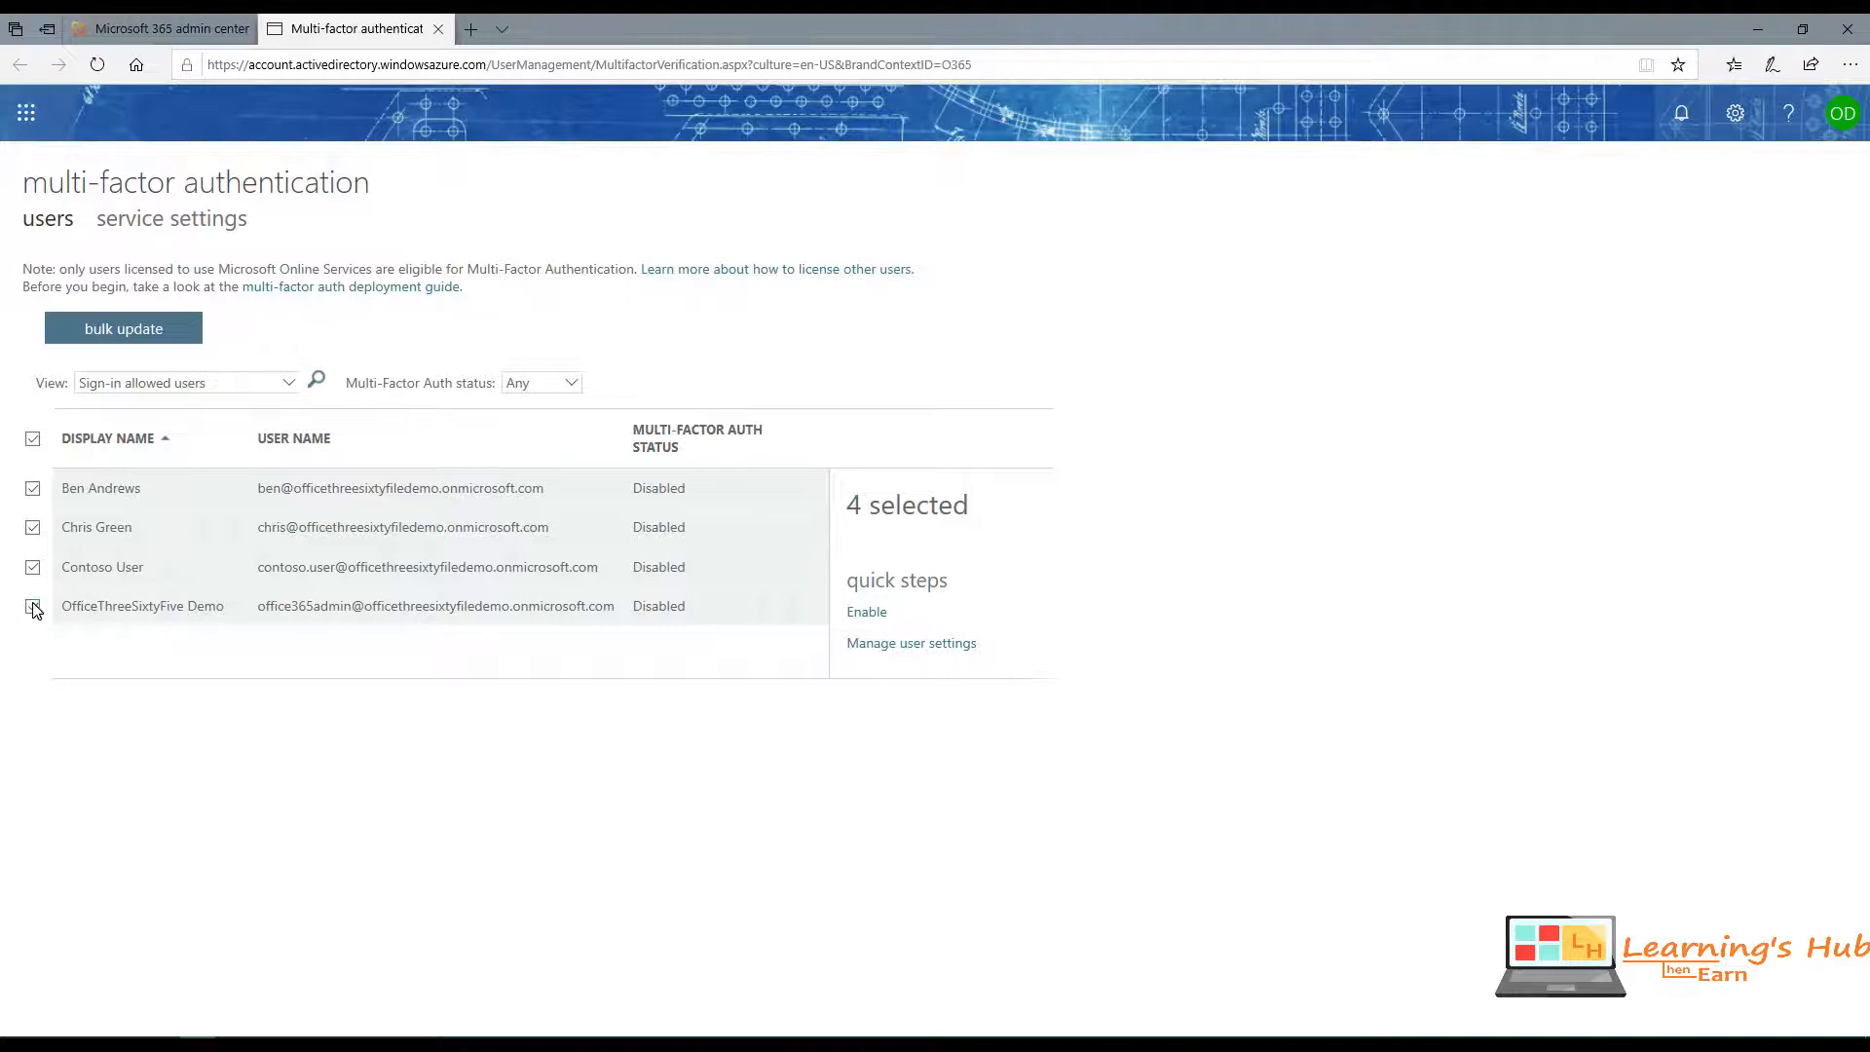
click(32, 606)
click(32, 567)
click(33, 526)
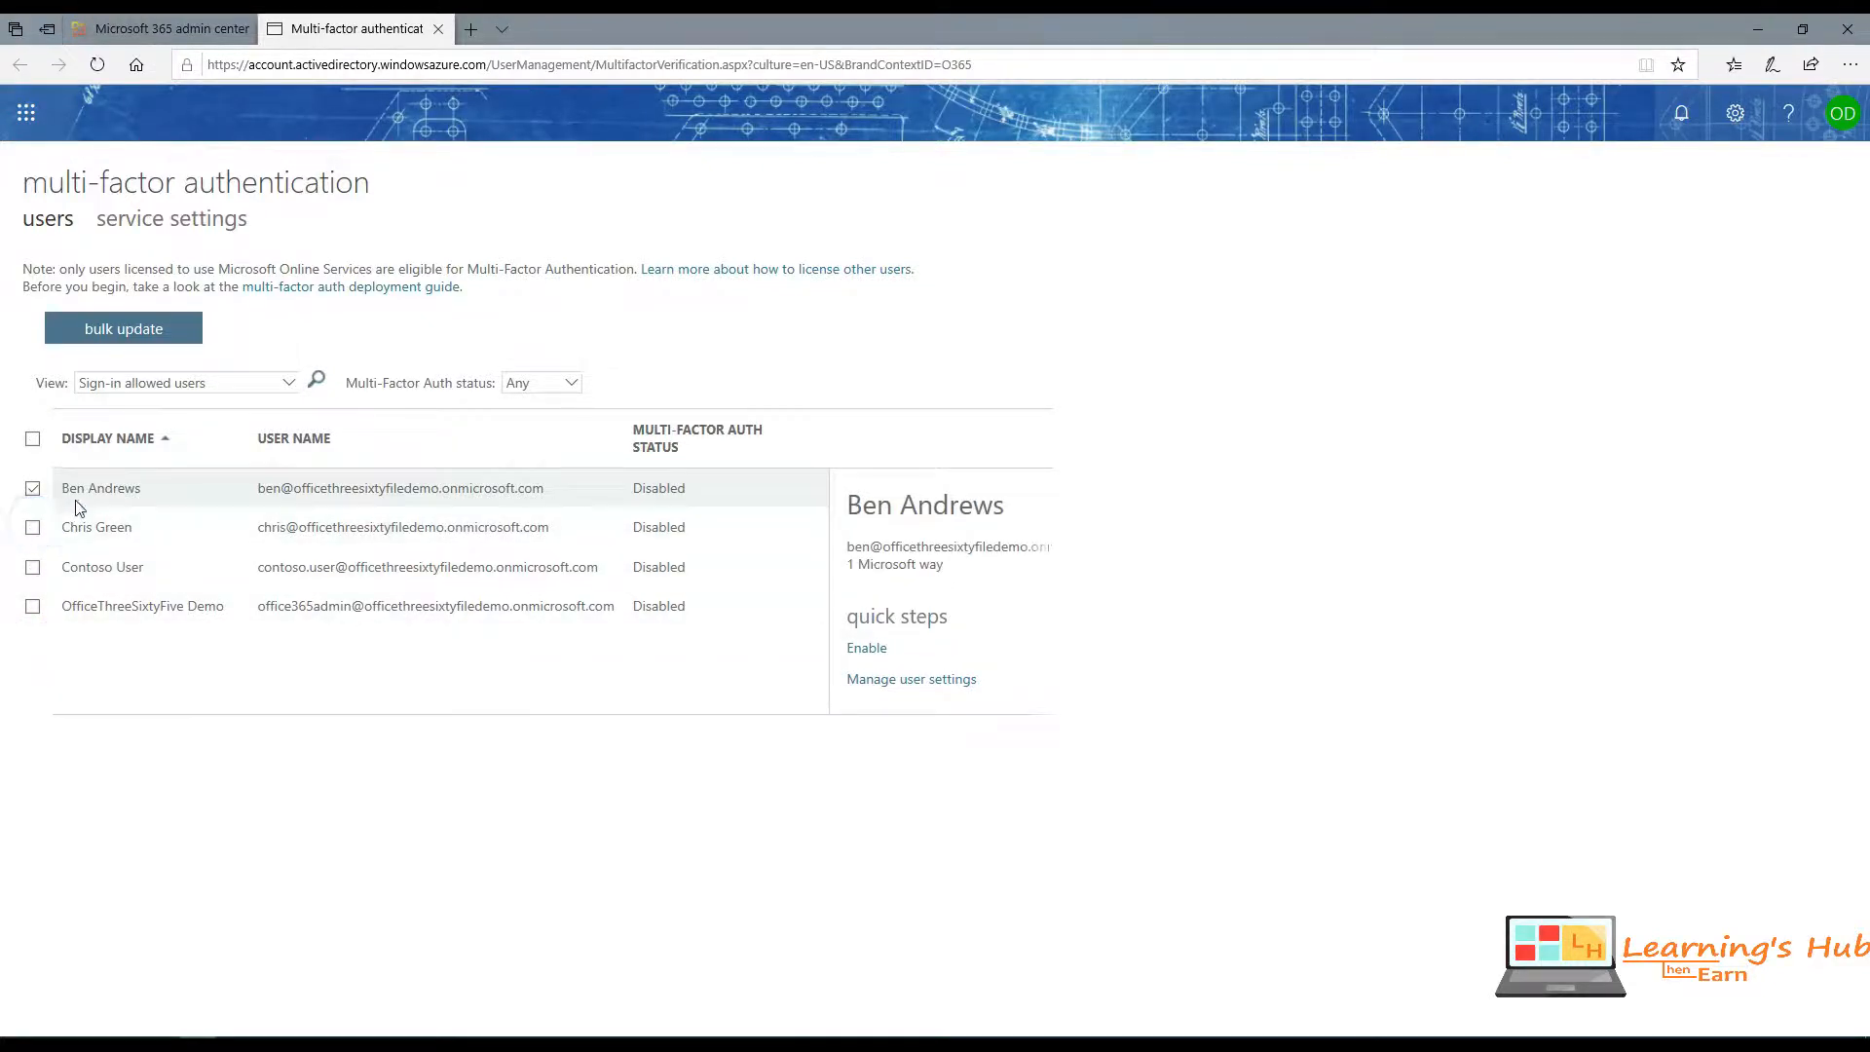
Enable multi-factor auth for the selected user and close the Updates successful message
click(865, 649)
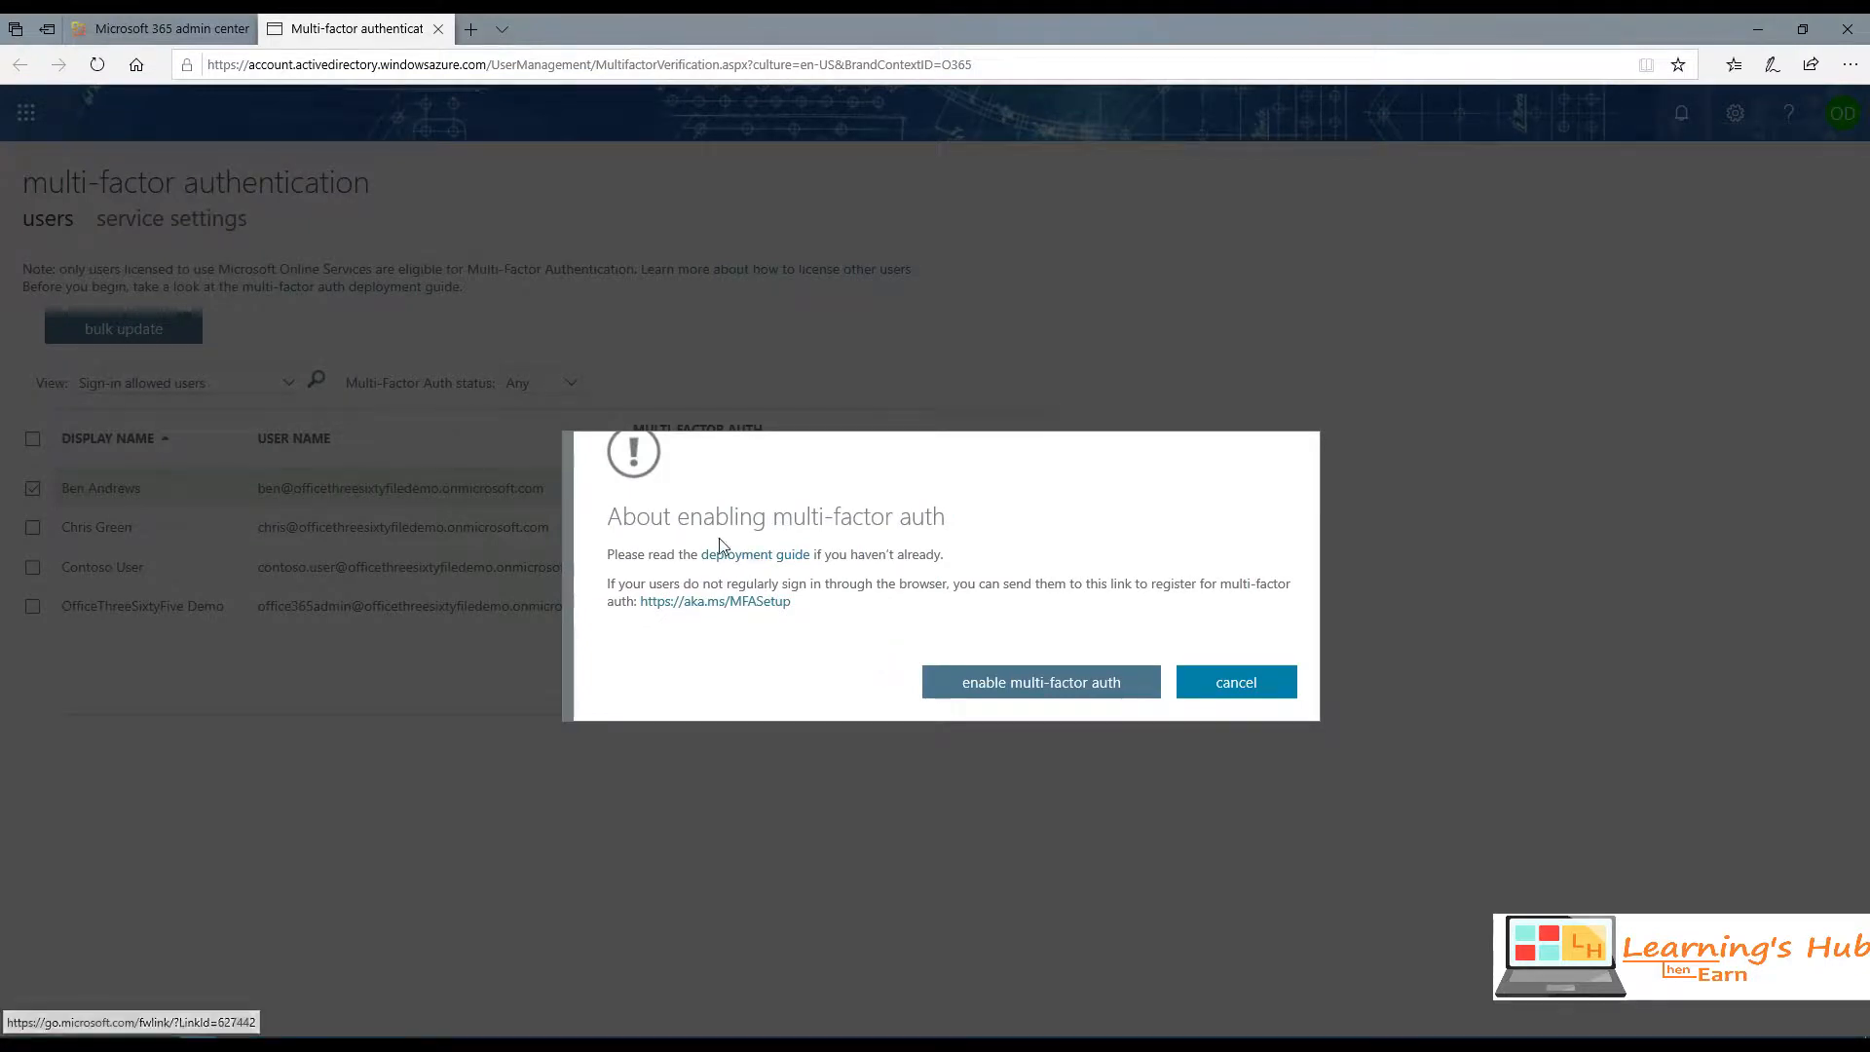
click(1033, 687)
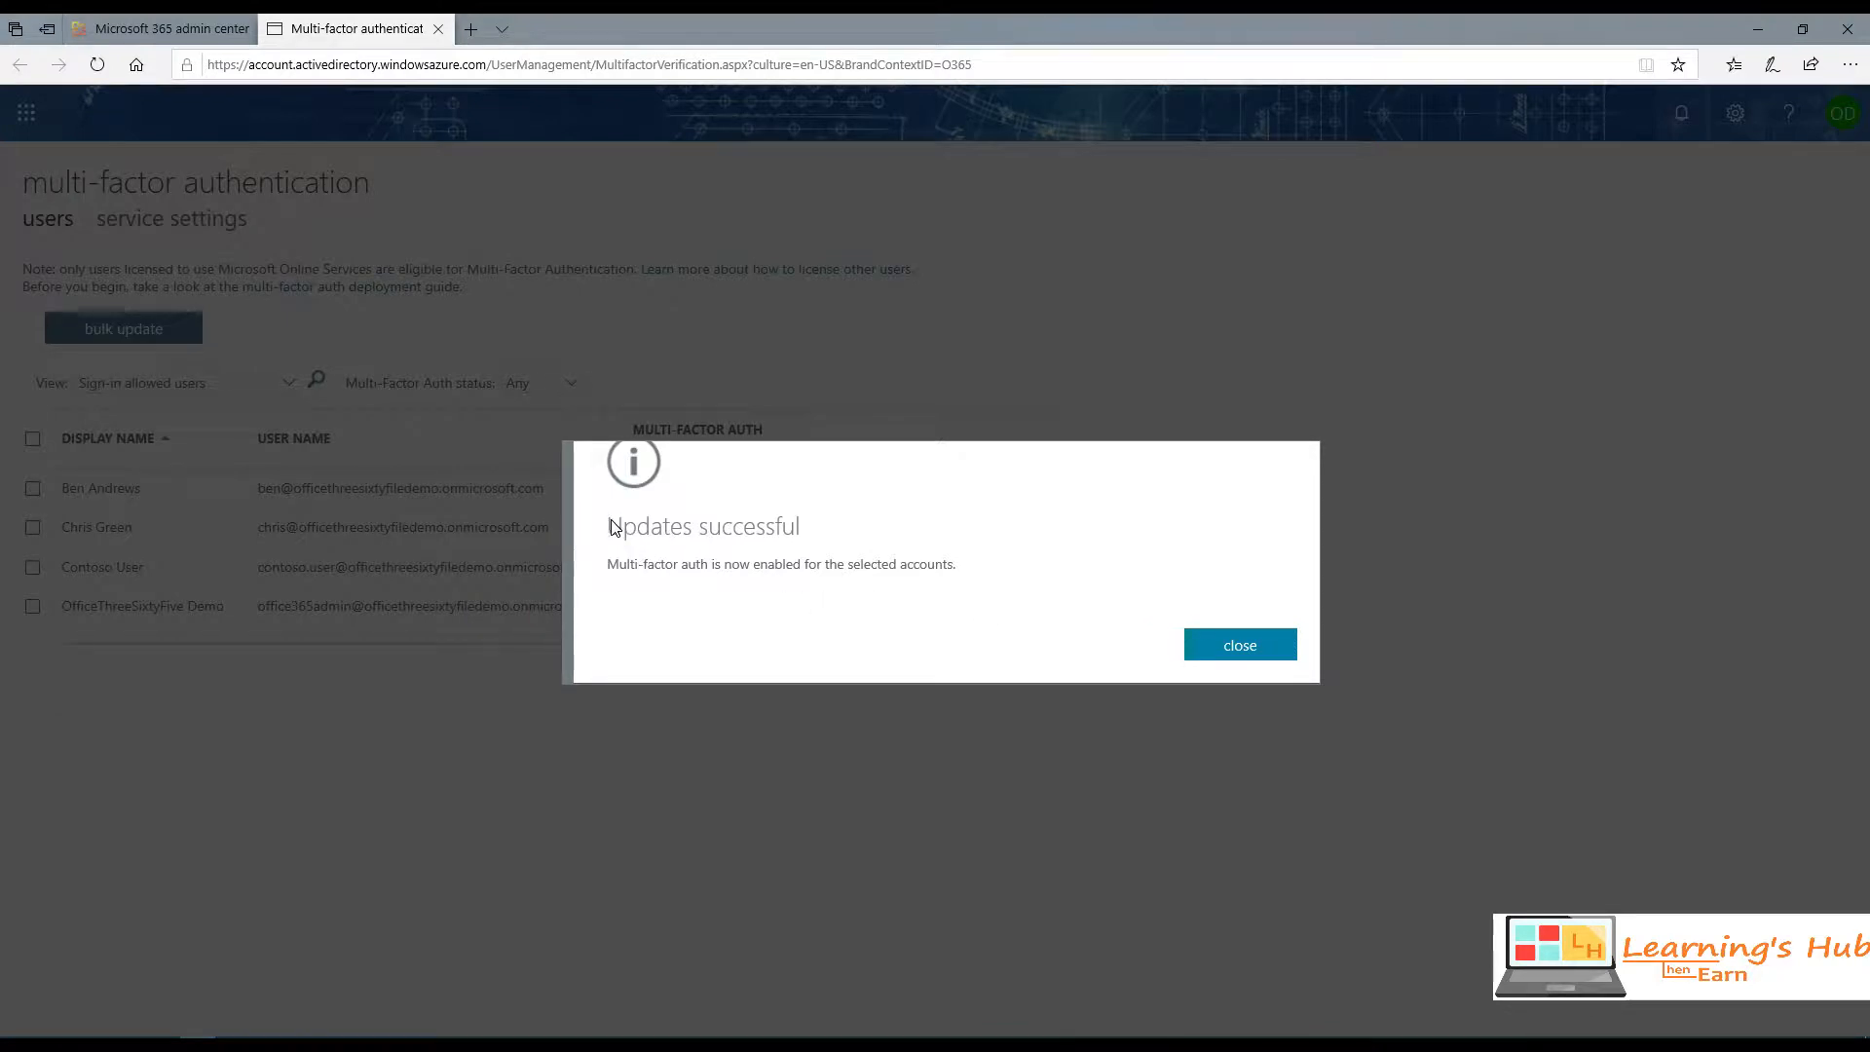
drag(602, 527, 850, 537)
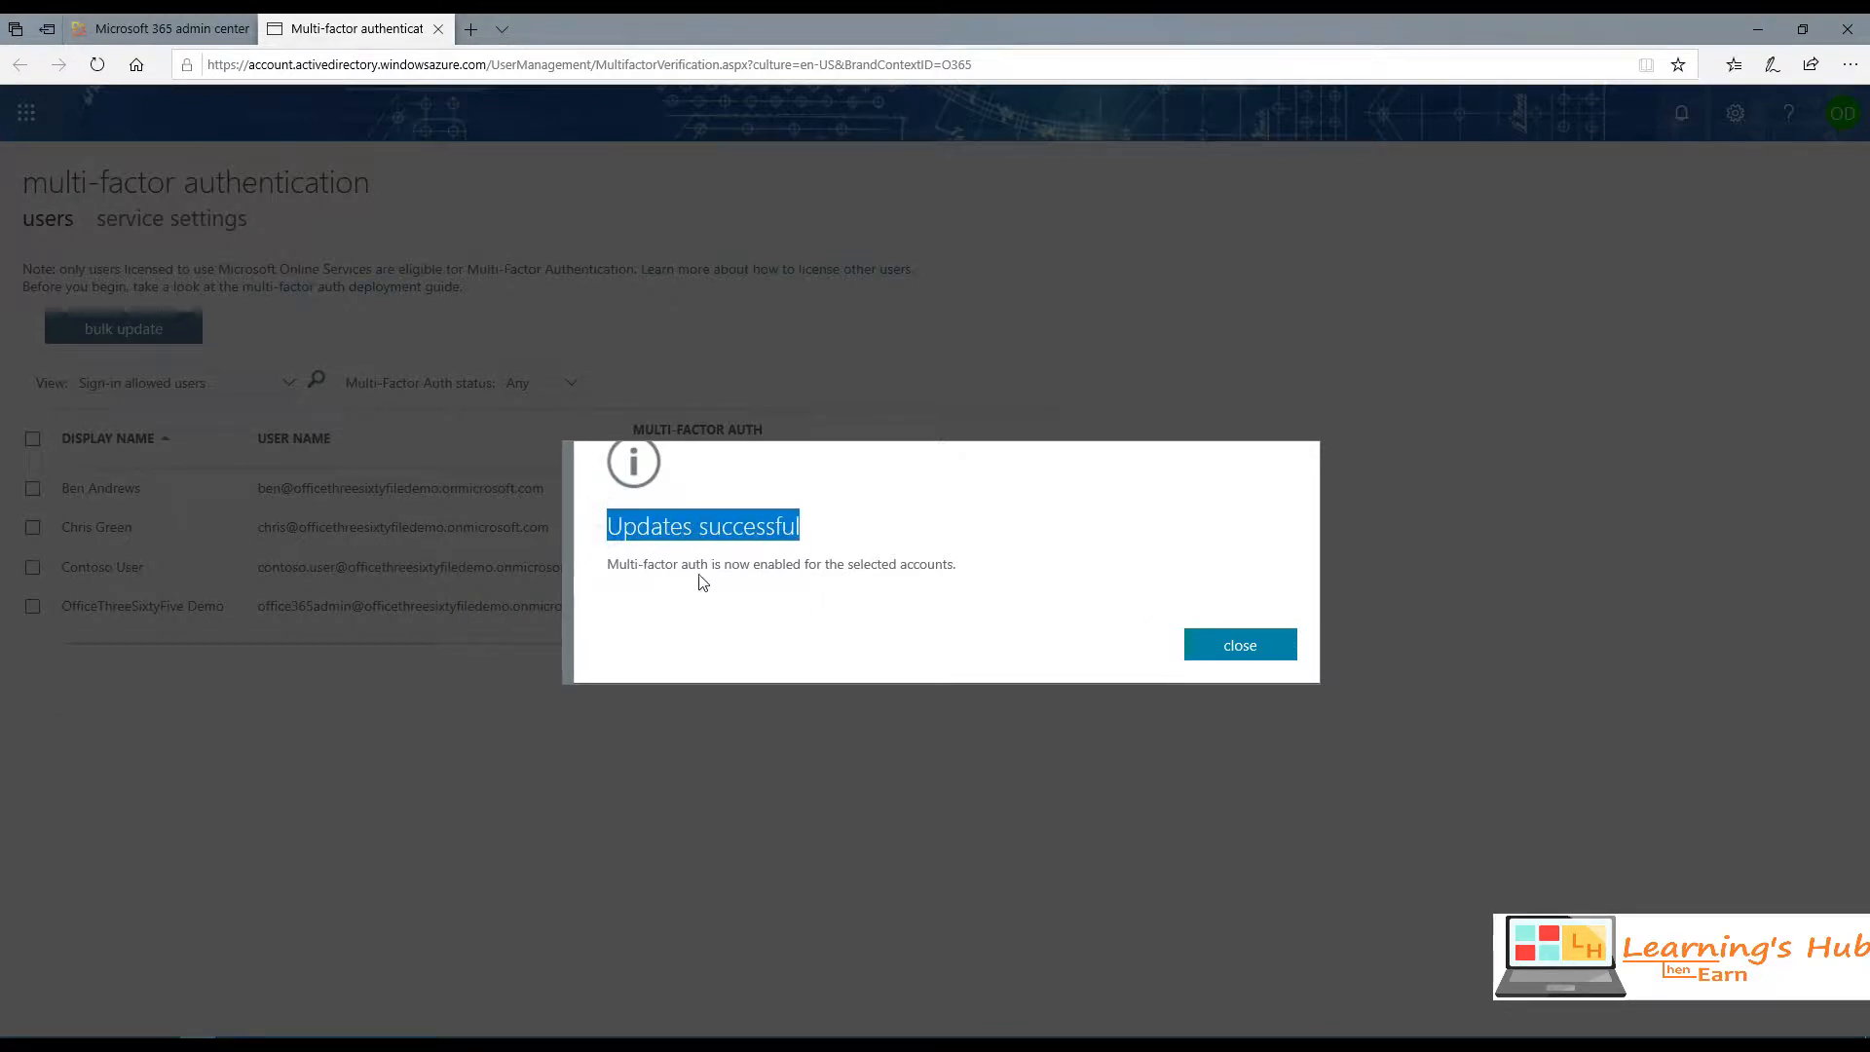
drag(611, 565, 985, 580)
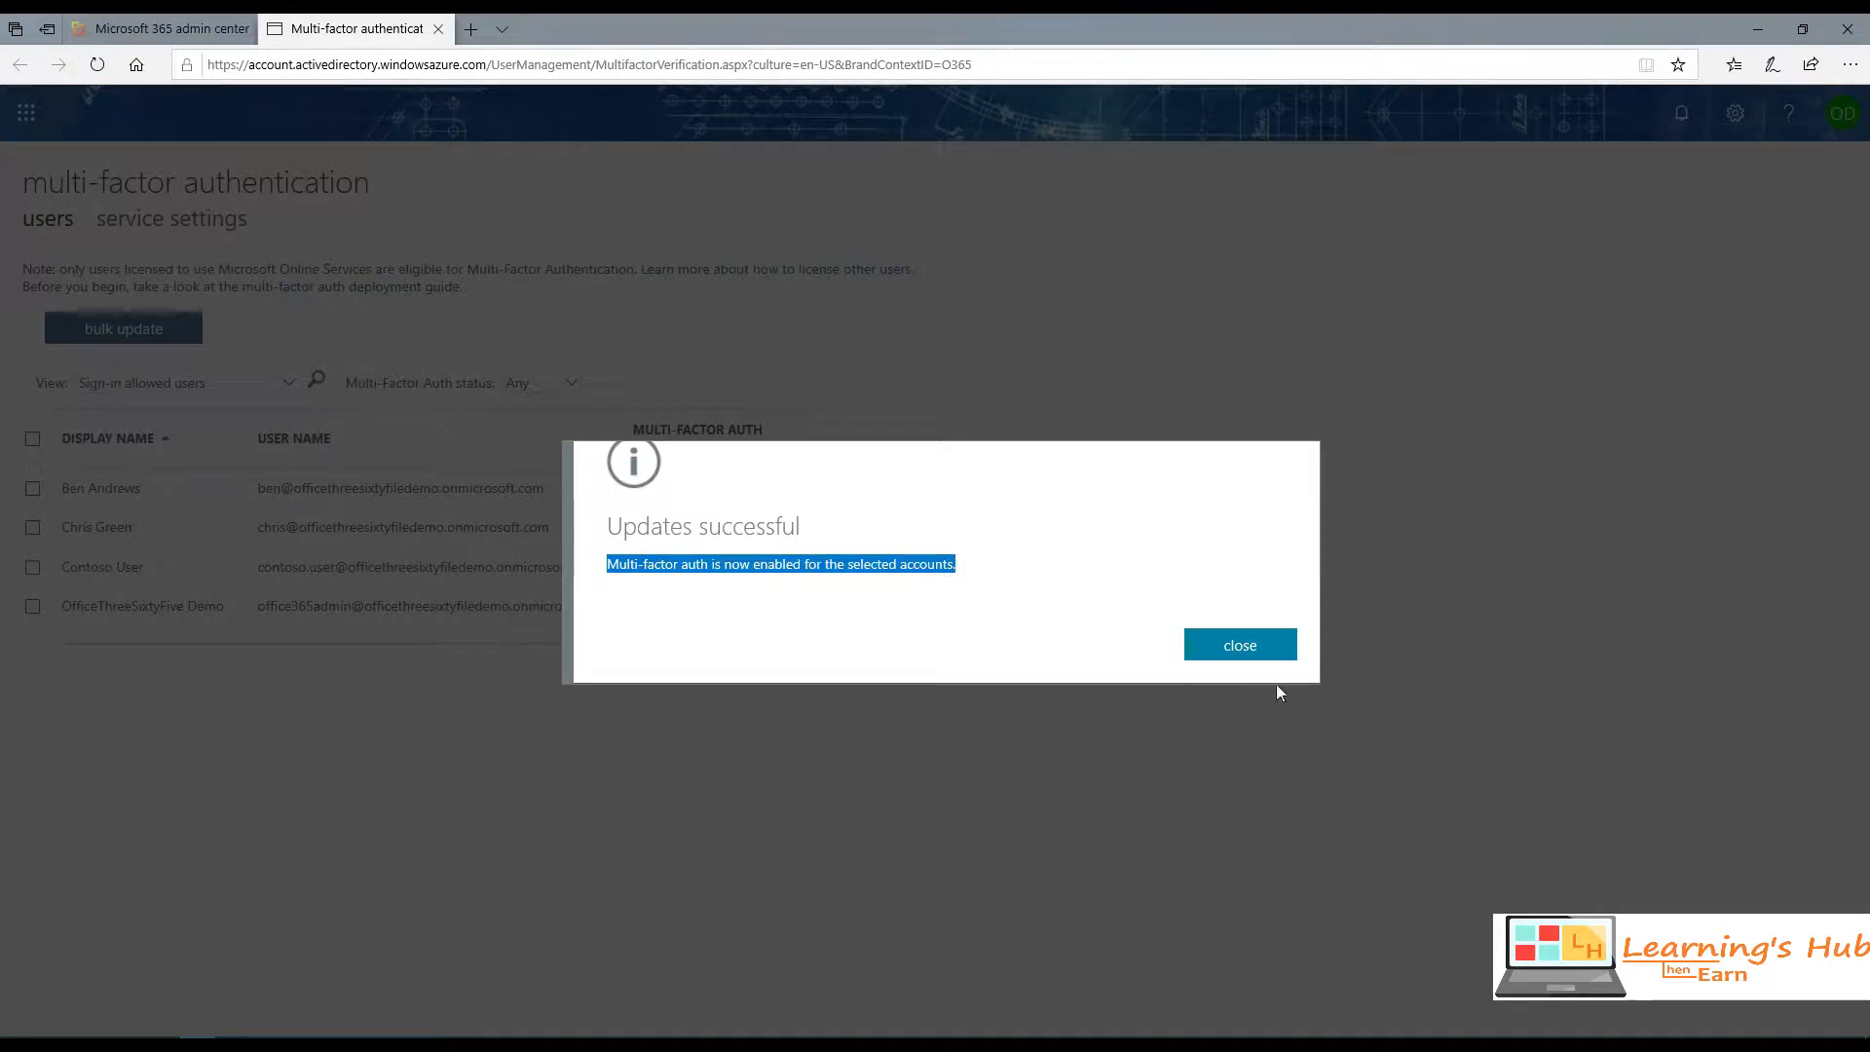
click(1246, 645)
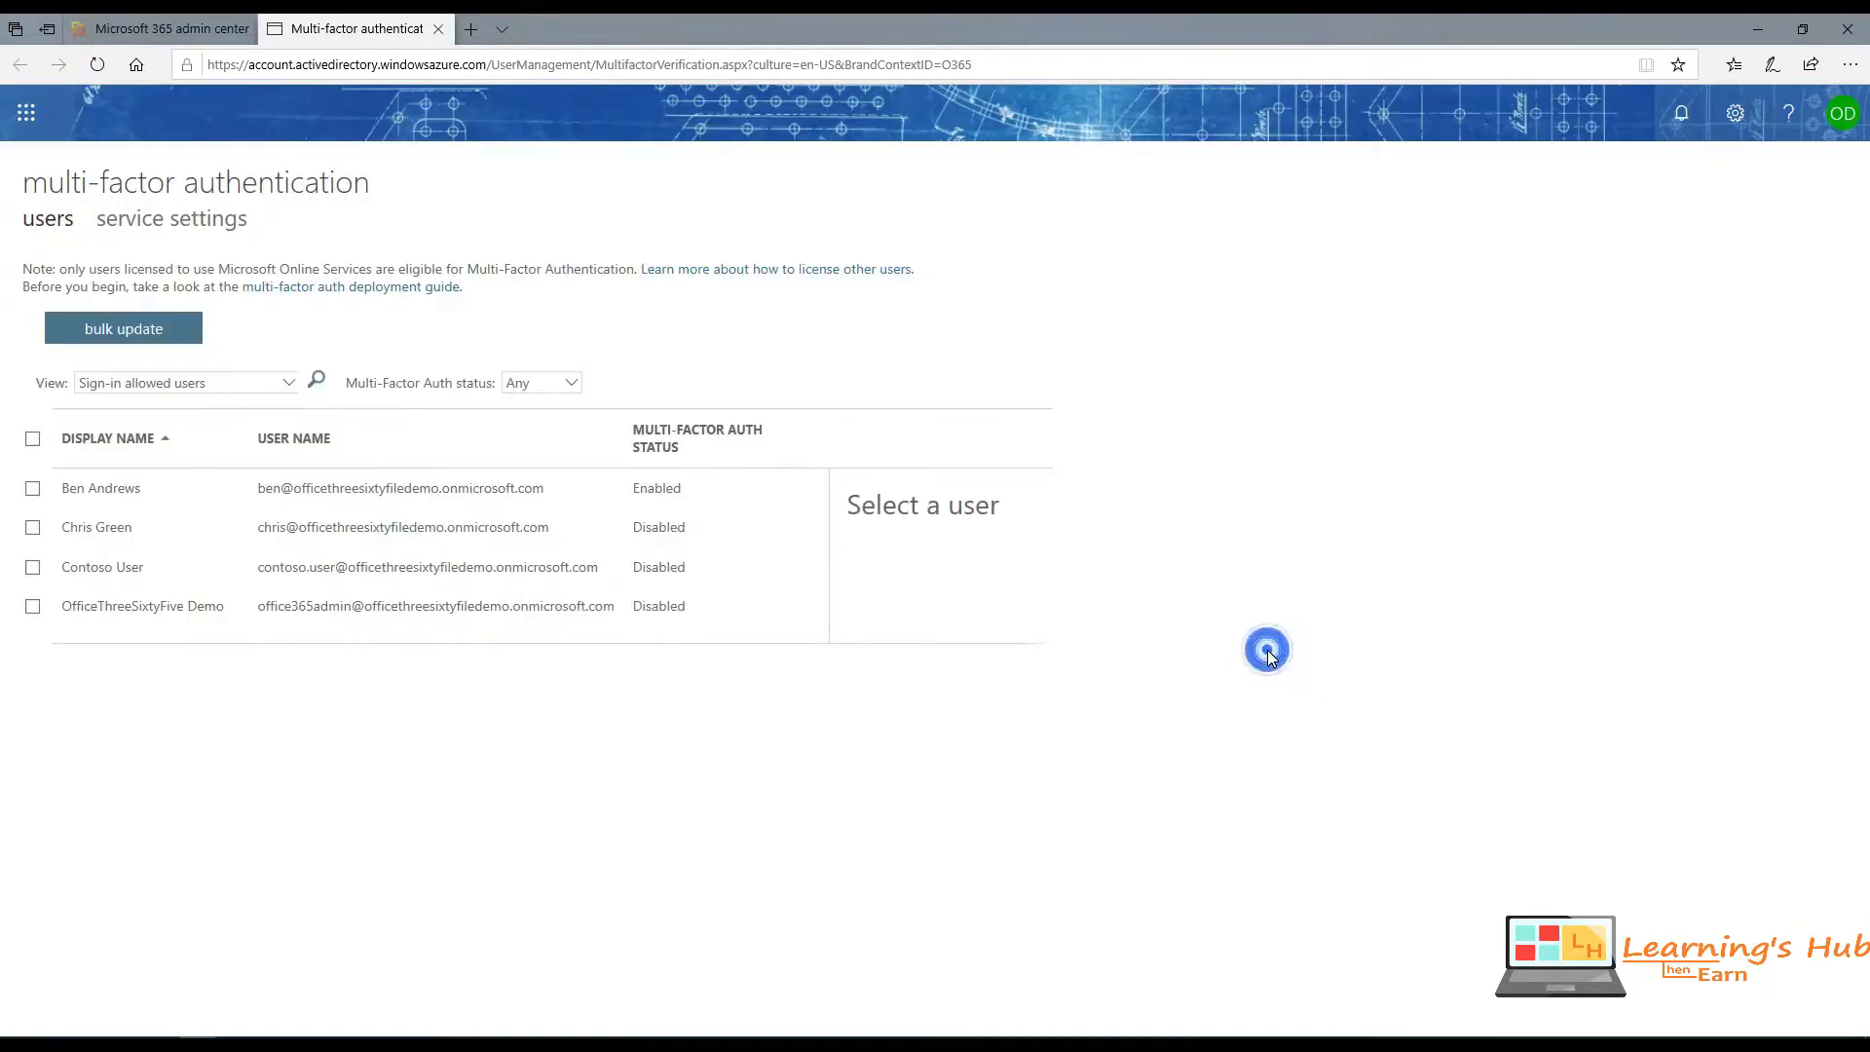
Close the MFA tab and load portal.office.com in a new Chrome incognito window
click(438, 29)
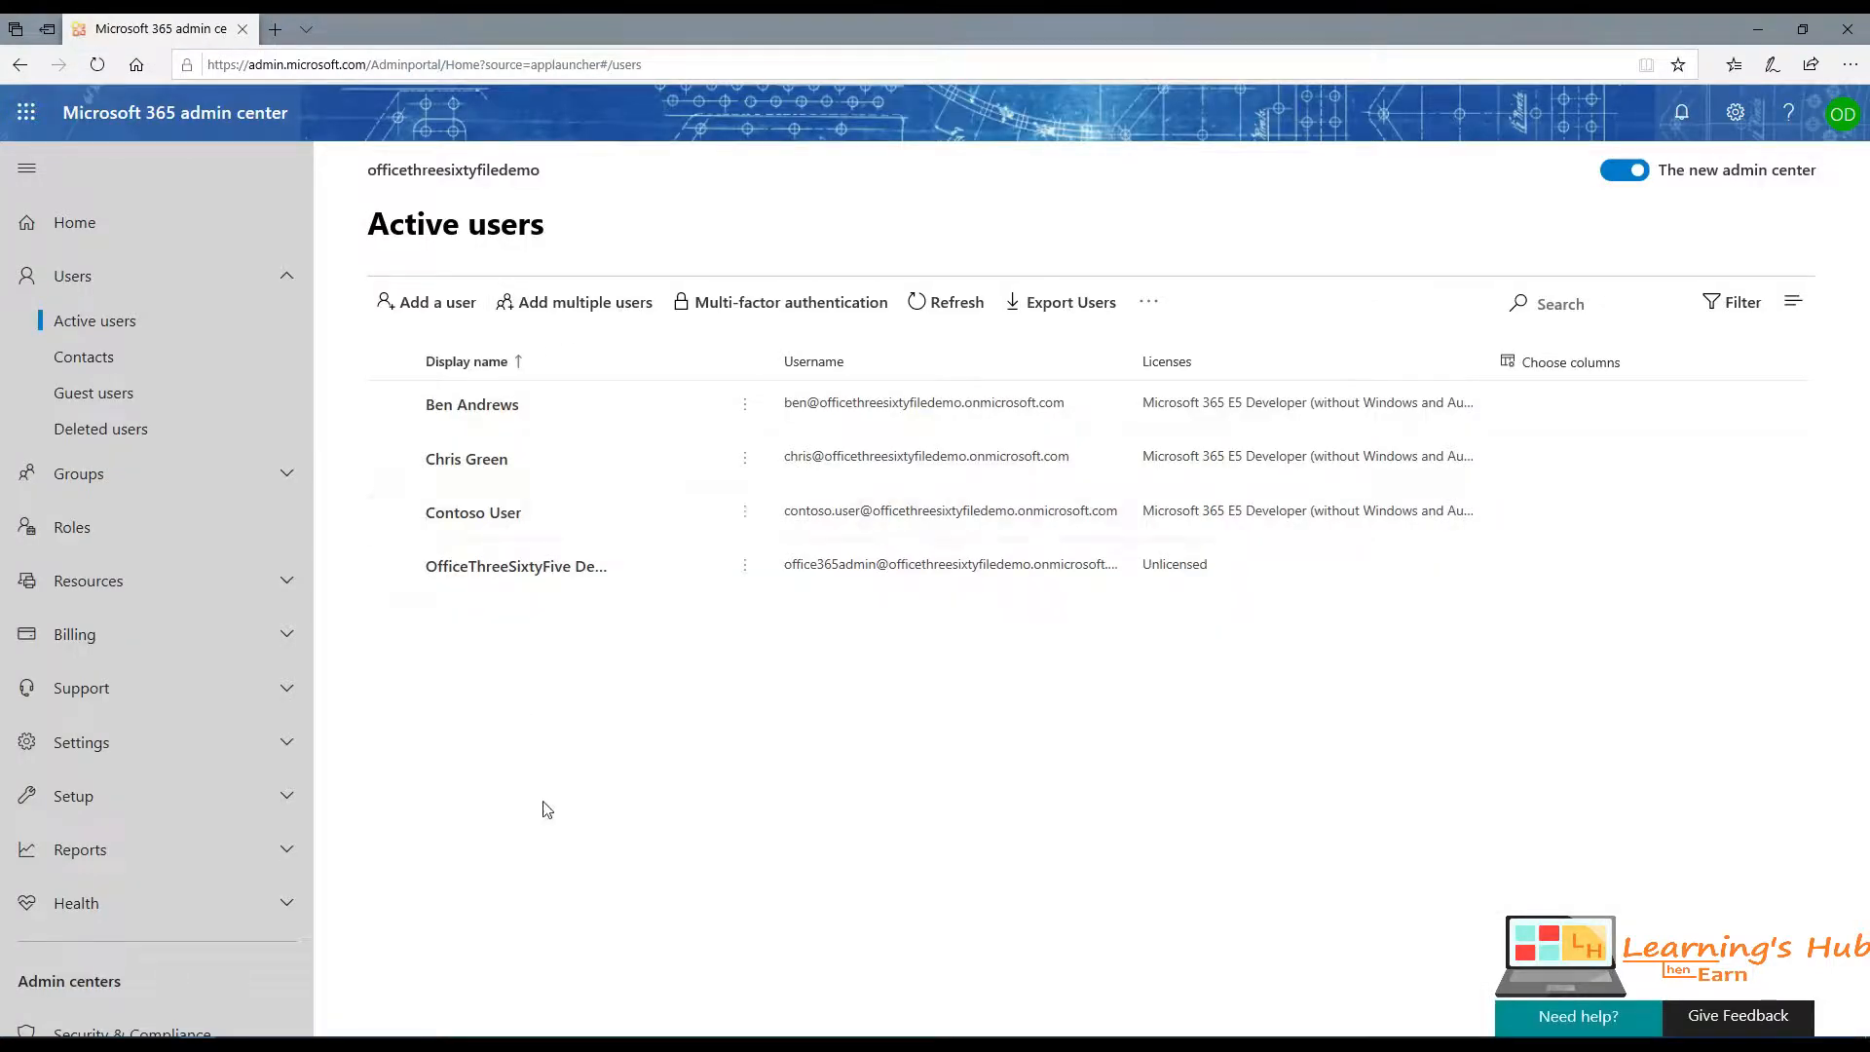
click(14, 1041)
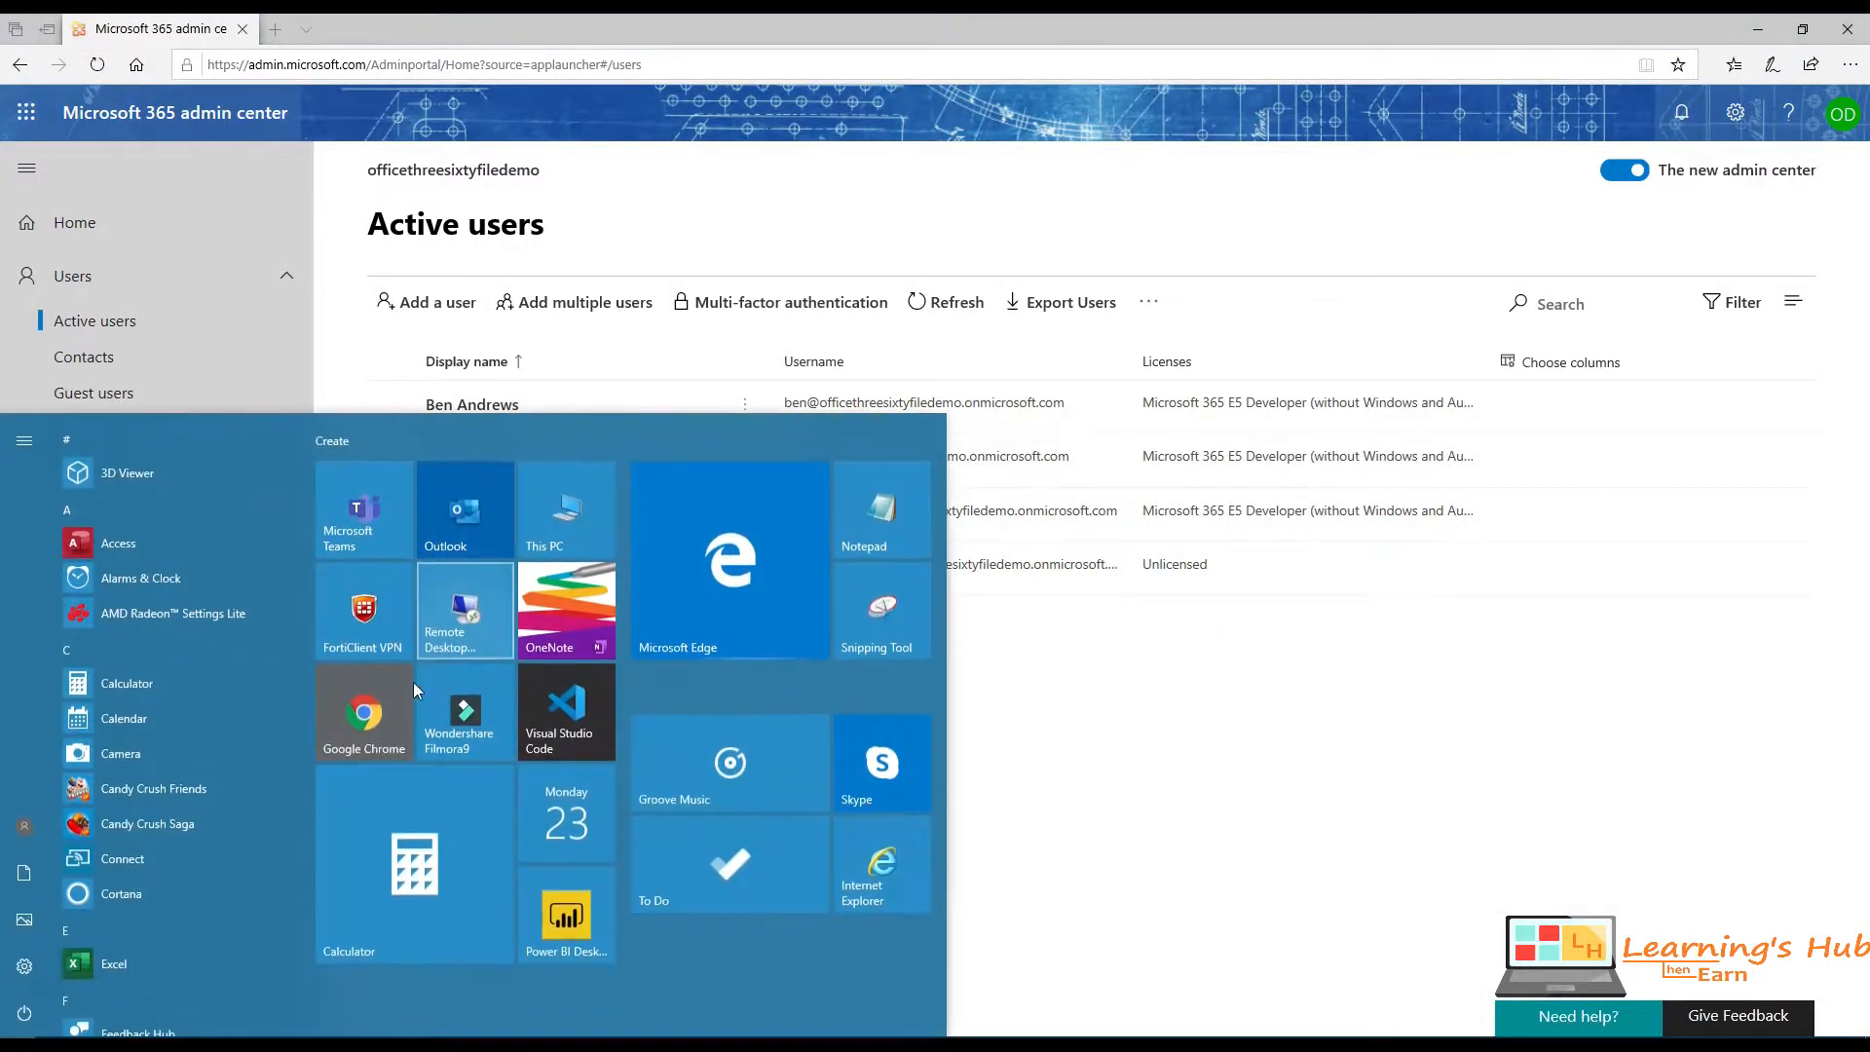
click(408, 692)
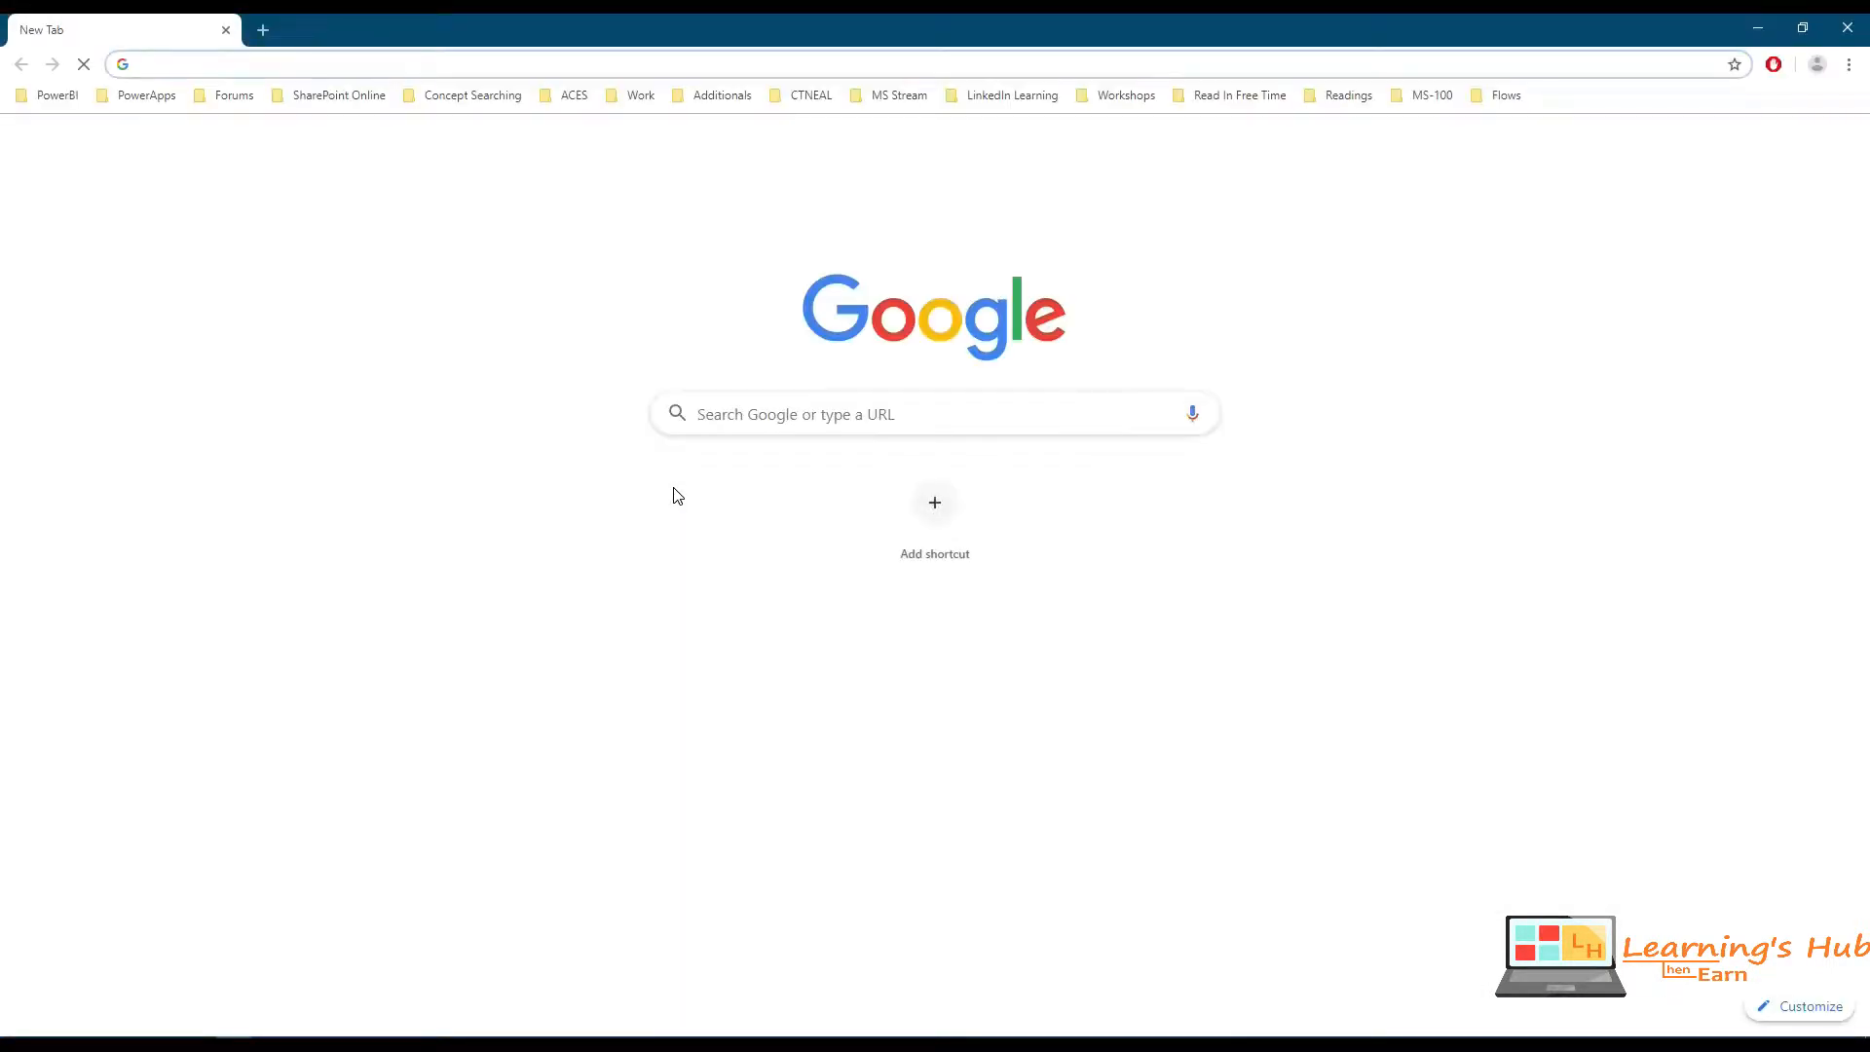
key(ctrl+shift+n)
text(porta)
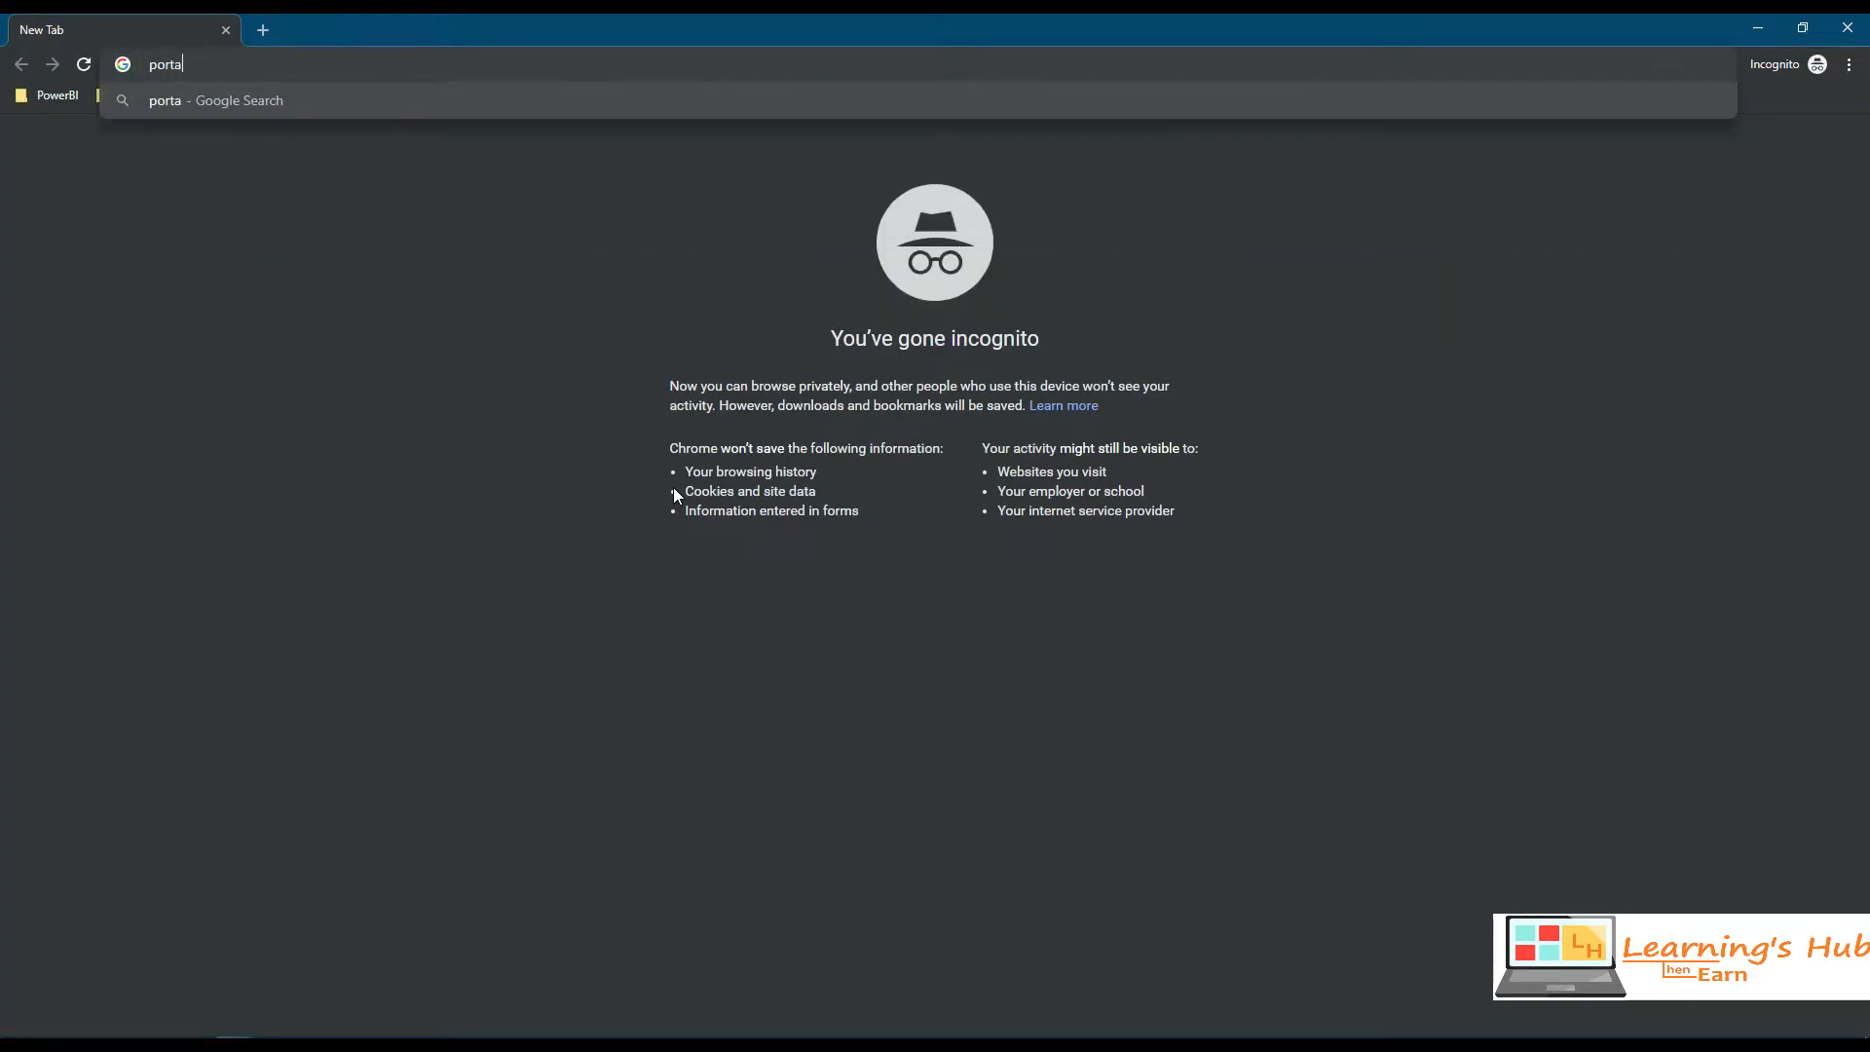
text(l.officce.co)
key(BackSpace)
key(BackSpace)
key(BackSpace)
key(BackSpace)
key(BackSpace)
key(BackSpace)
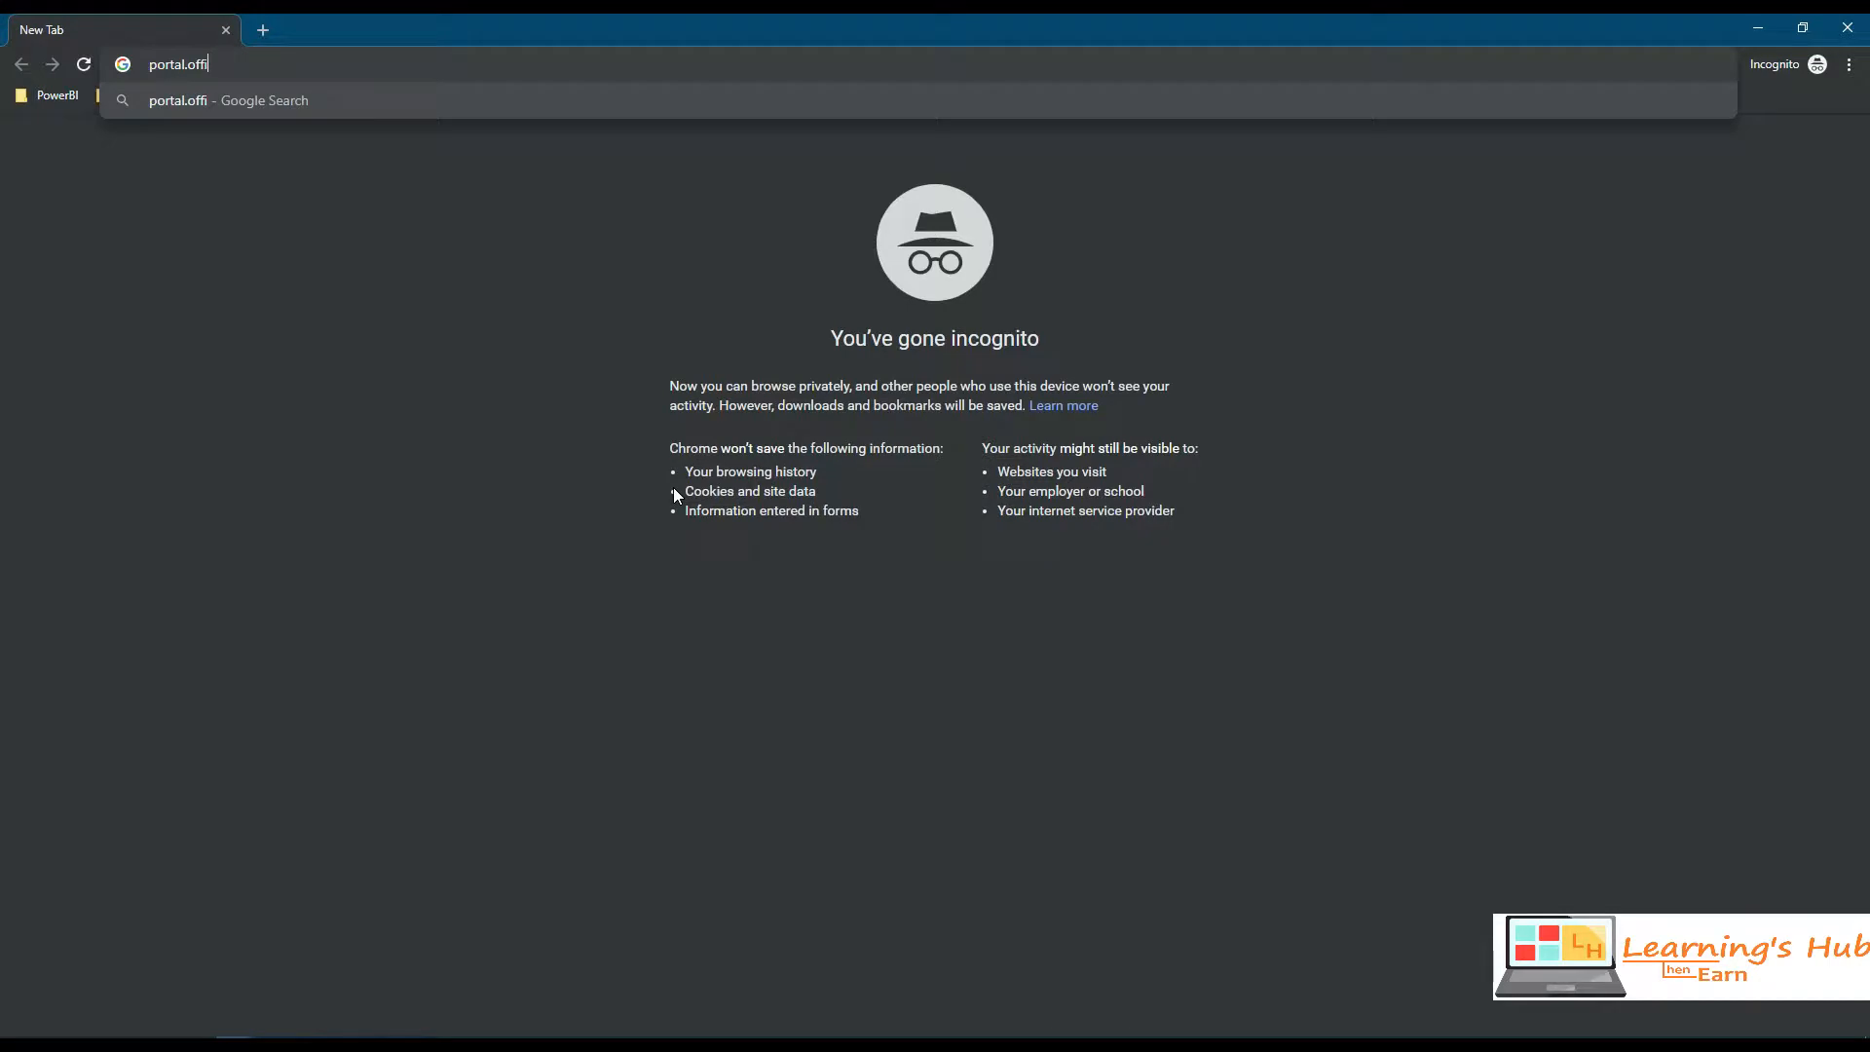
text(ice.)
key(BackSpace)
key(BackSpace)
key(BackSpace)
key(BackSpace)
key(BackSpace)
text(ice.com)
key(Return)
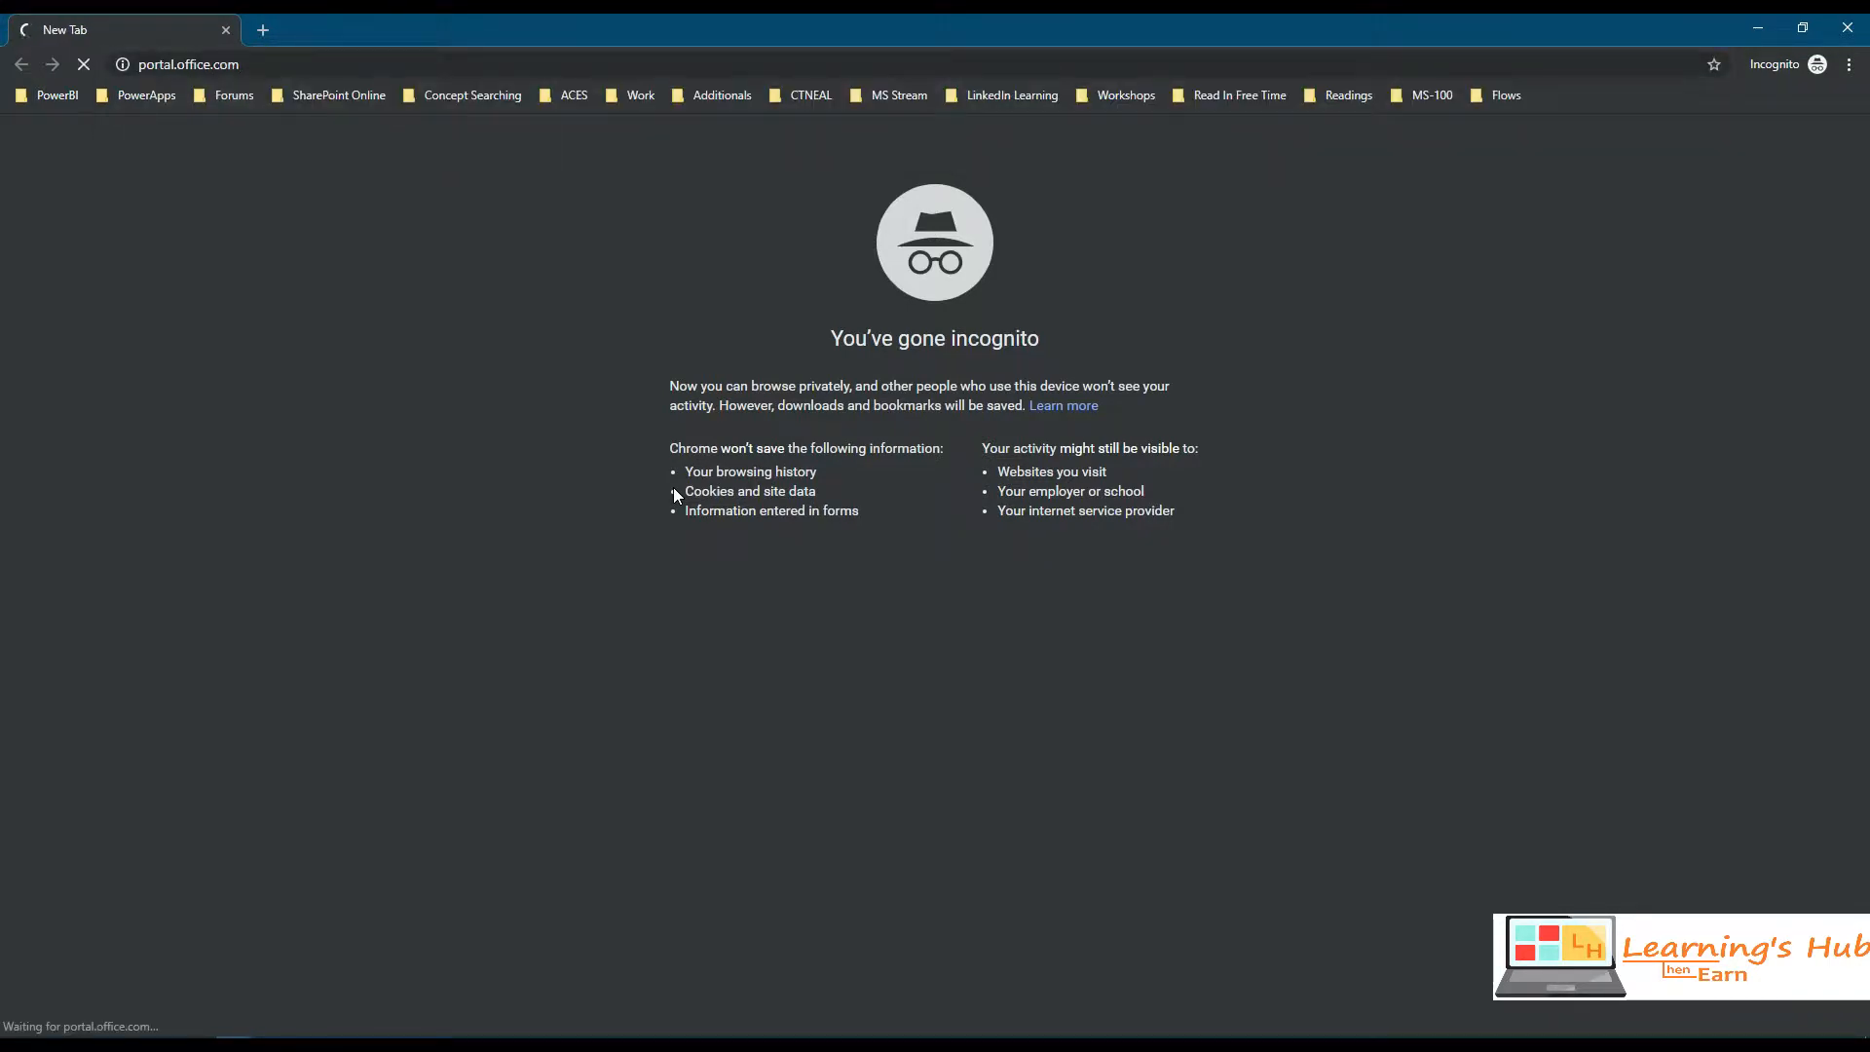
Back in the admin center, open the first user's details and select their username
key(alt+Tab)
key(alt+Tab)
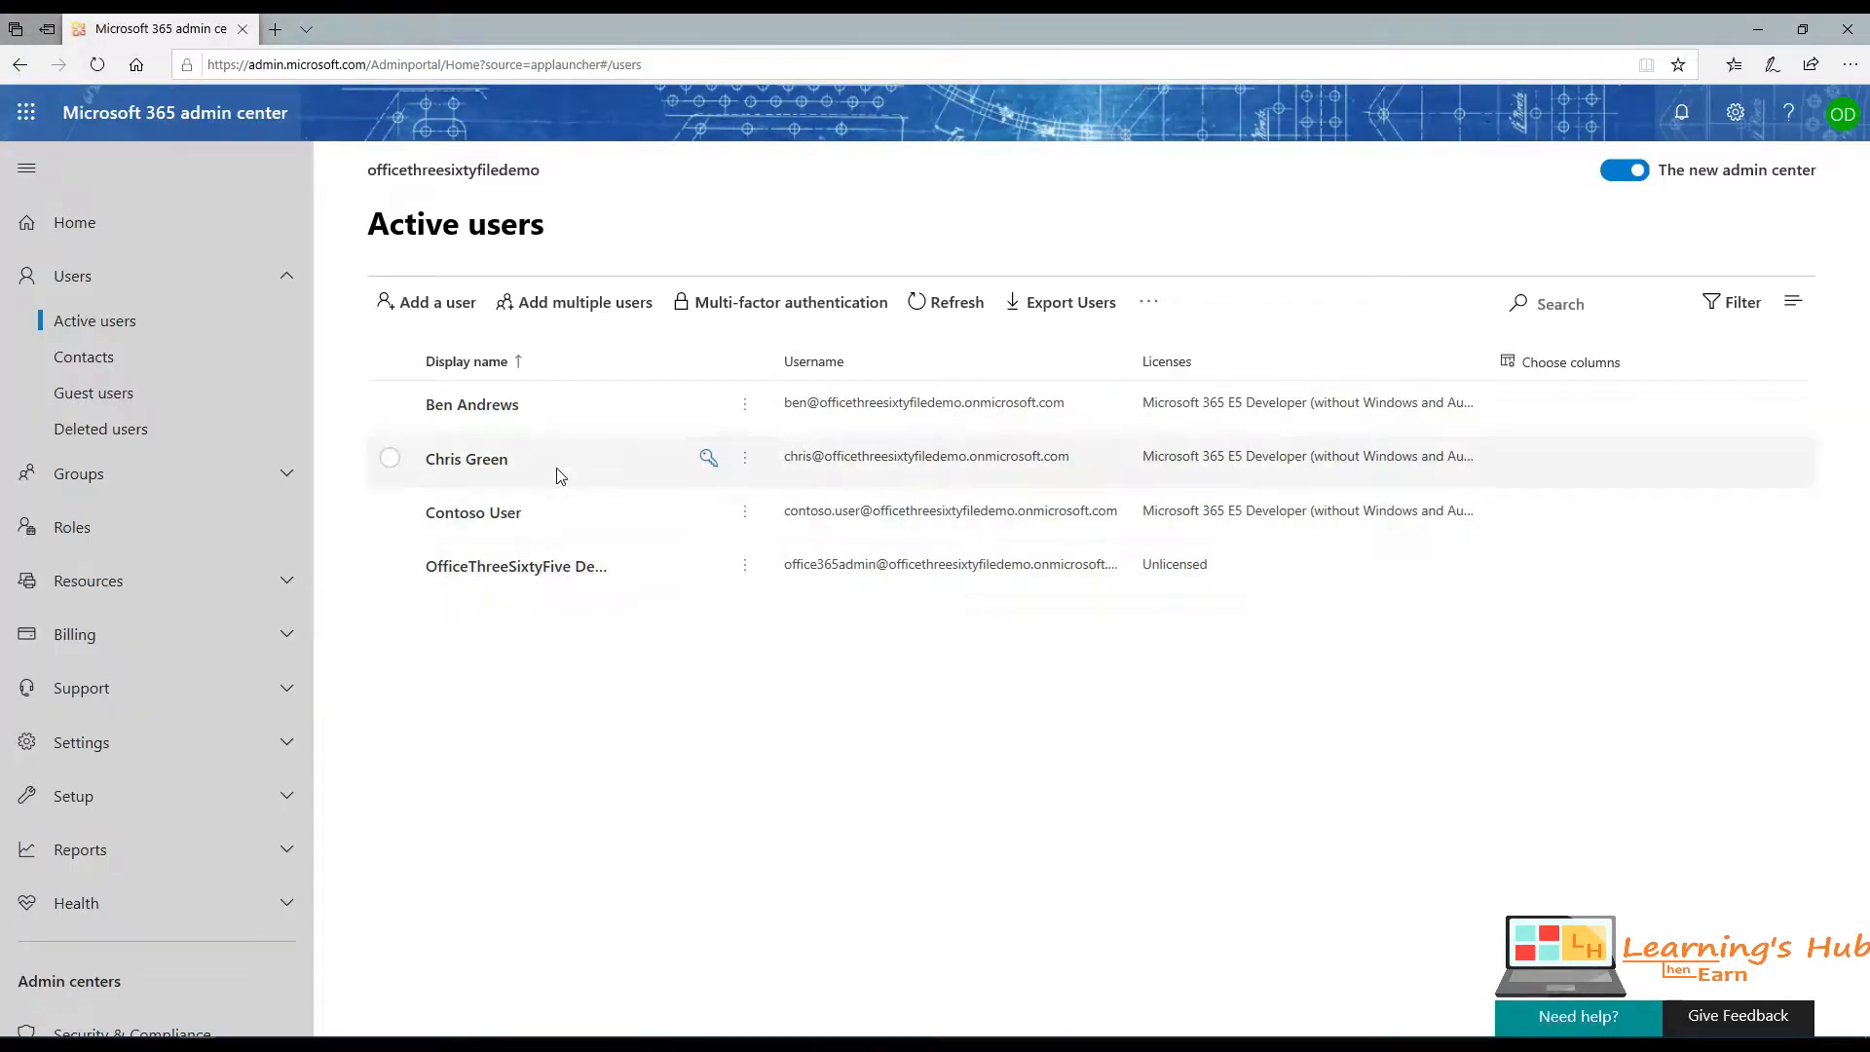
click(799, 405)
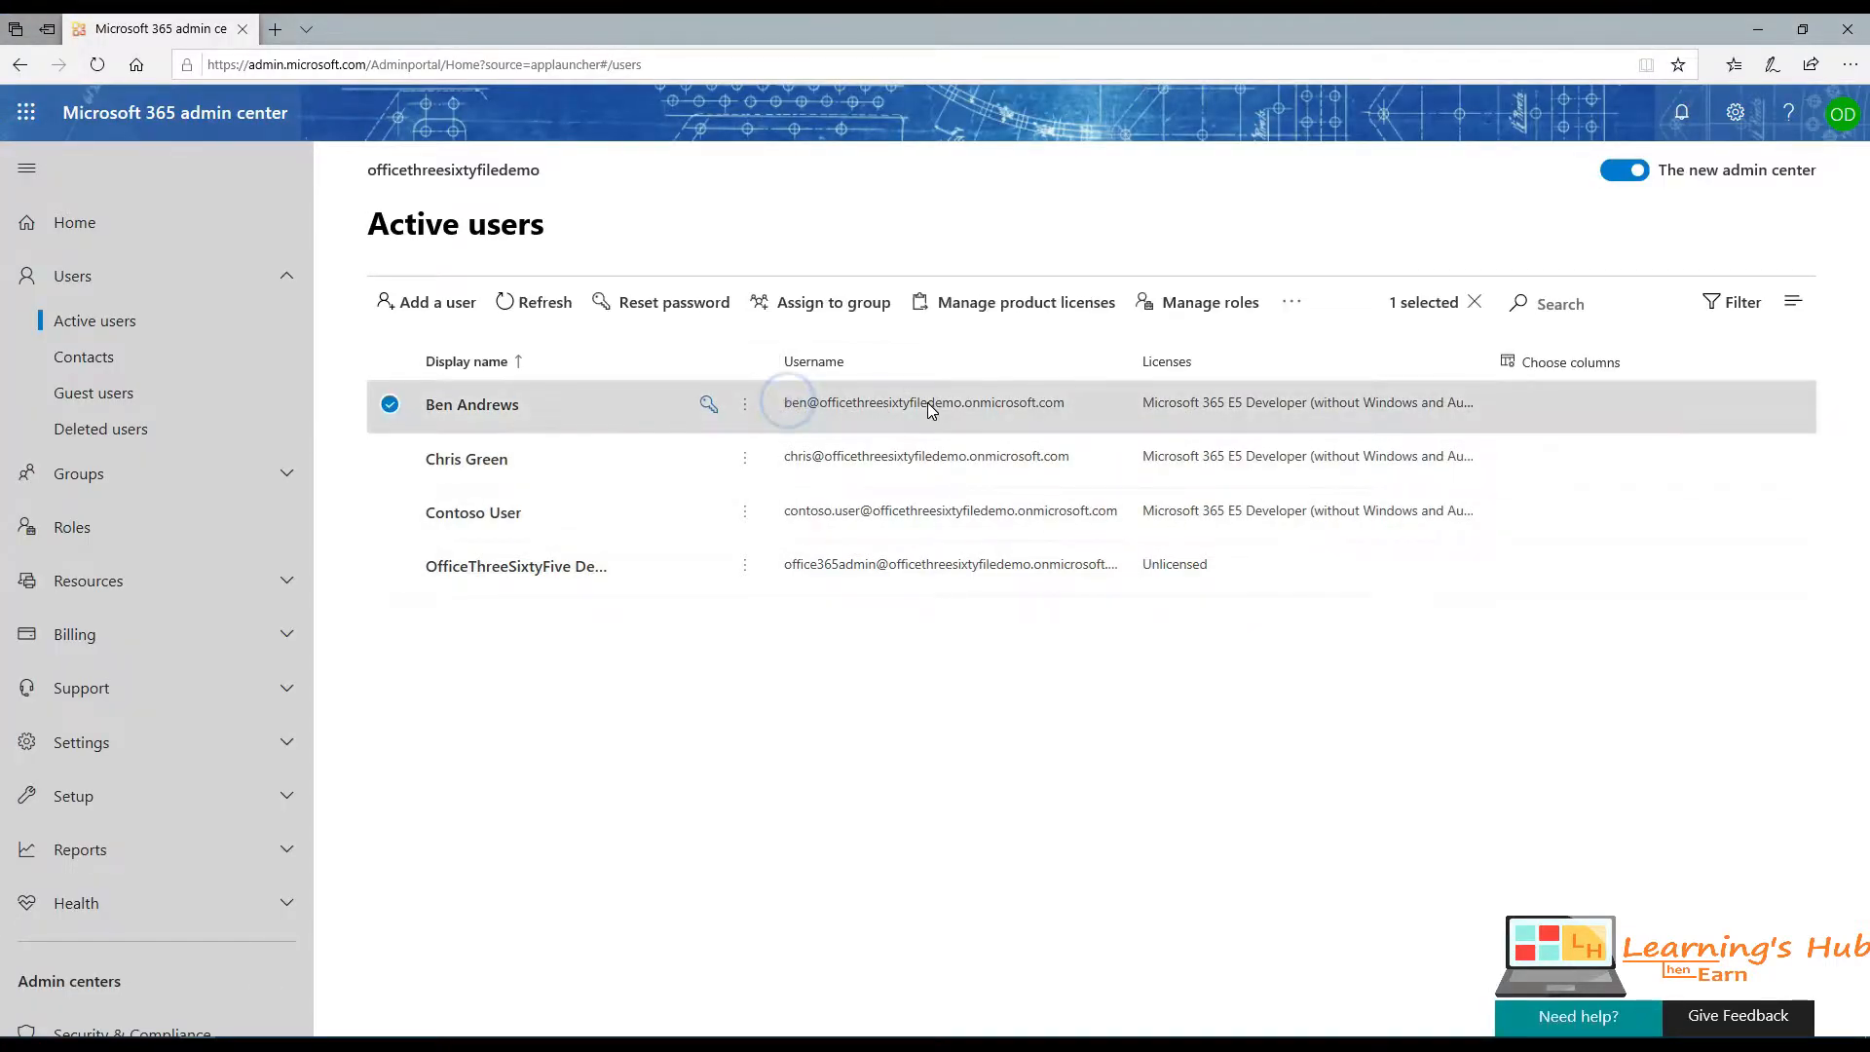
click(464, 409)
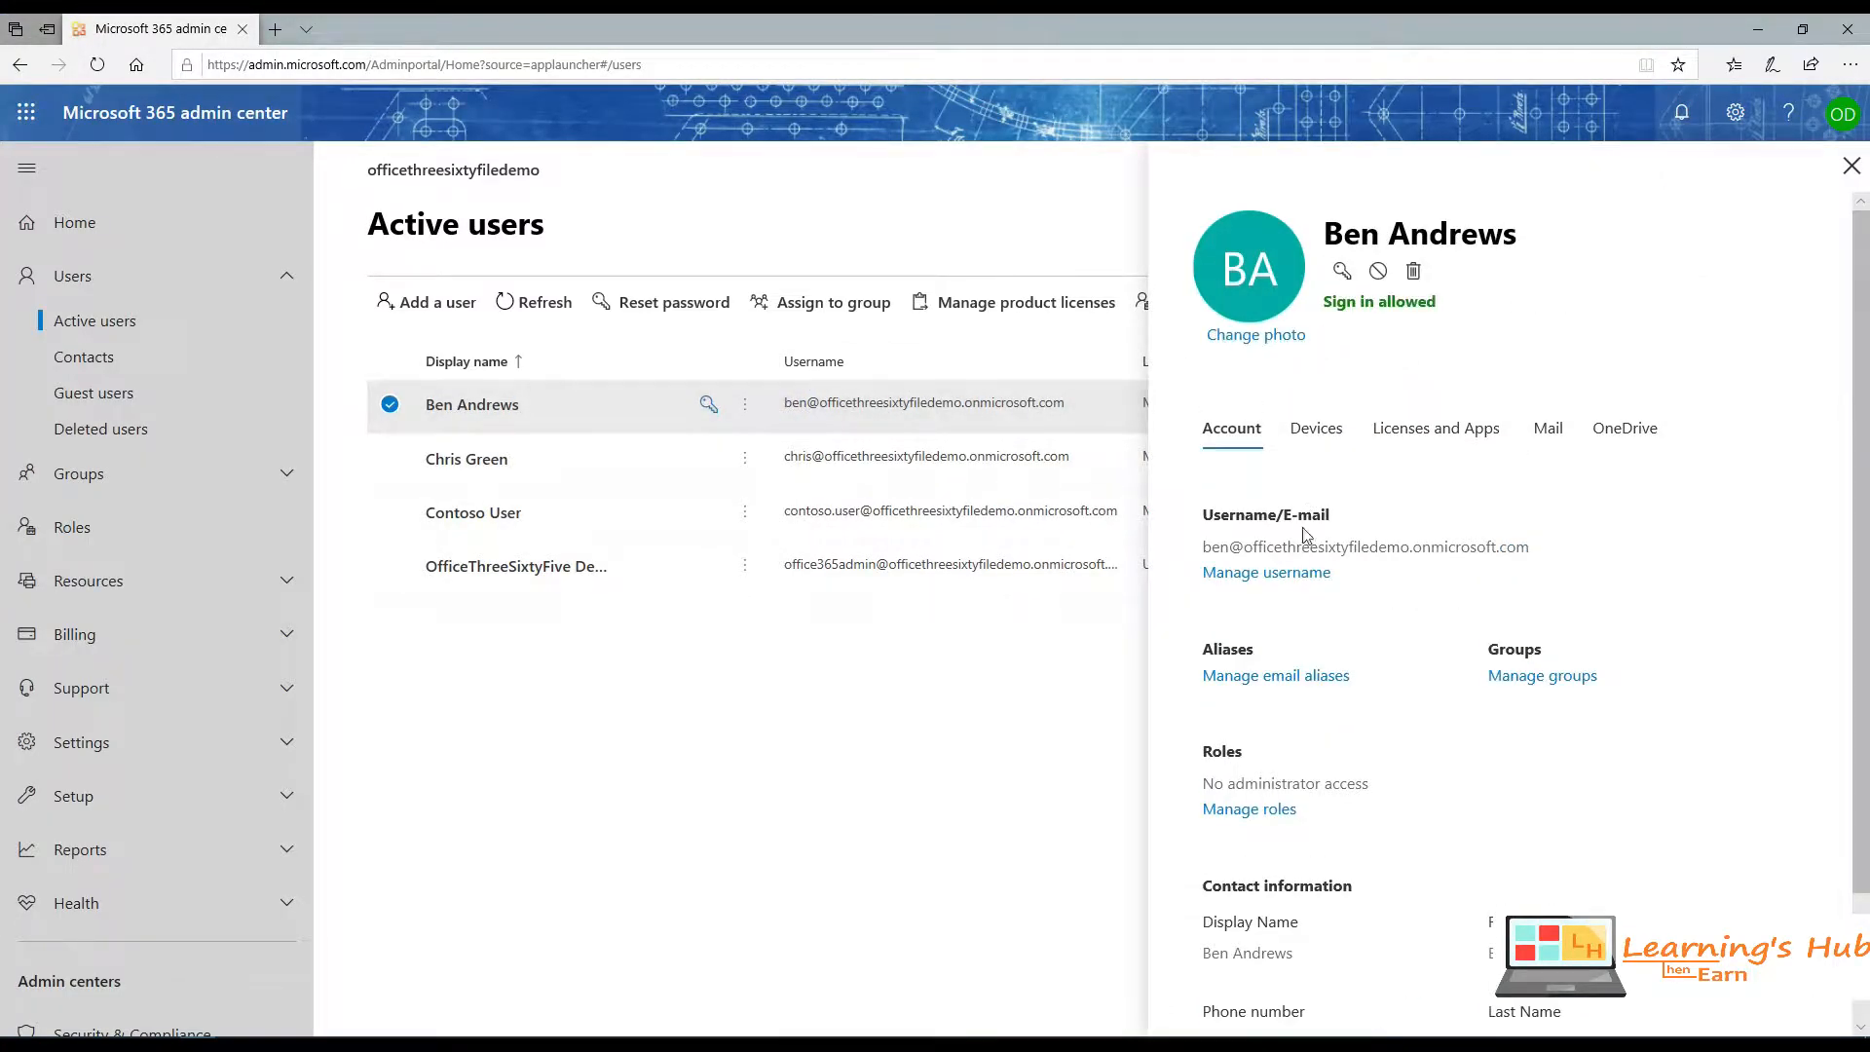
double_click(1296, 547)
triple_click(1297, 547)
key(ctrl+c)
key(alt+Tab)
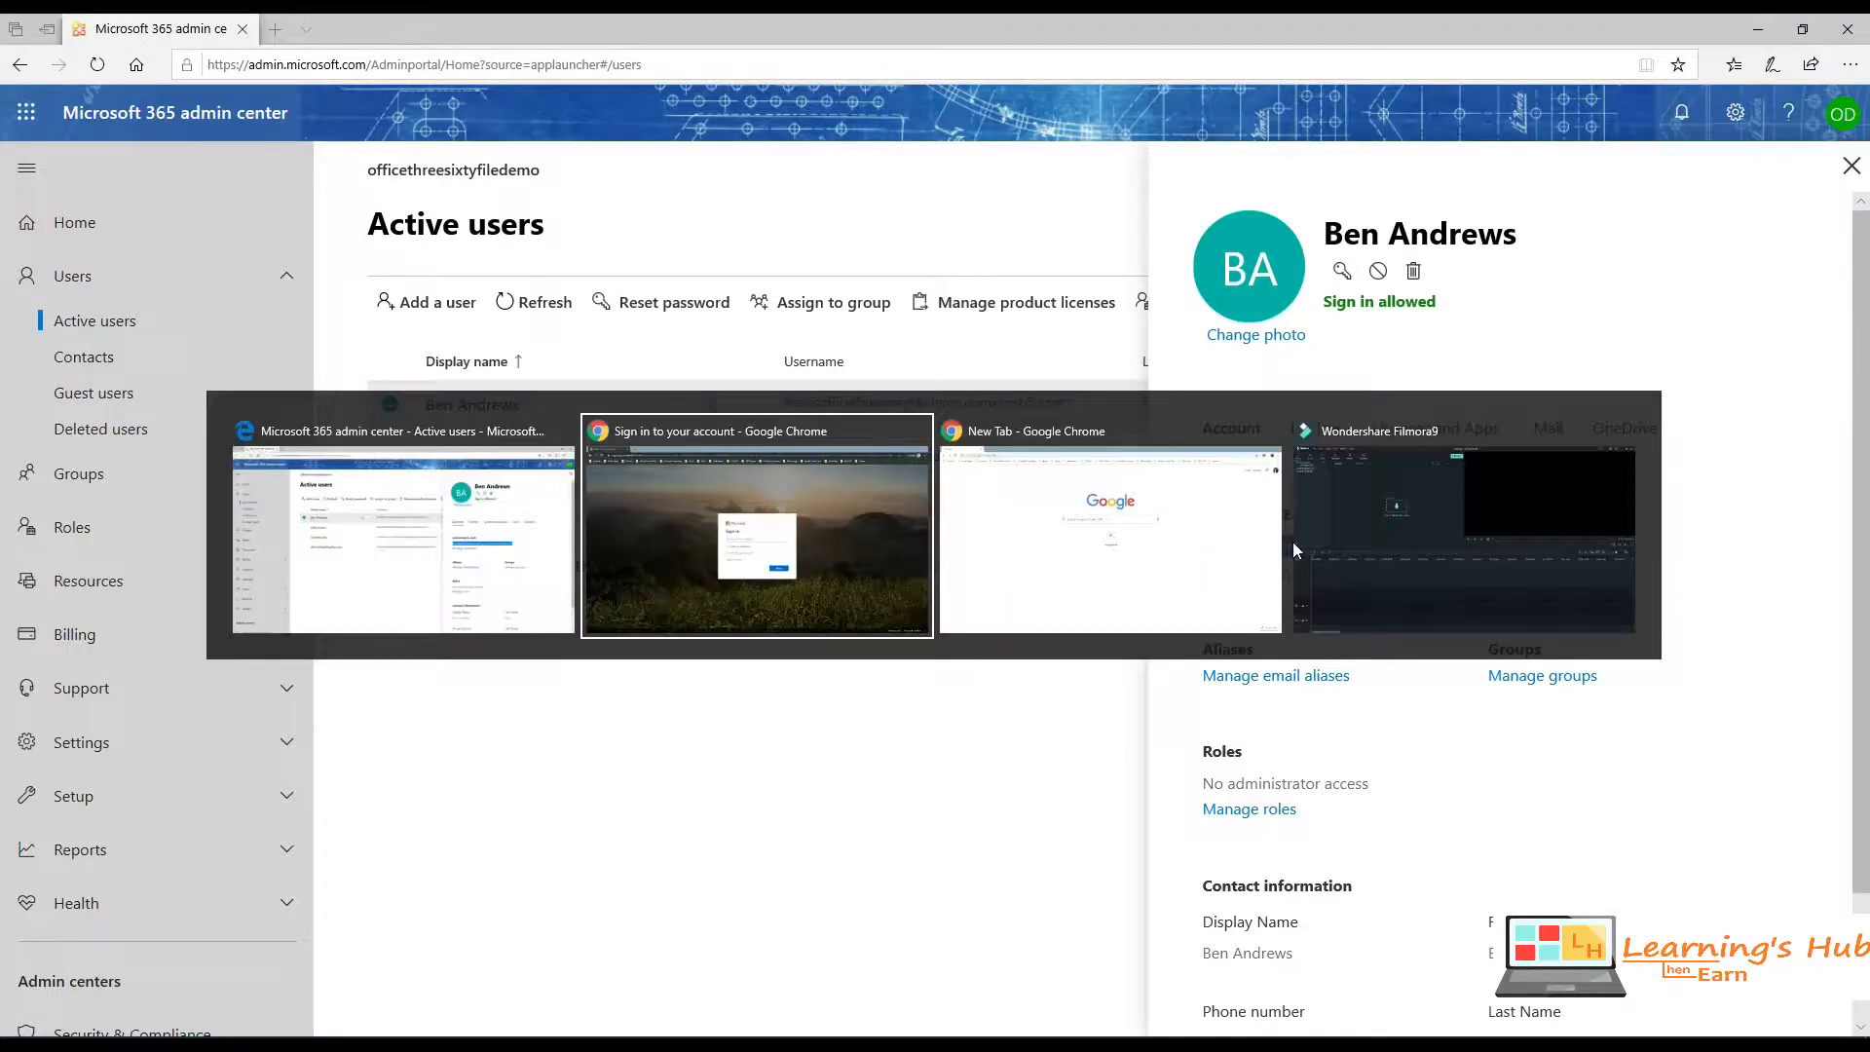
Sign in with the pasted username and the account password, then continue past 'More information required'
click(938, 526)
key(ctrl+v)
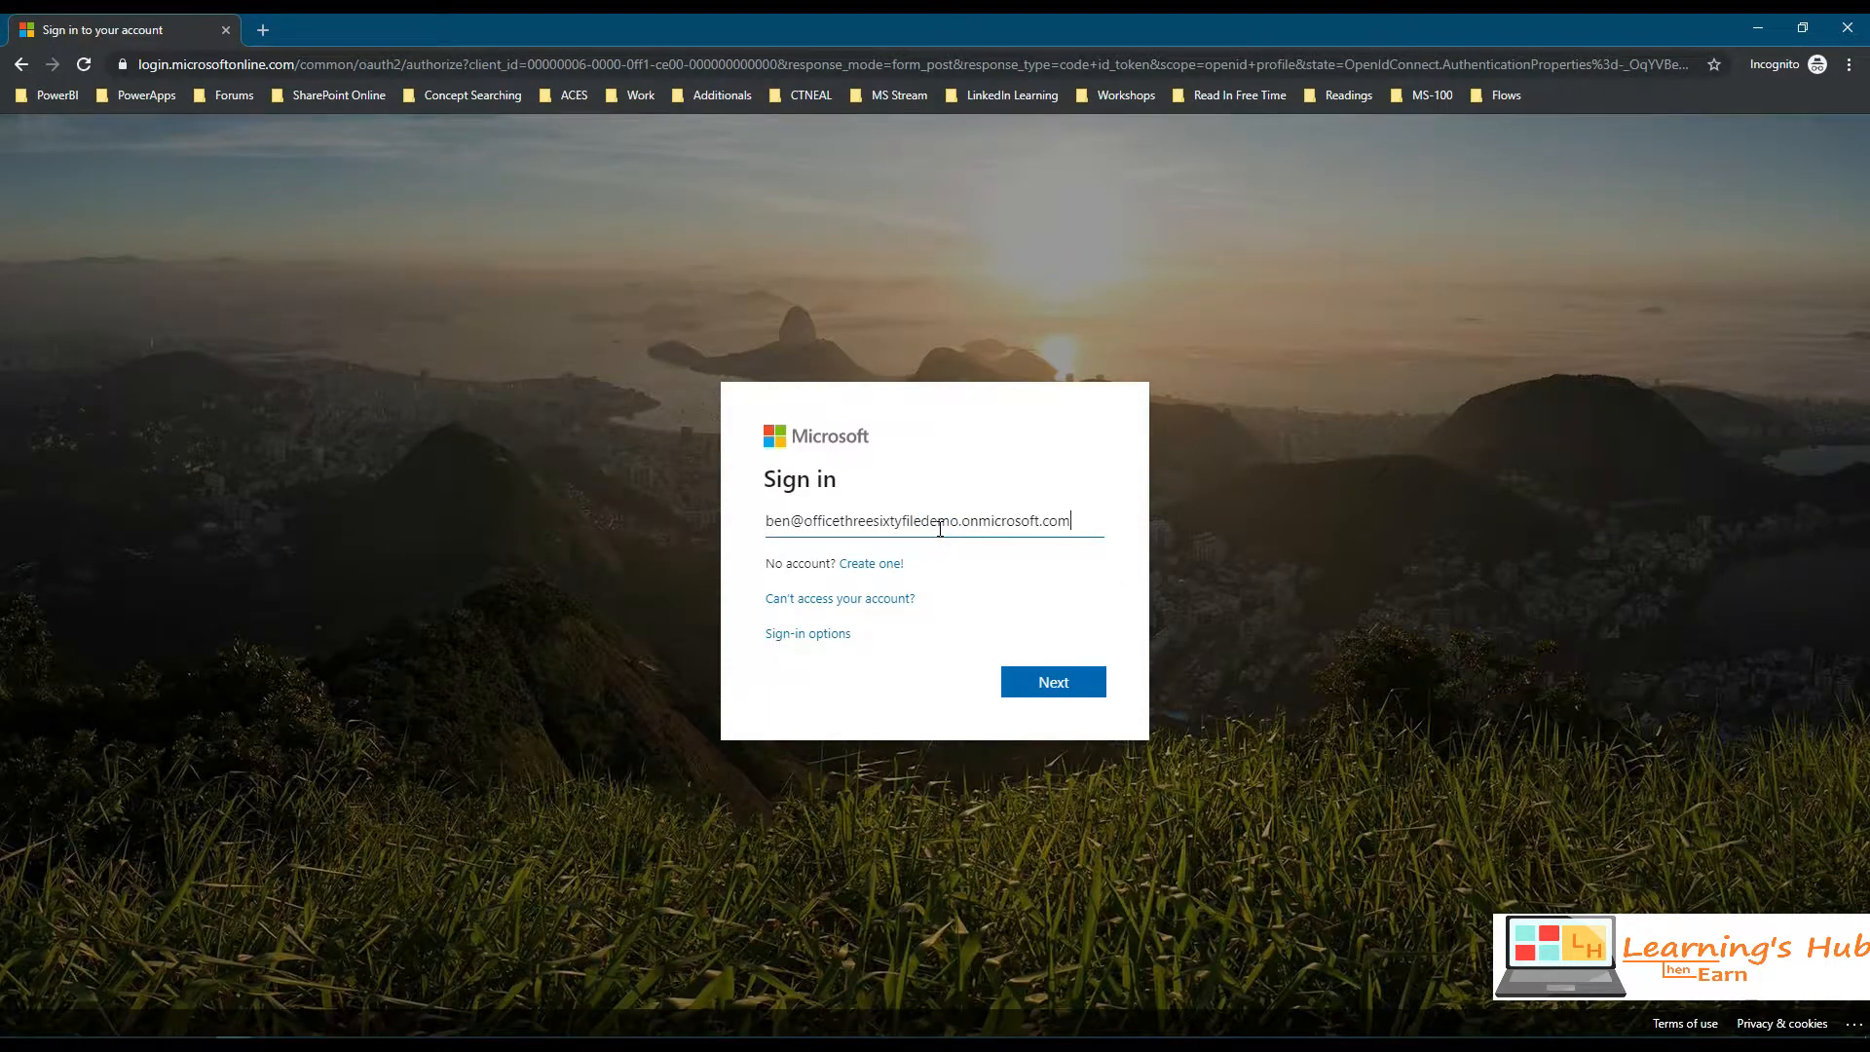
key(Return)
text(••)
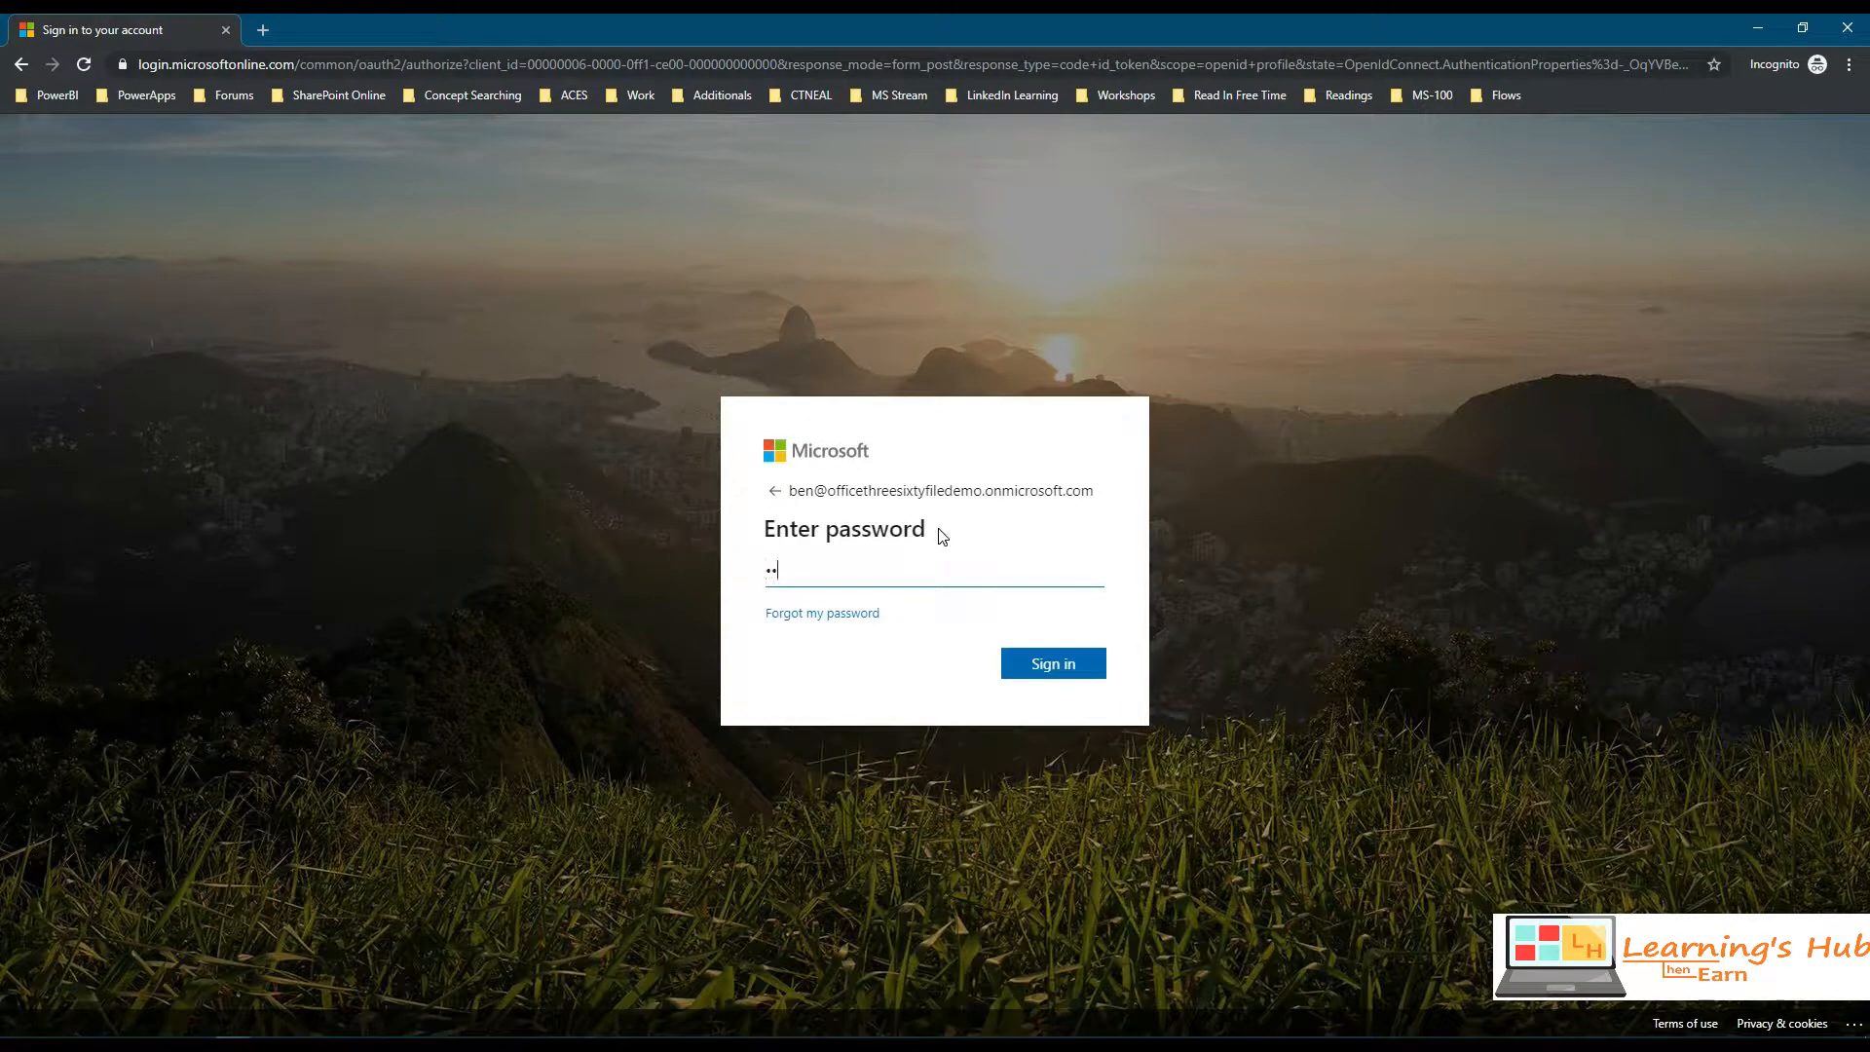
text(••••)
key(Return)
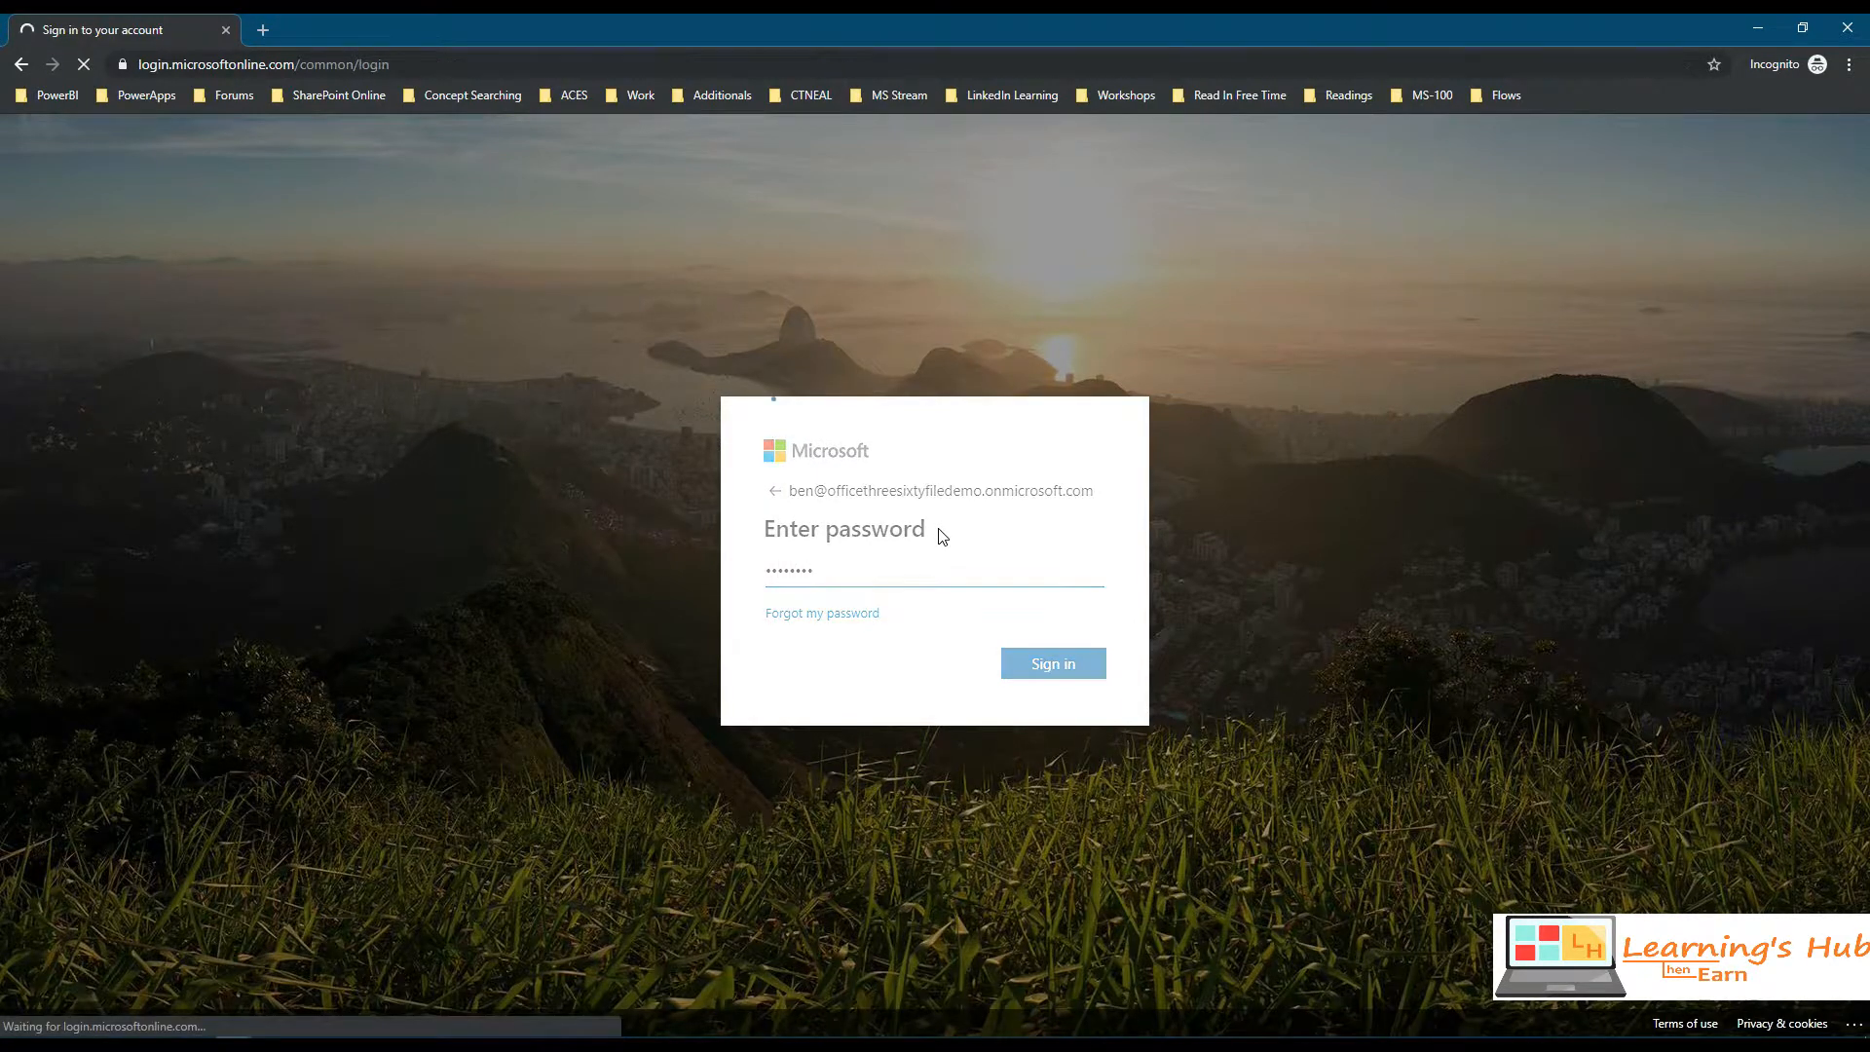
click(1057, 686)
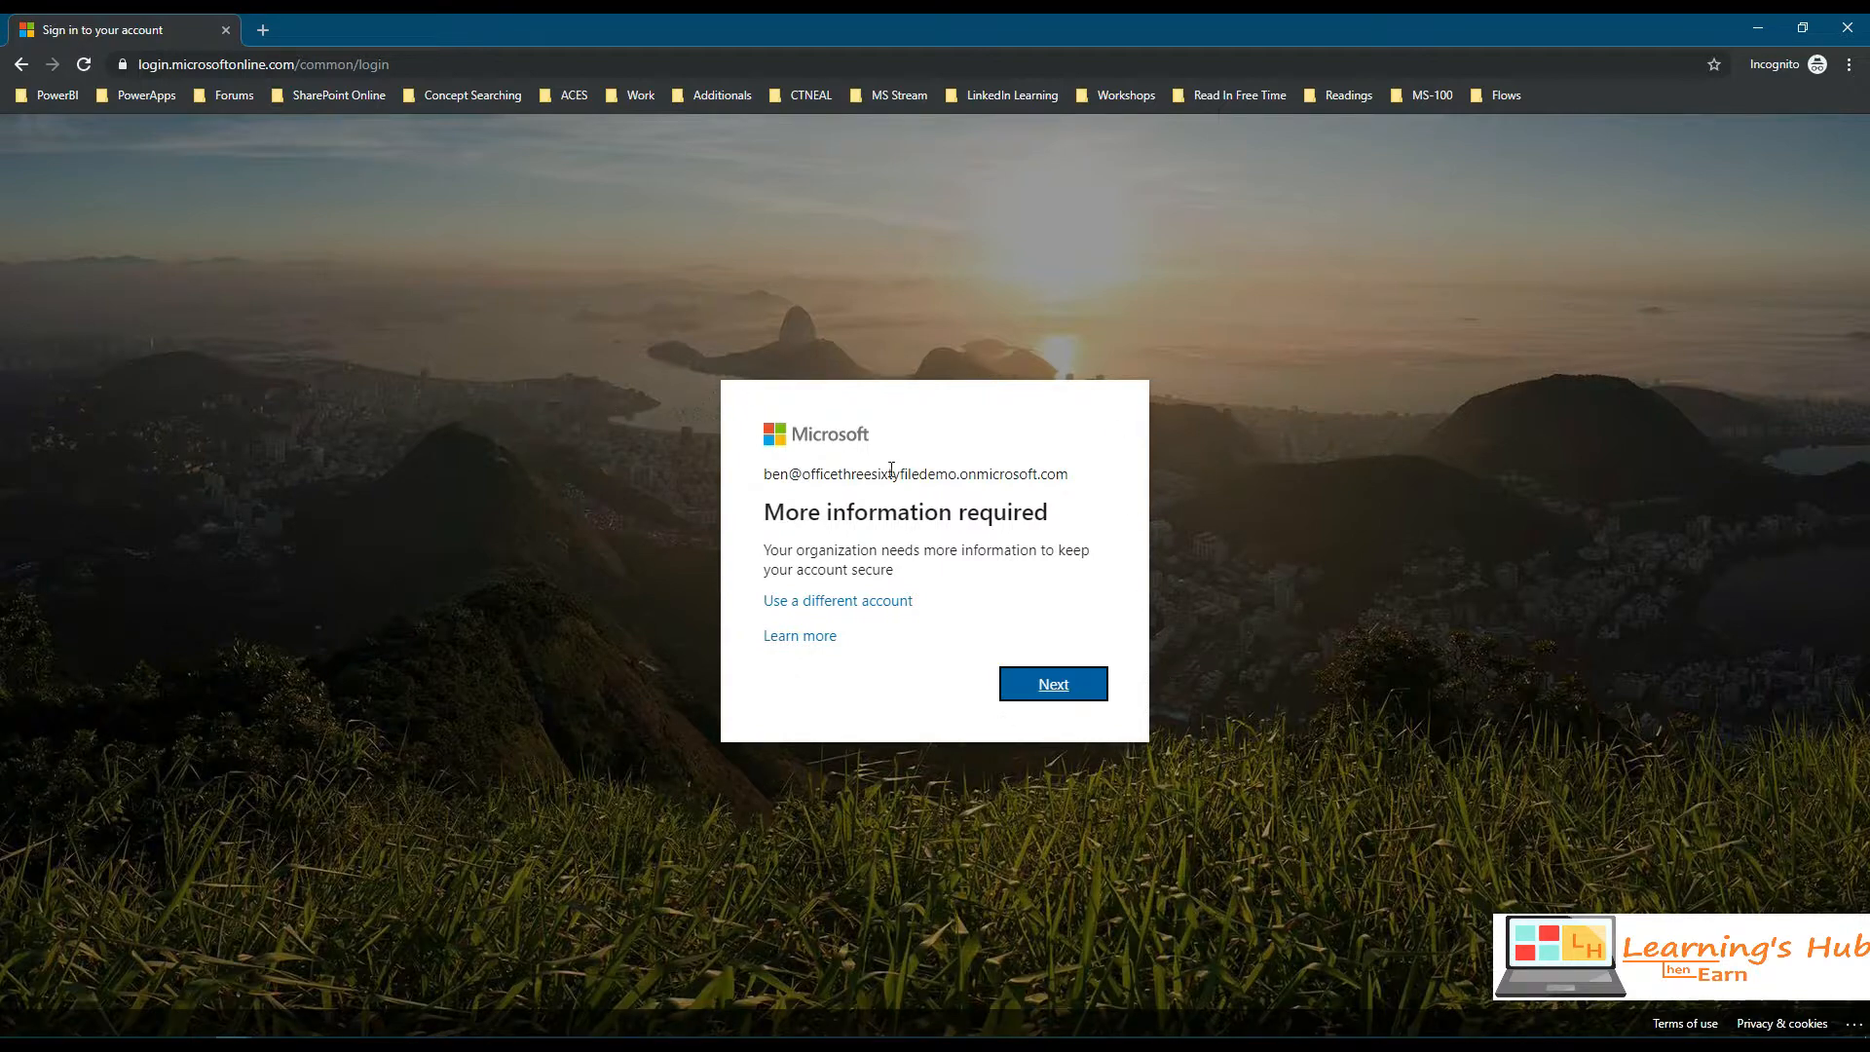
click(1054, 686)
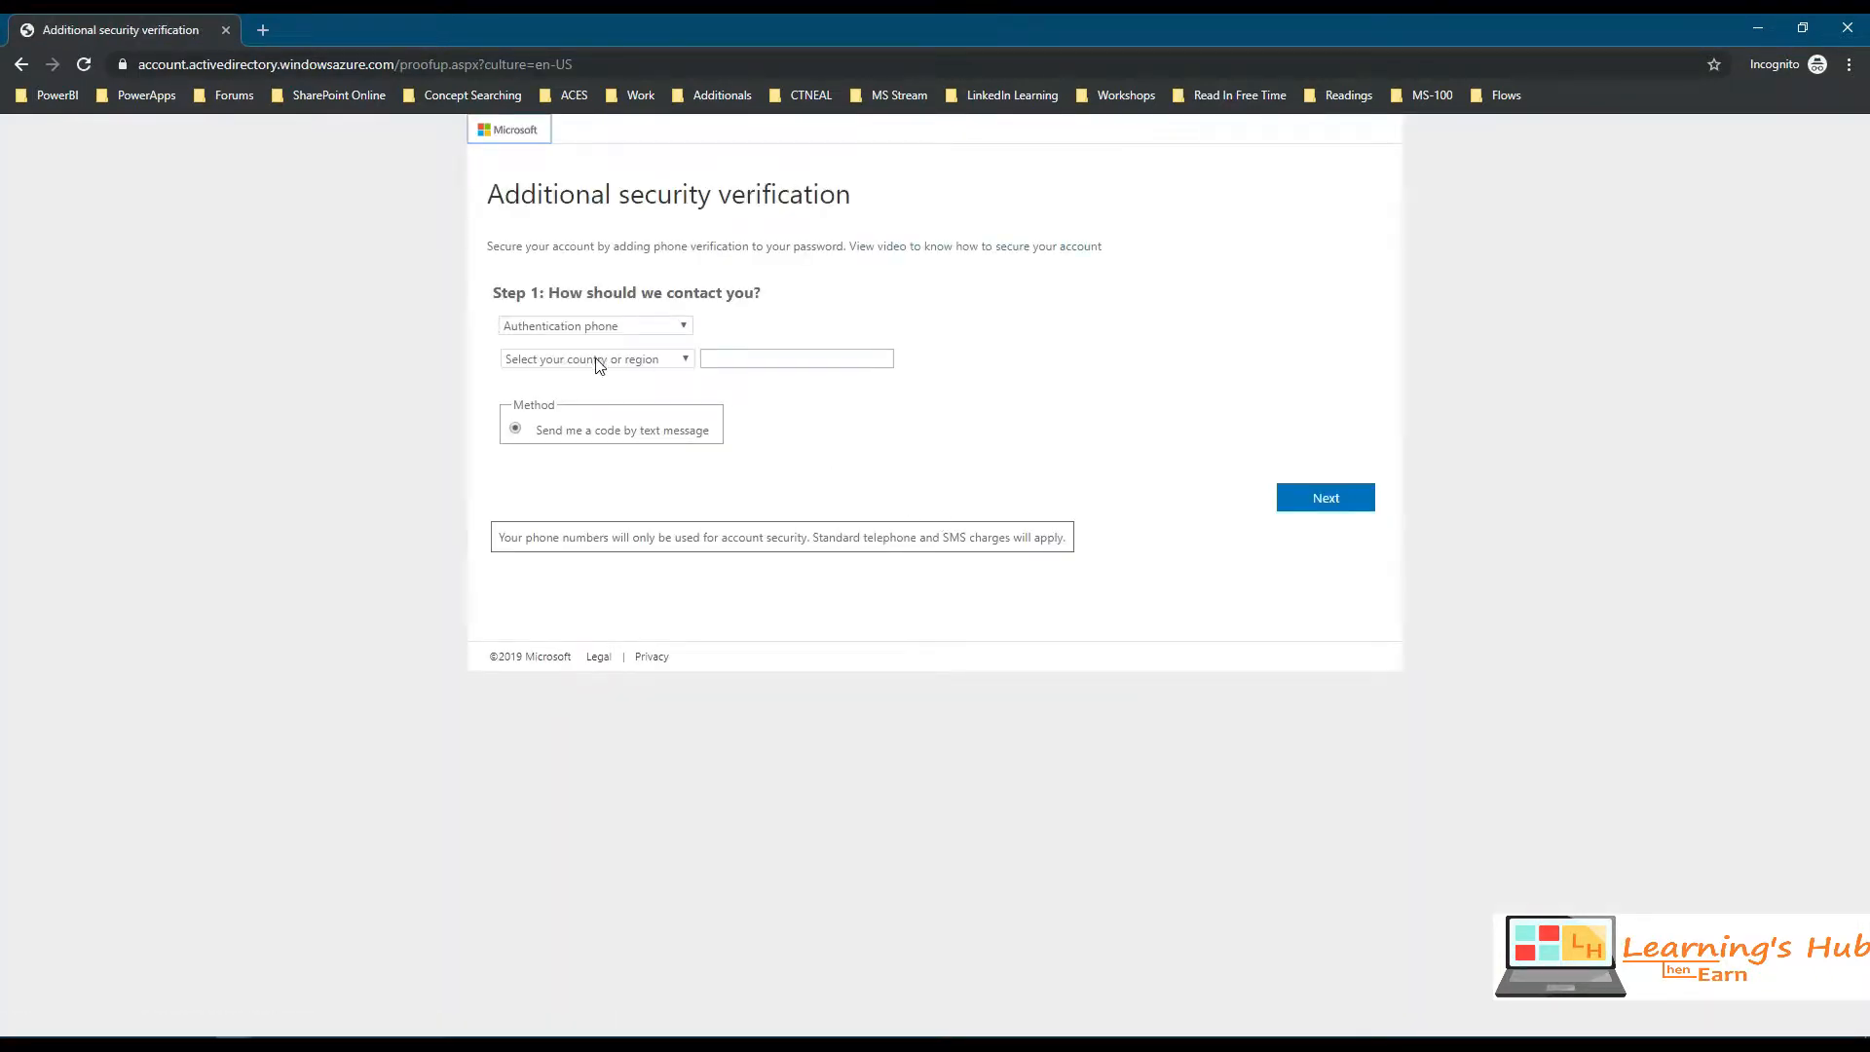
Register an Authentication phone with country India (+91) and the user's number, sending a text code
click(642, 326)
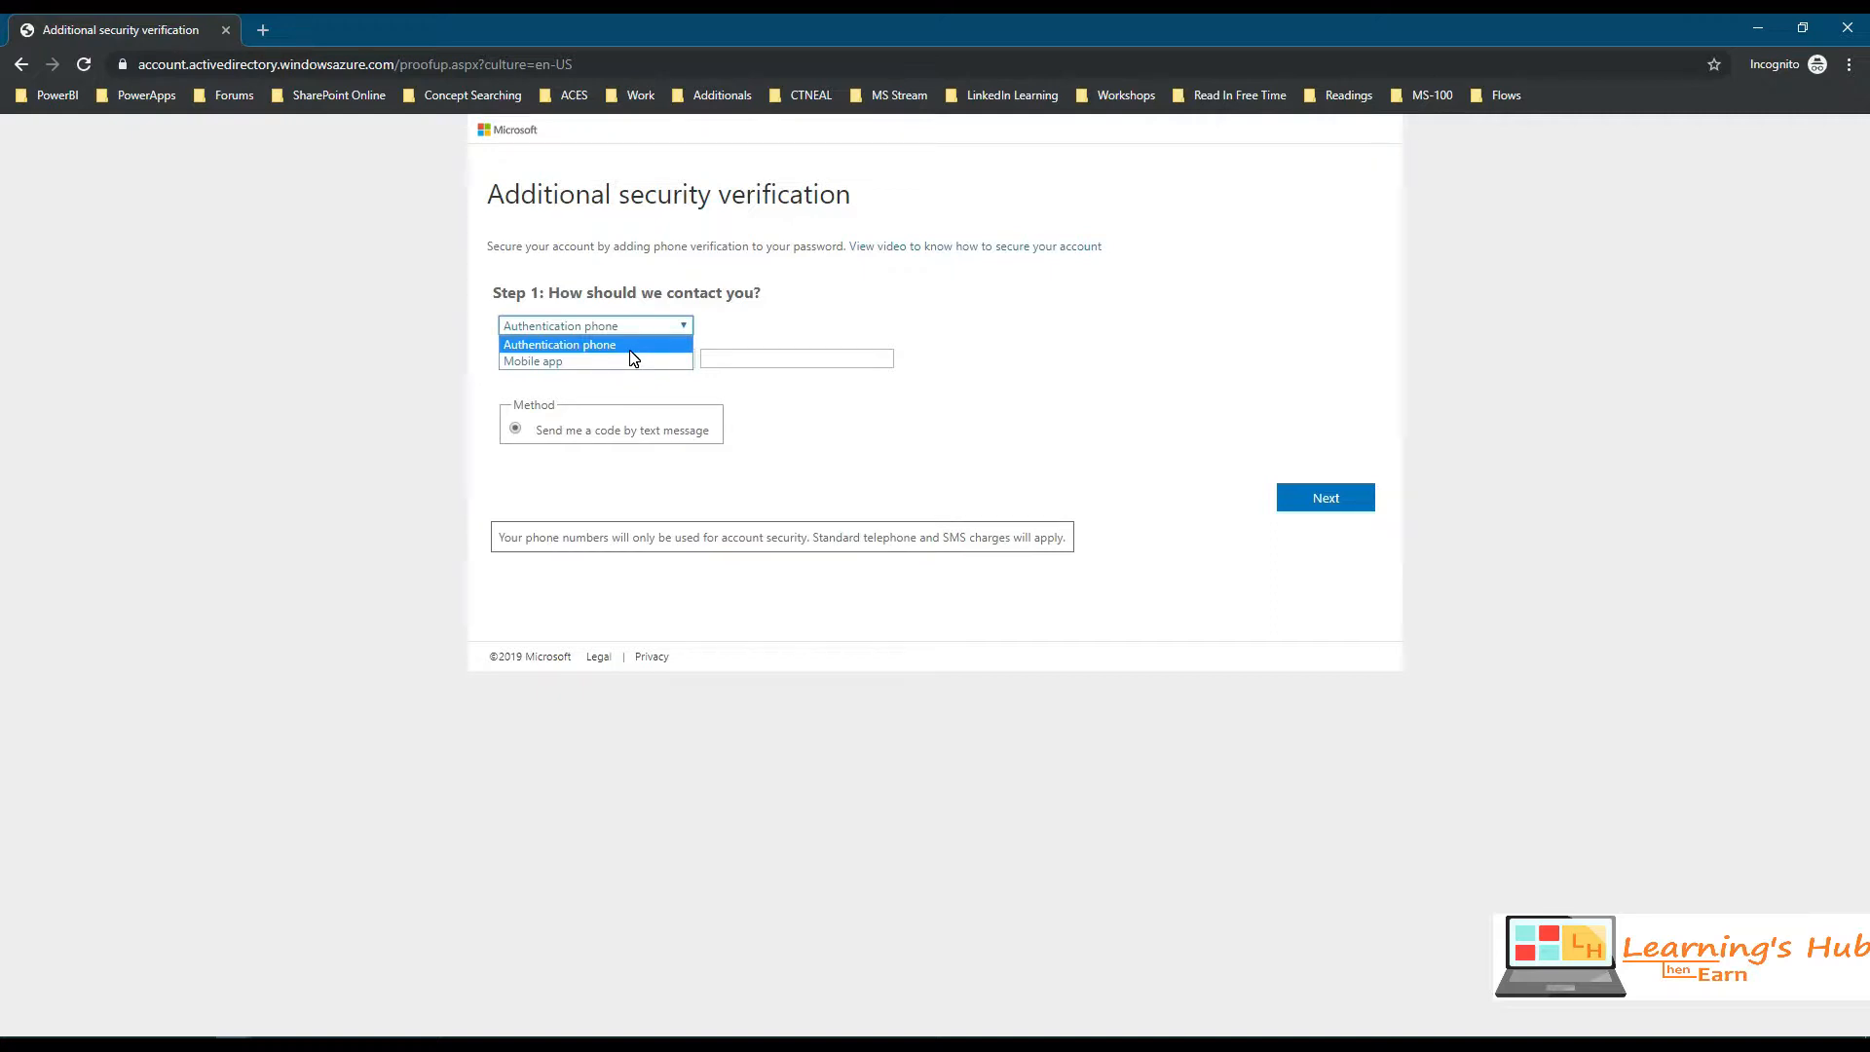
click(576, 361)
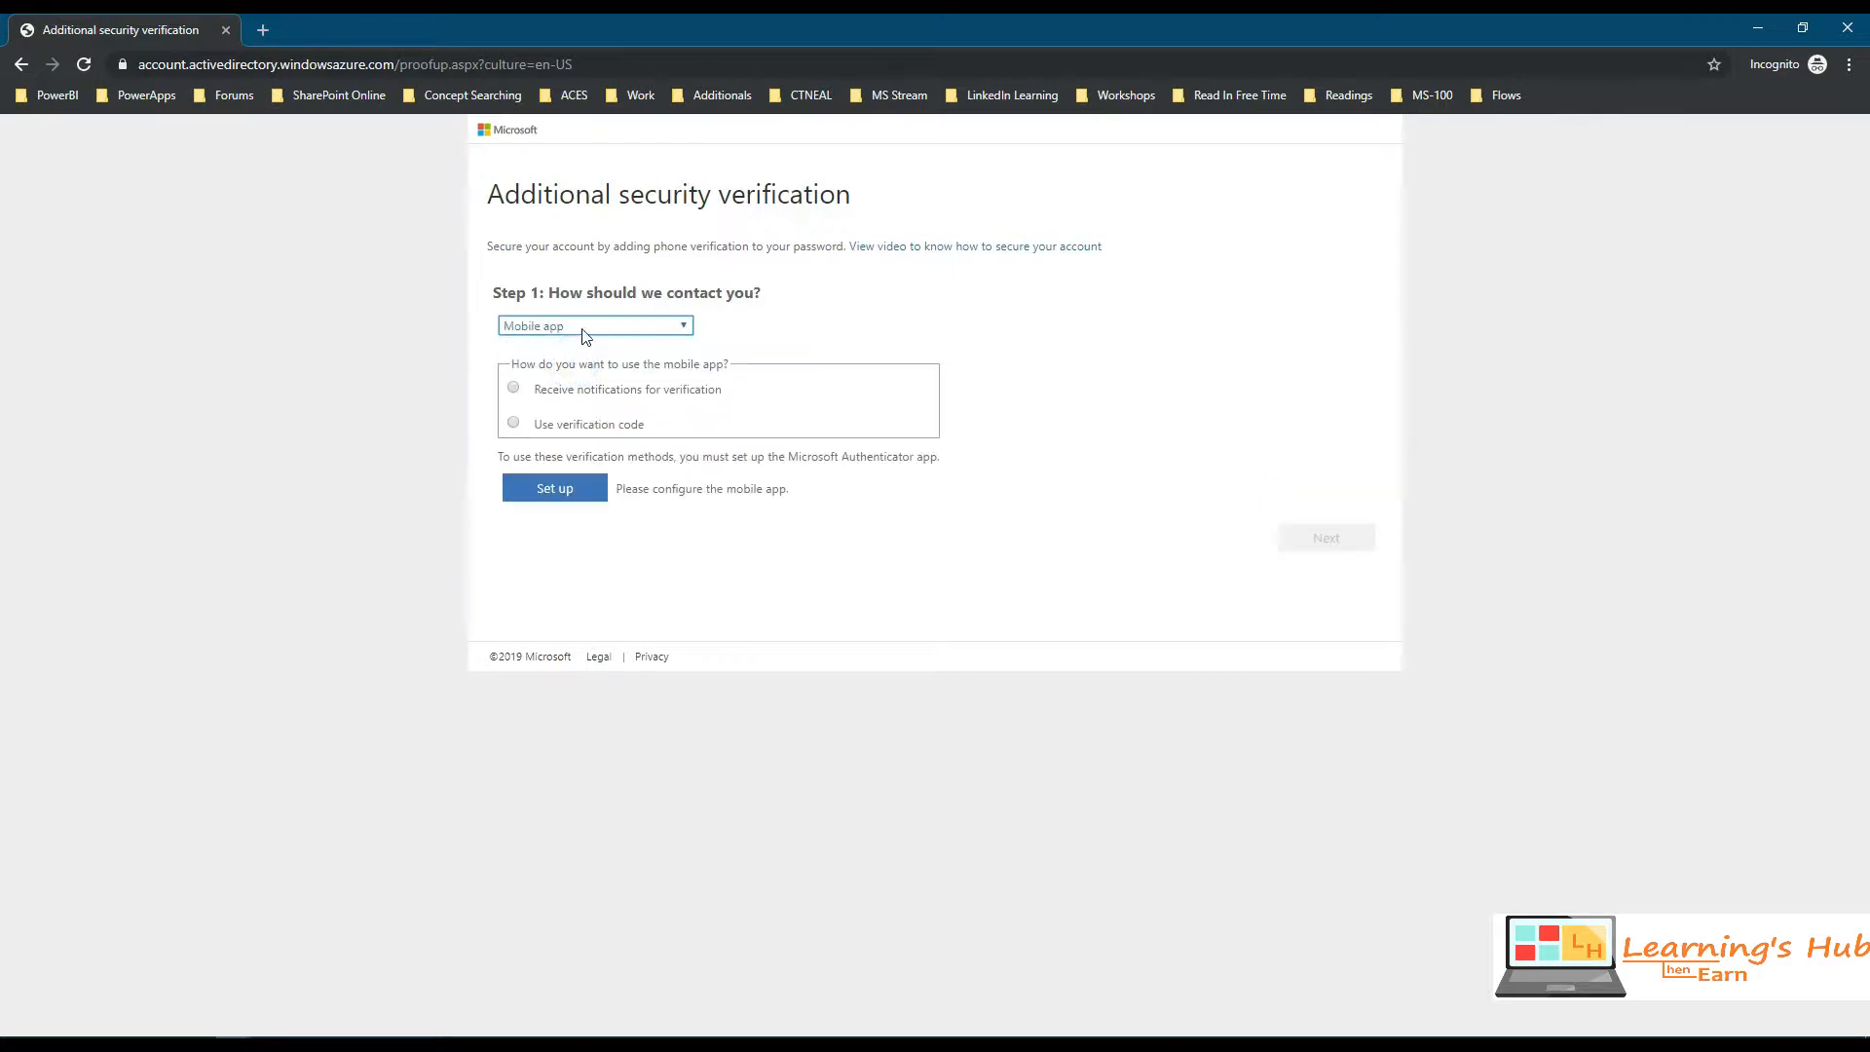
click(585, 330)
click(580, 344)
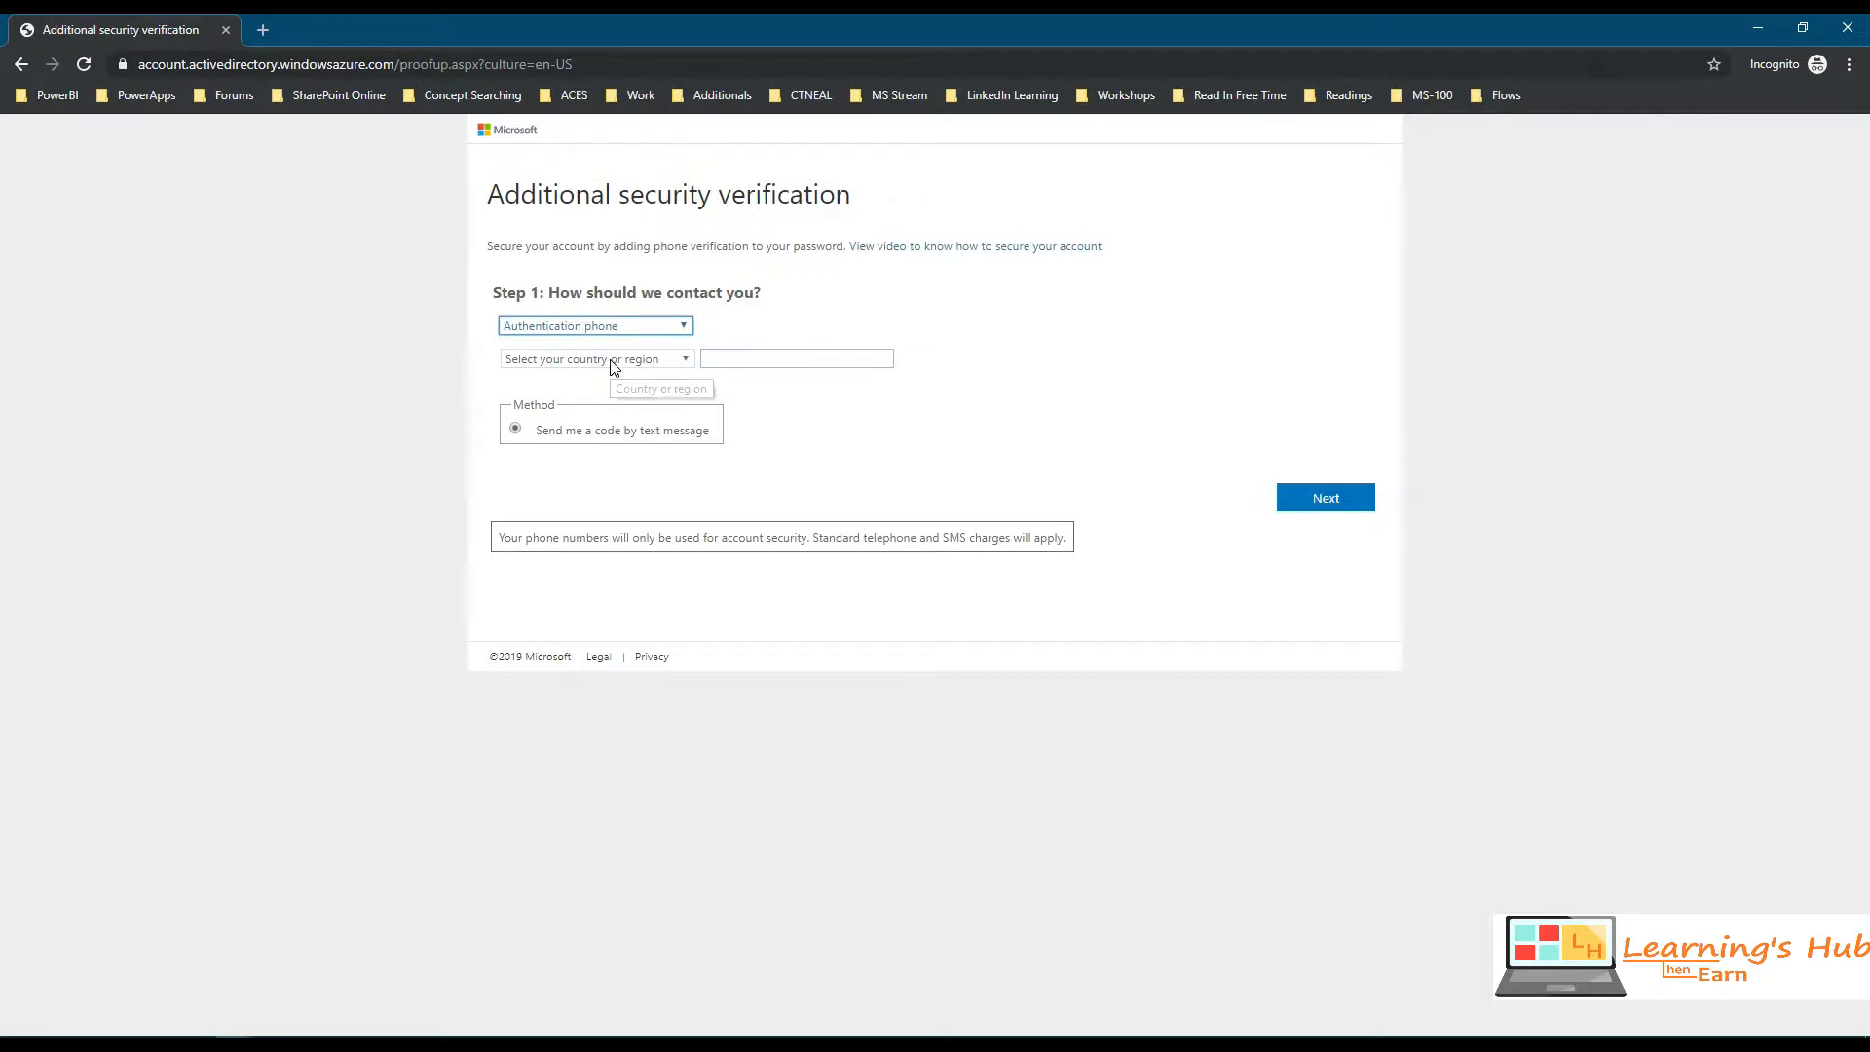
click(612, 363)
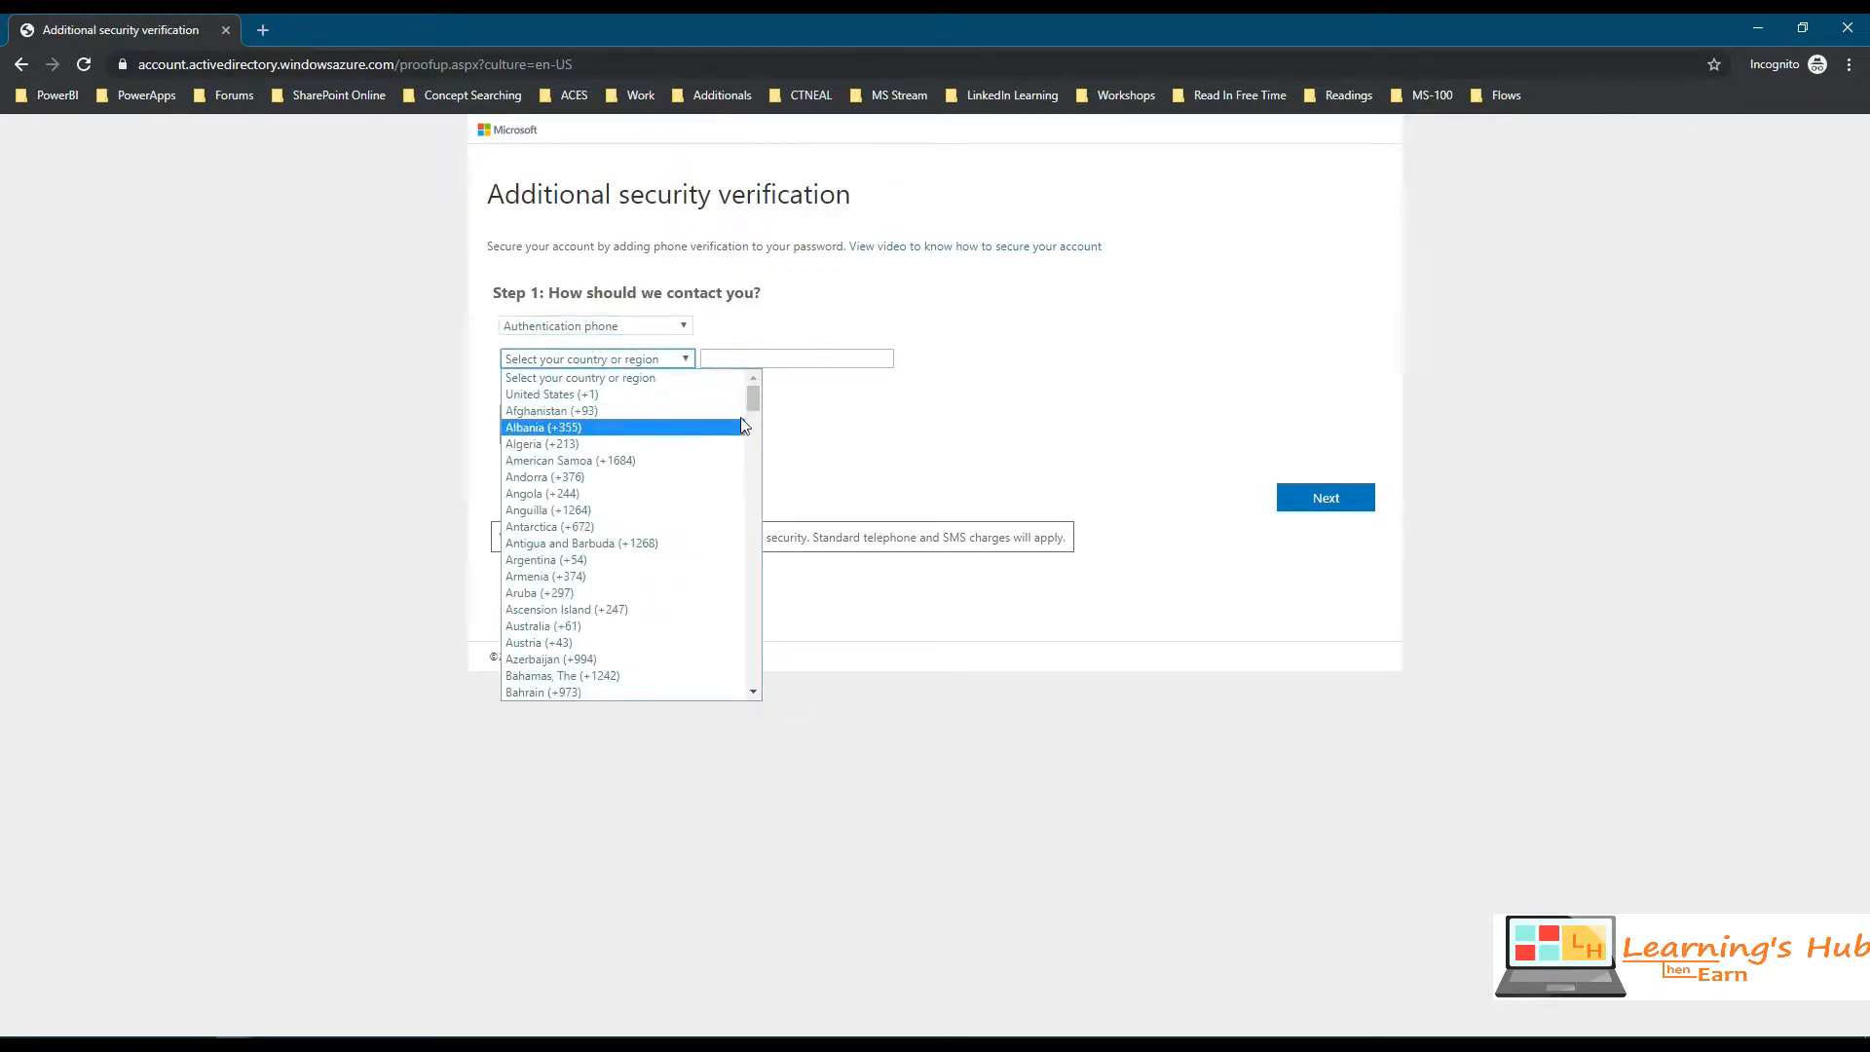
drag(752, 395, 752, 521)
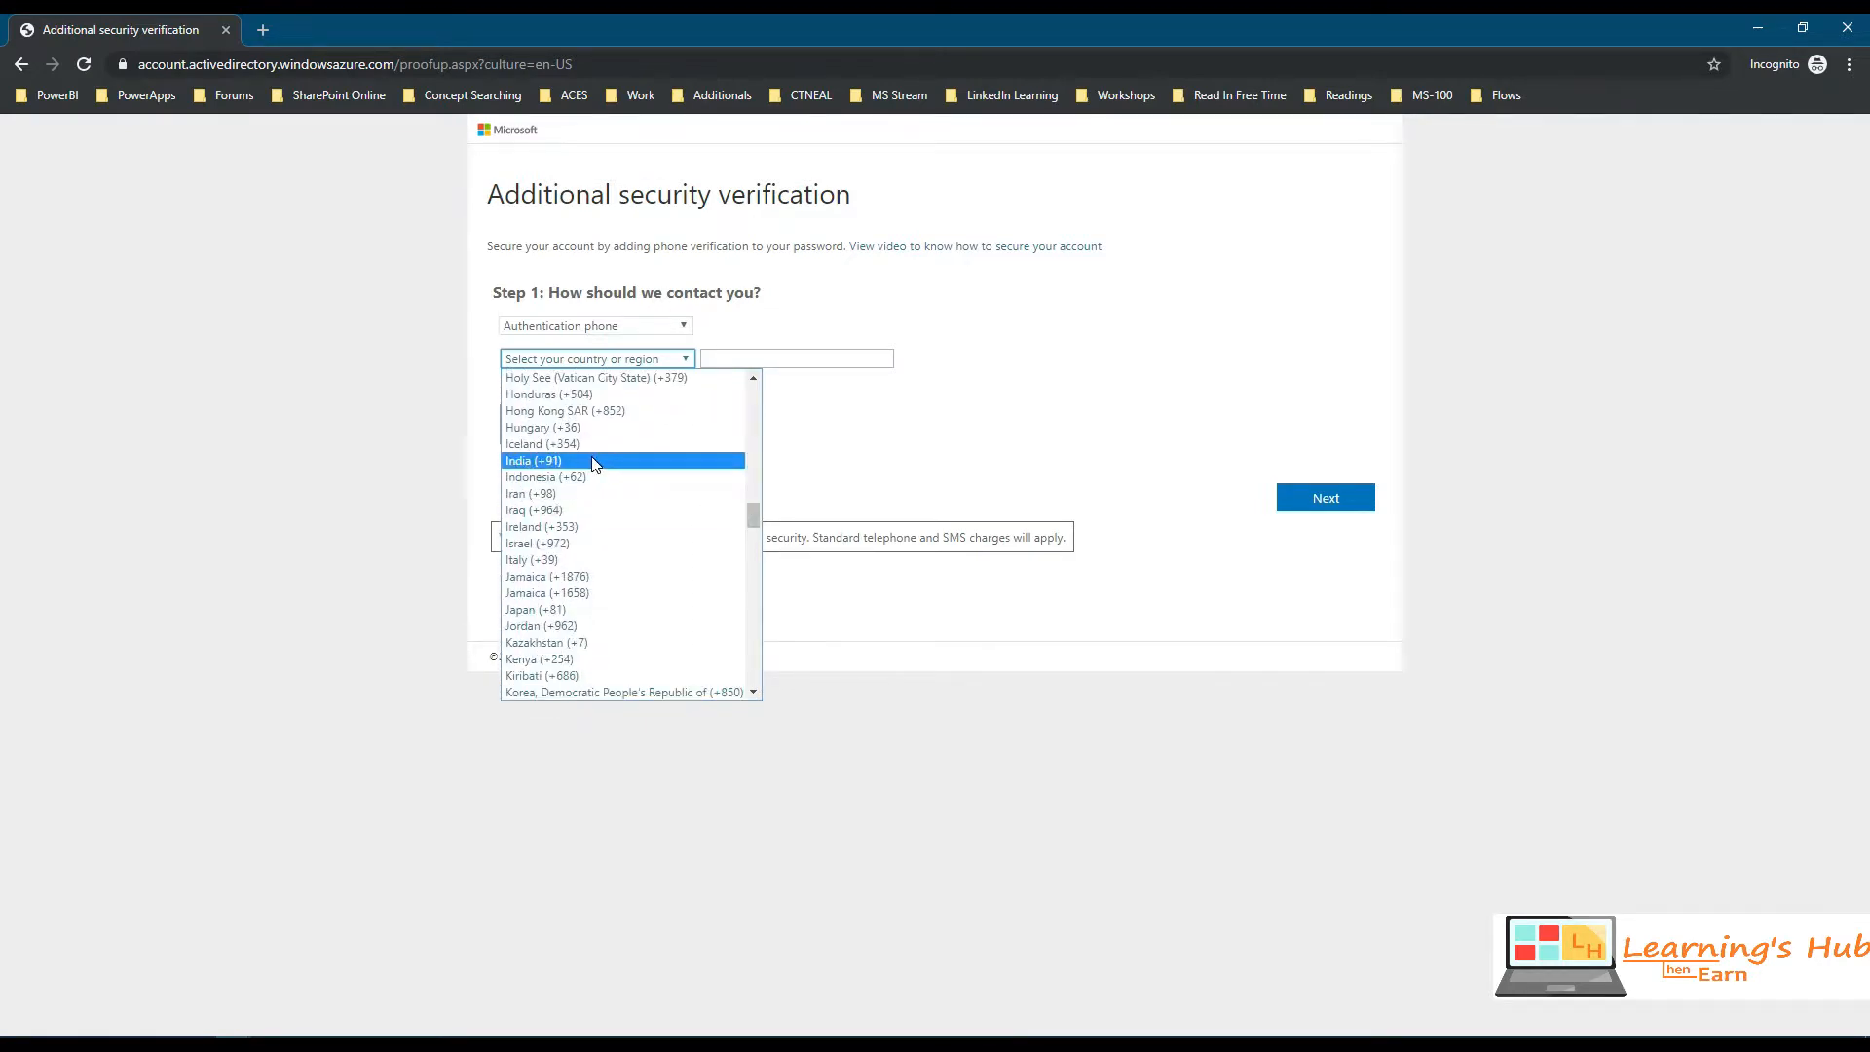
click(595, 461)
click(722, 360)
text(9)
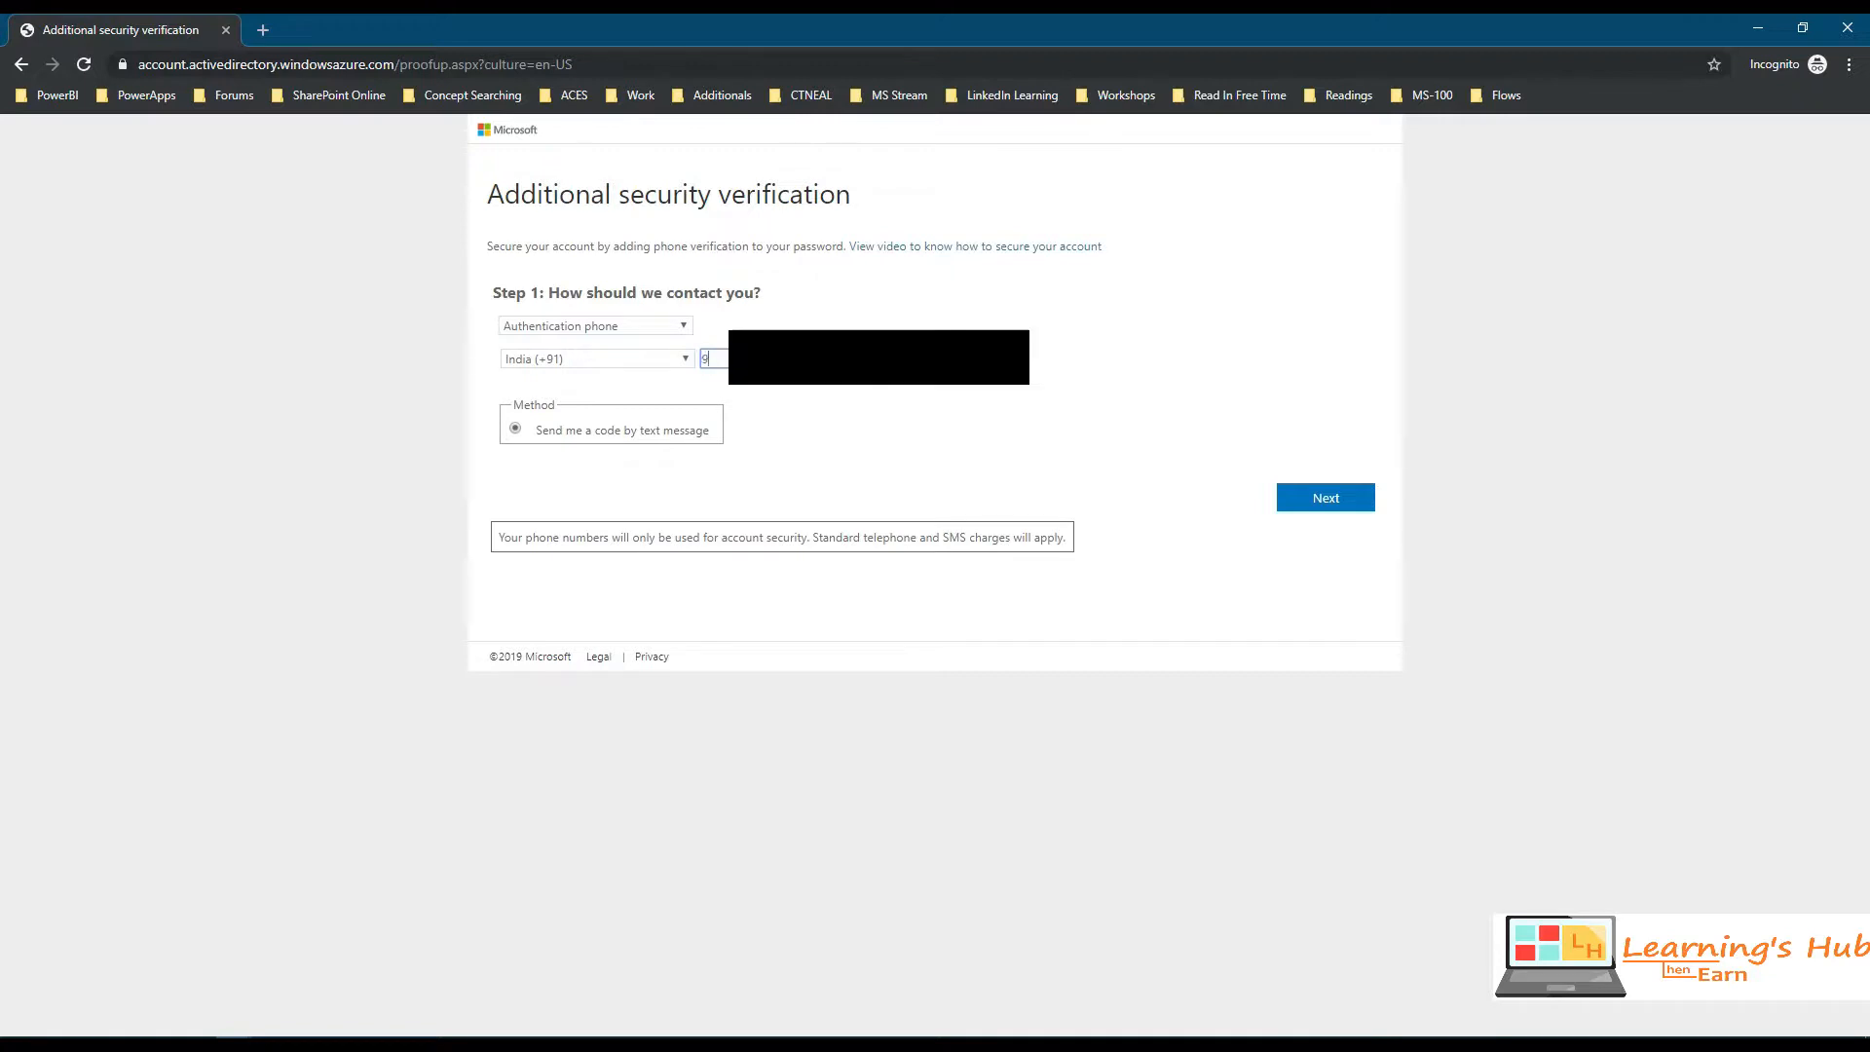
text(924)
click(1329, 501)
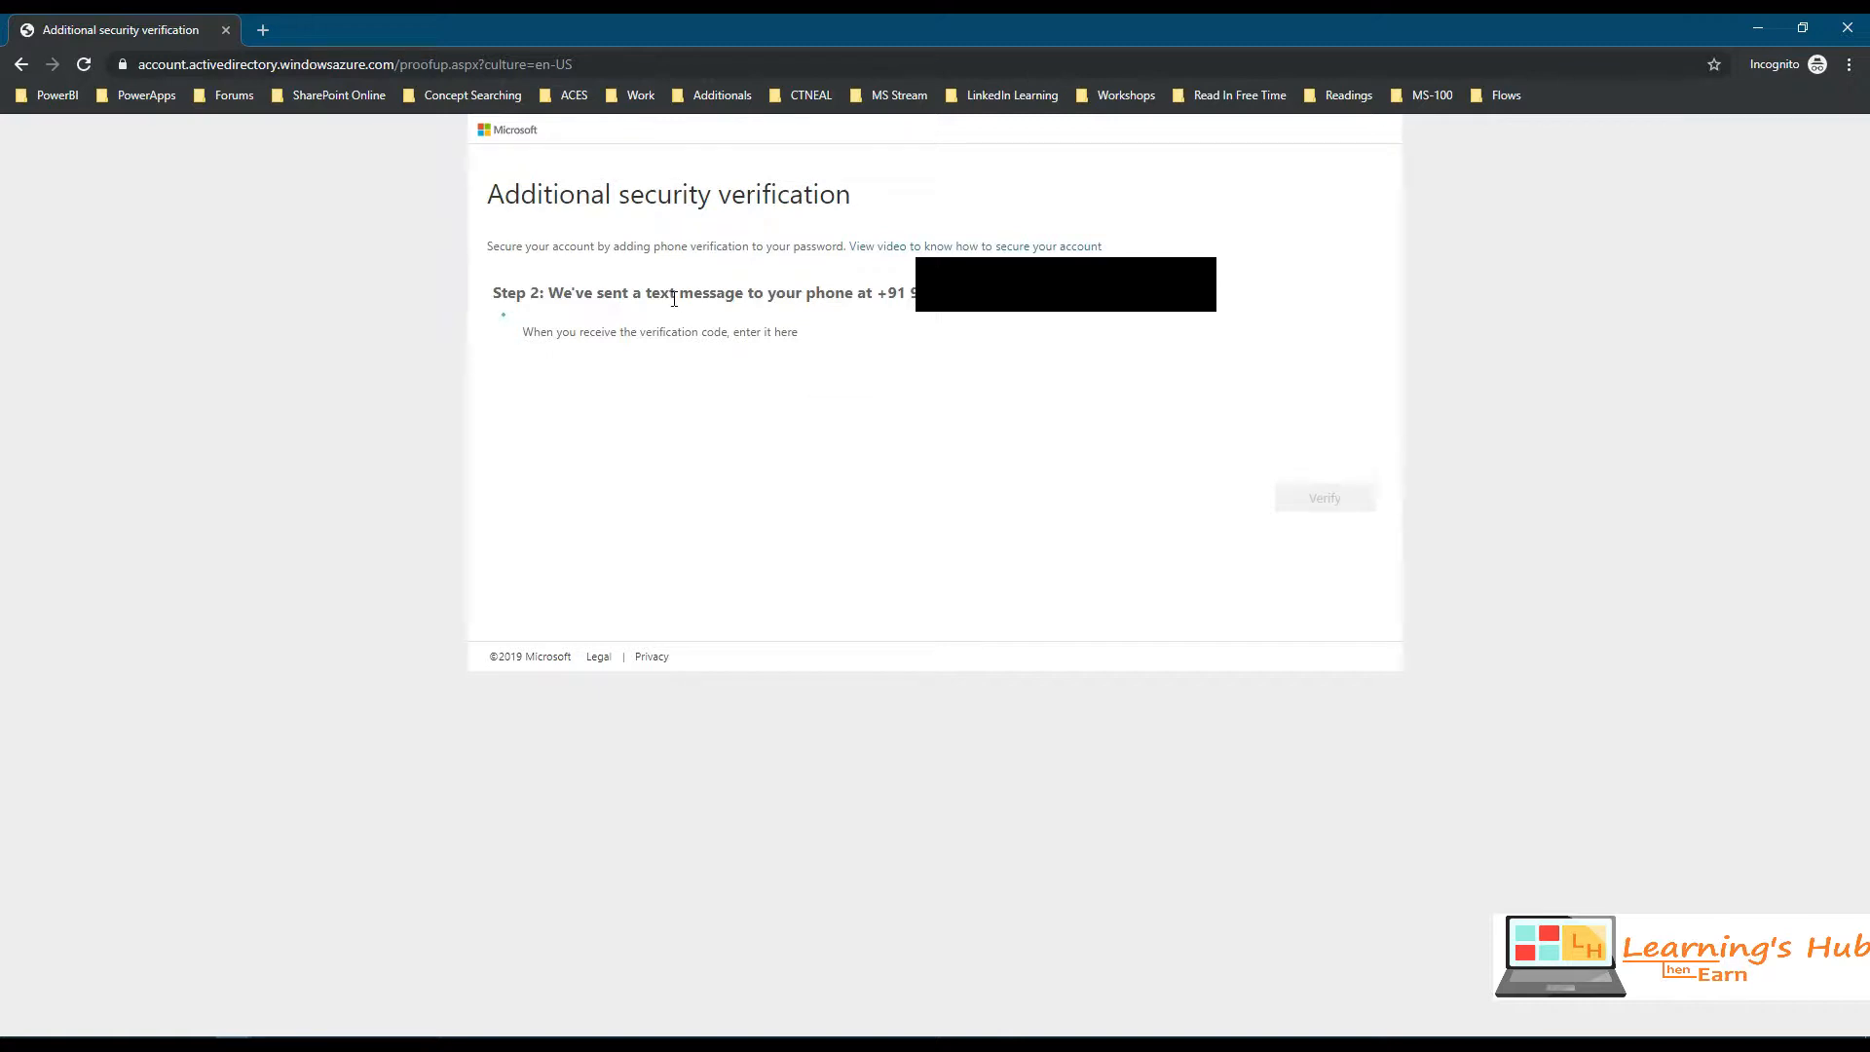
Enter the texted verification code and verify the phone
drag(912, 294, 839, 353)
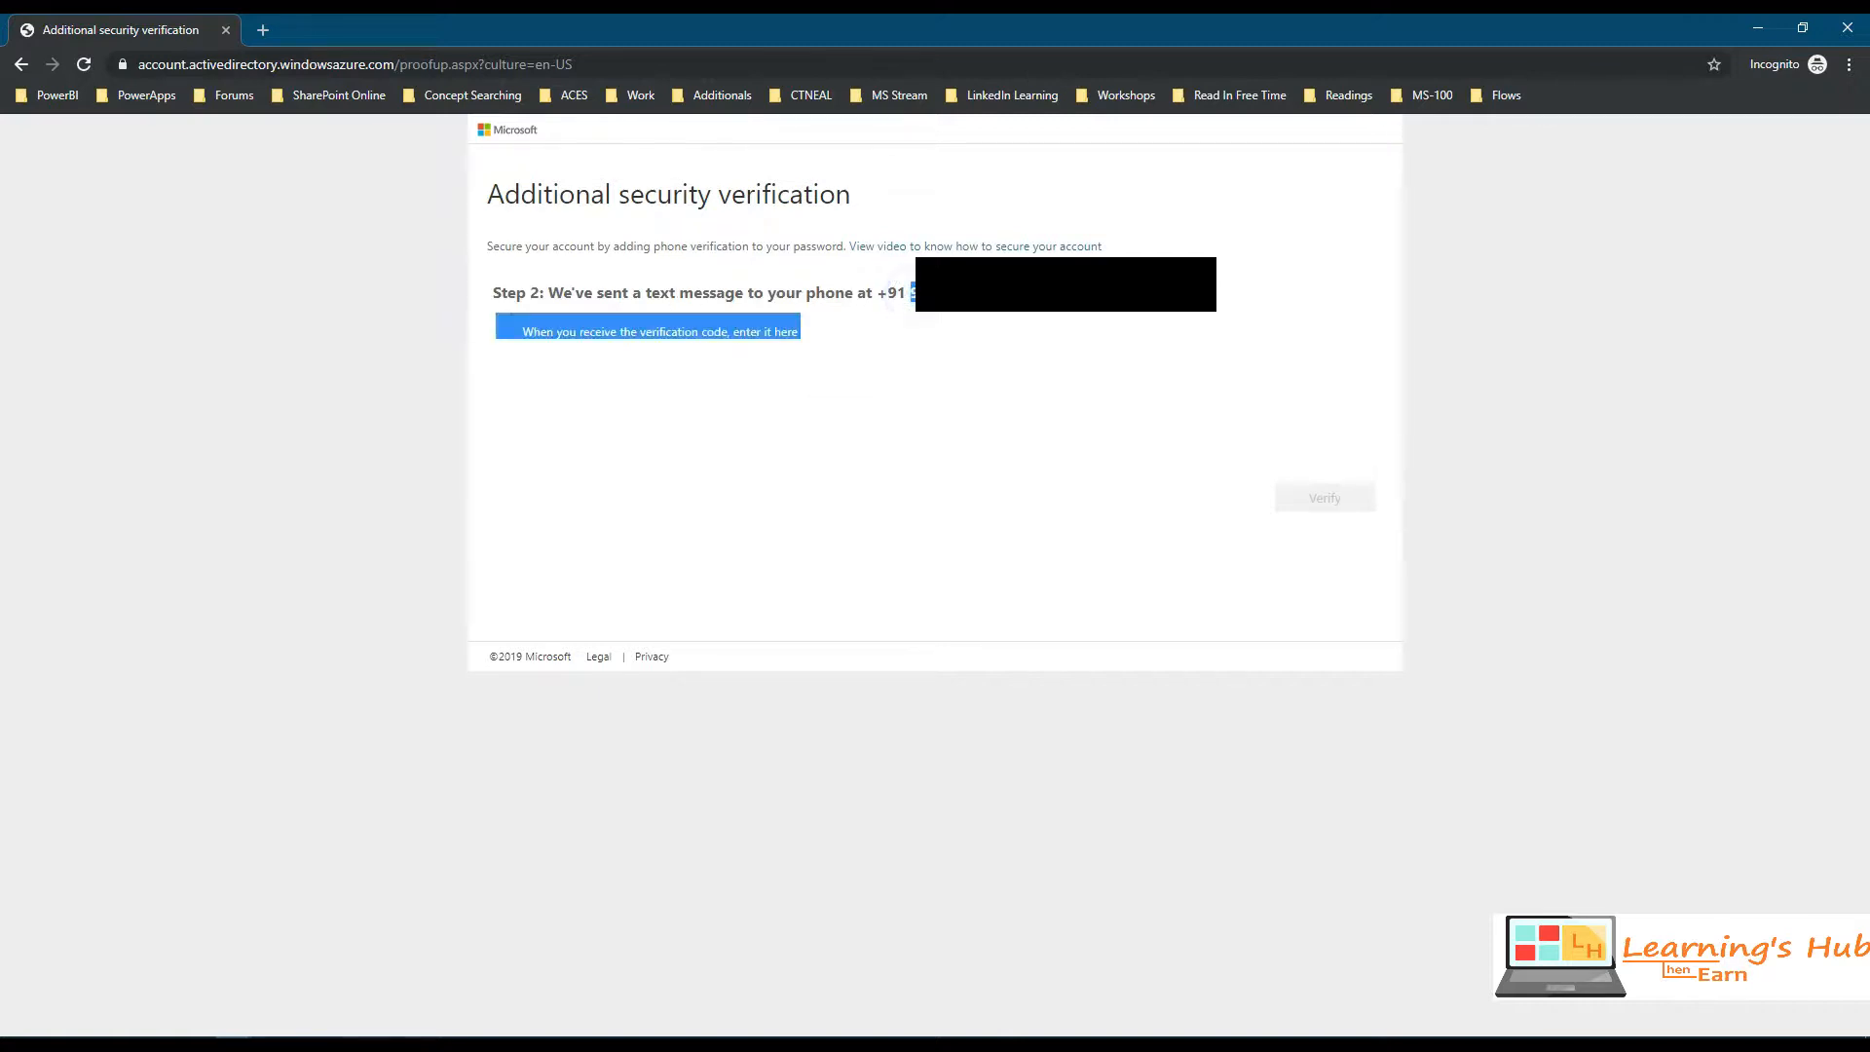
click(828, 347)
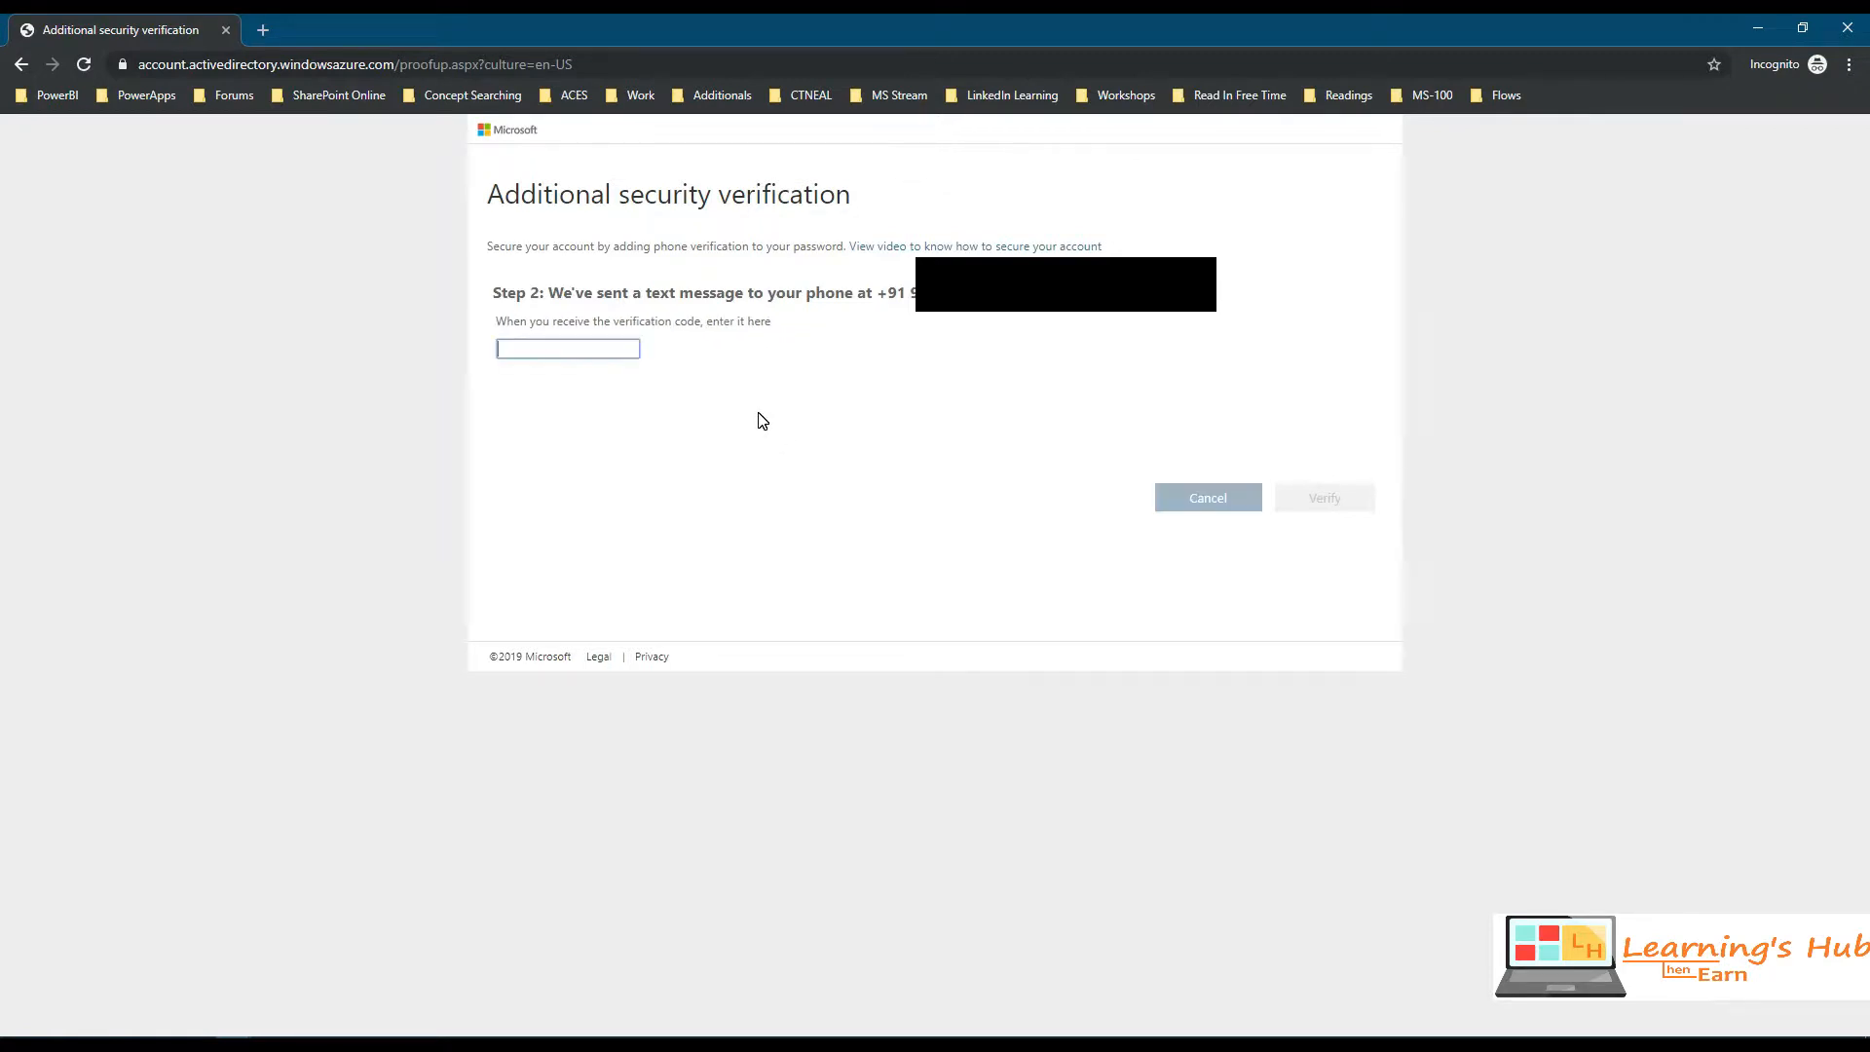
click(598, 354)
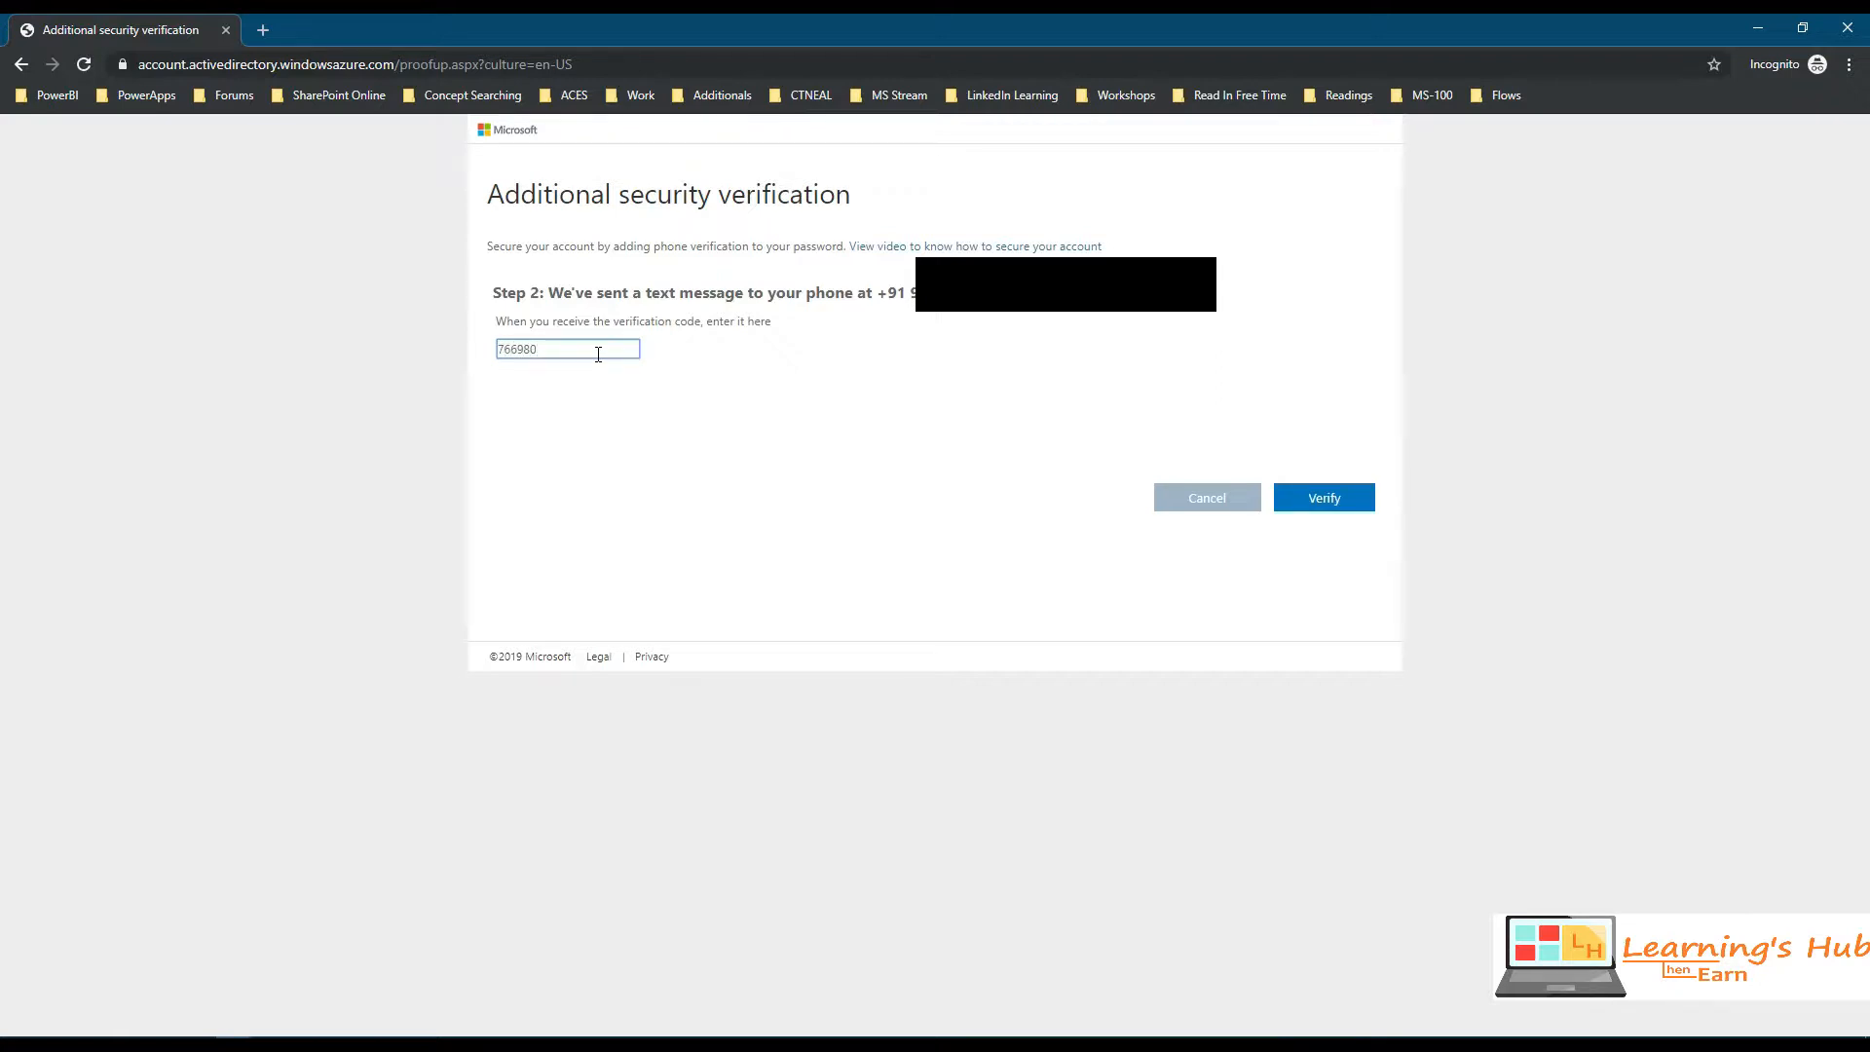
click(1356, 484)
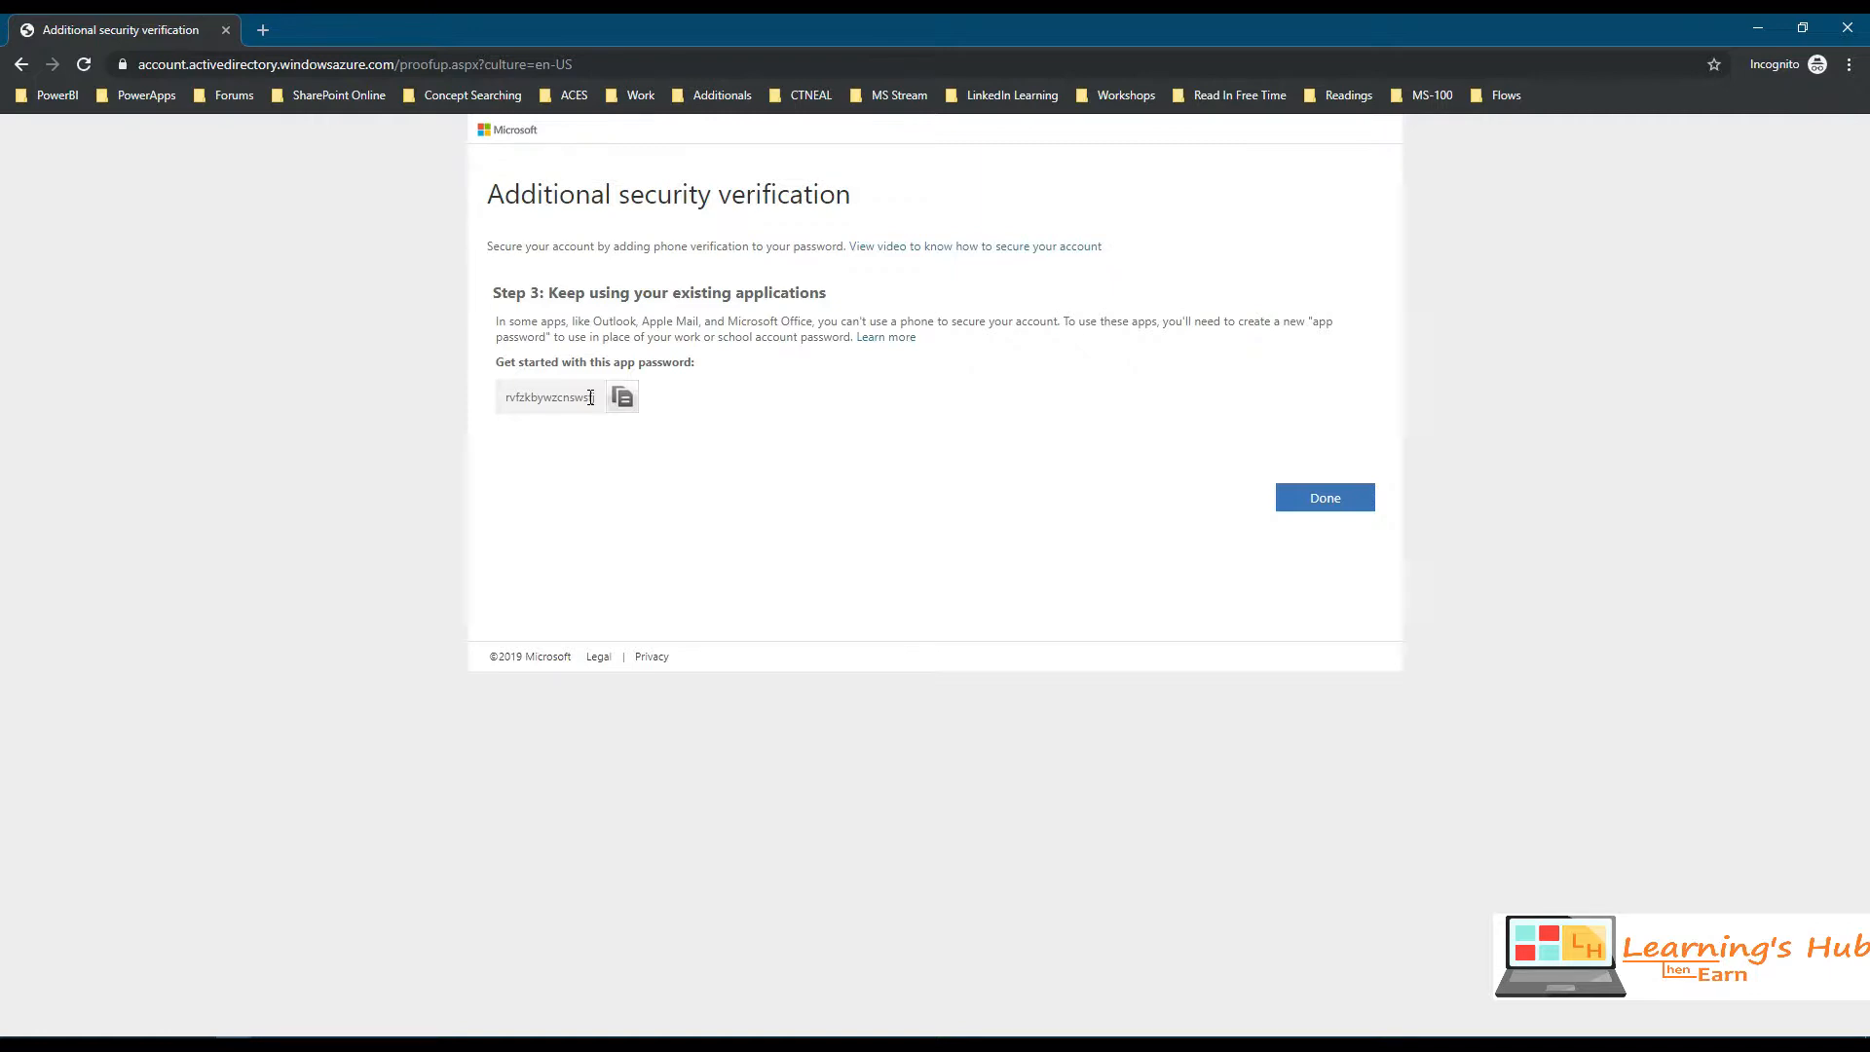
Copy the generated app password into a new Notepad window
double_click(553, 397)
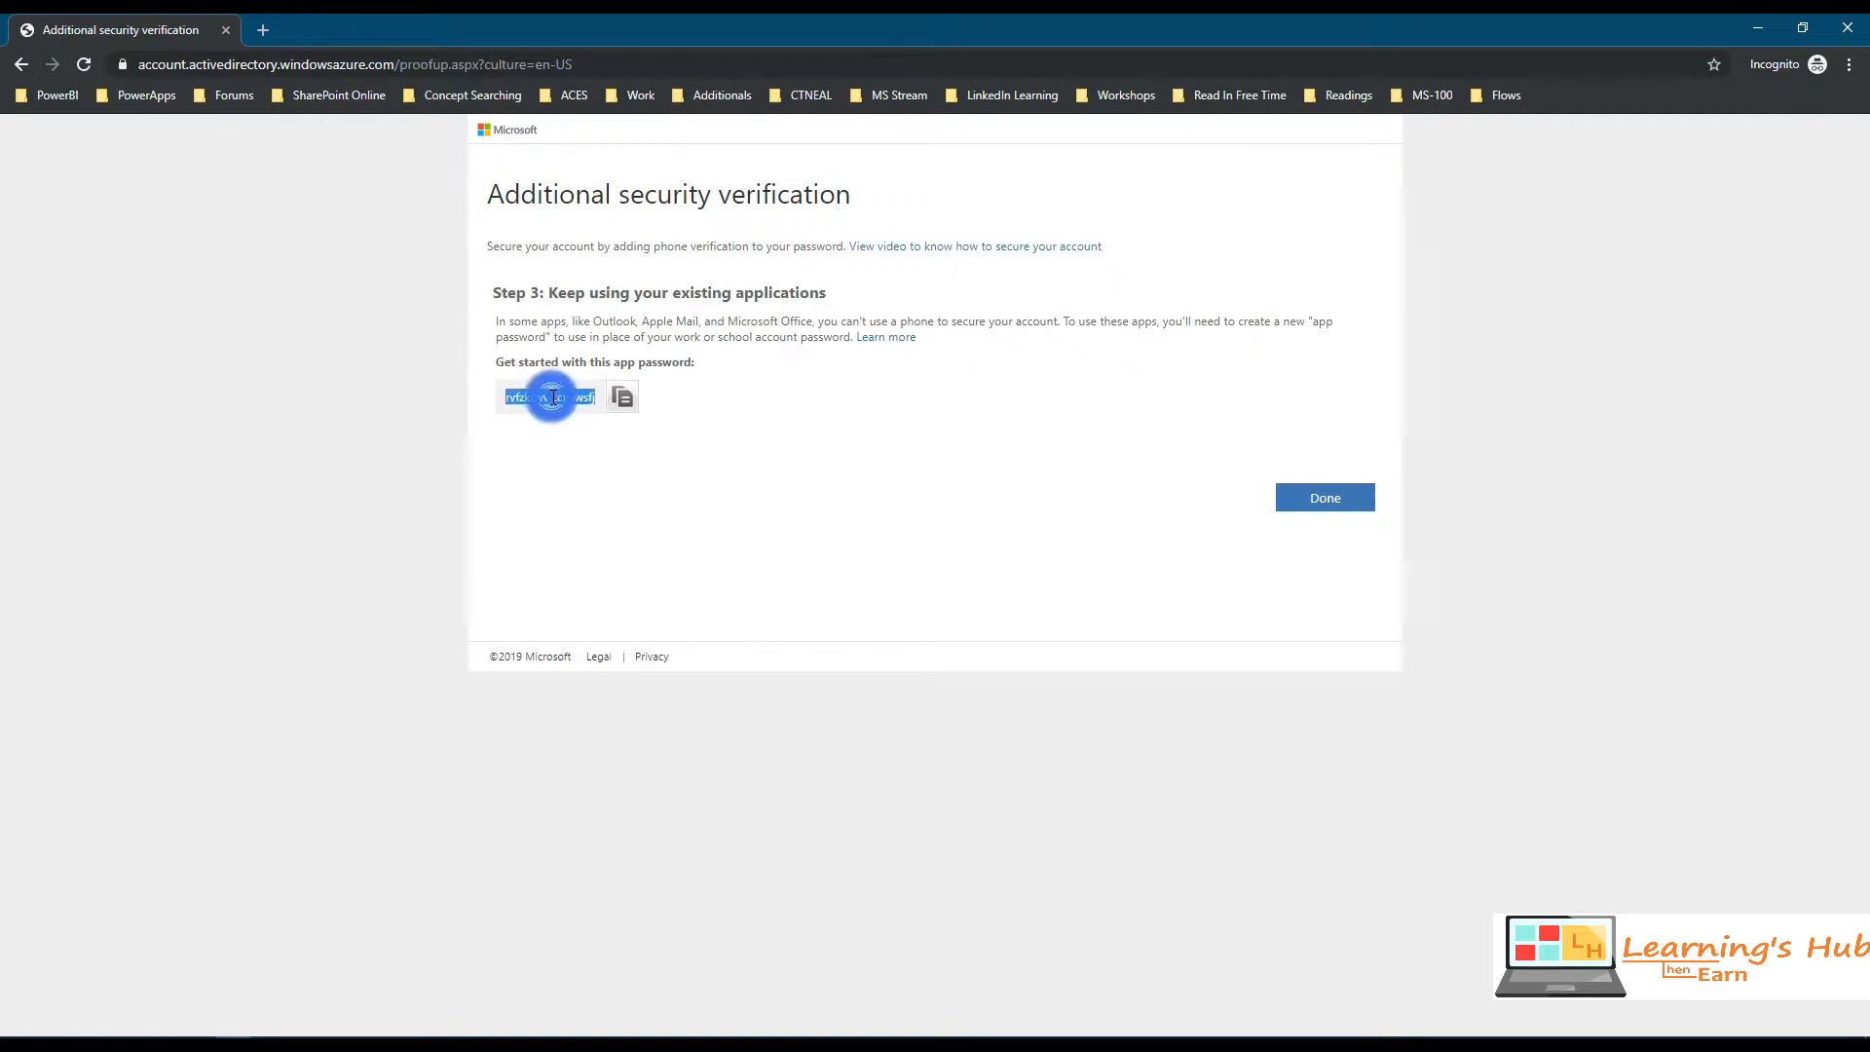
key(super+r)
text(notepad)
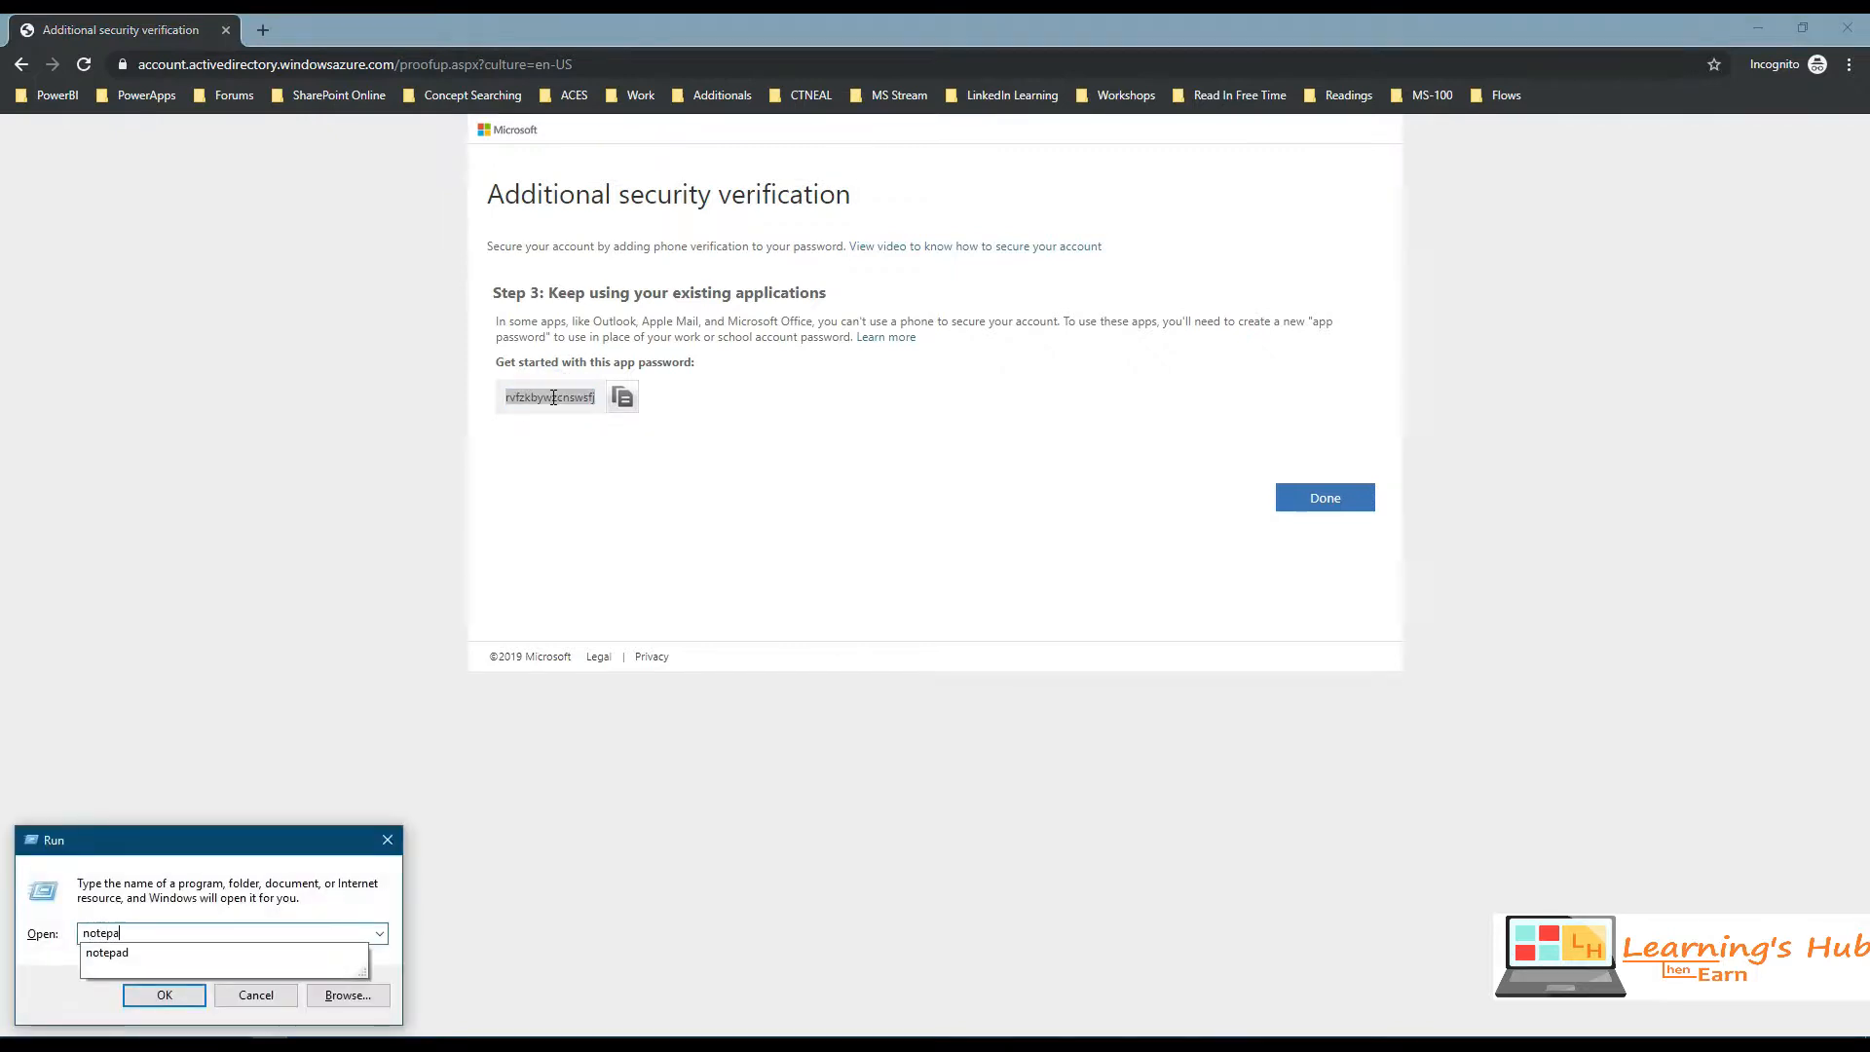
key(Return)
key(ctrl+v)
key(alt+Tab)
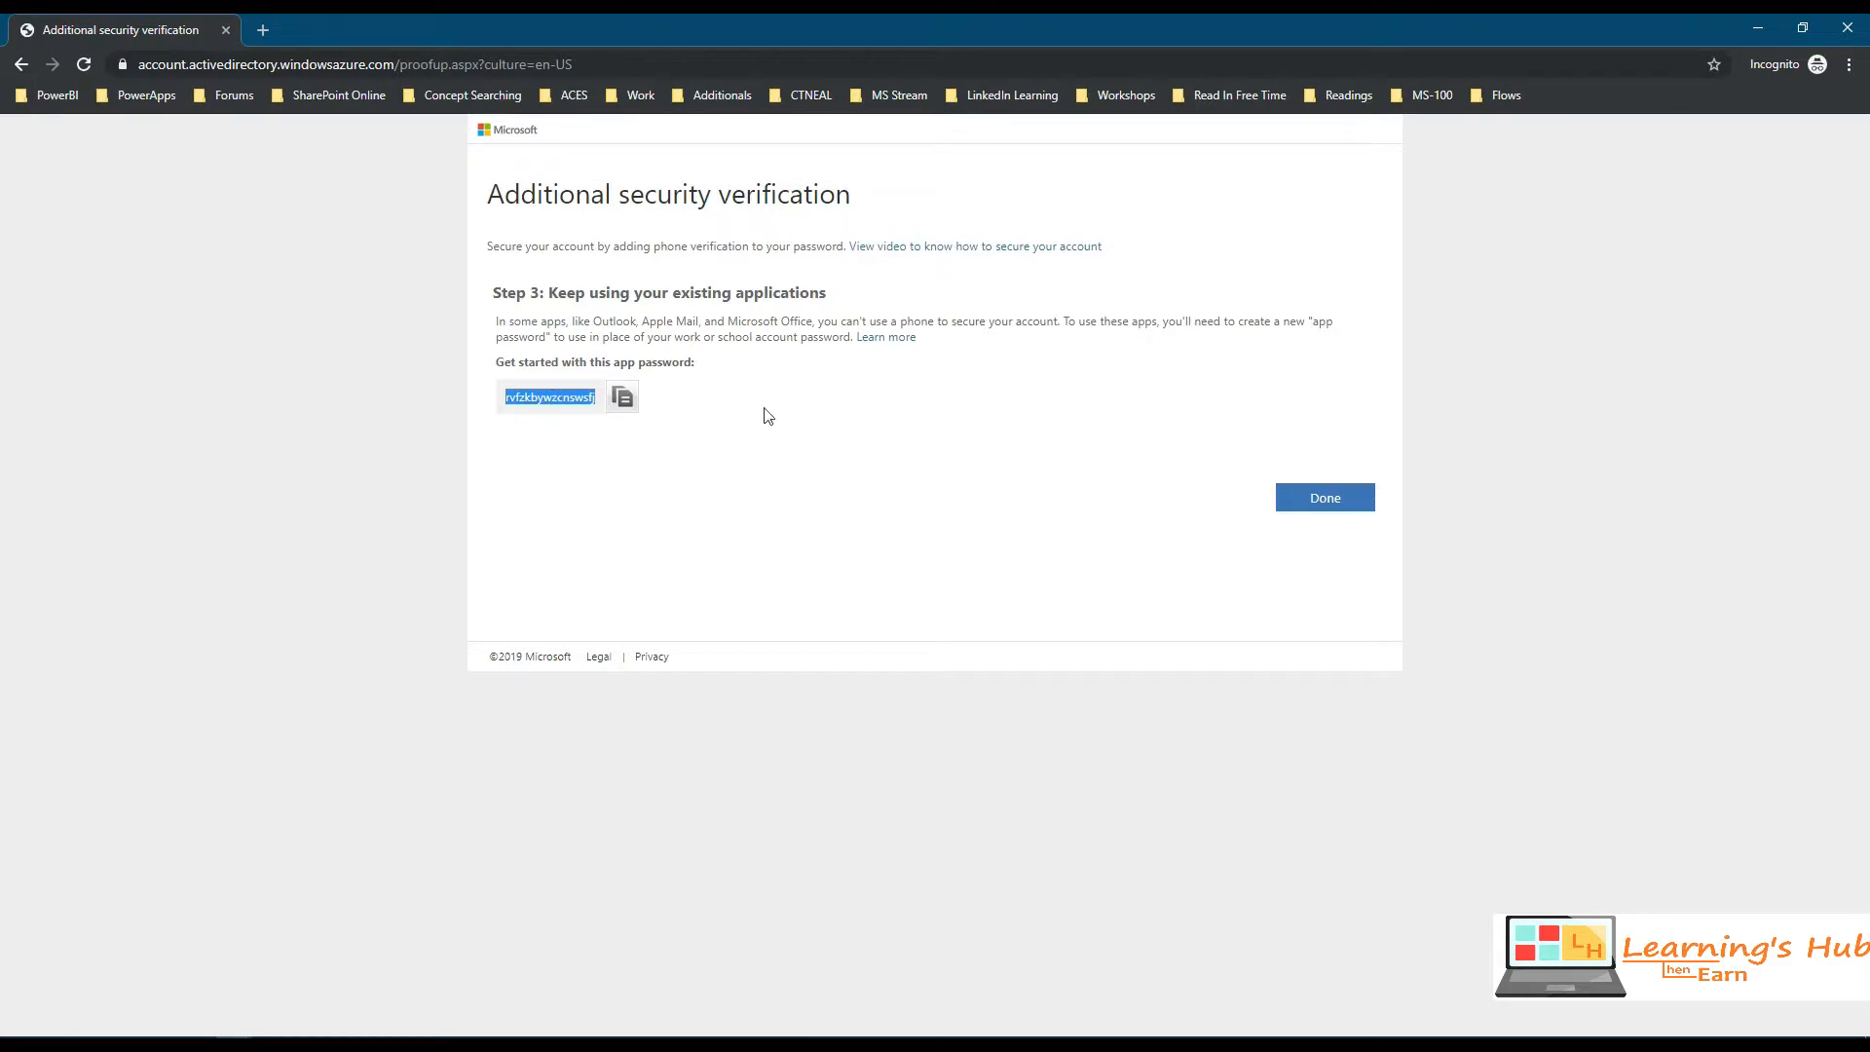
Finish verification, stay signed in, and dismiss the welcome tour, apps tip and time zone notice
click(1323, 502)
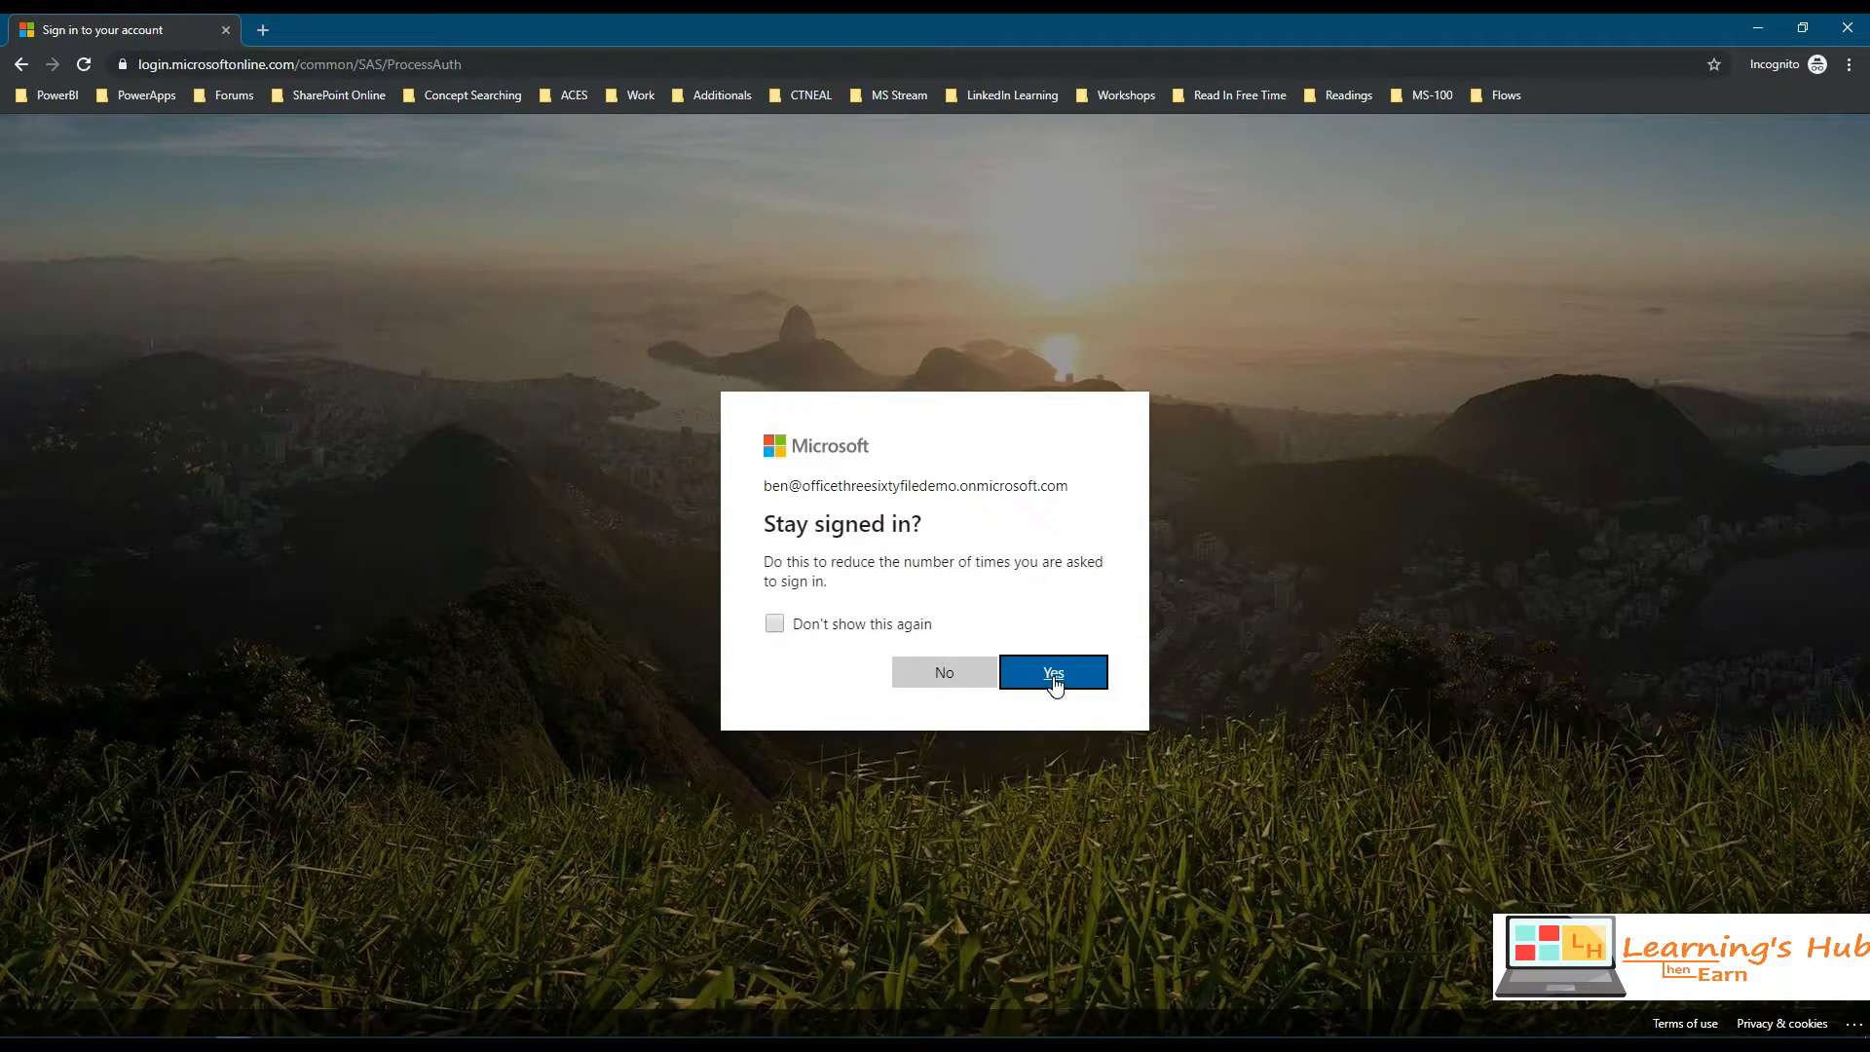
click(1054, 680)
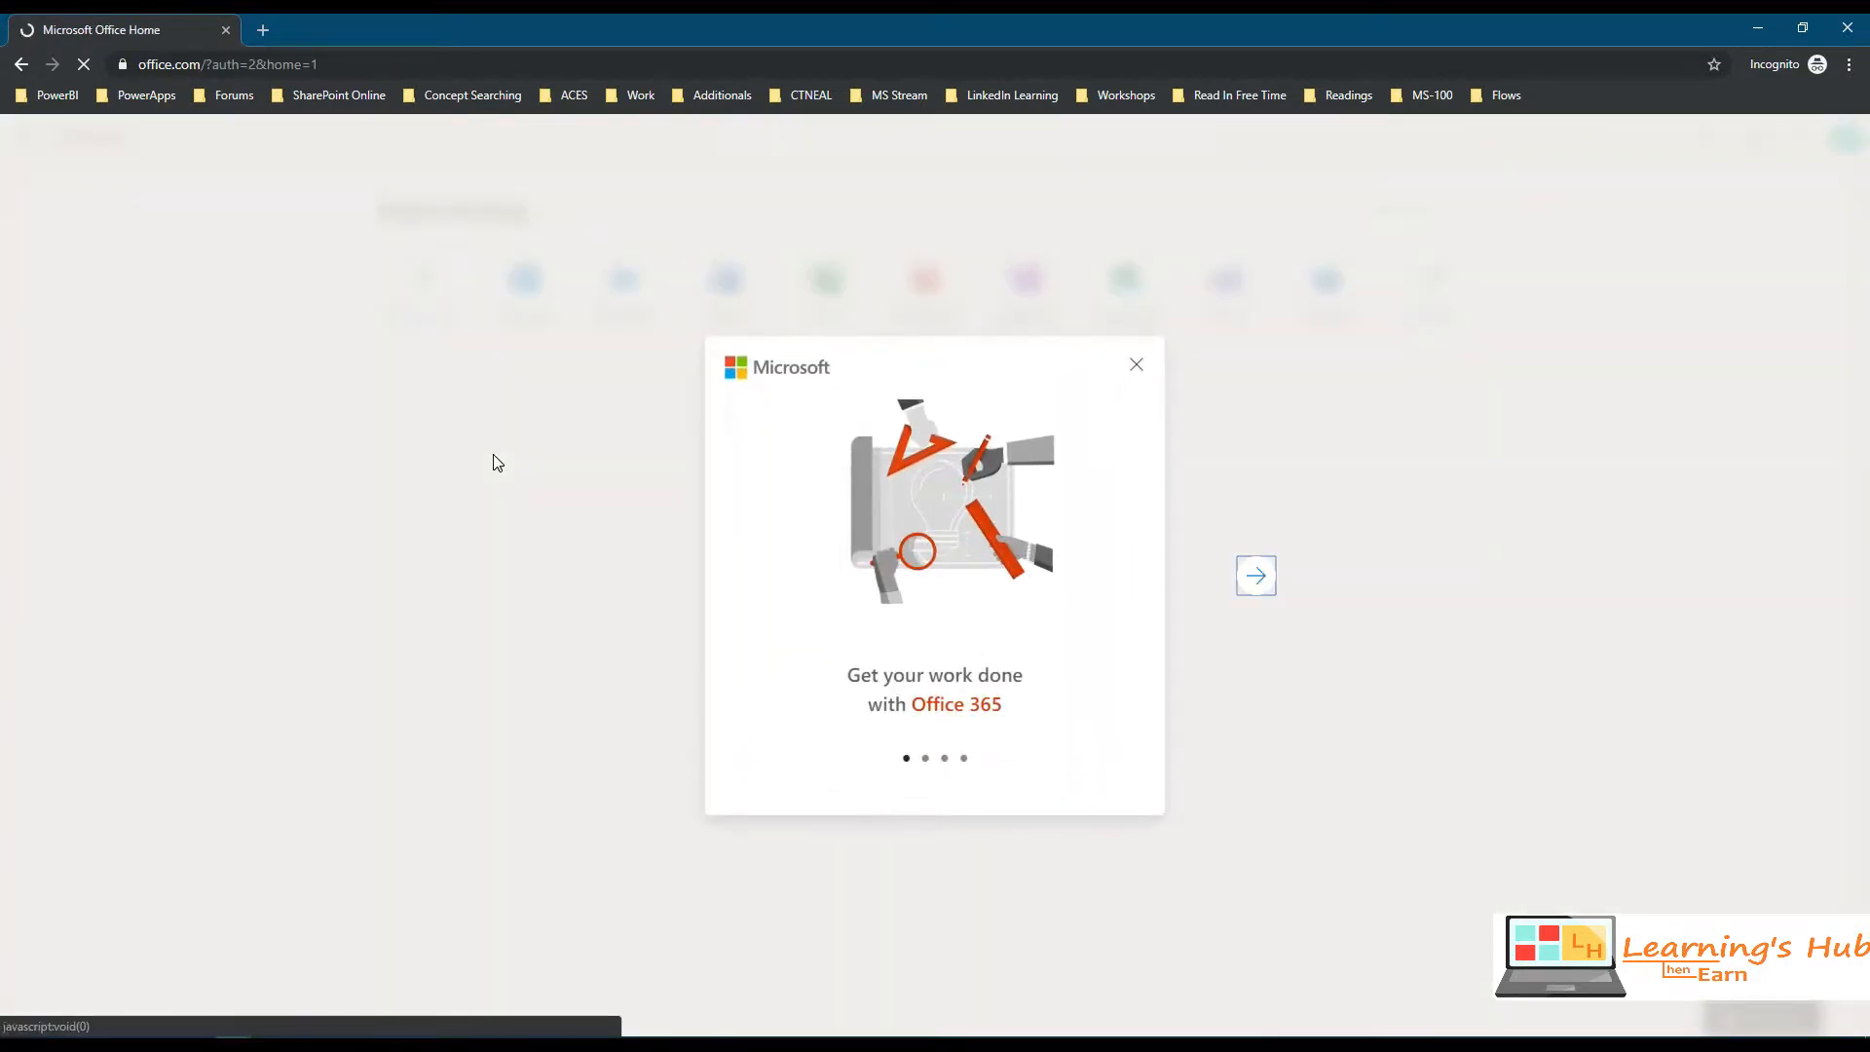
click(1137, 367)
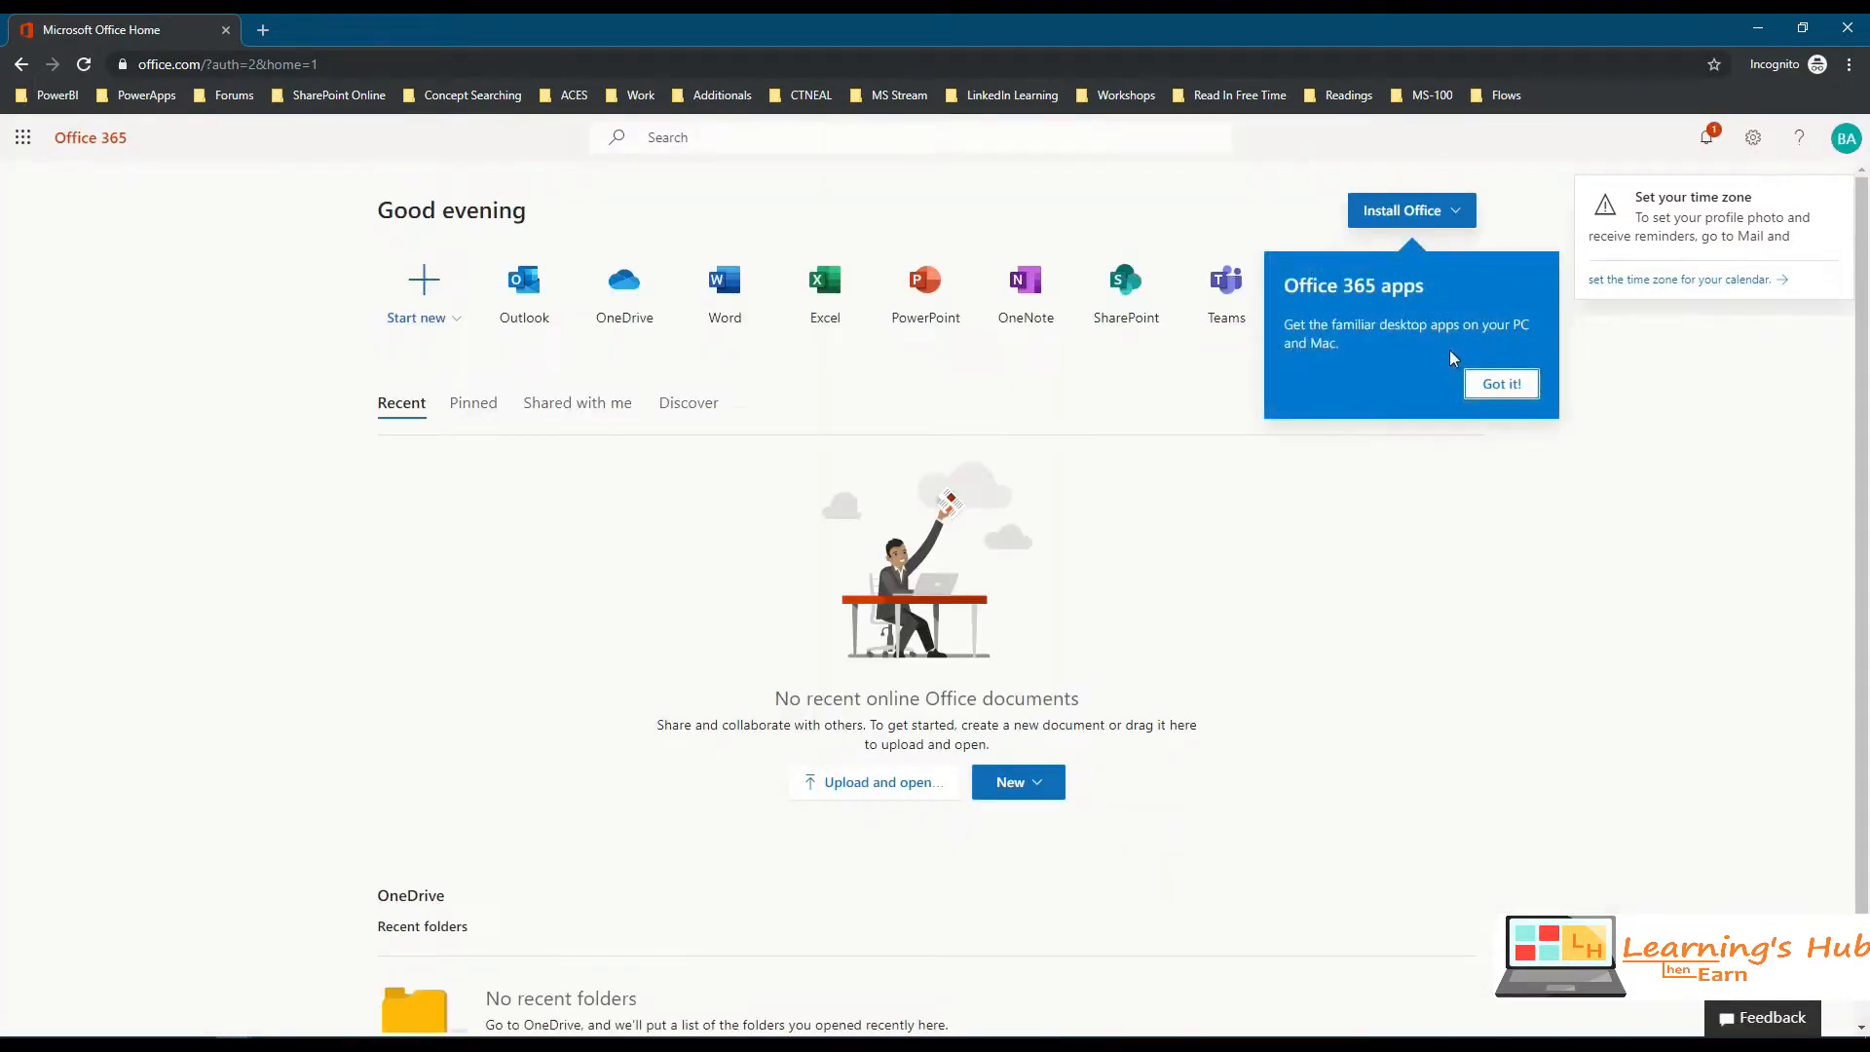
click(1520, 383)
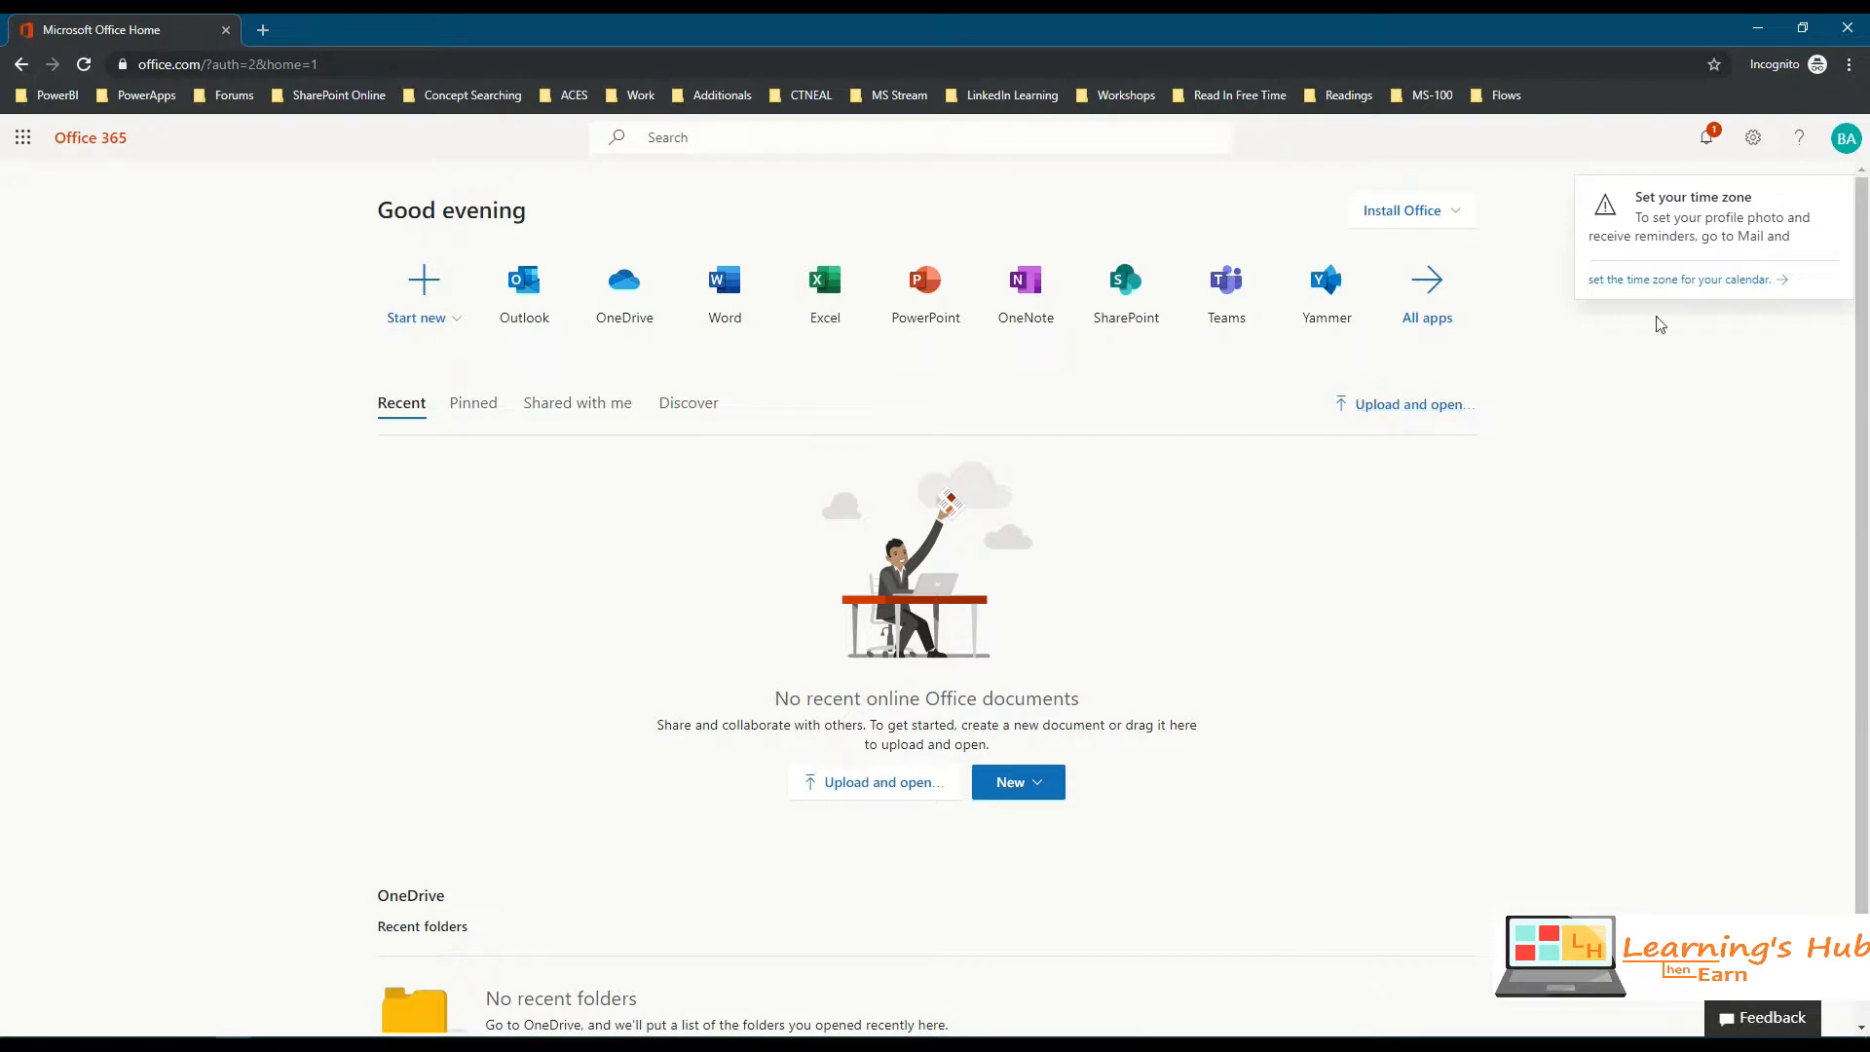
click(1854, 203)
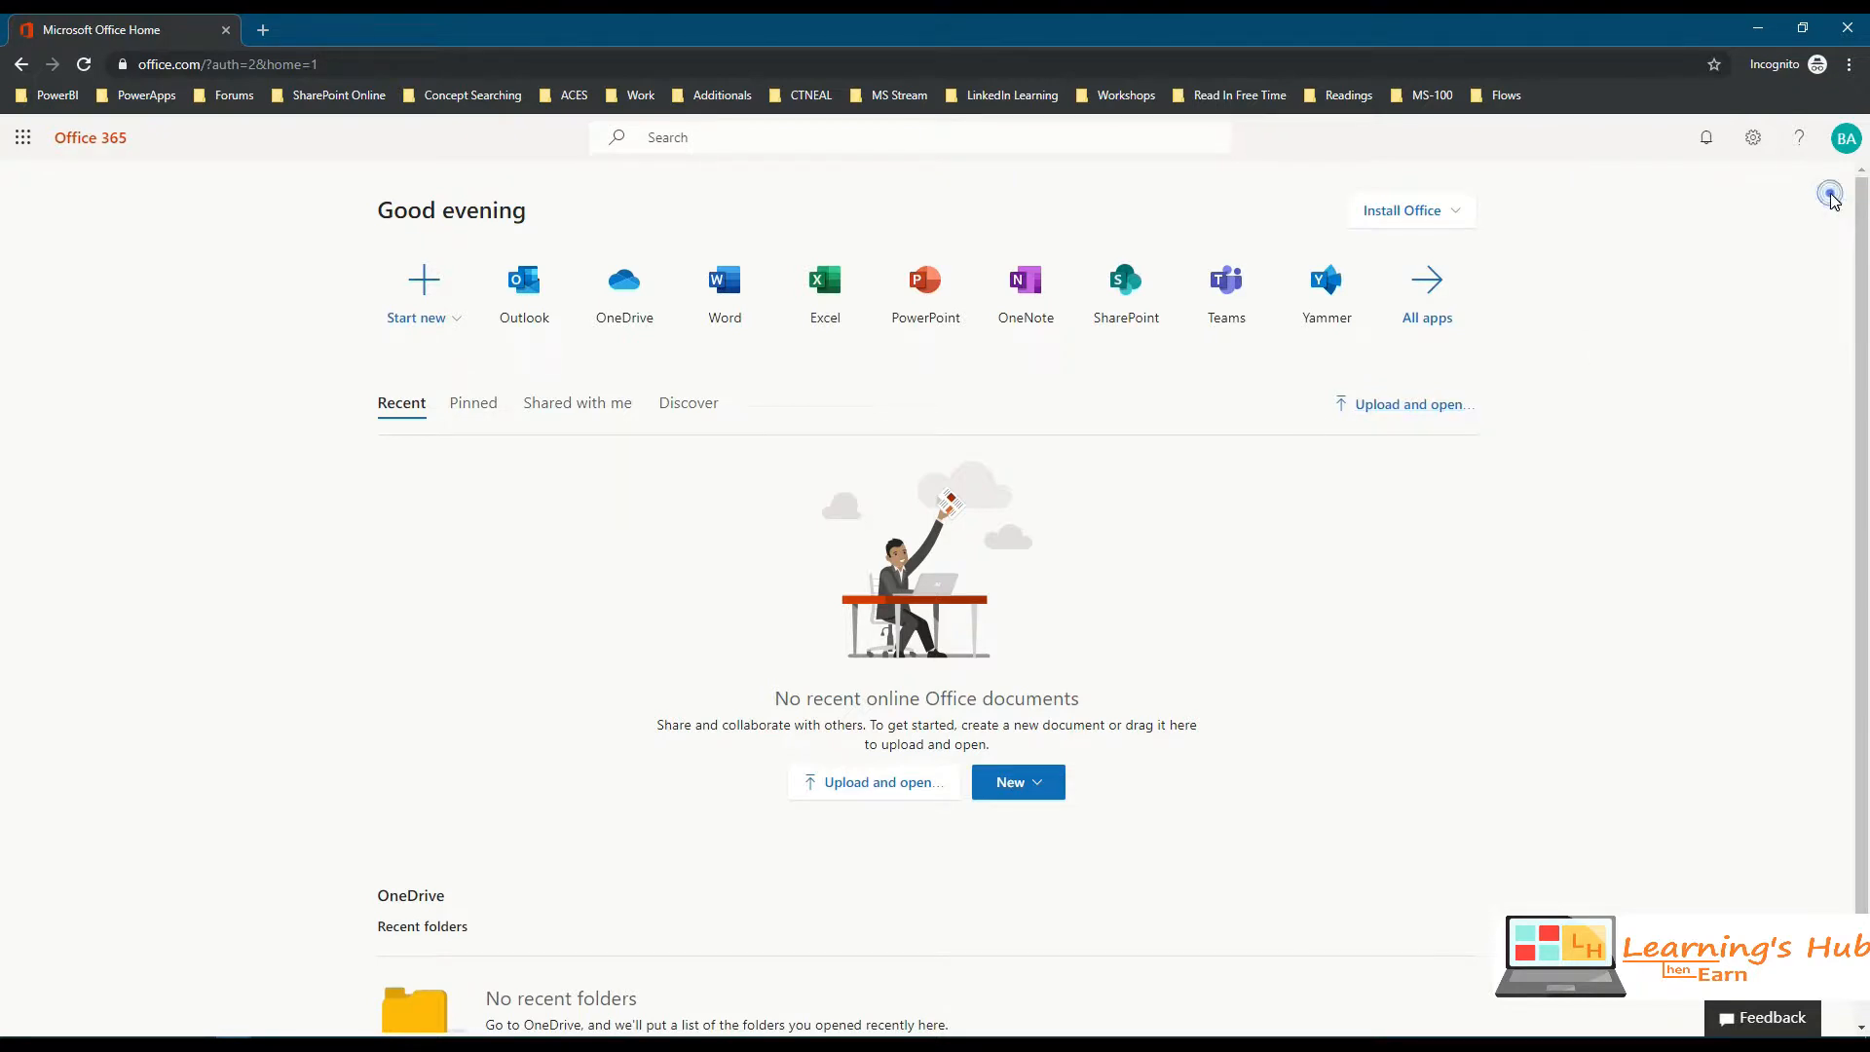
click(168, 409)
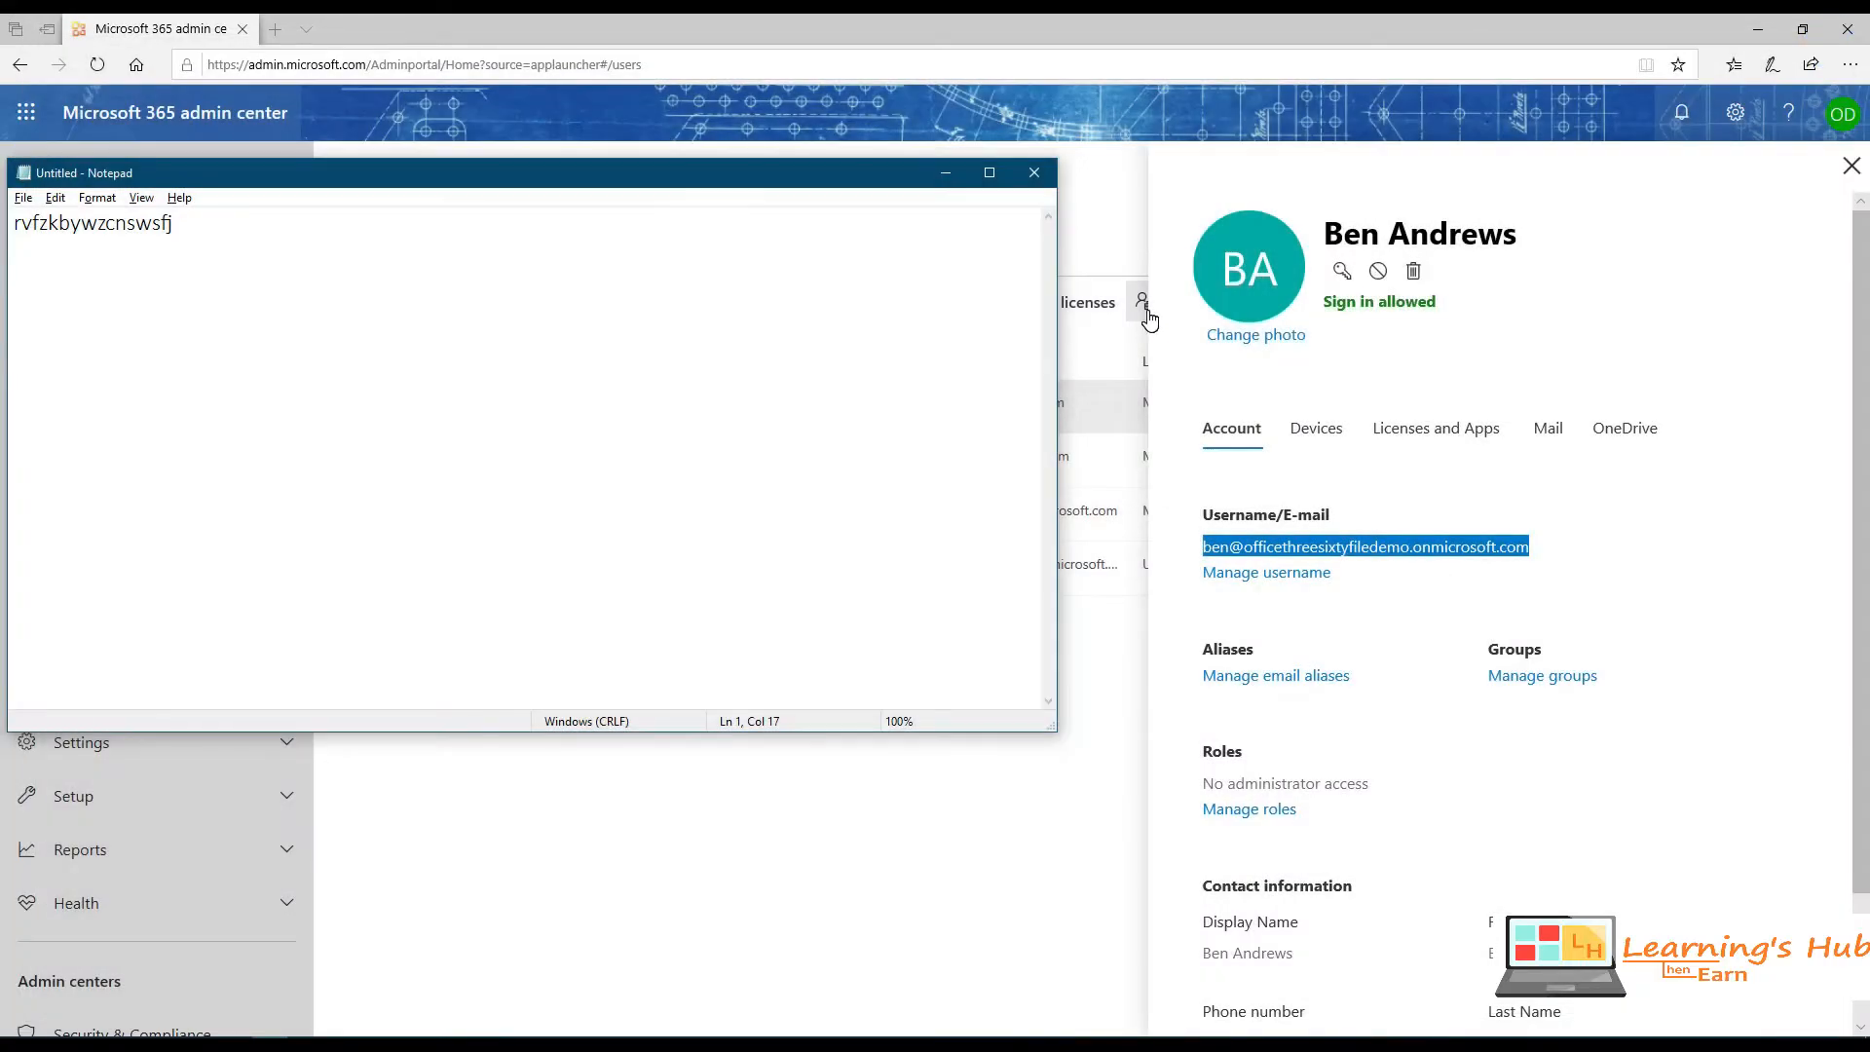
Open portal.office.com in a new incognito window and enter the user's username copied from the admin center
key(alt+Tab)
key(alt+Tab)
key(ctrl+shift+n)
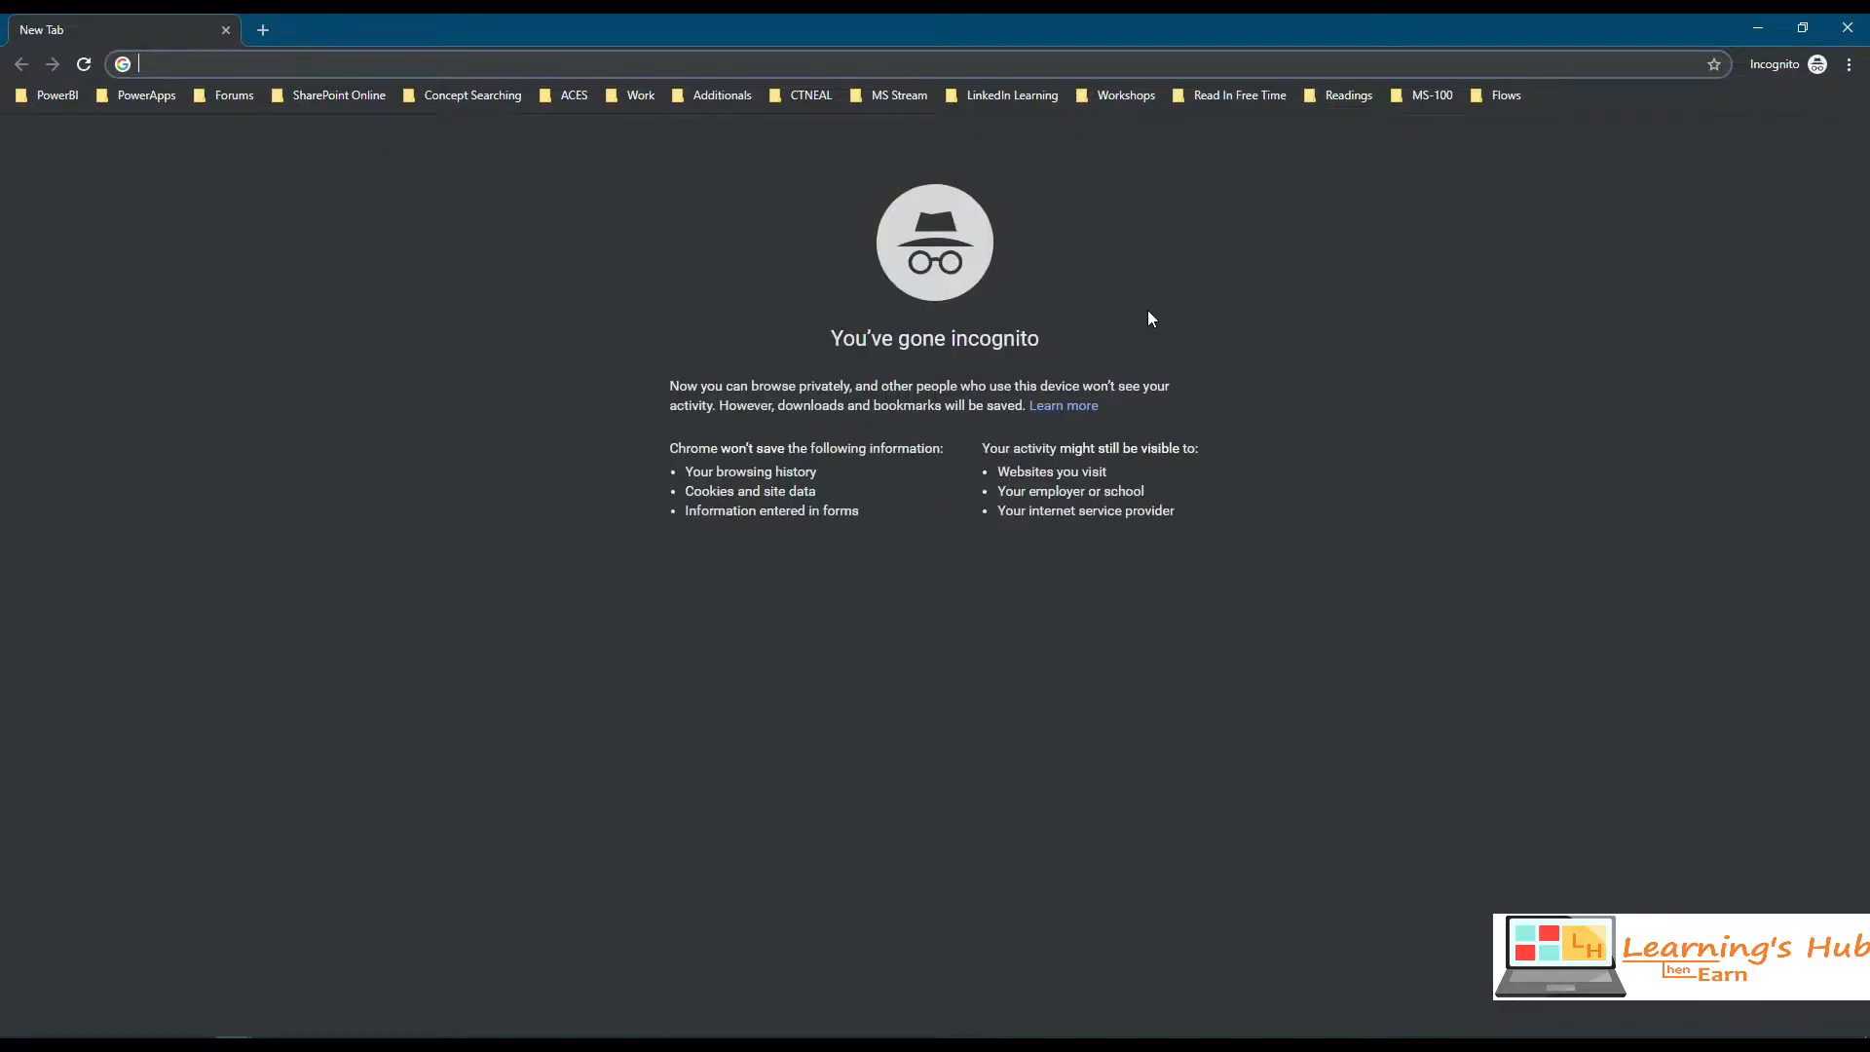
text(portal)
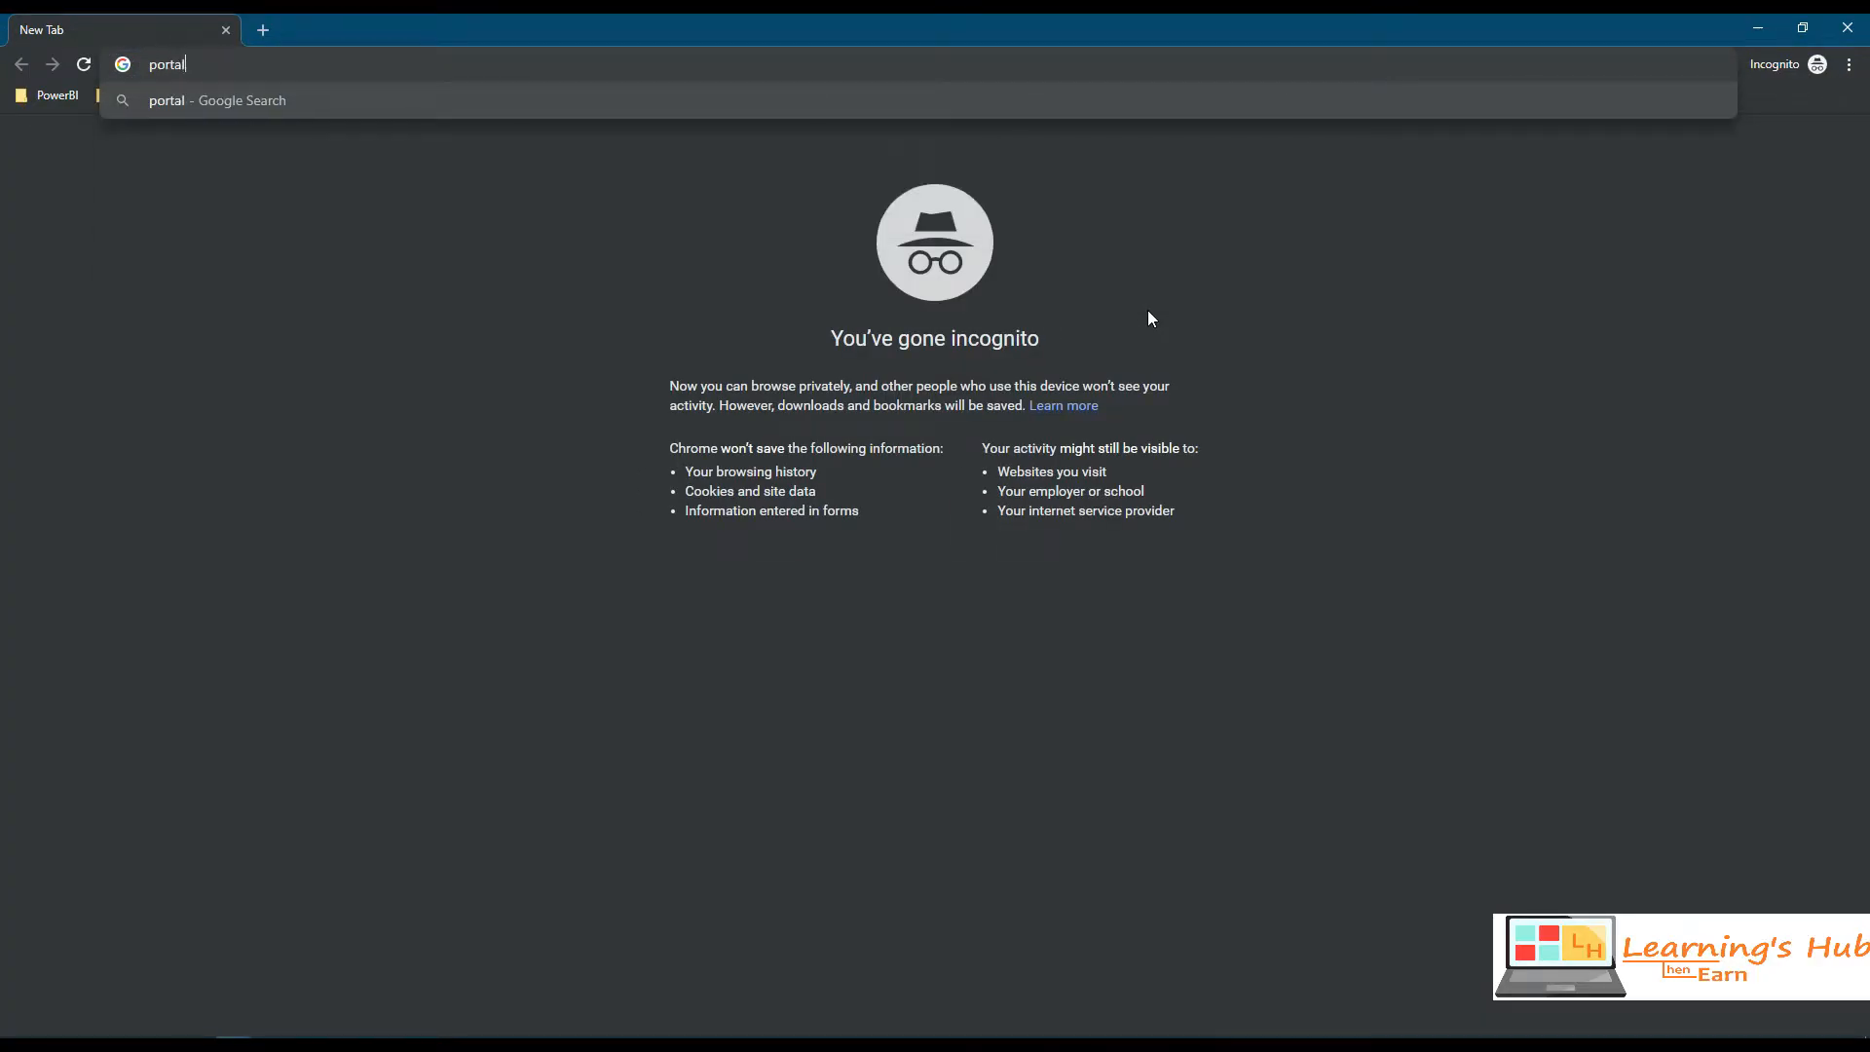
text(.office.com)
key(Return)
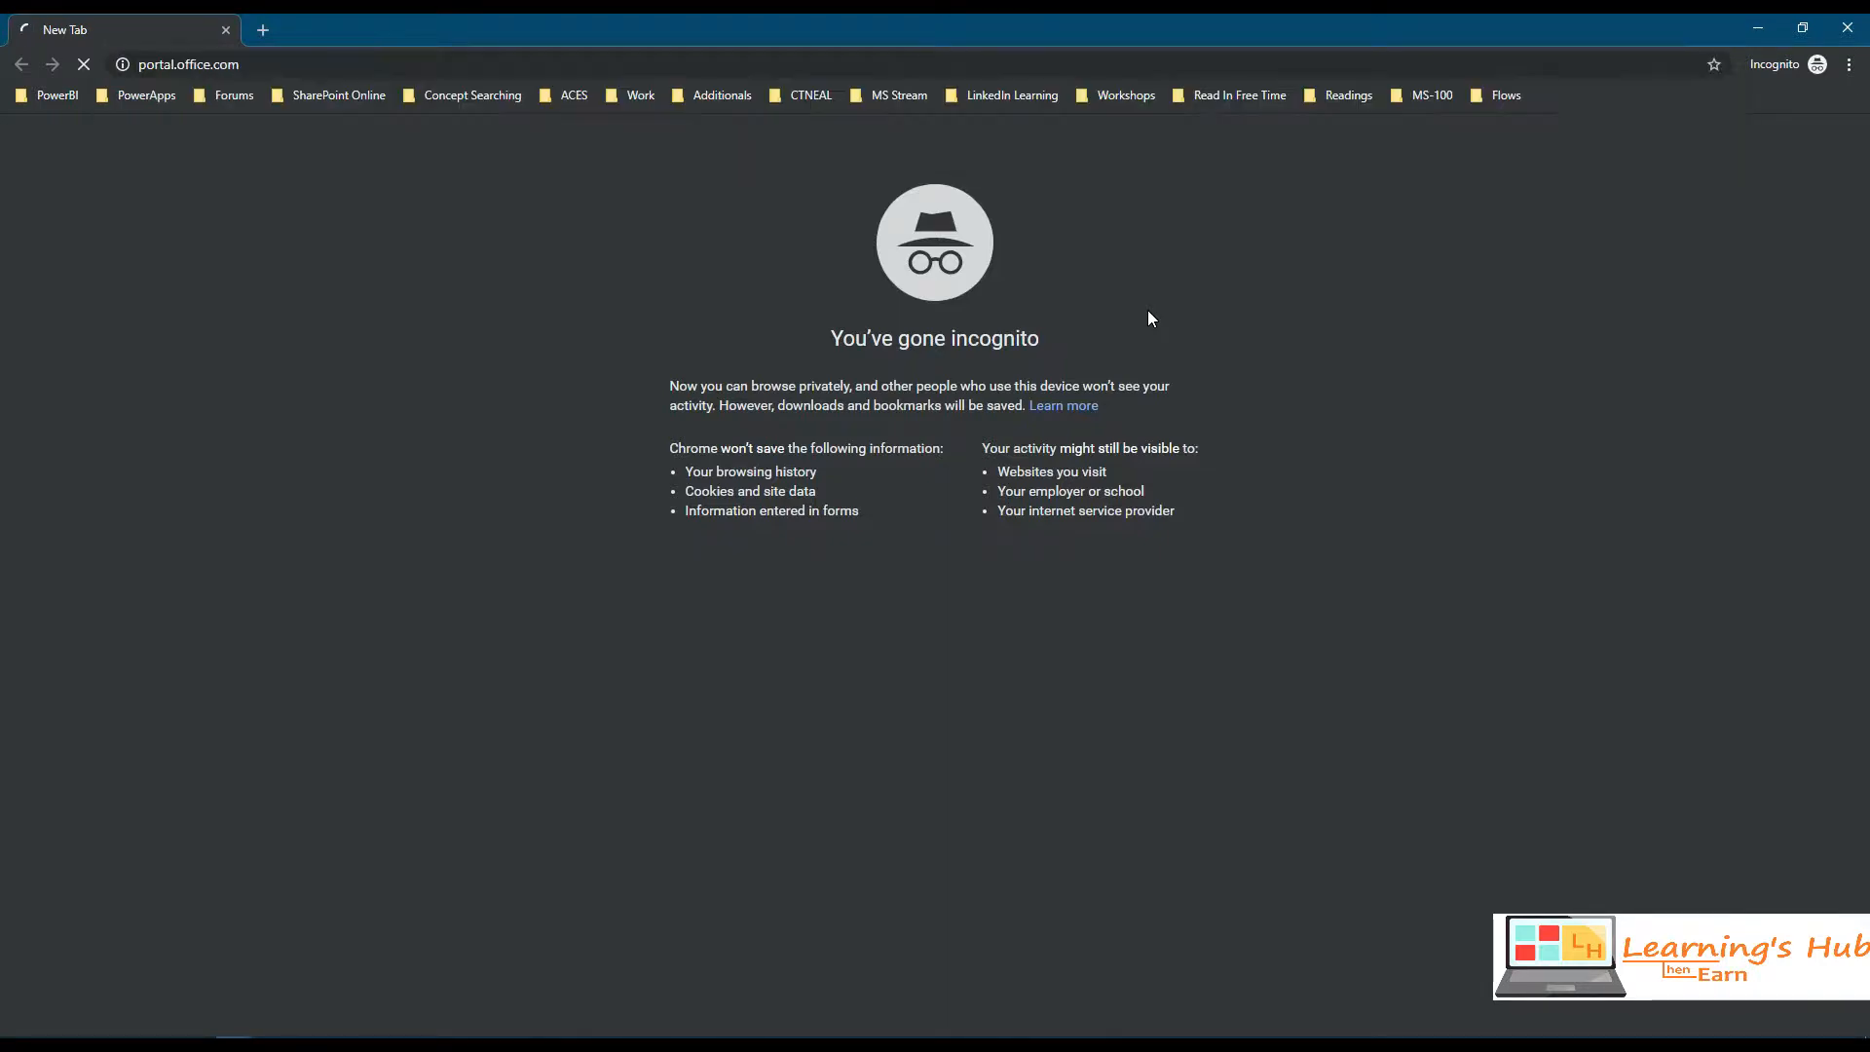
key(alt+Tab)
key(alt+Tab)
key(alt+Tab)
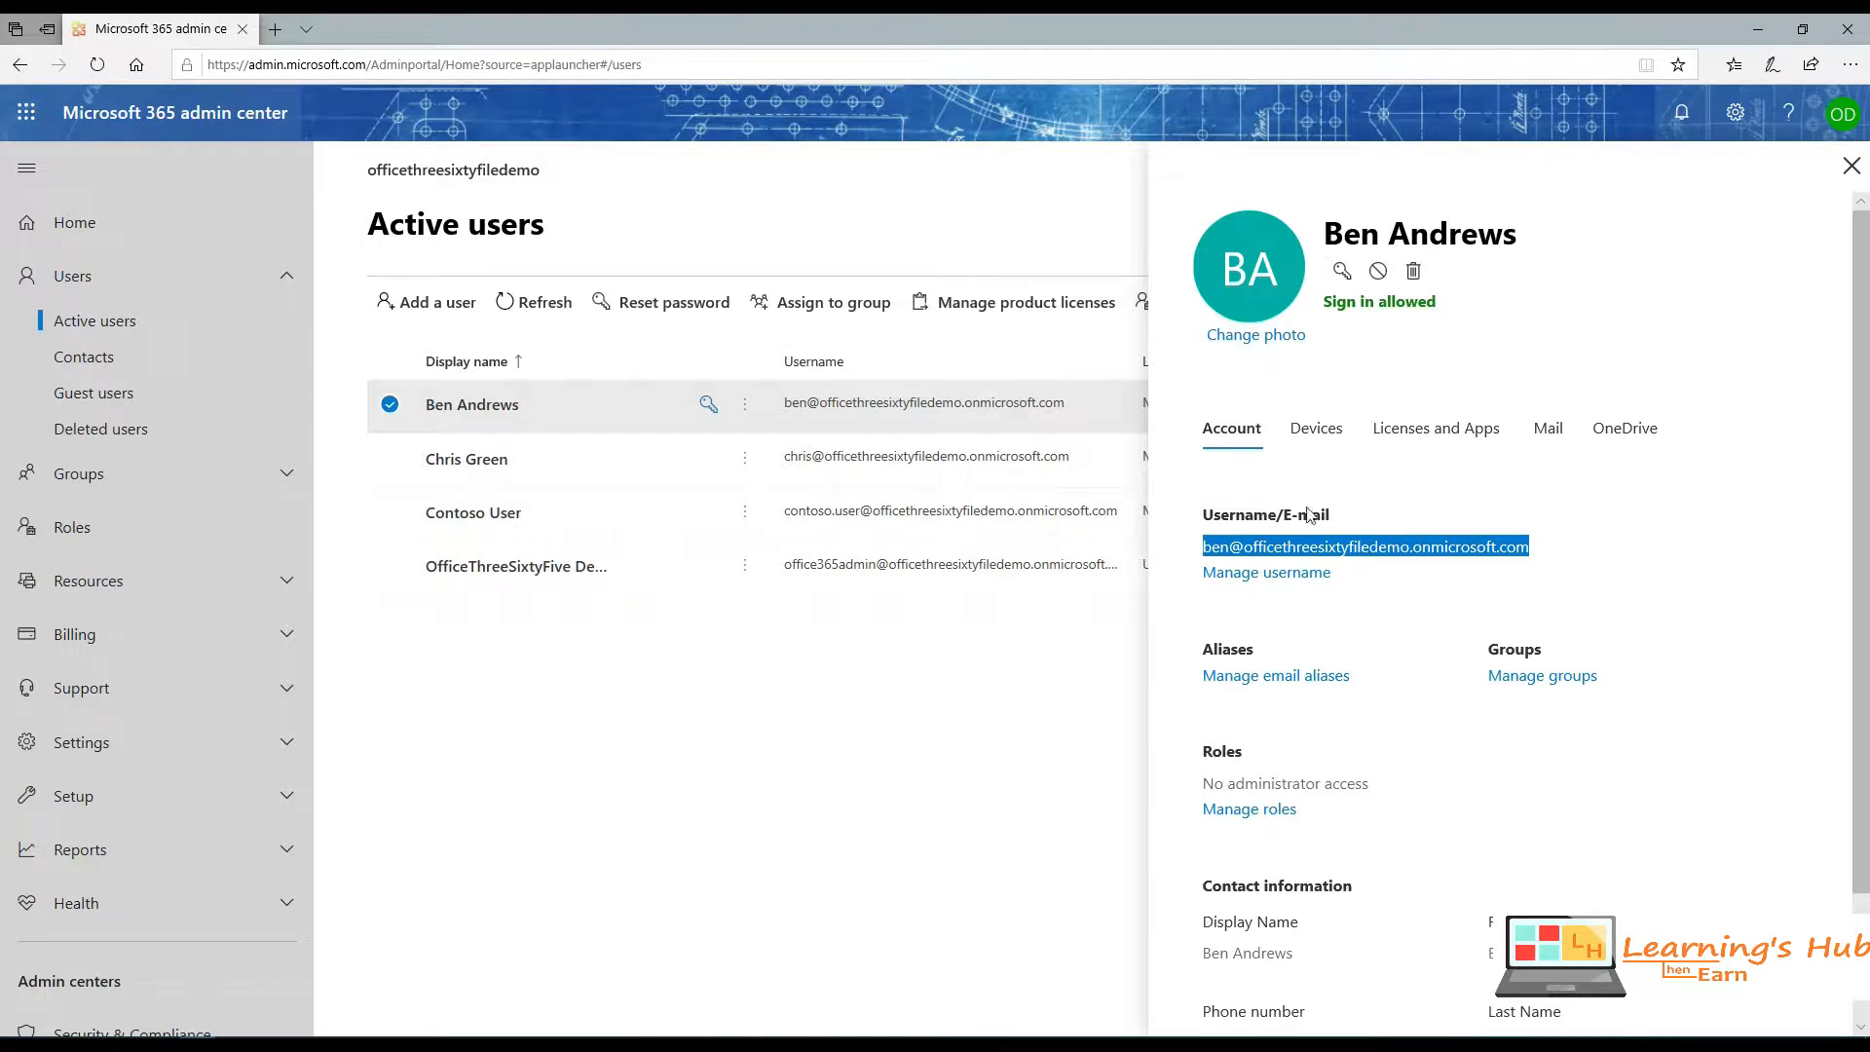
right_click(1310, 545)
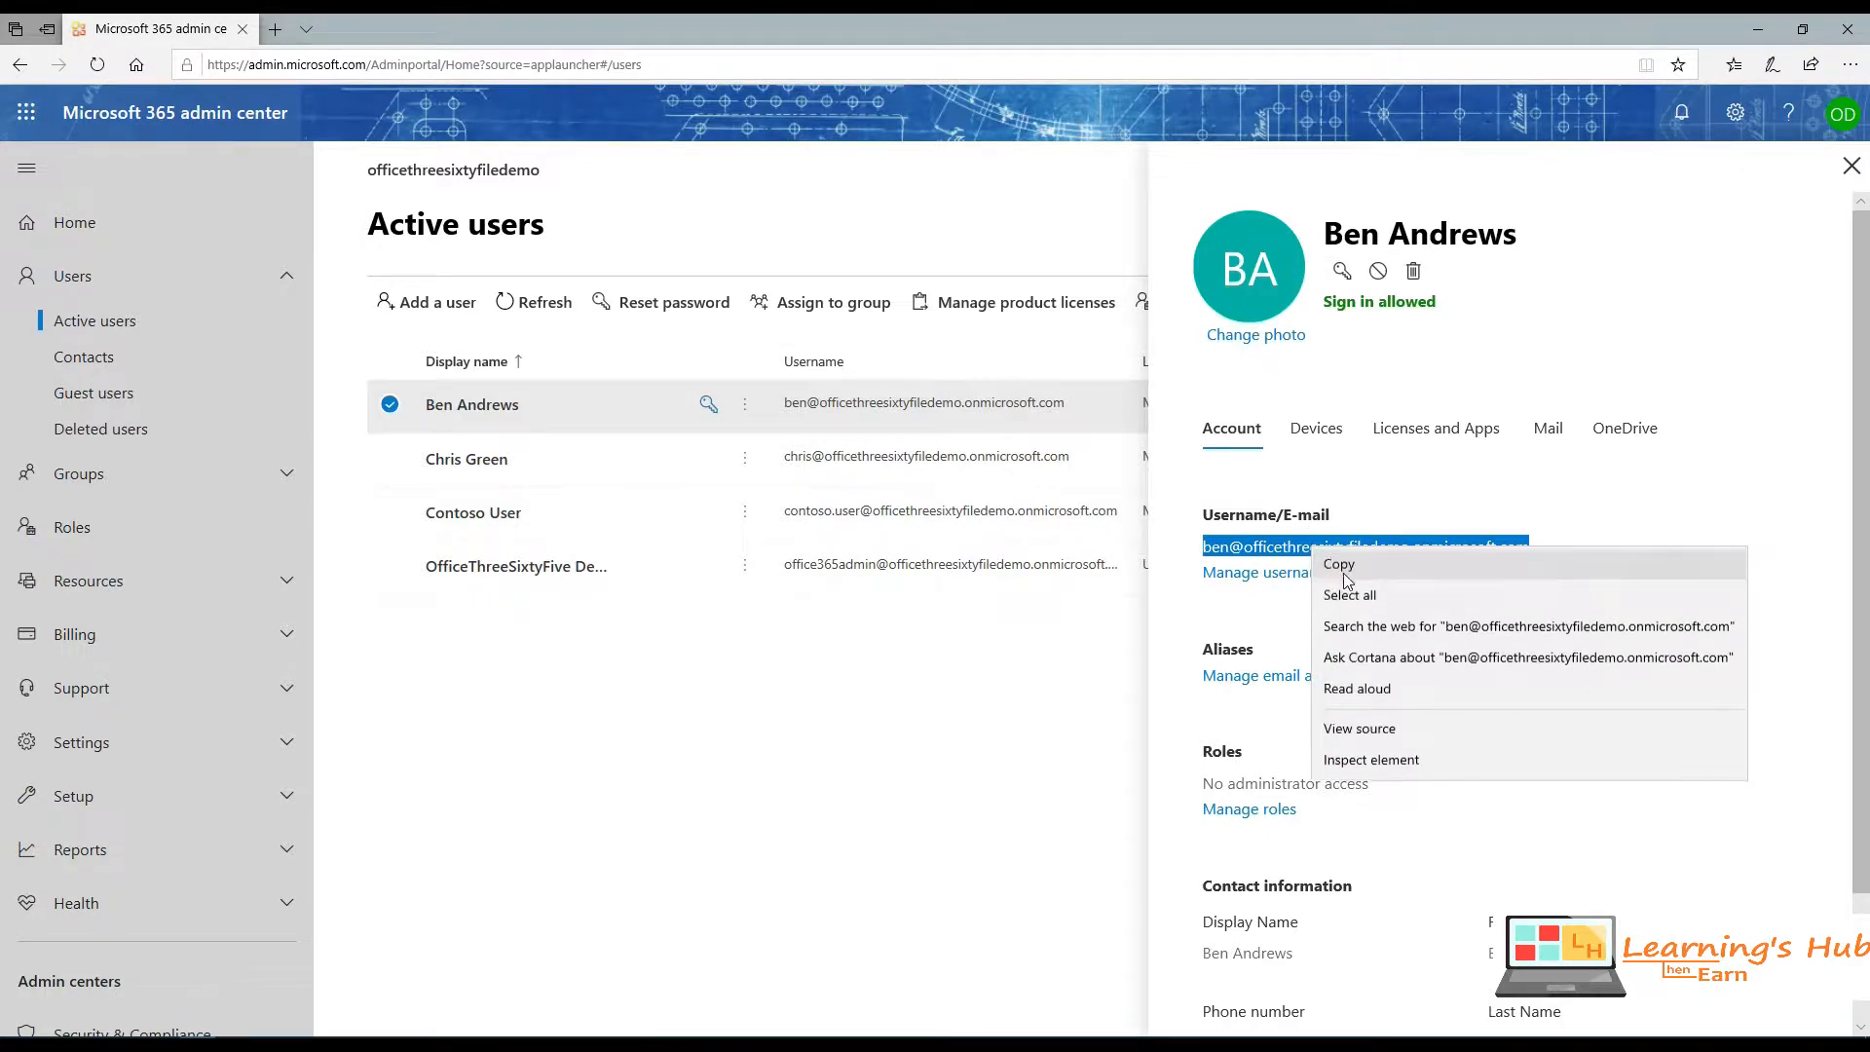
click(1336, 559)
key(alt+Tab)
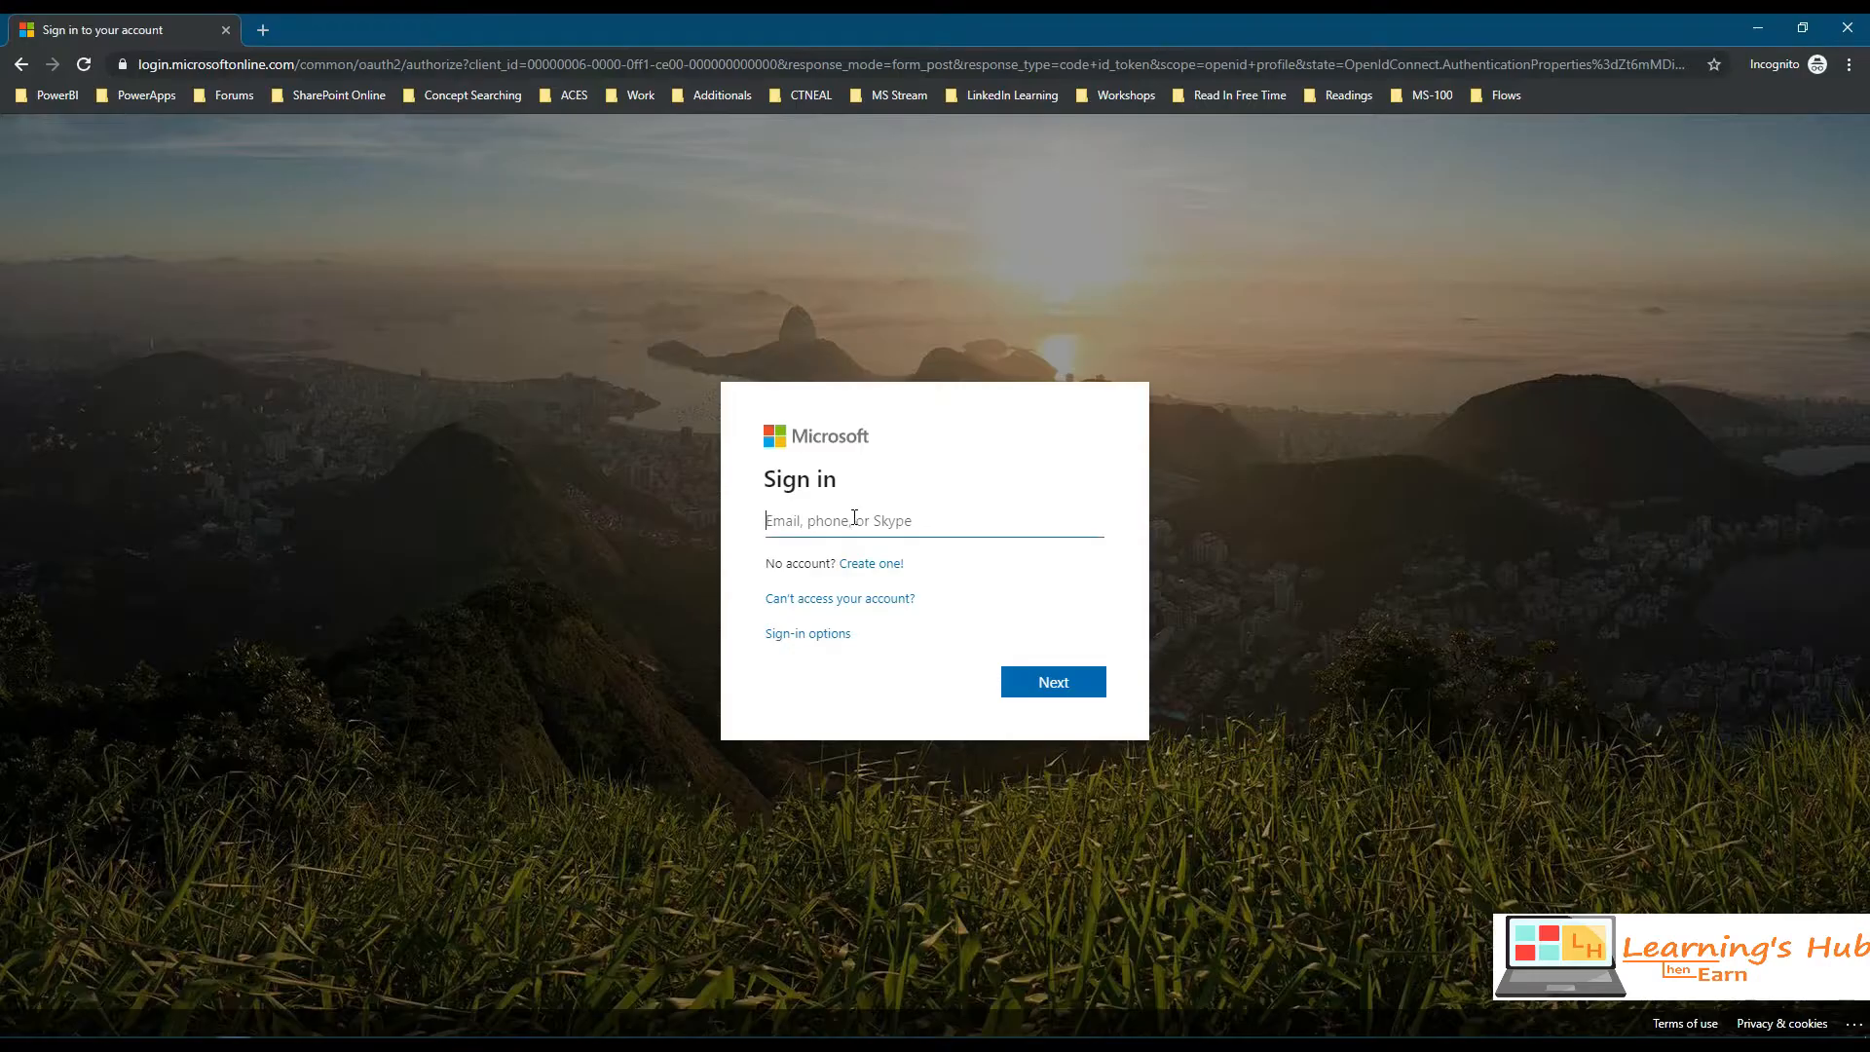
key(ctrl+v)
key(Return)
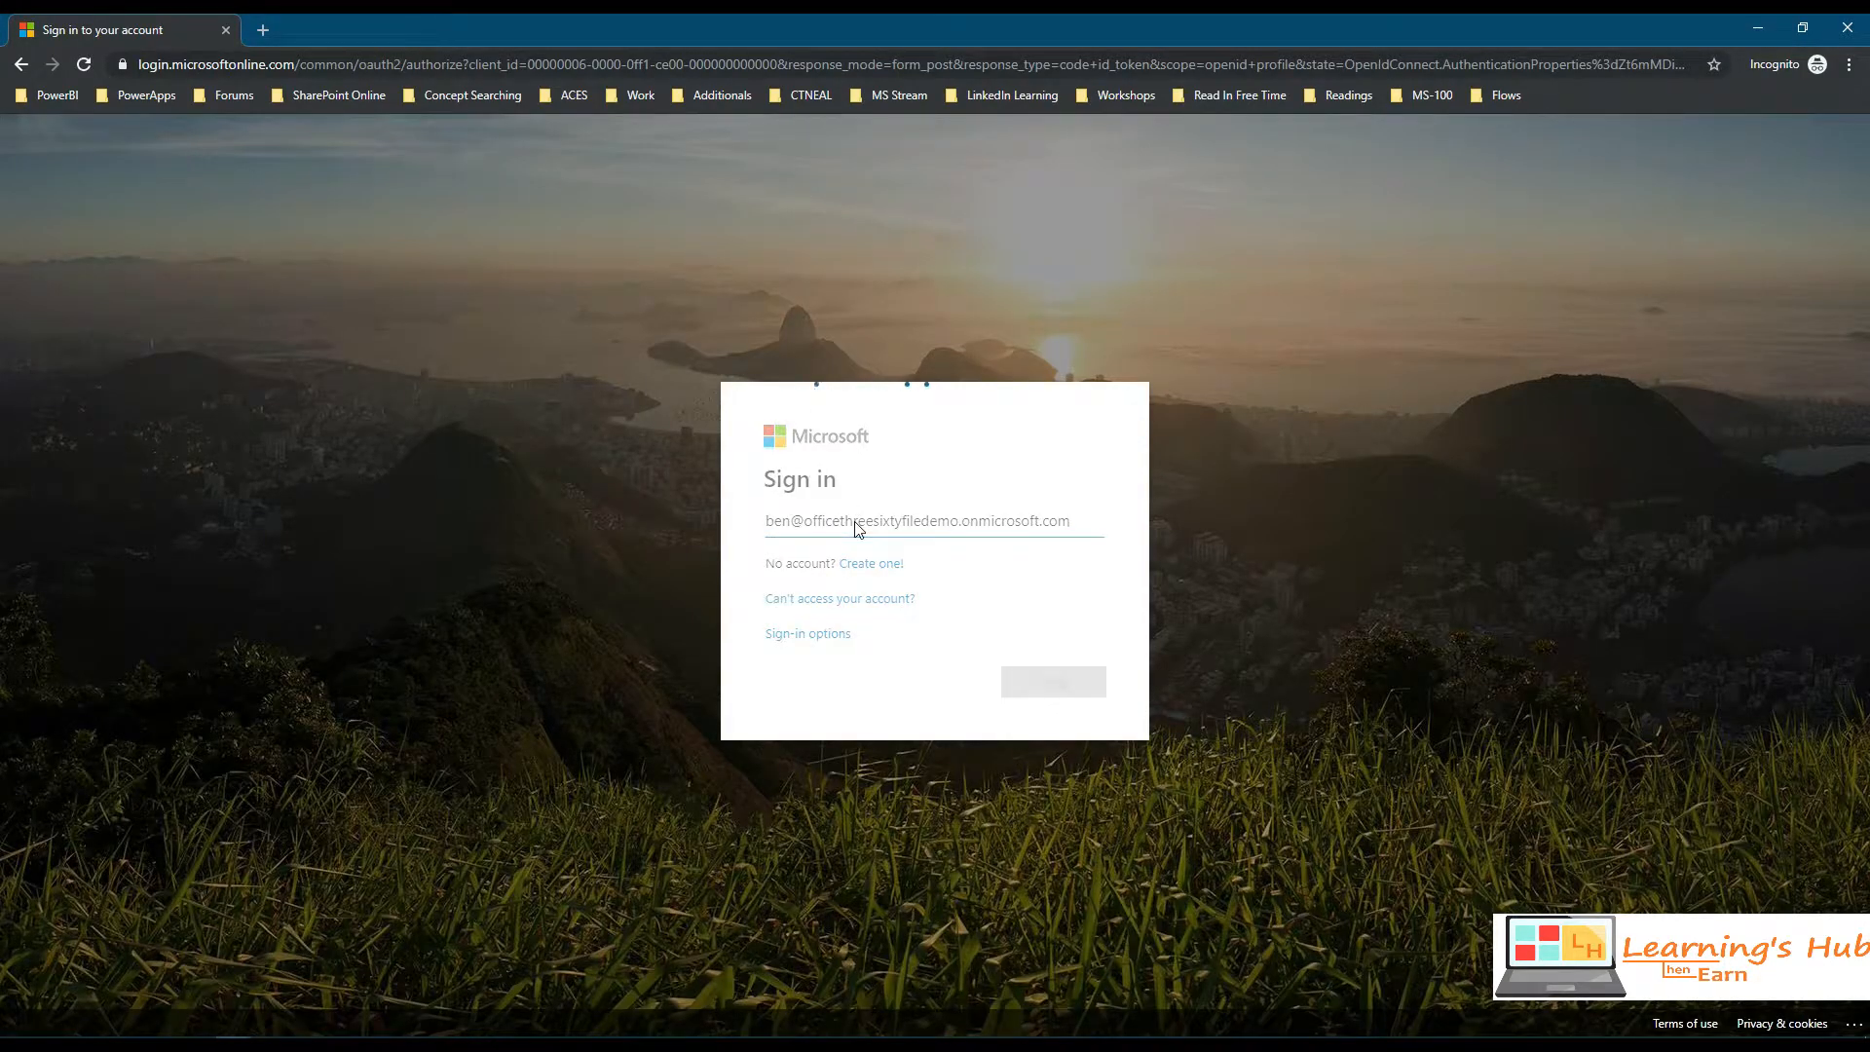
Enter the password and the texted sign-in code, then choose to stay signed in
text(••)
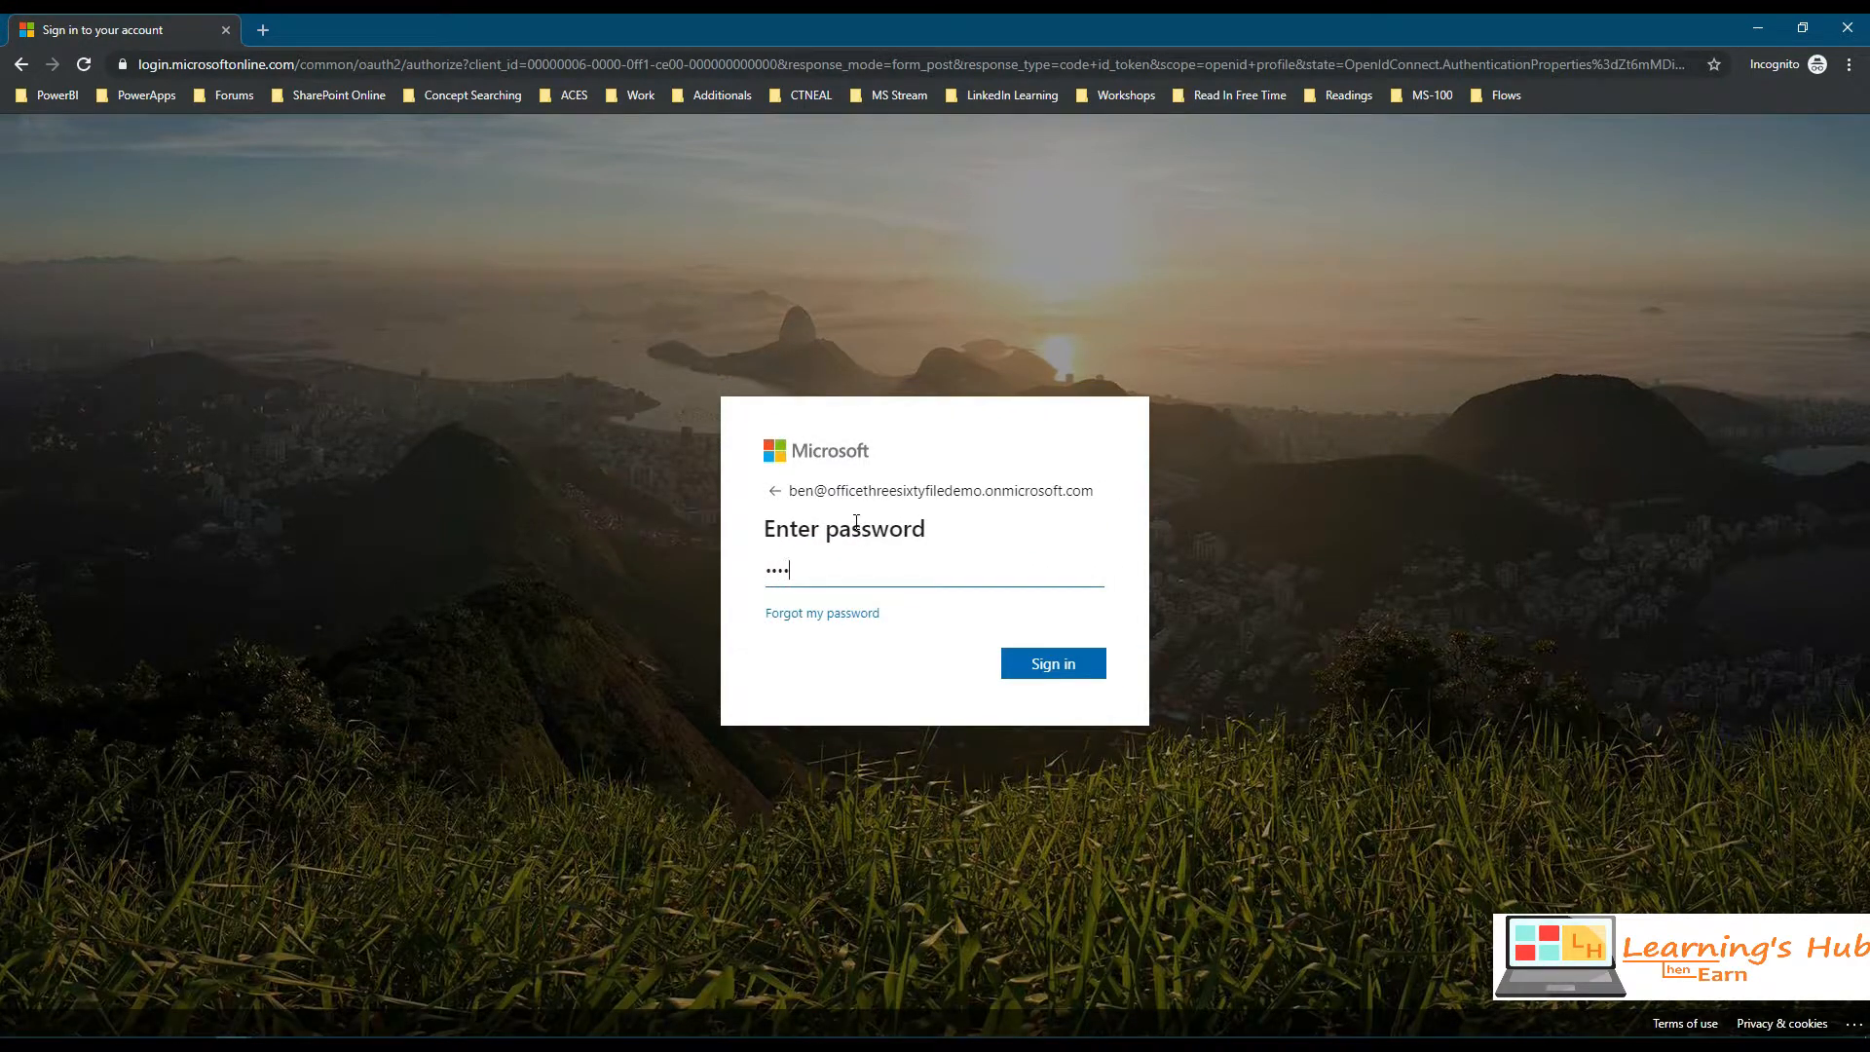
text(•••)
key(ctrl+a)
text(••)
key(Return)
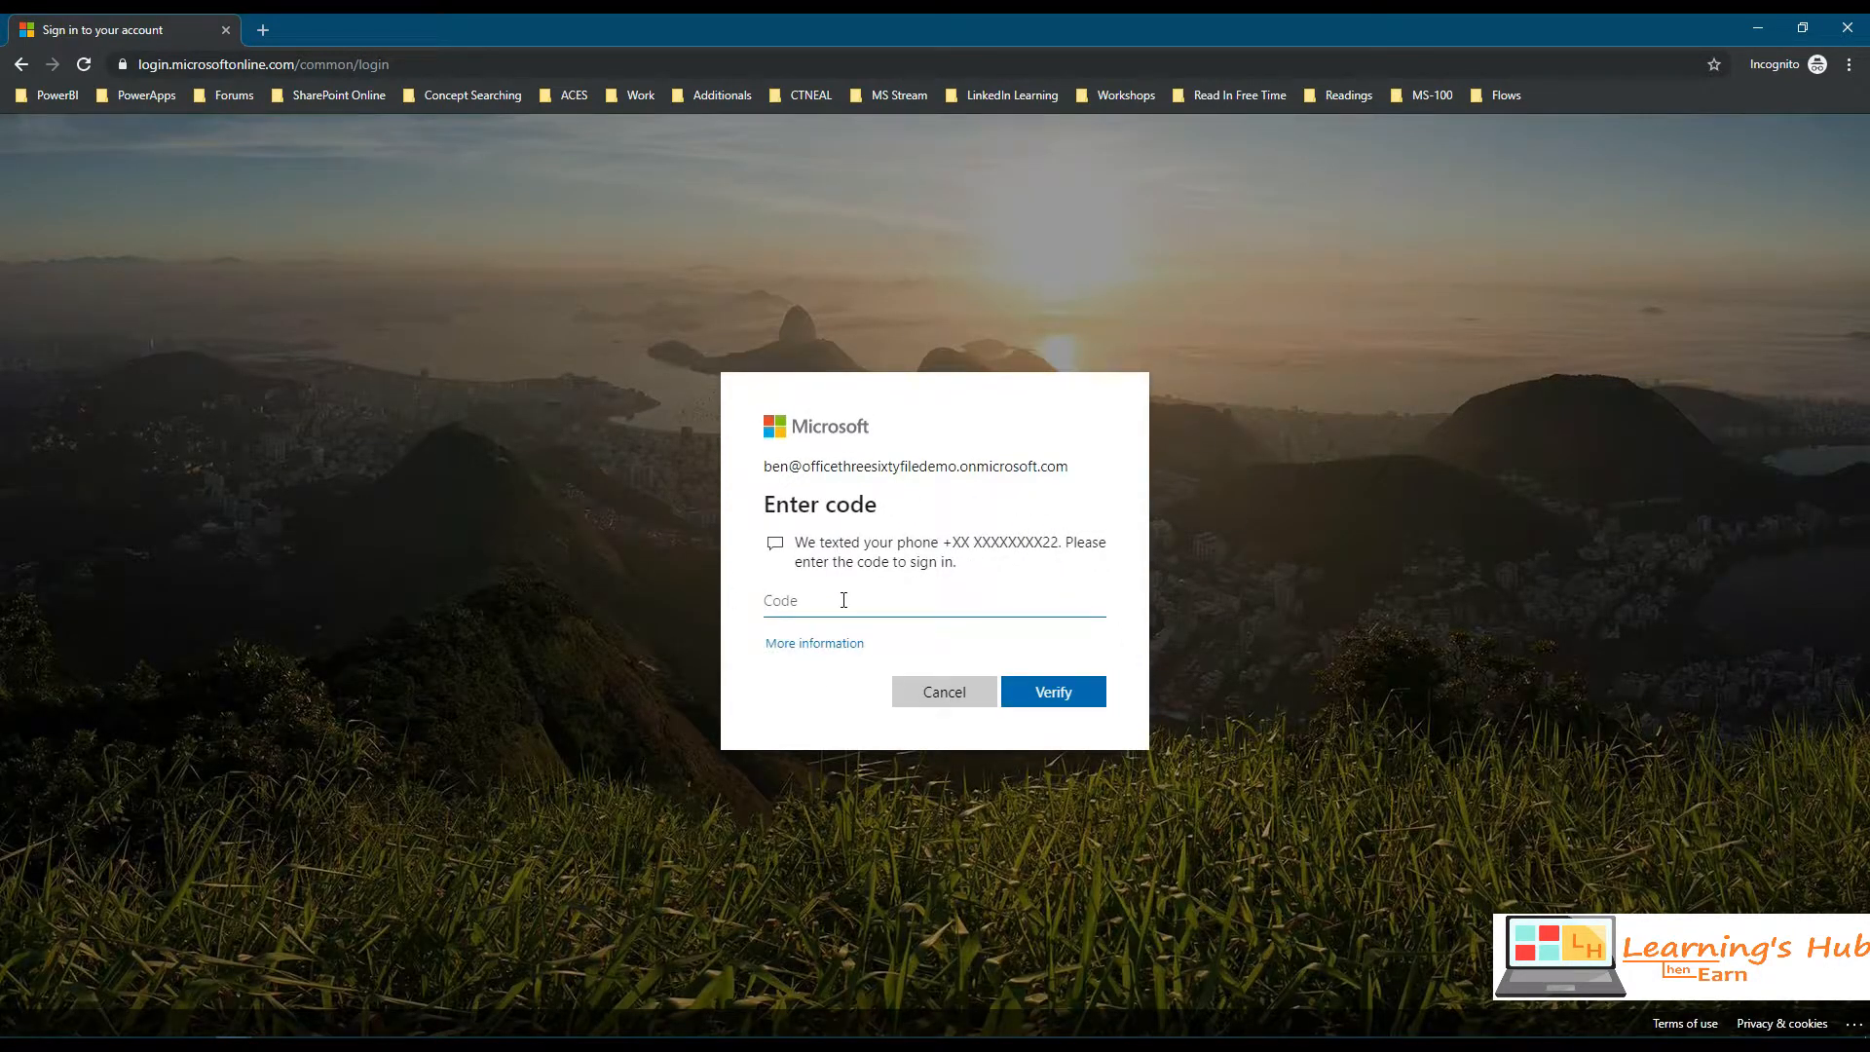
click(843, 600)
key(Return)
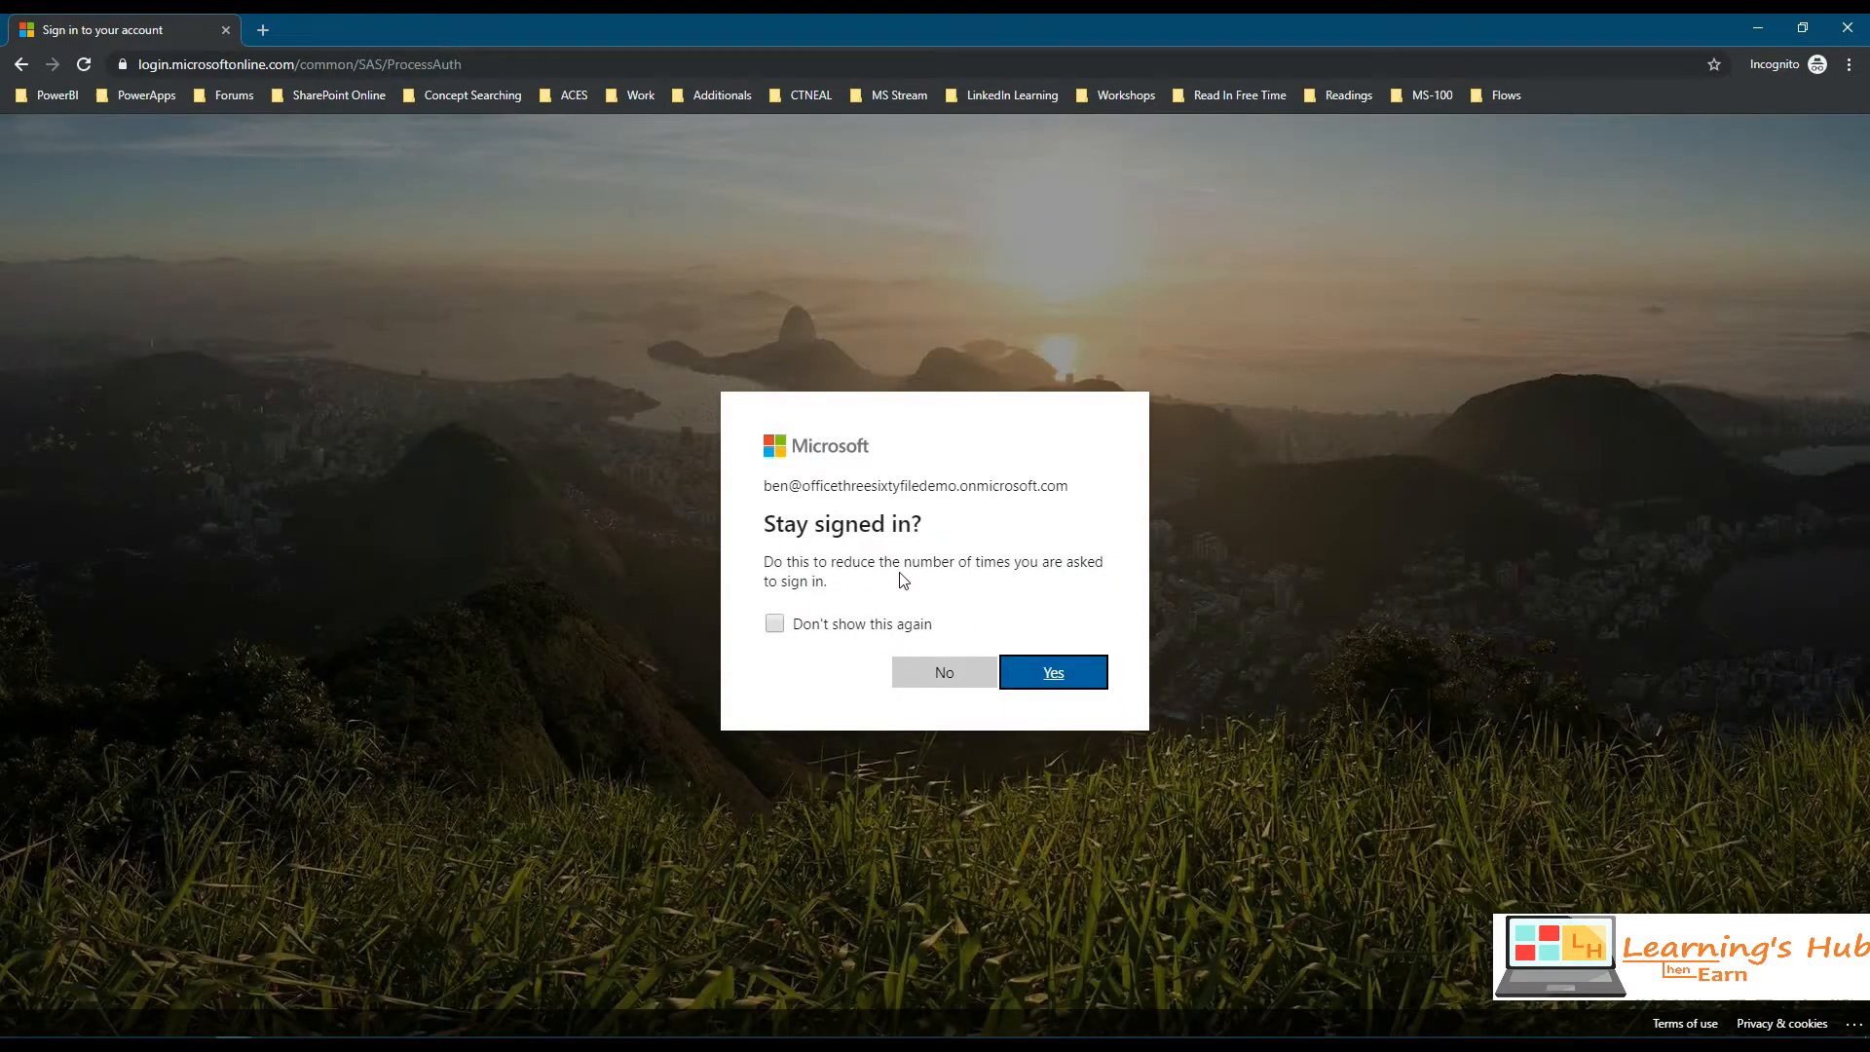
click(1073, 674)
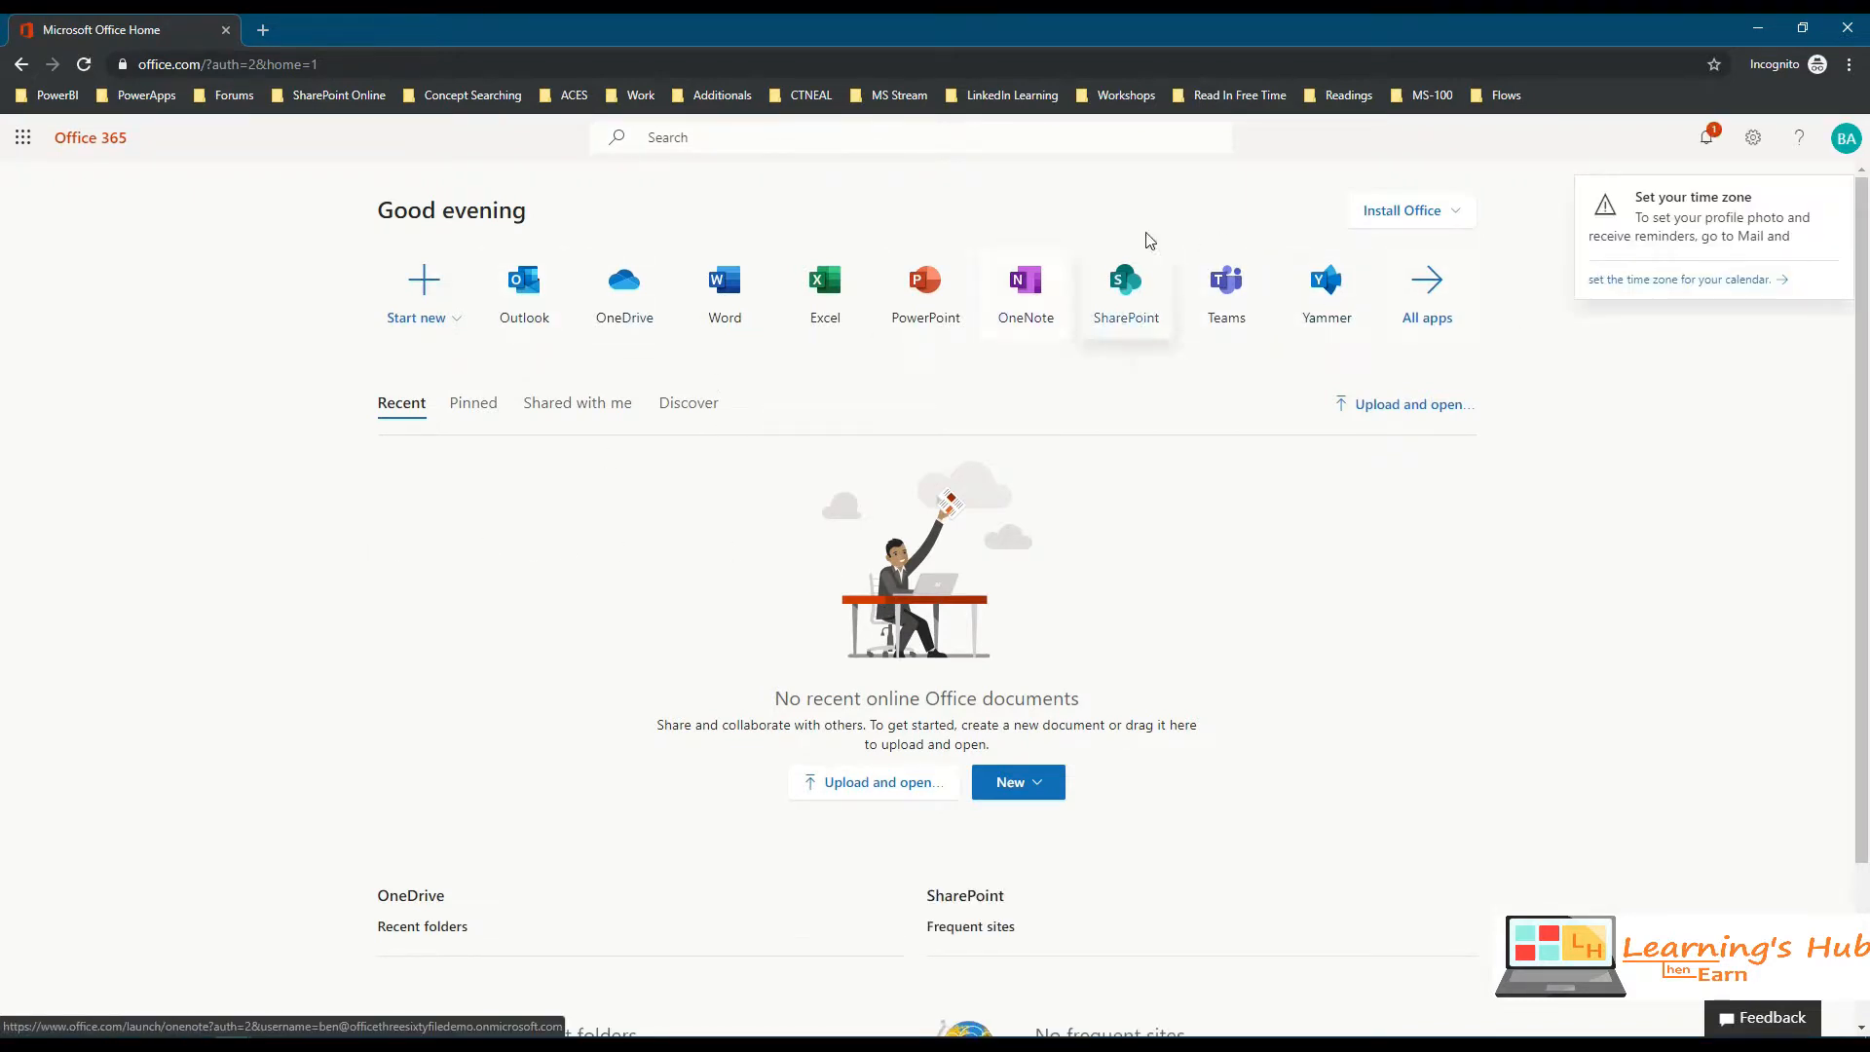
Back in the admin center, close the user's details pane and open the Multi-factor authentication page
key(alt+Tab)
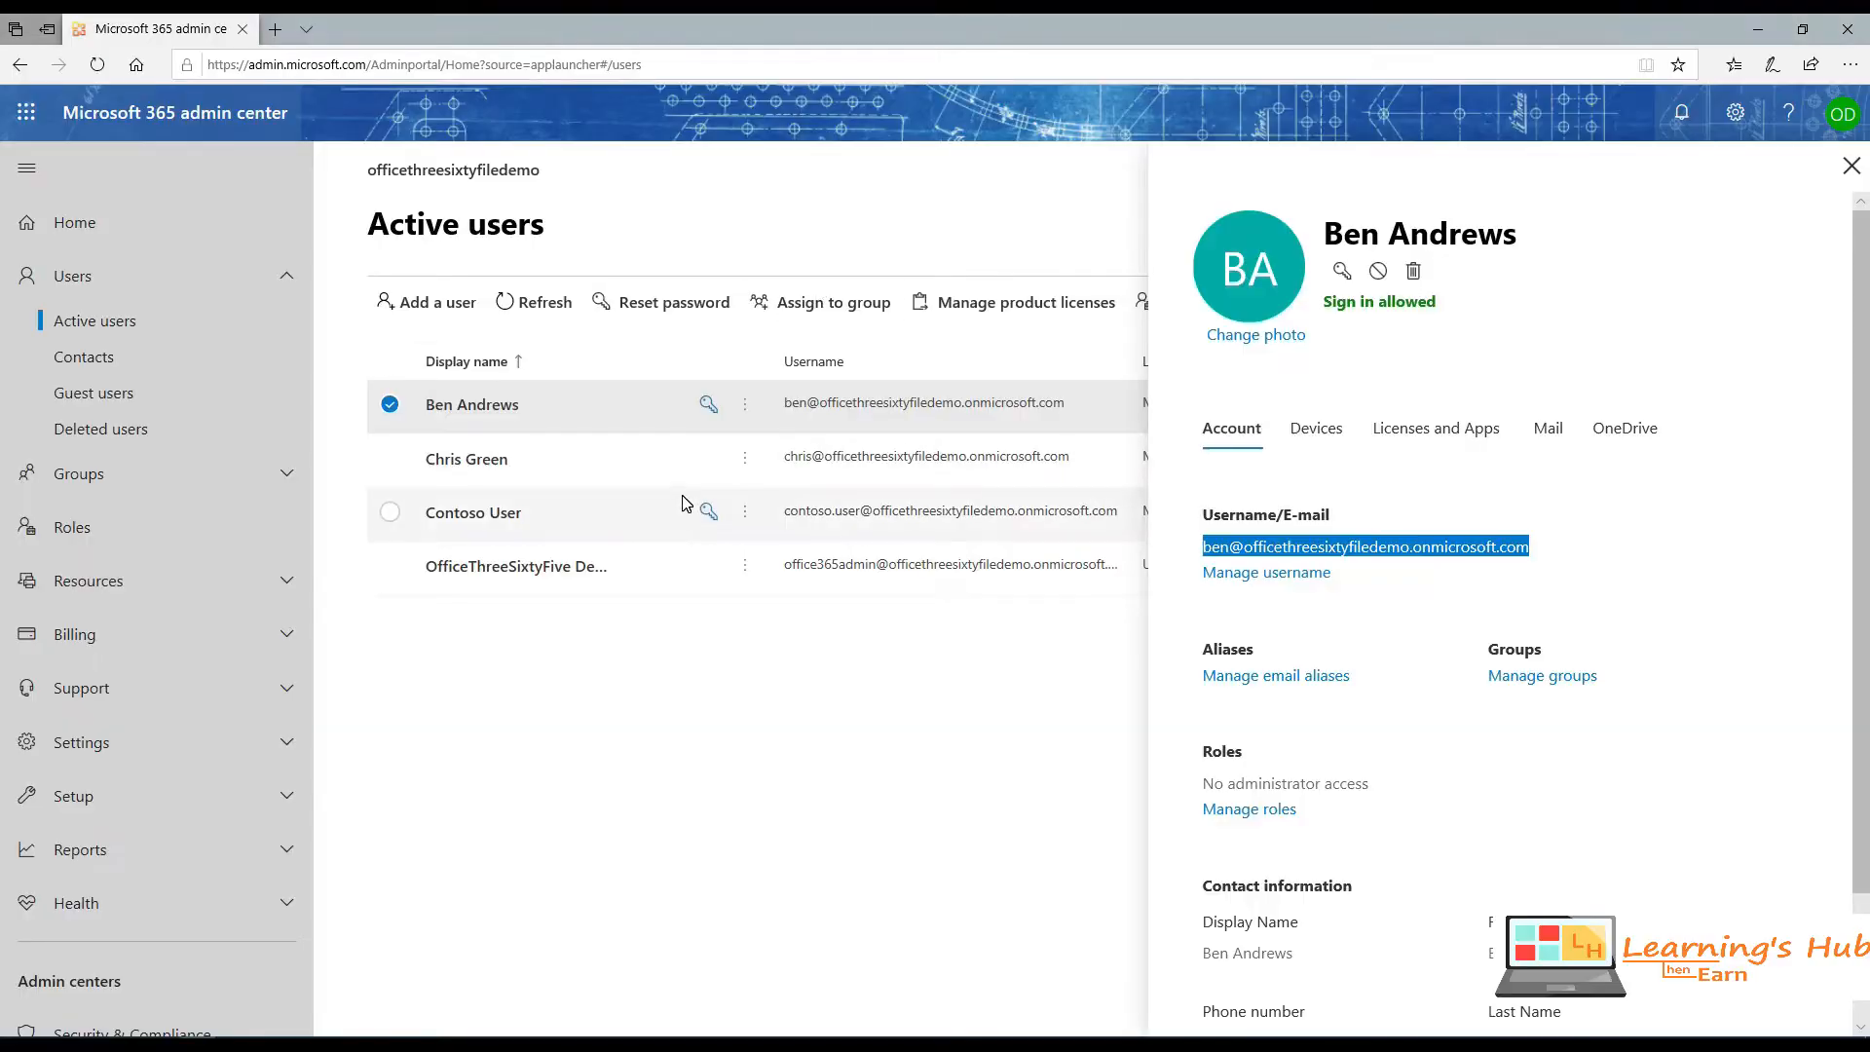
click(840, 789)
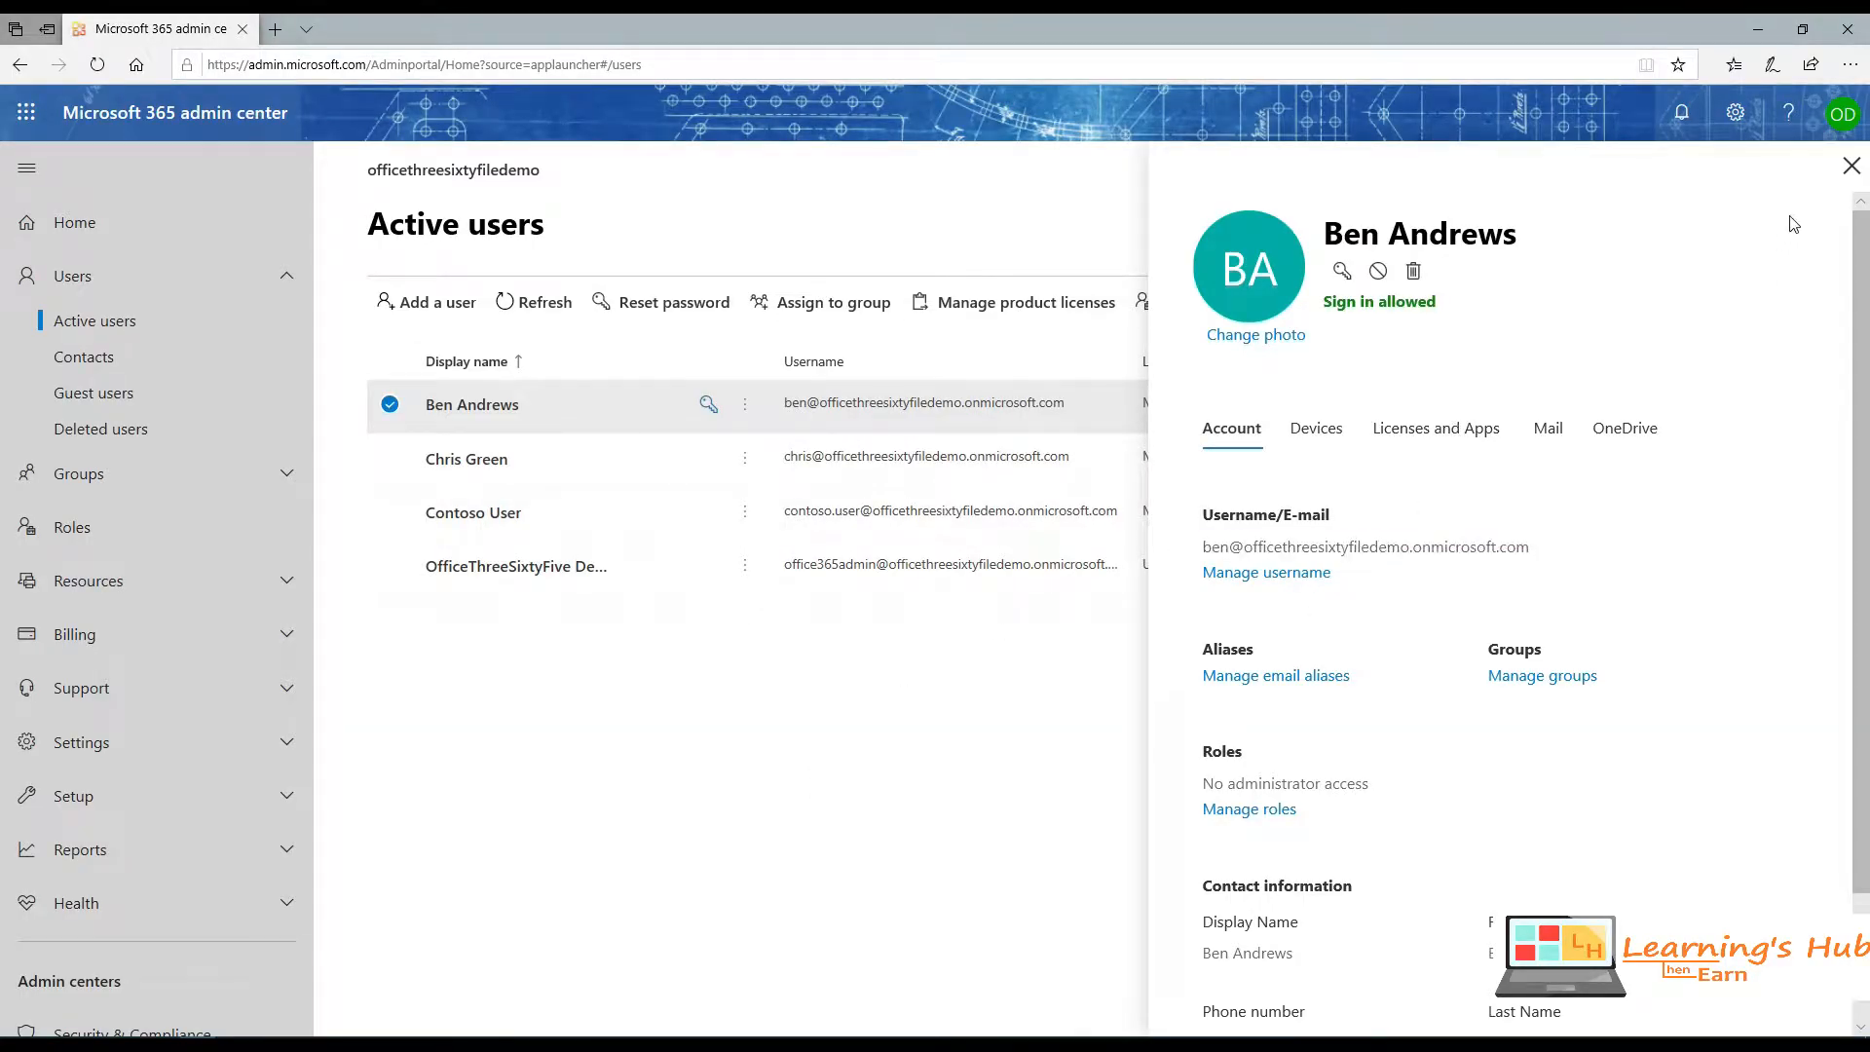
click(1852, 166)
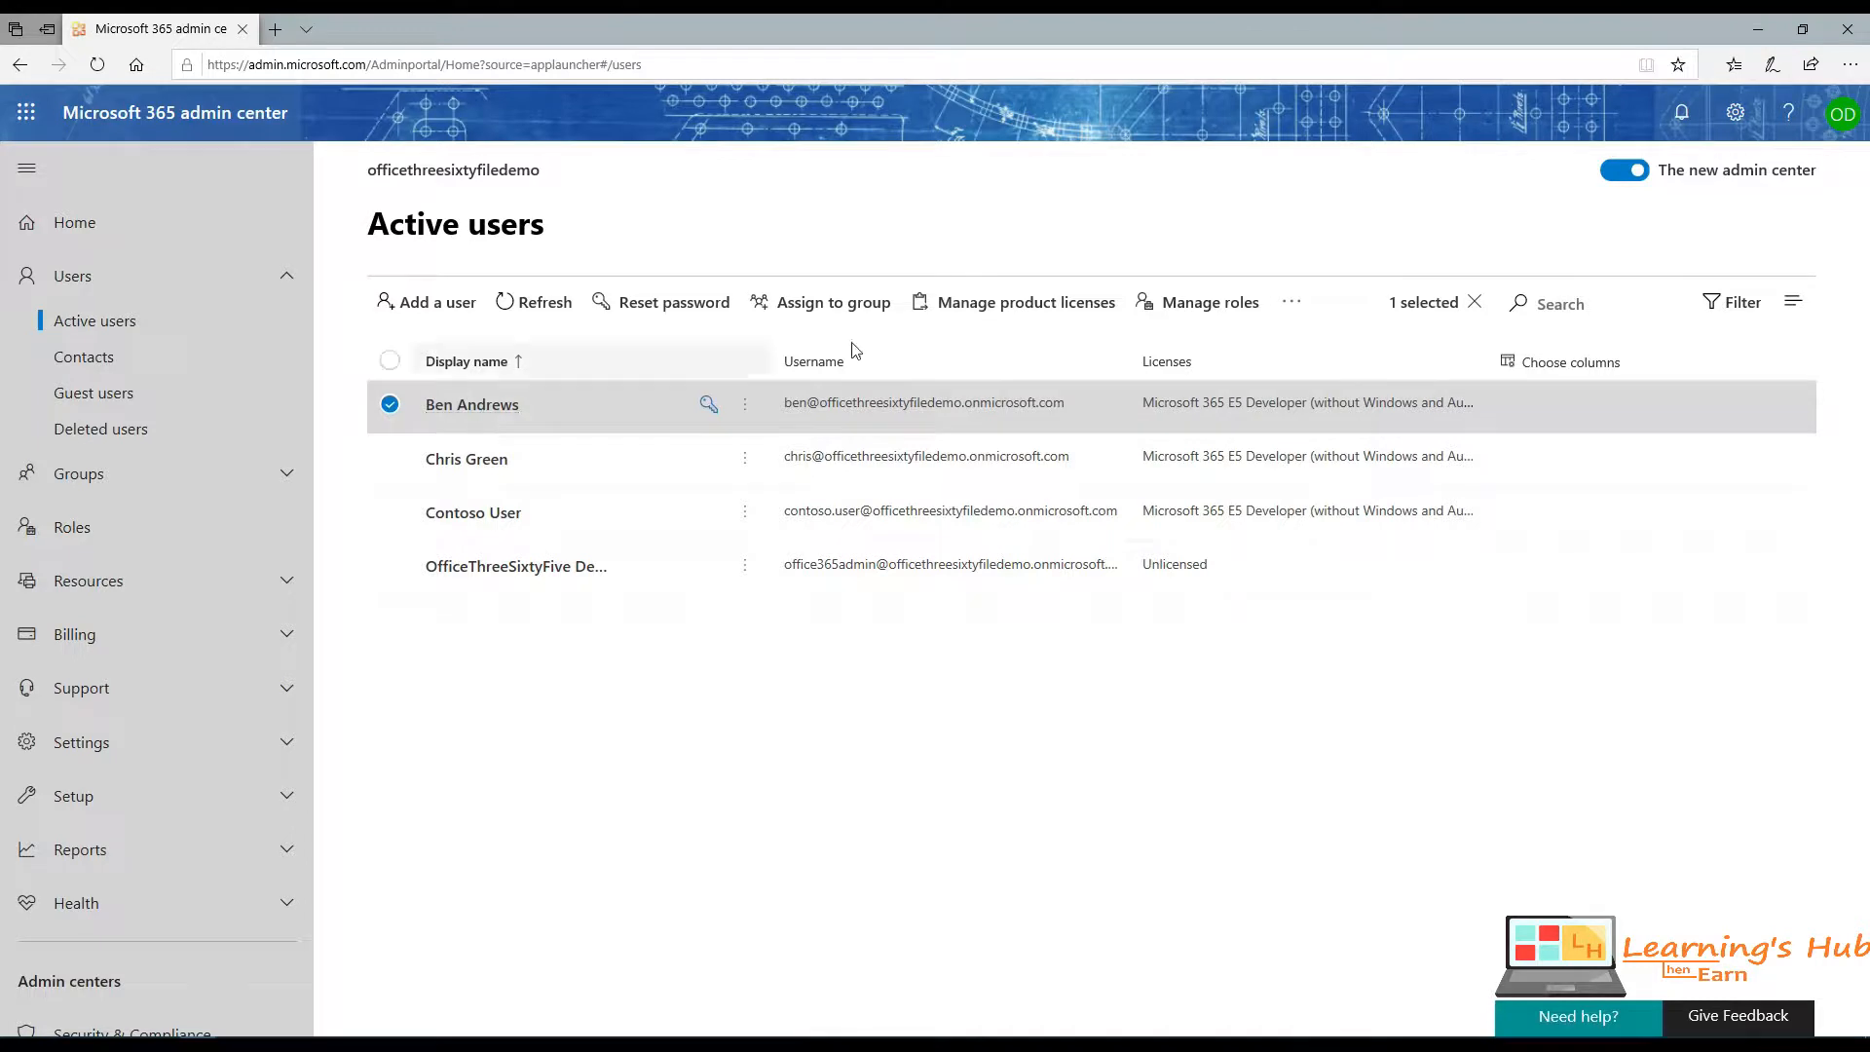
click(390, 405)
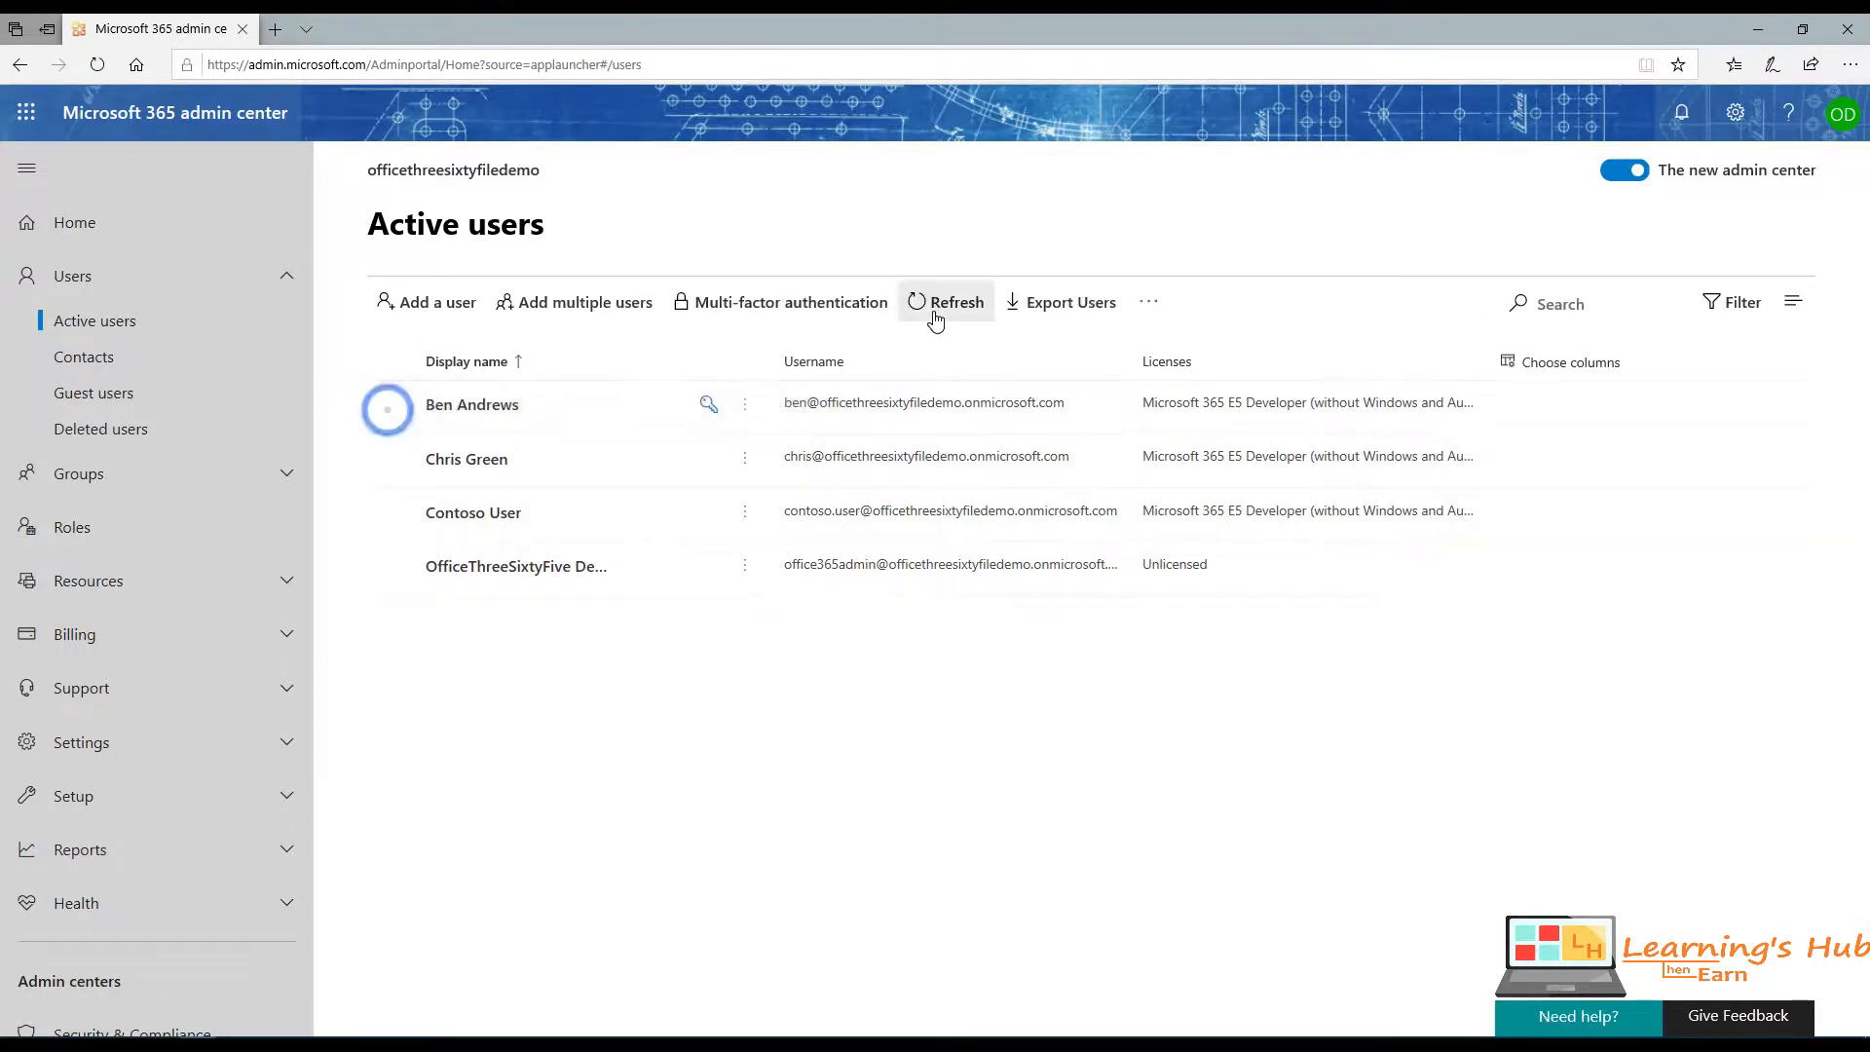
click(791, 302)
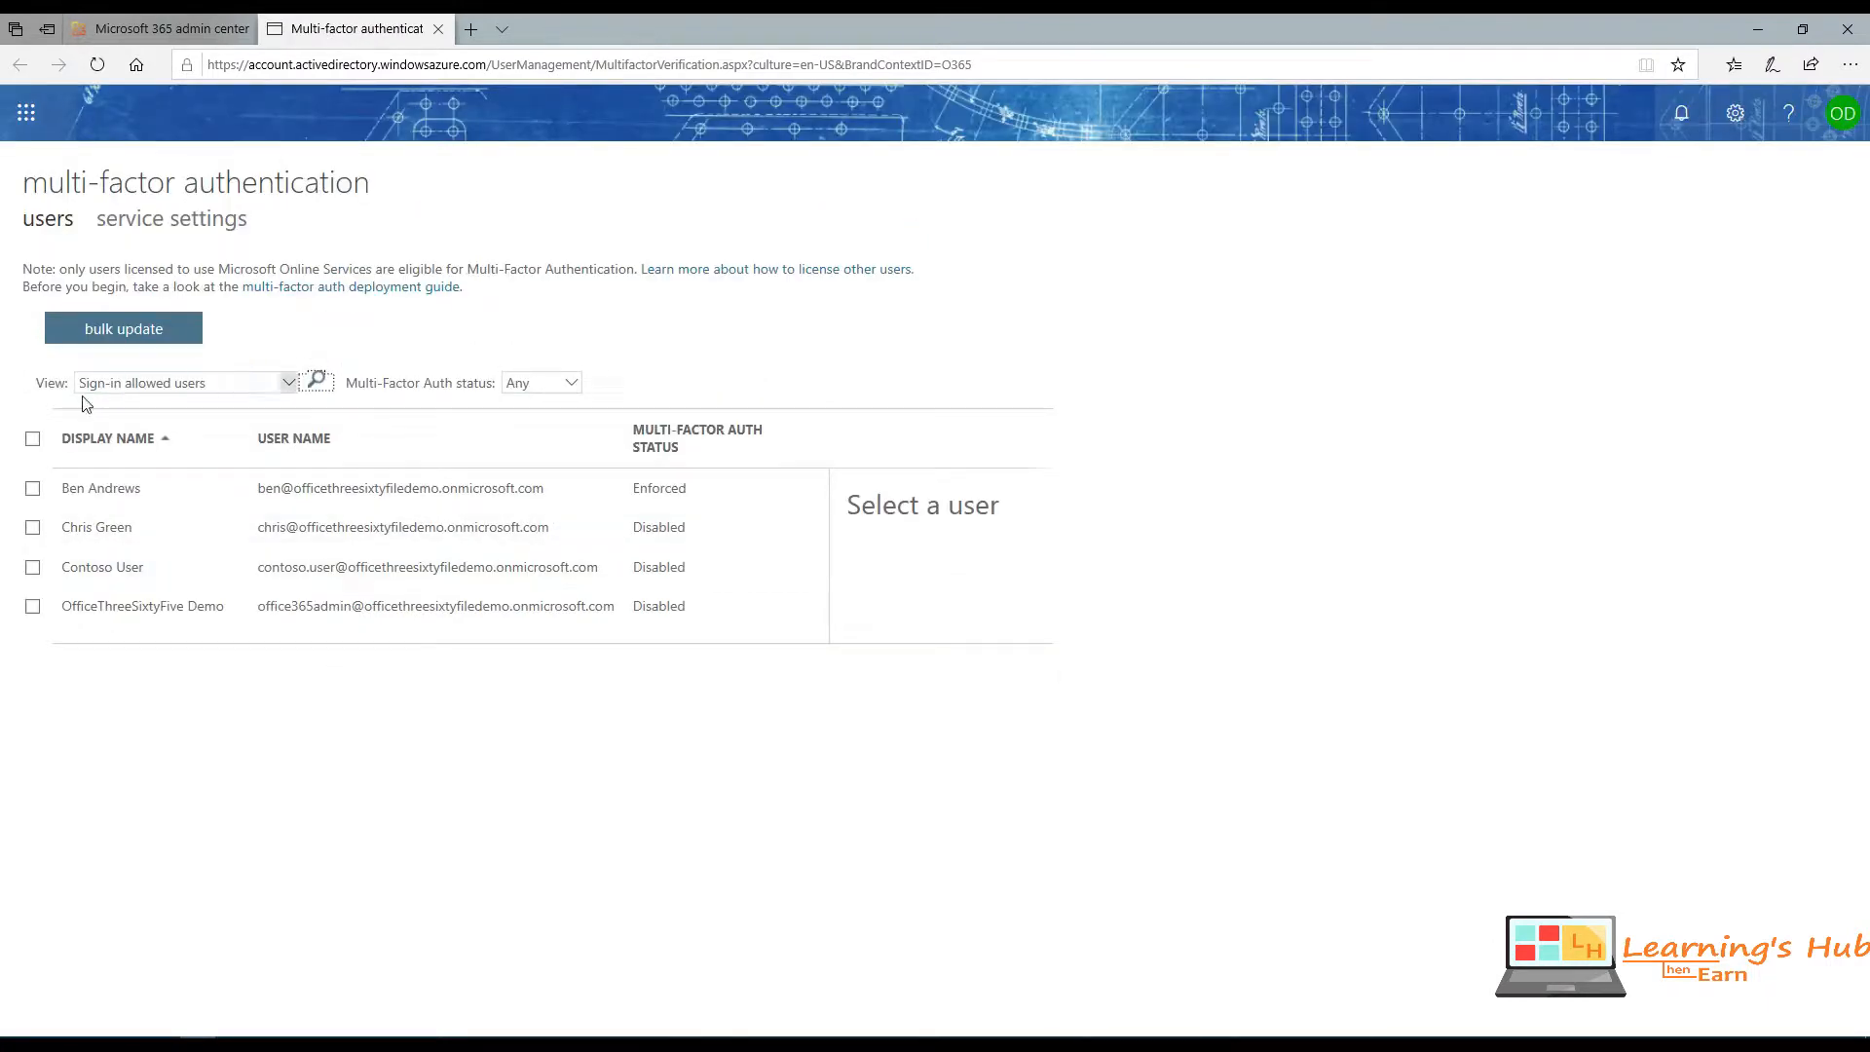
Disable multi-factor authentication for the Enforced user and dismiss the success message
click(33, 490)
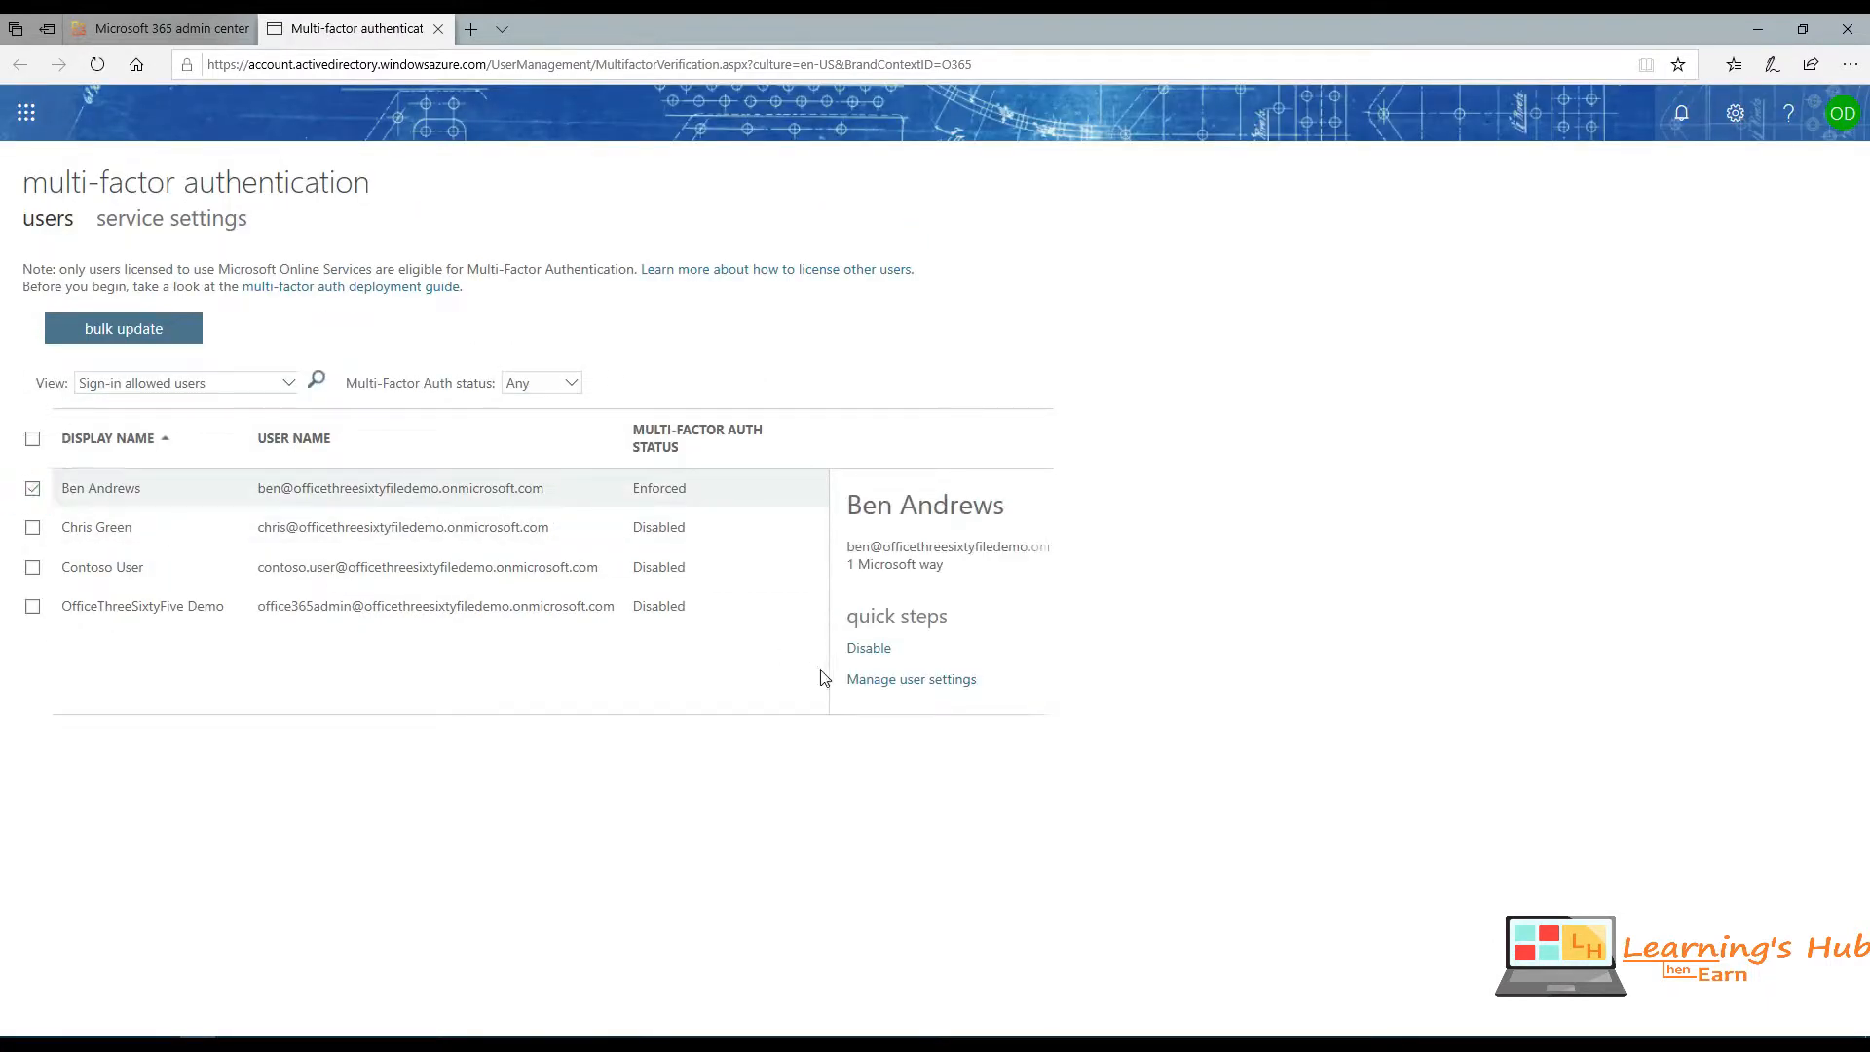
click(868, 651)
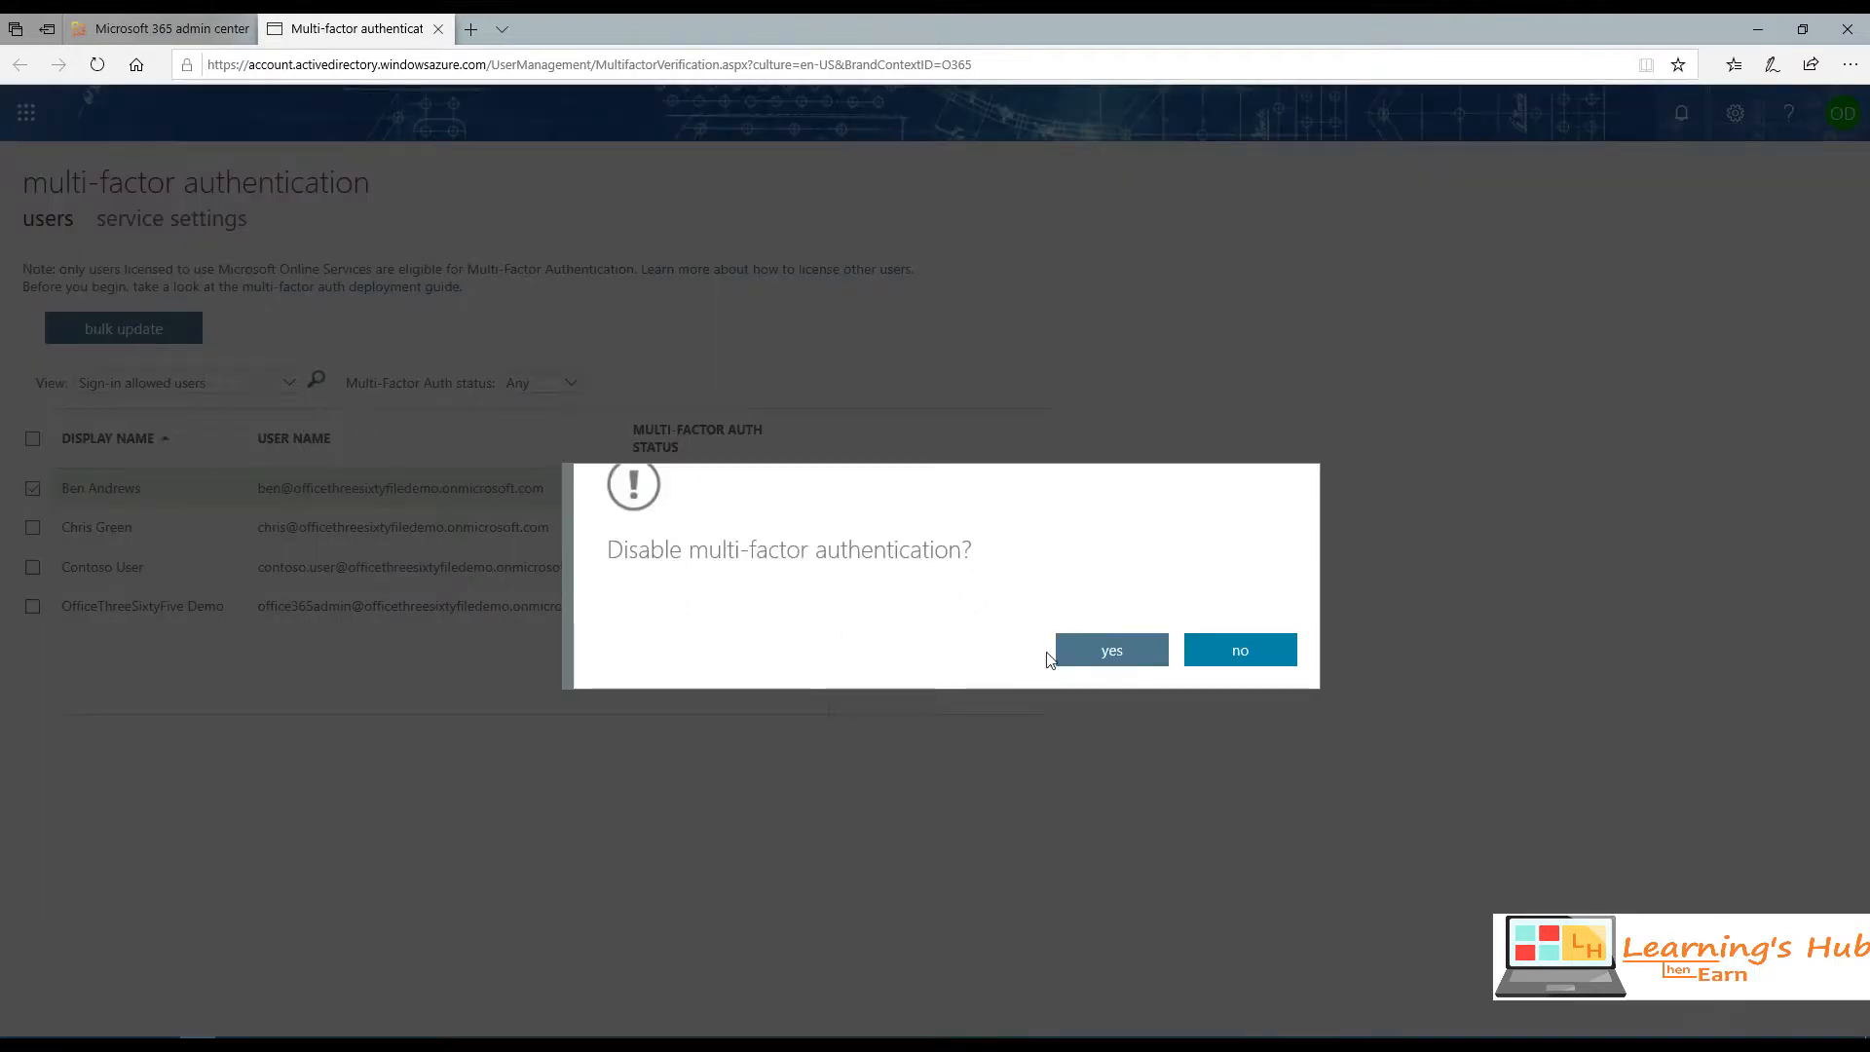
click(1117, 656)
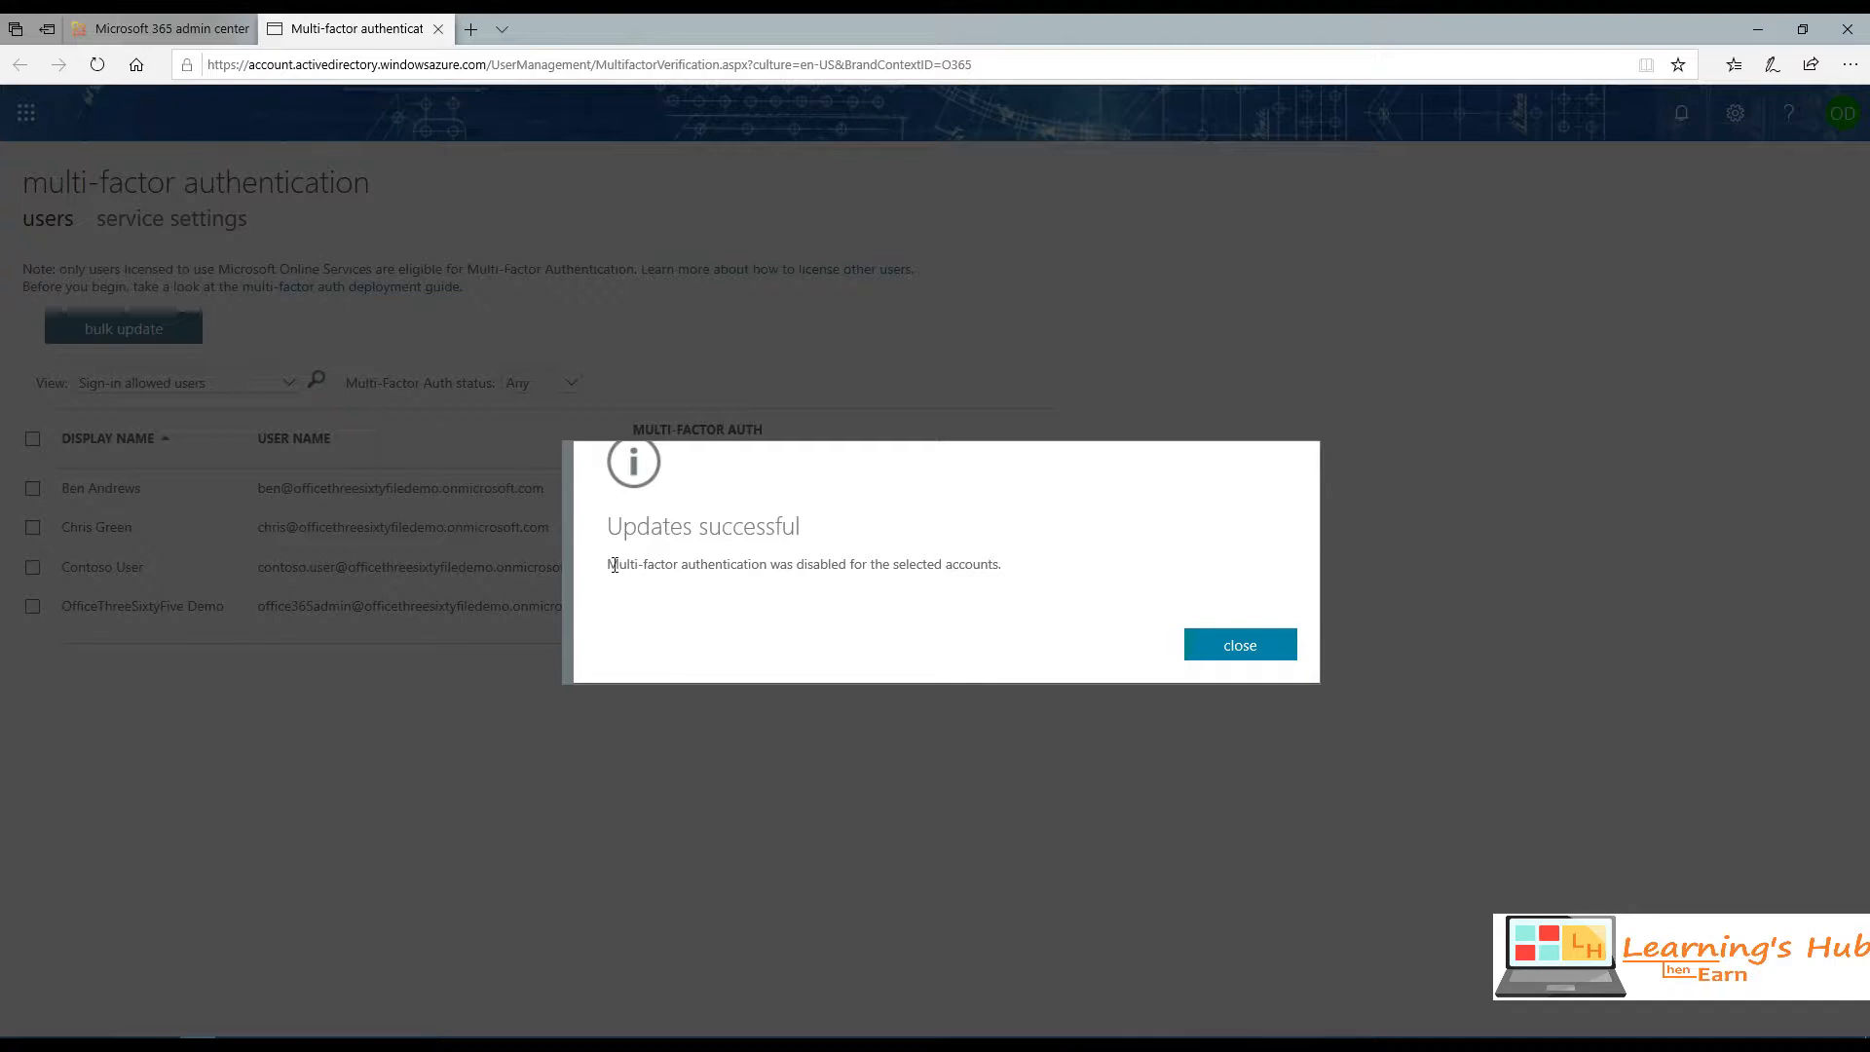
drag(606, 565, 1004, 565)
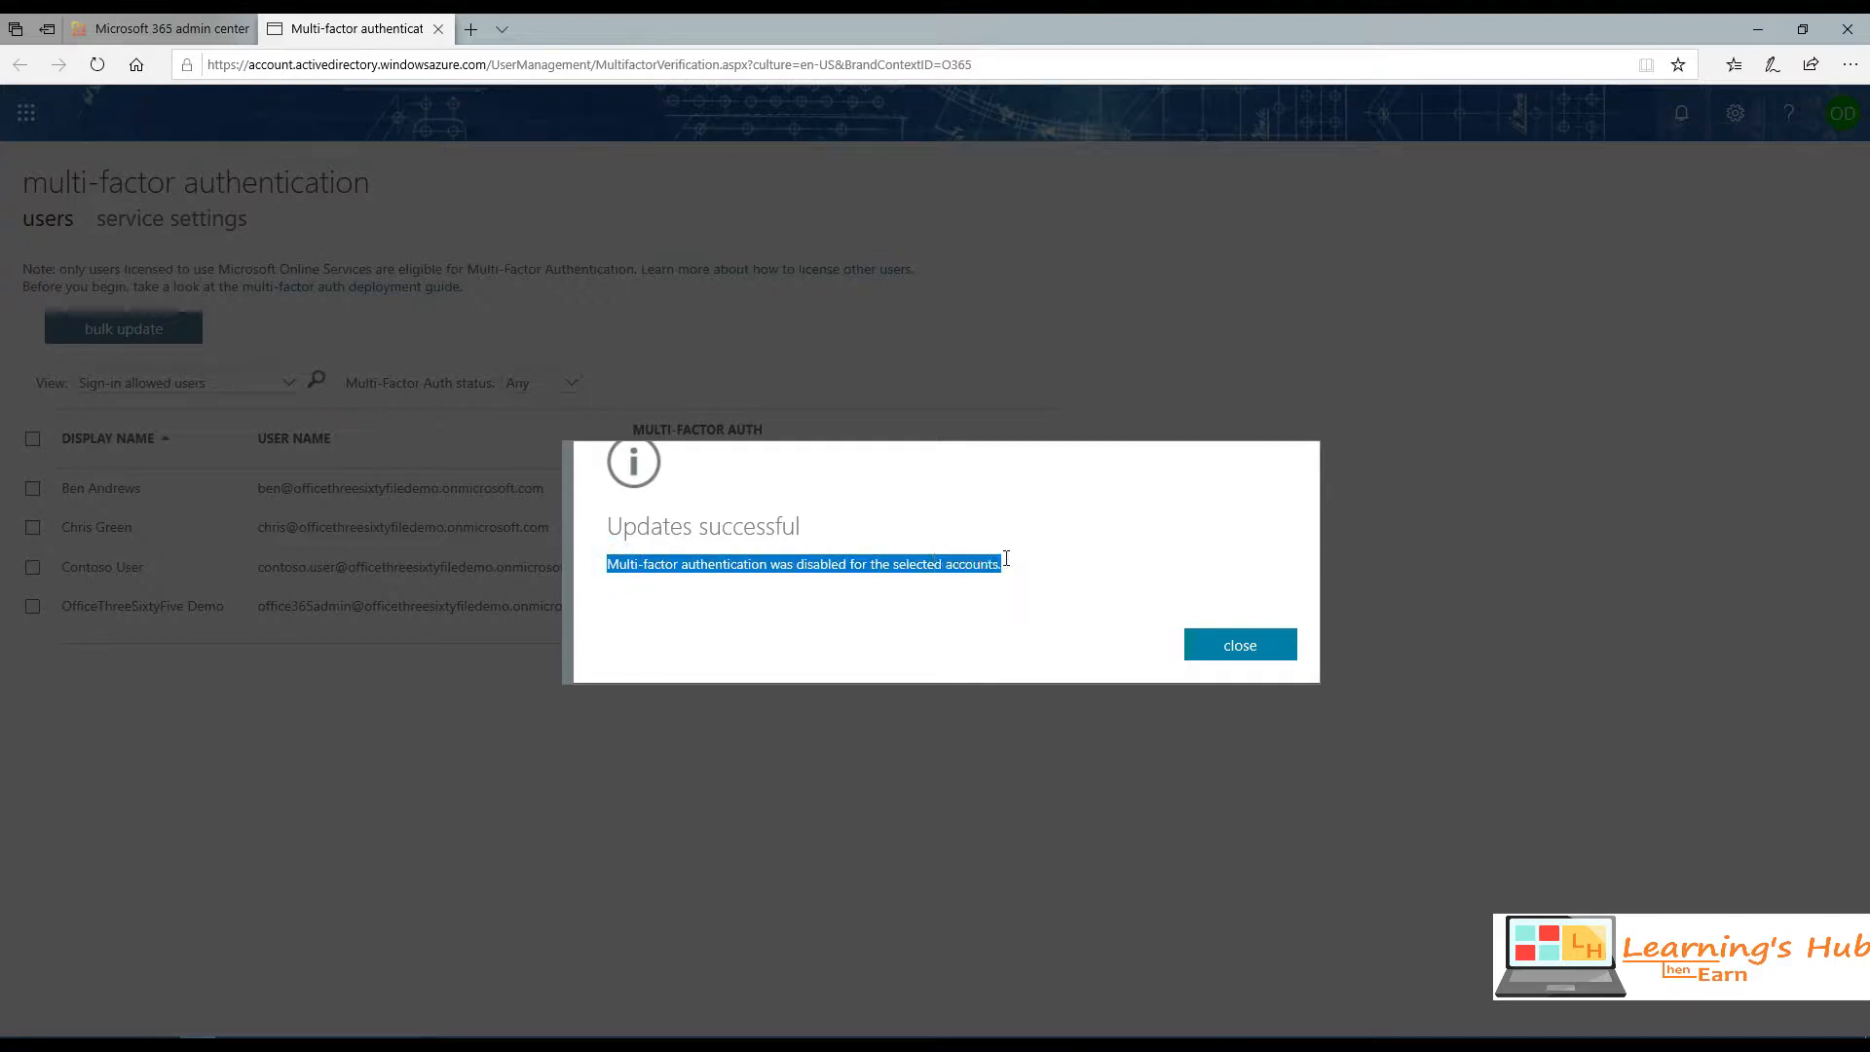
click(1227, 657)
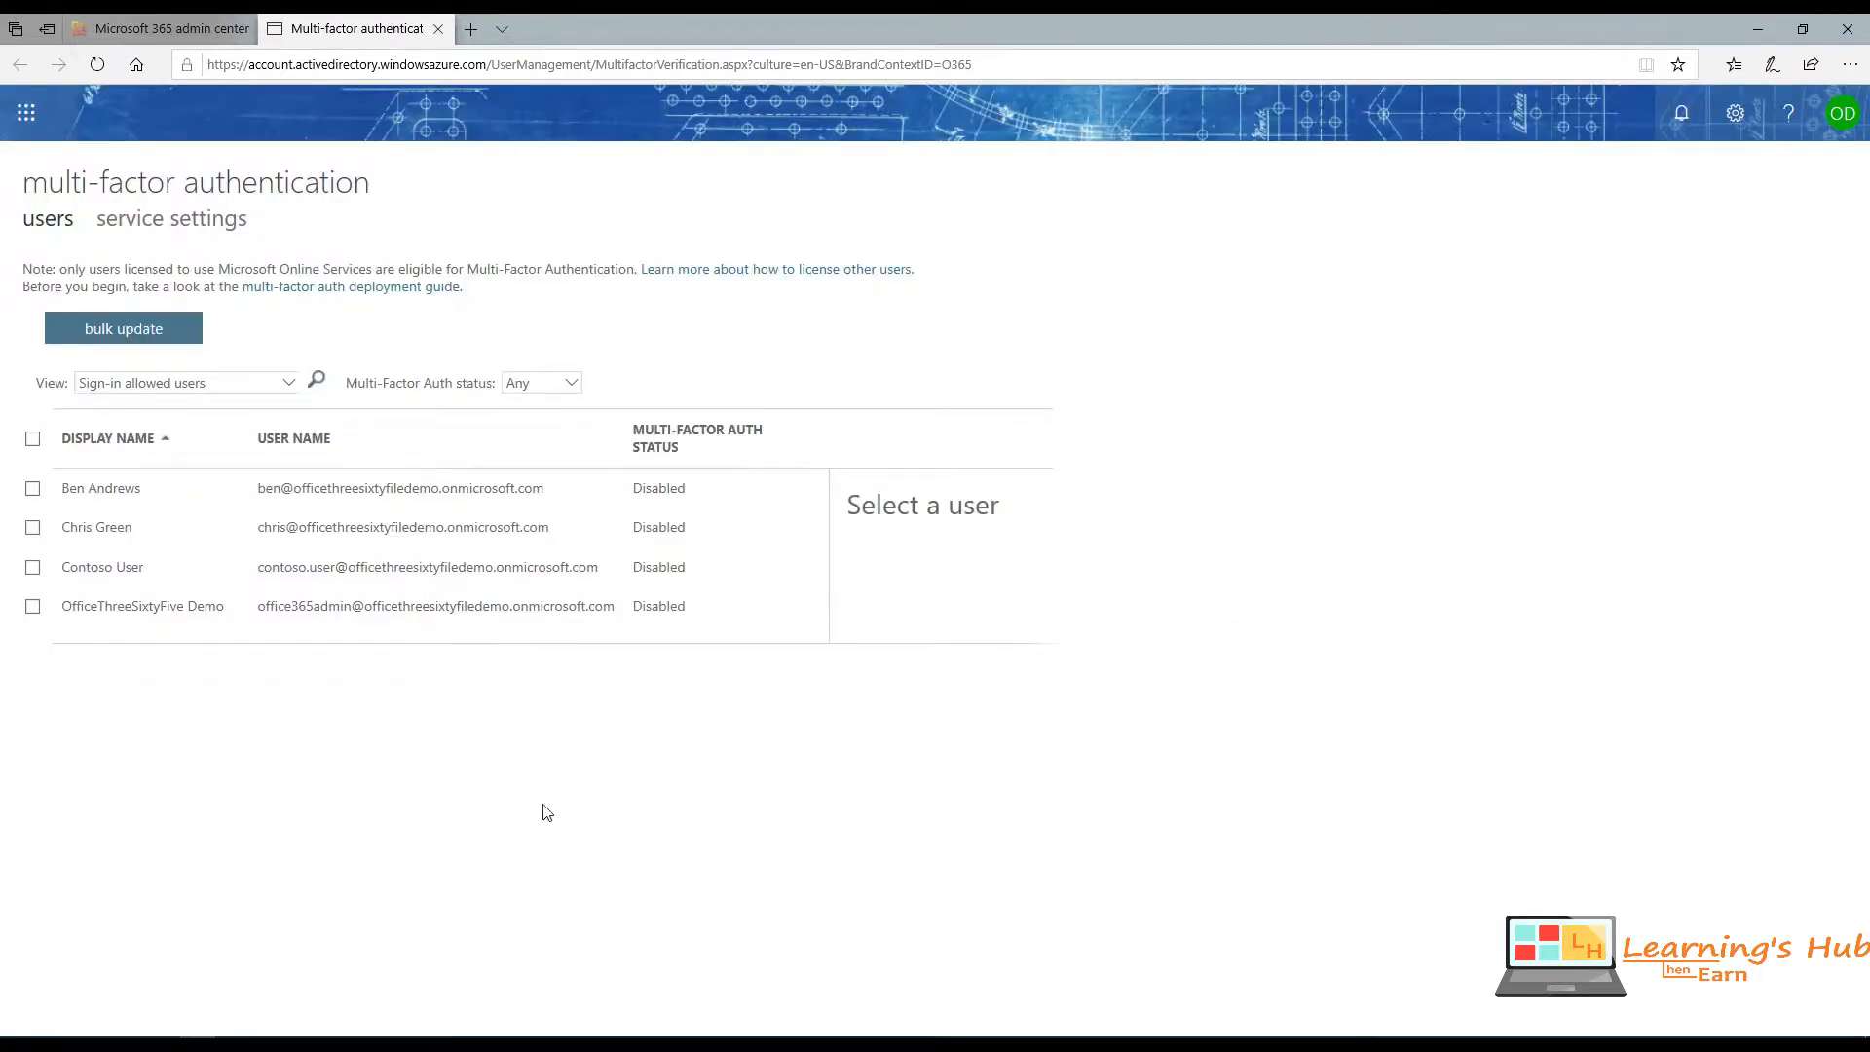
Sign out of the account from the Office 365 home window
click(302, 991)
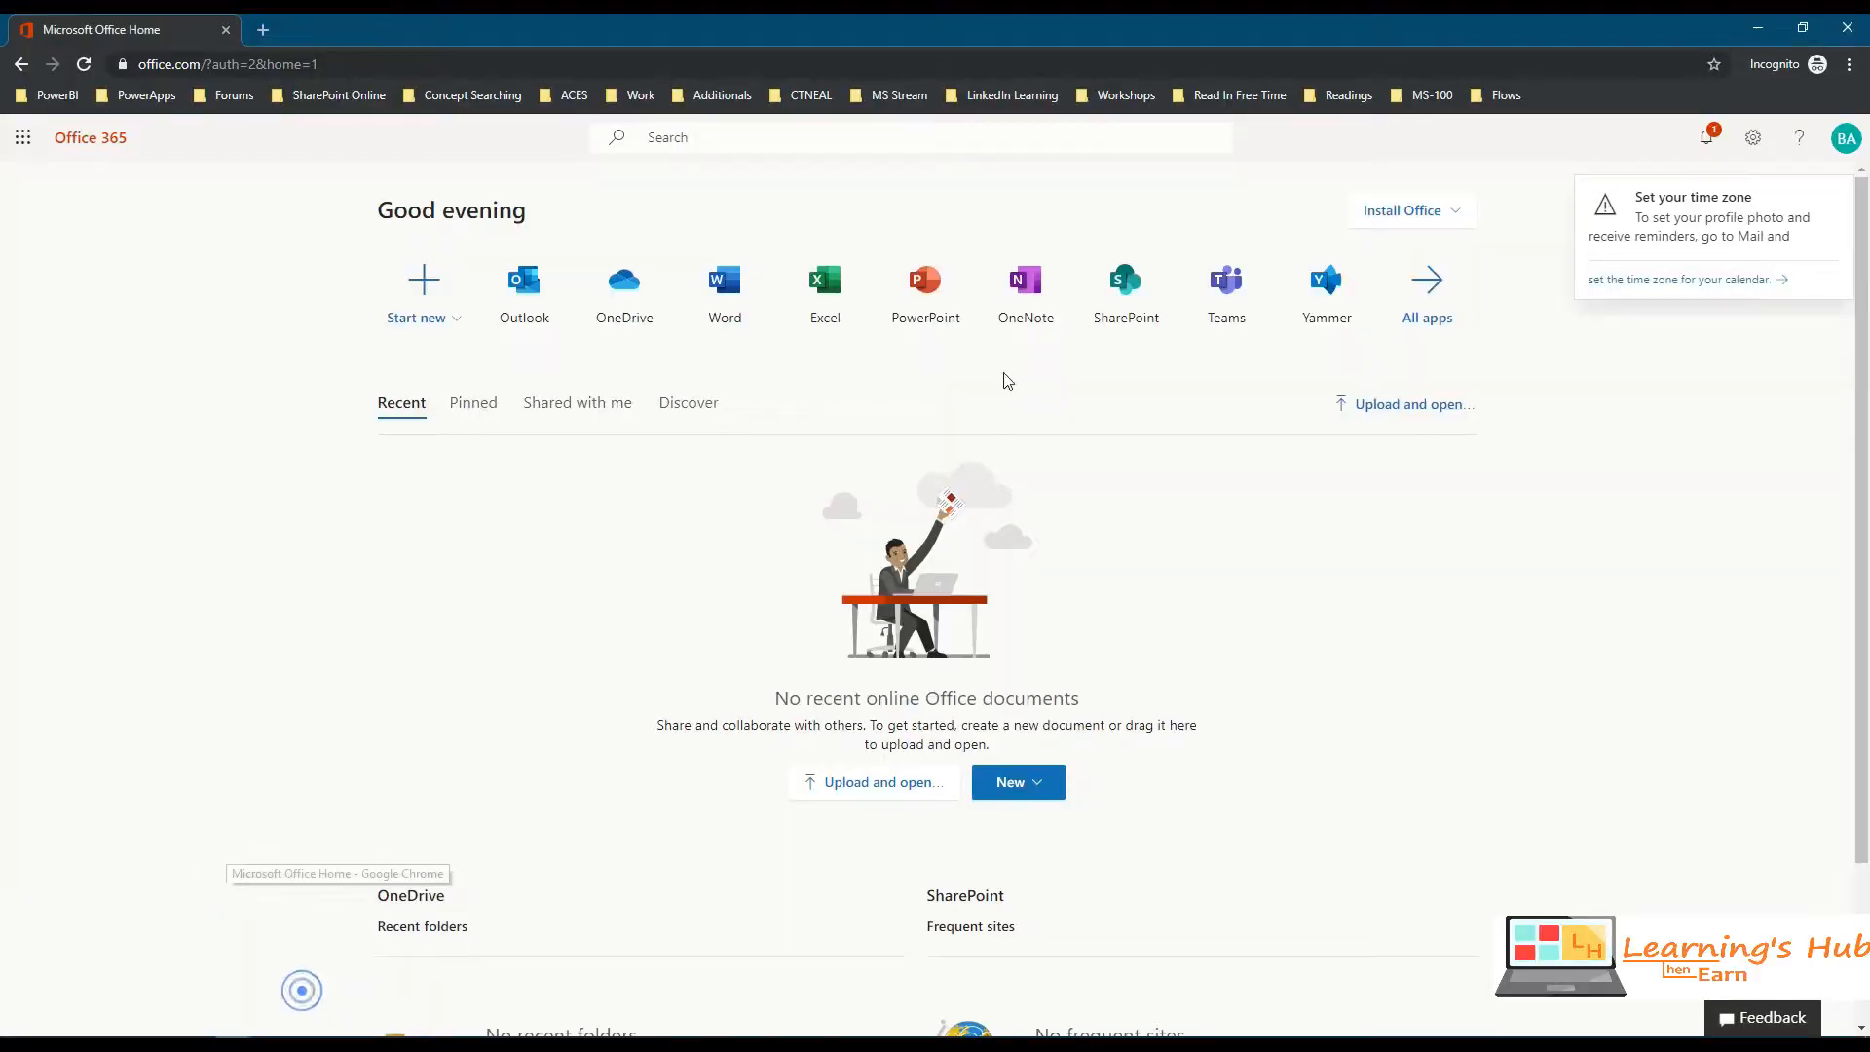
click(1846, 137)
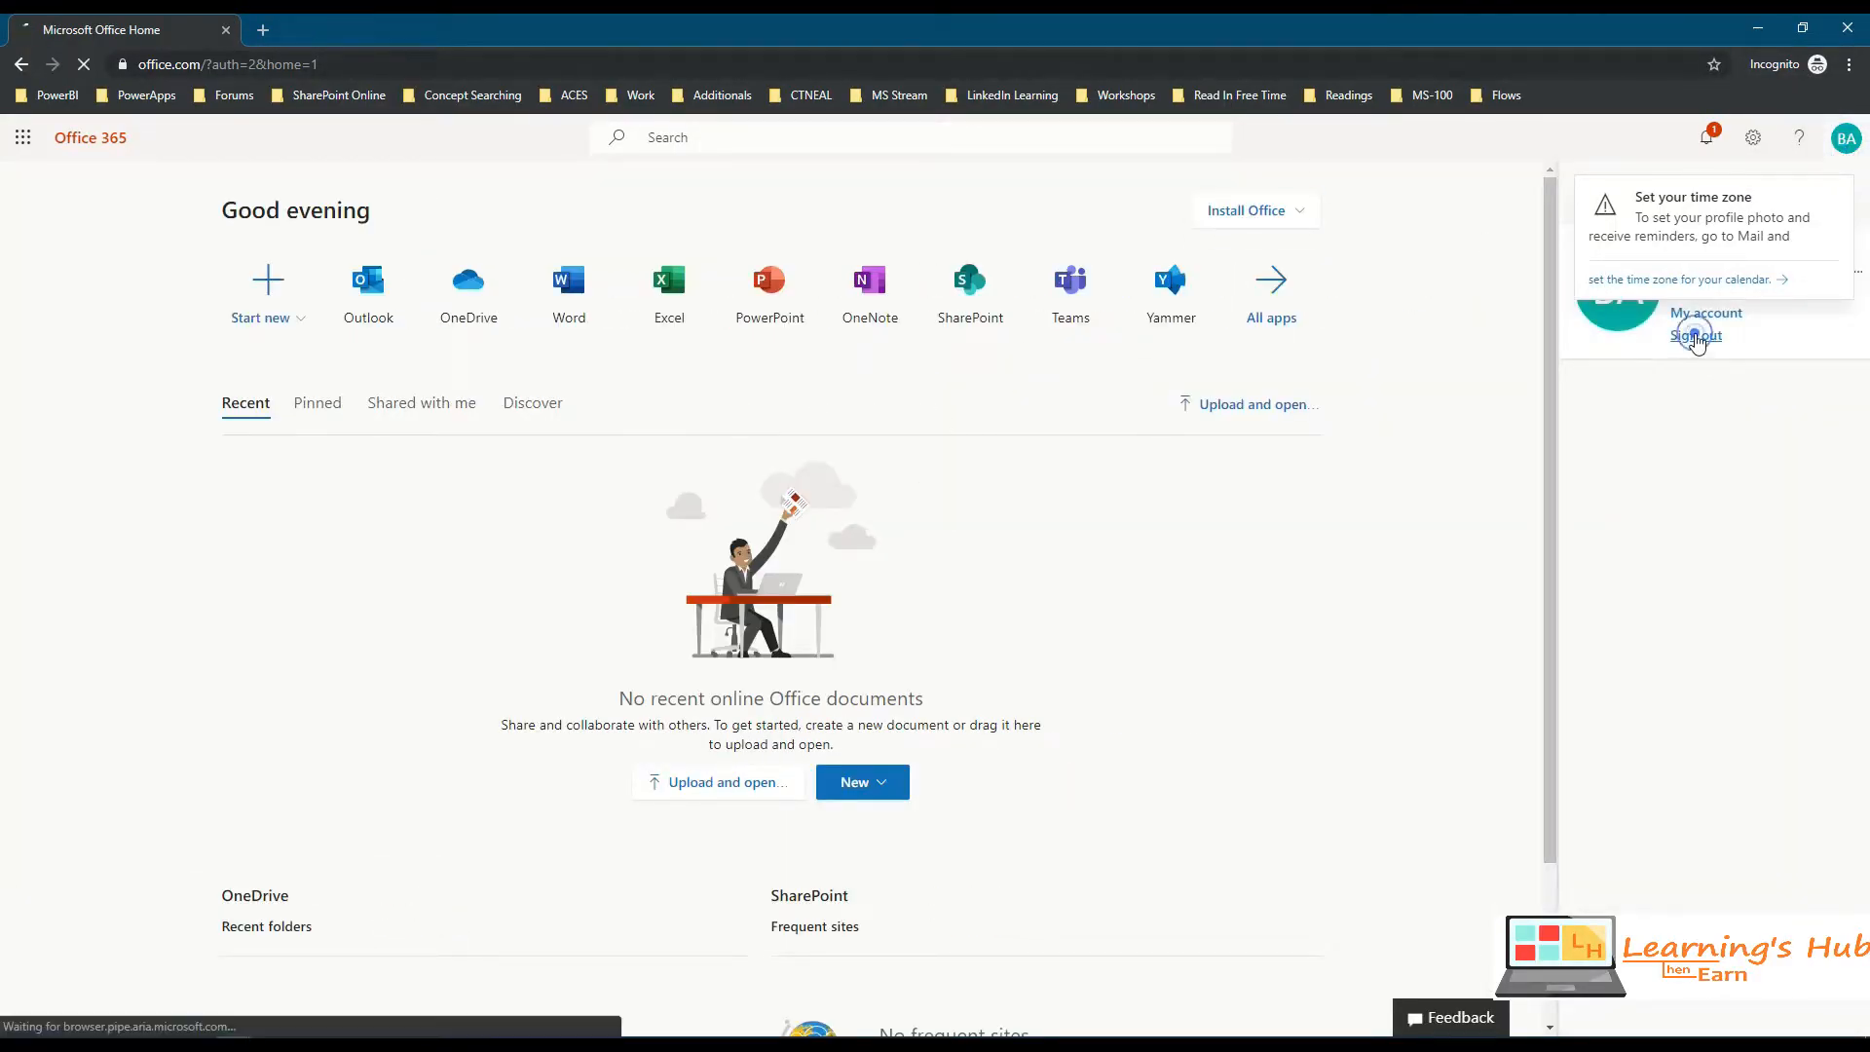
click(1696, 335)
Load portal.office.com in the browser
click(863, 61)
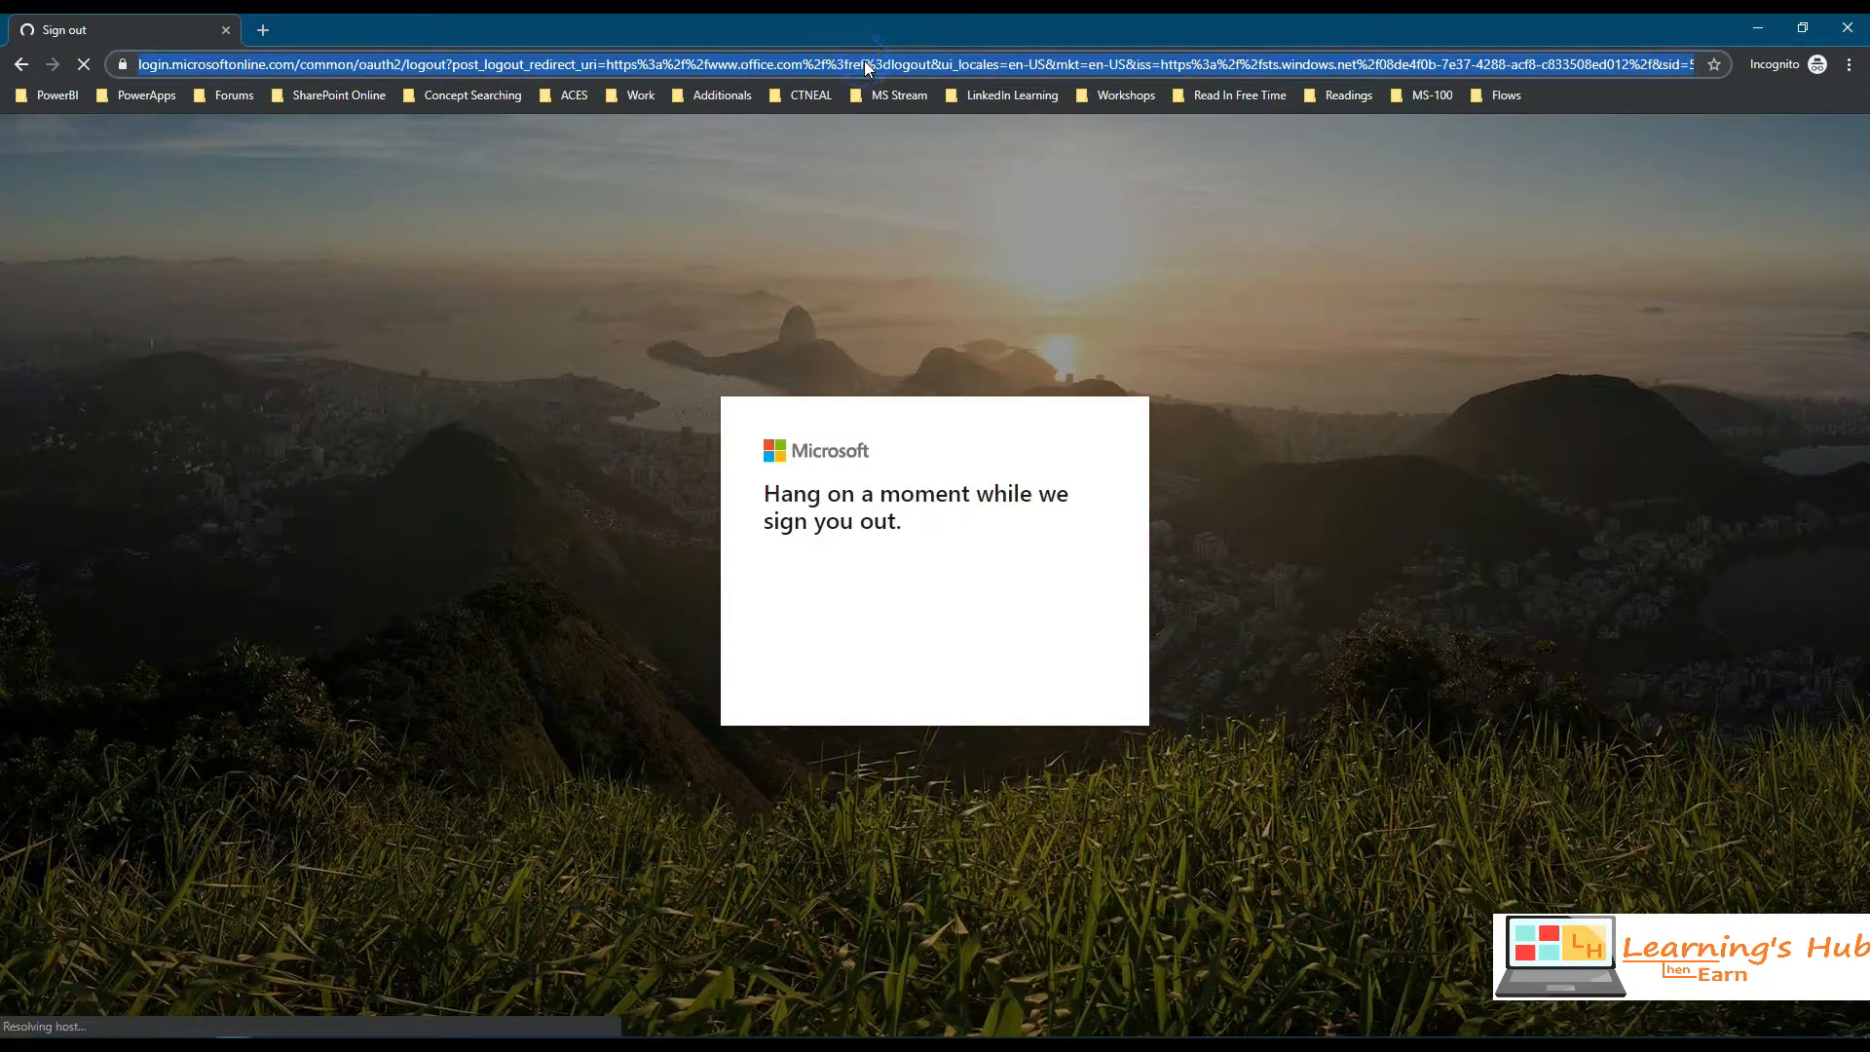
text(portal.)
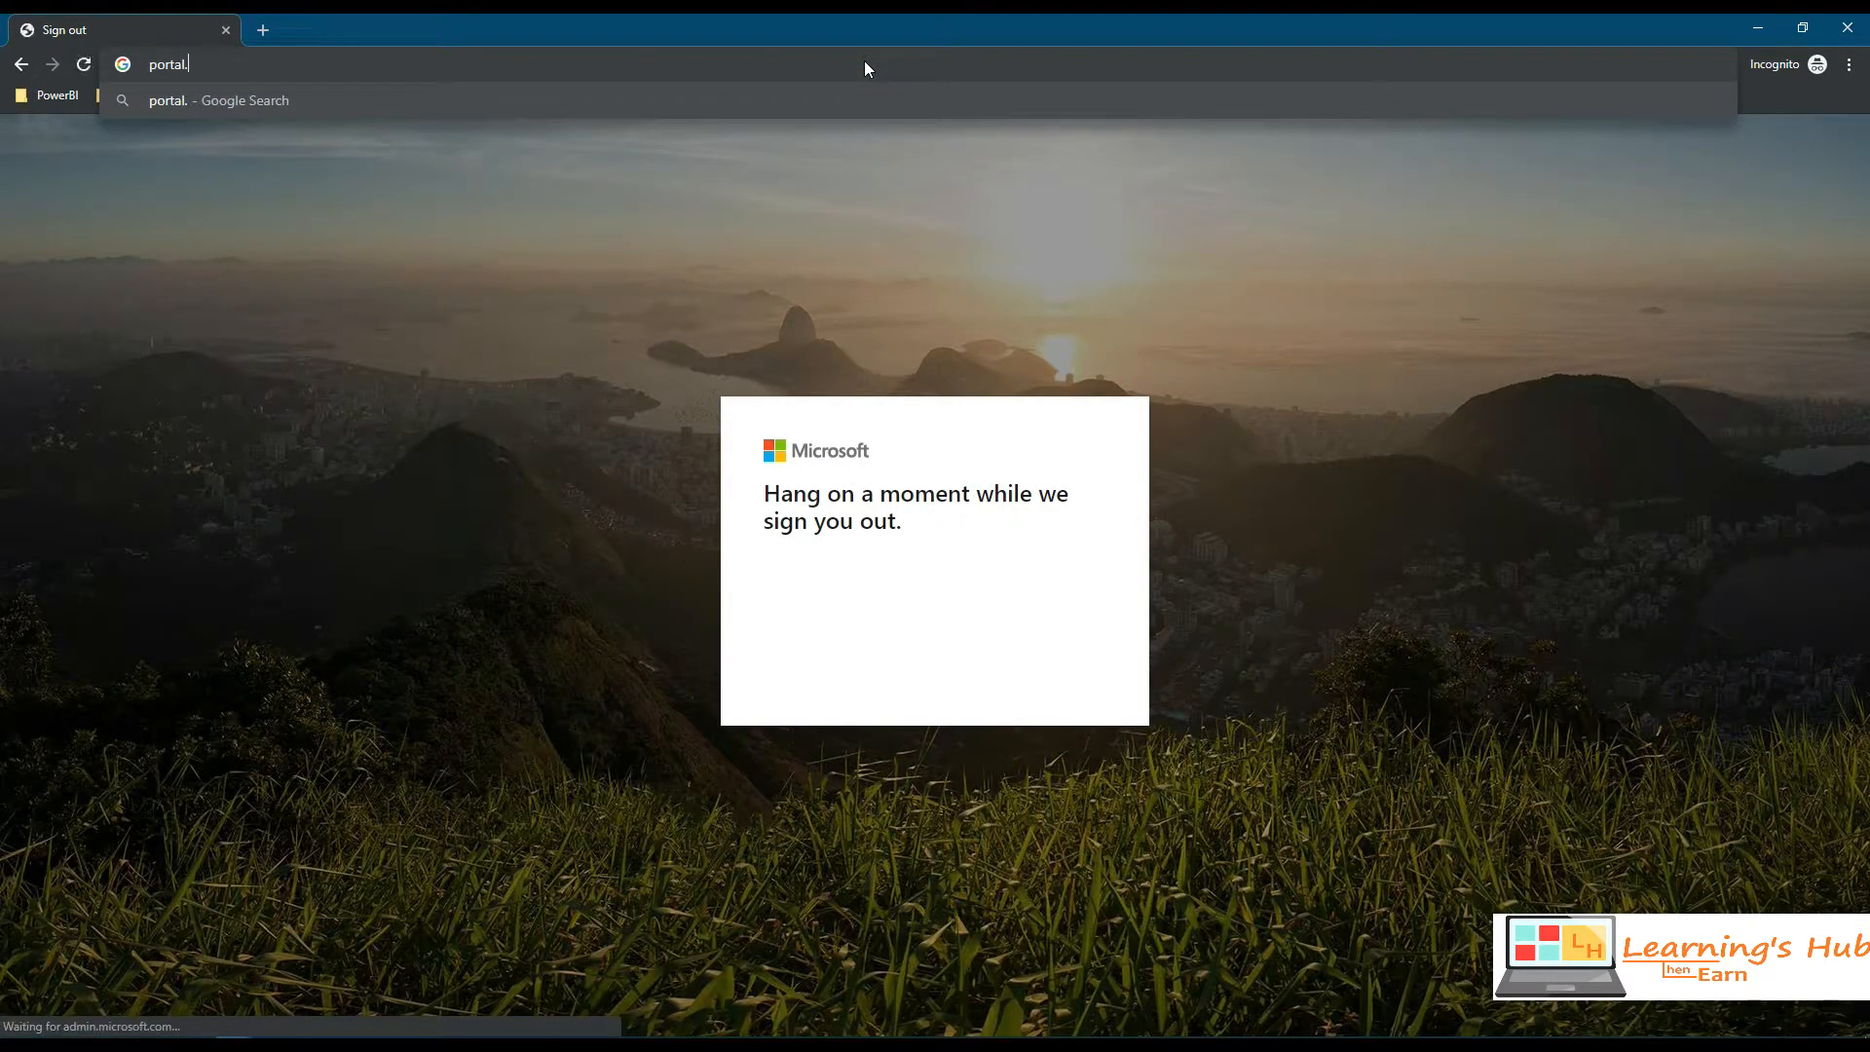
text(office.com)
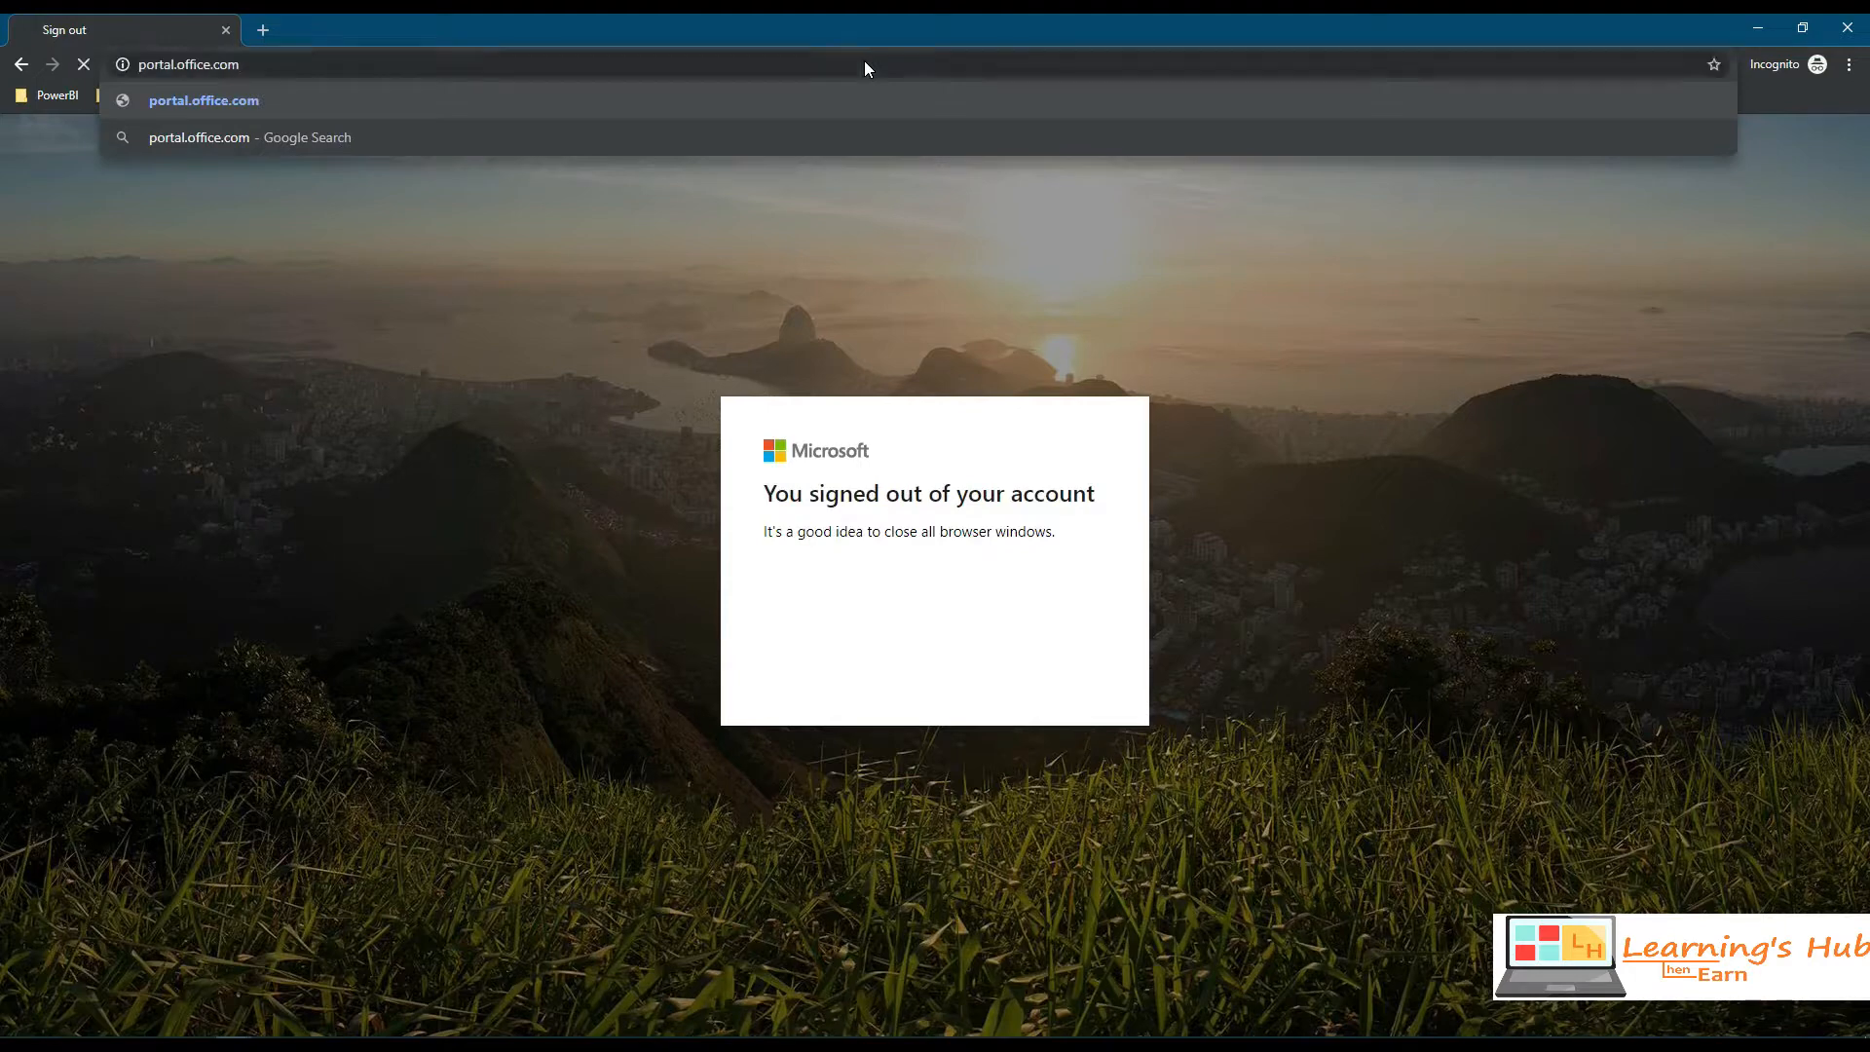
key(Return)
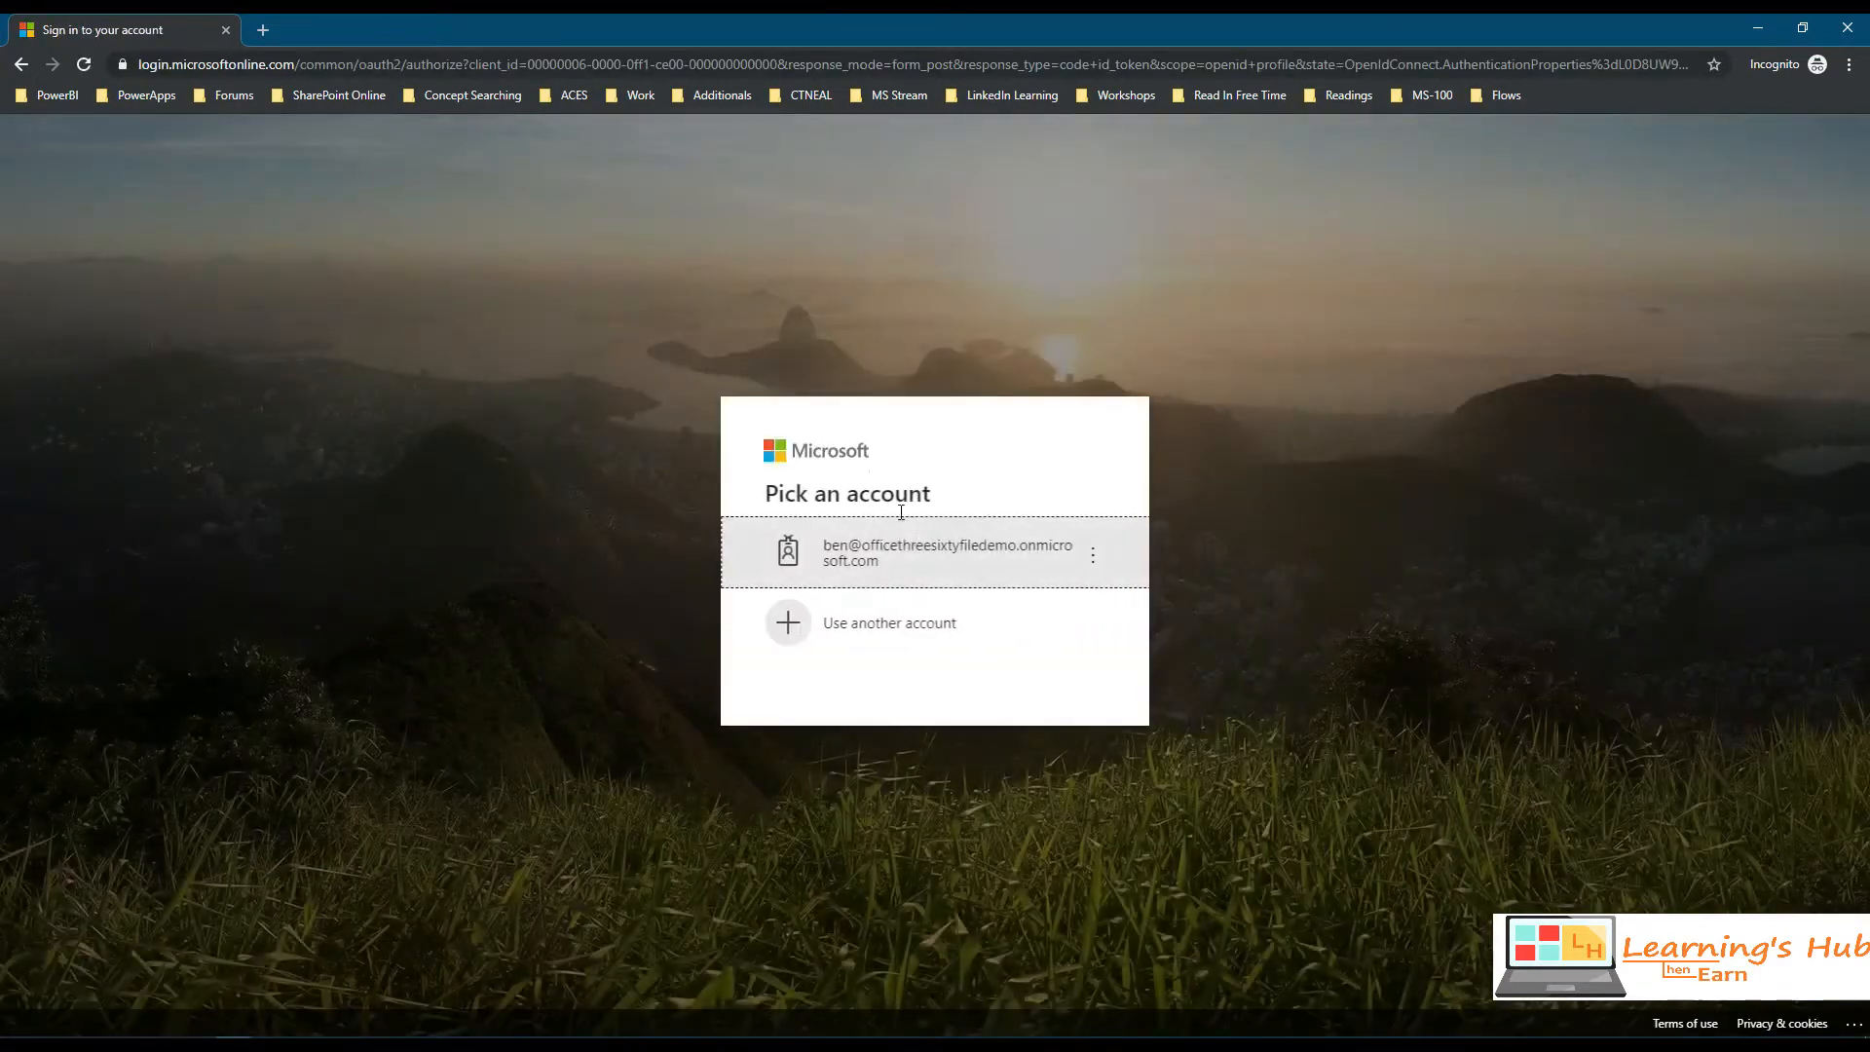
Sign in to the existing account with only its password and choose to stay signed in
click(919, 550)
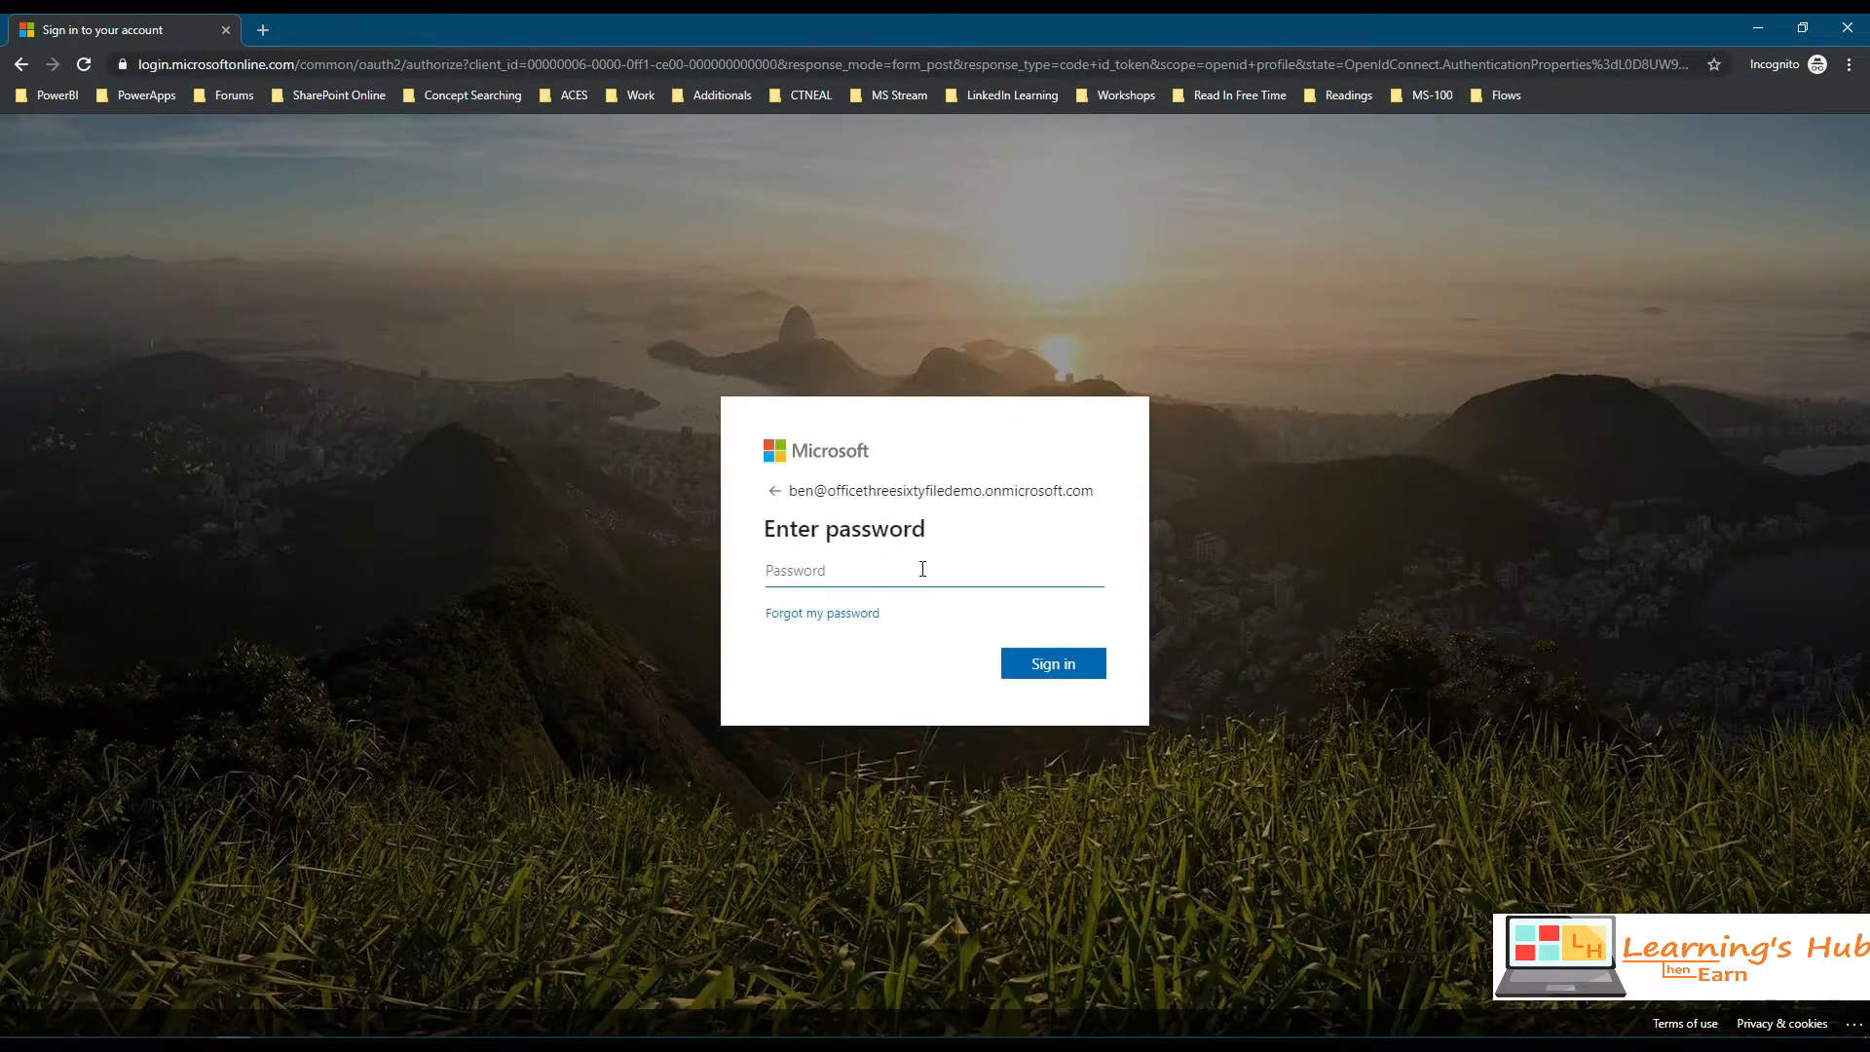
click(921, 568)
text(•••••••)
key(Return)
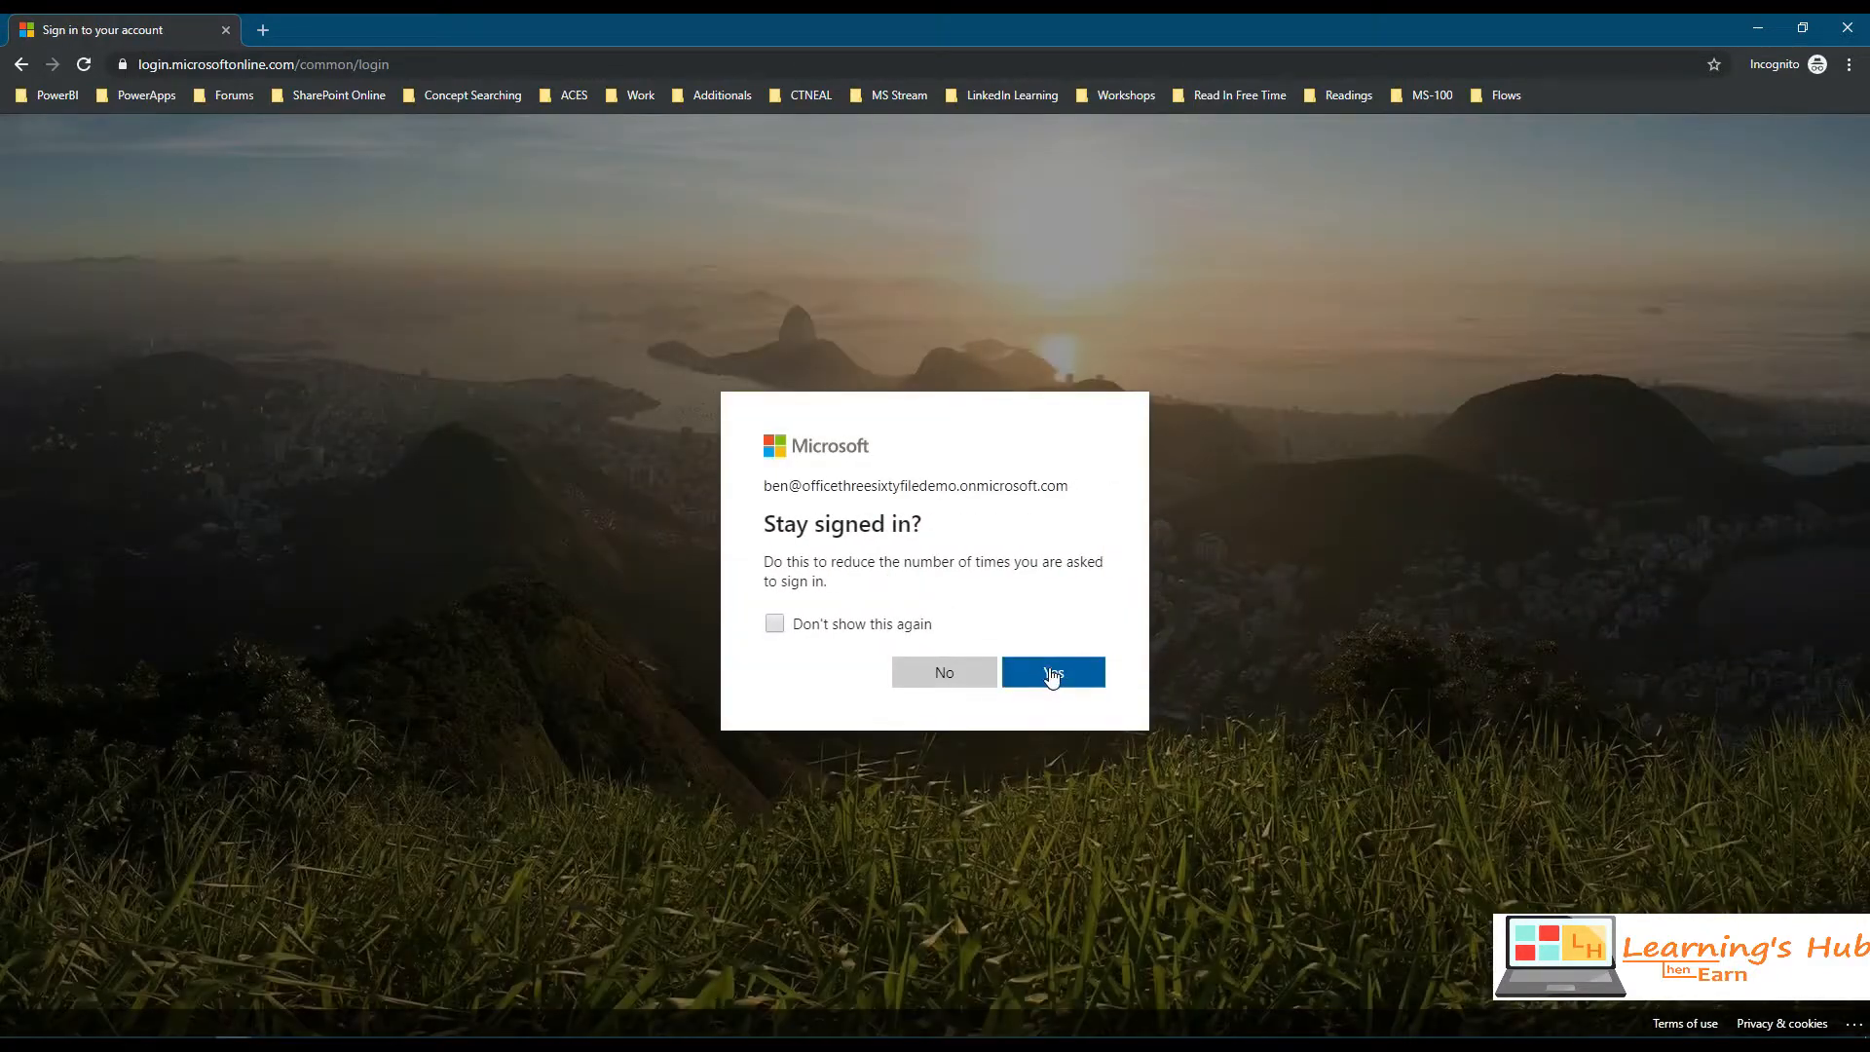
click(1052, 674)
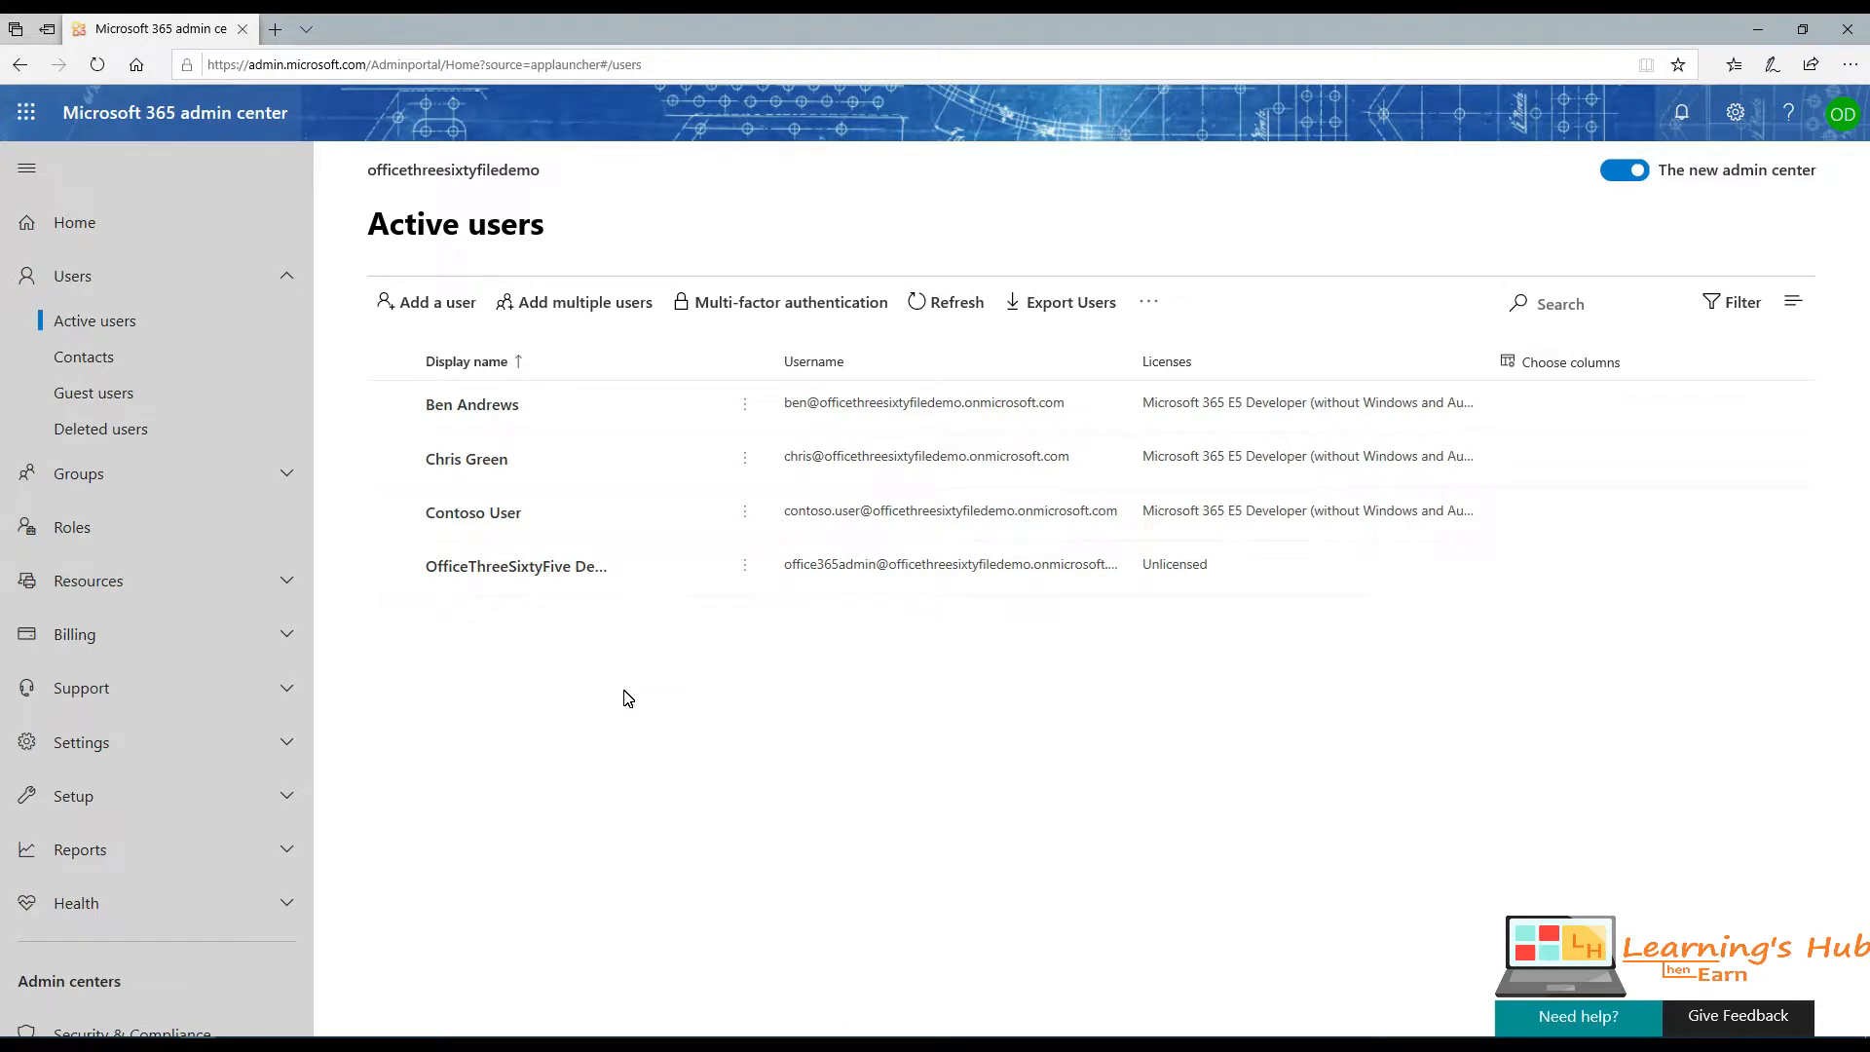
Open the user's account details, check Change photo and back out without changing it
click(471, 411)
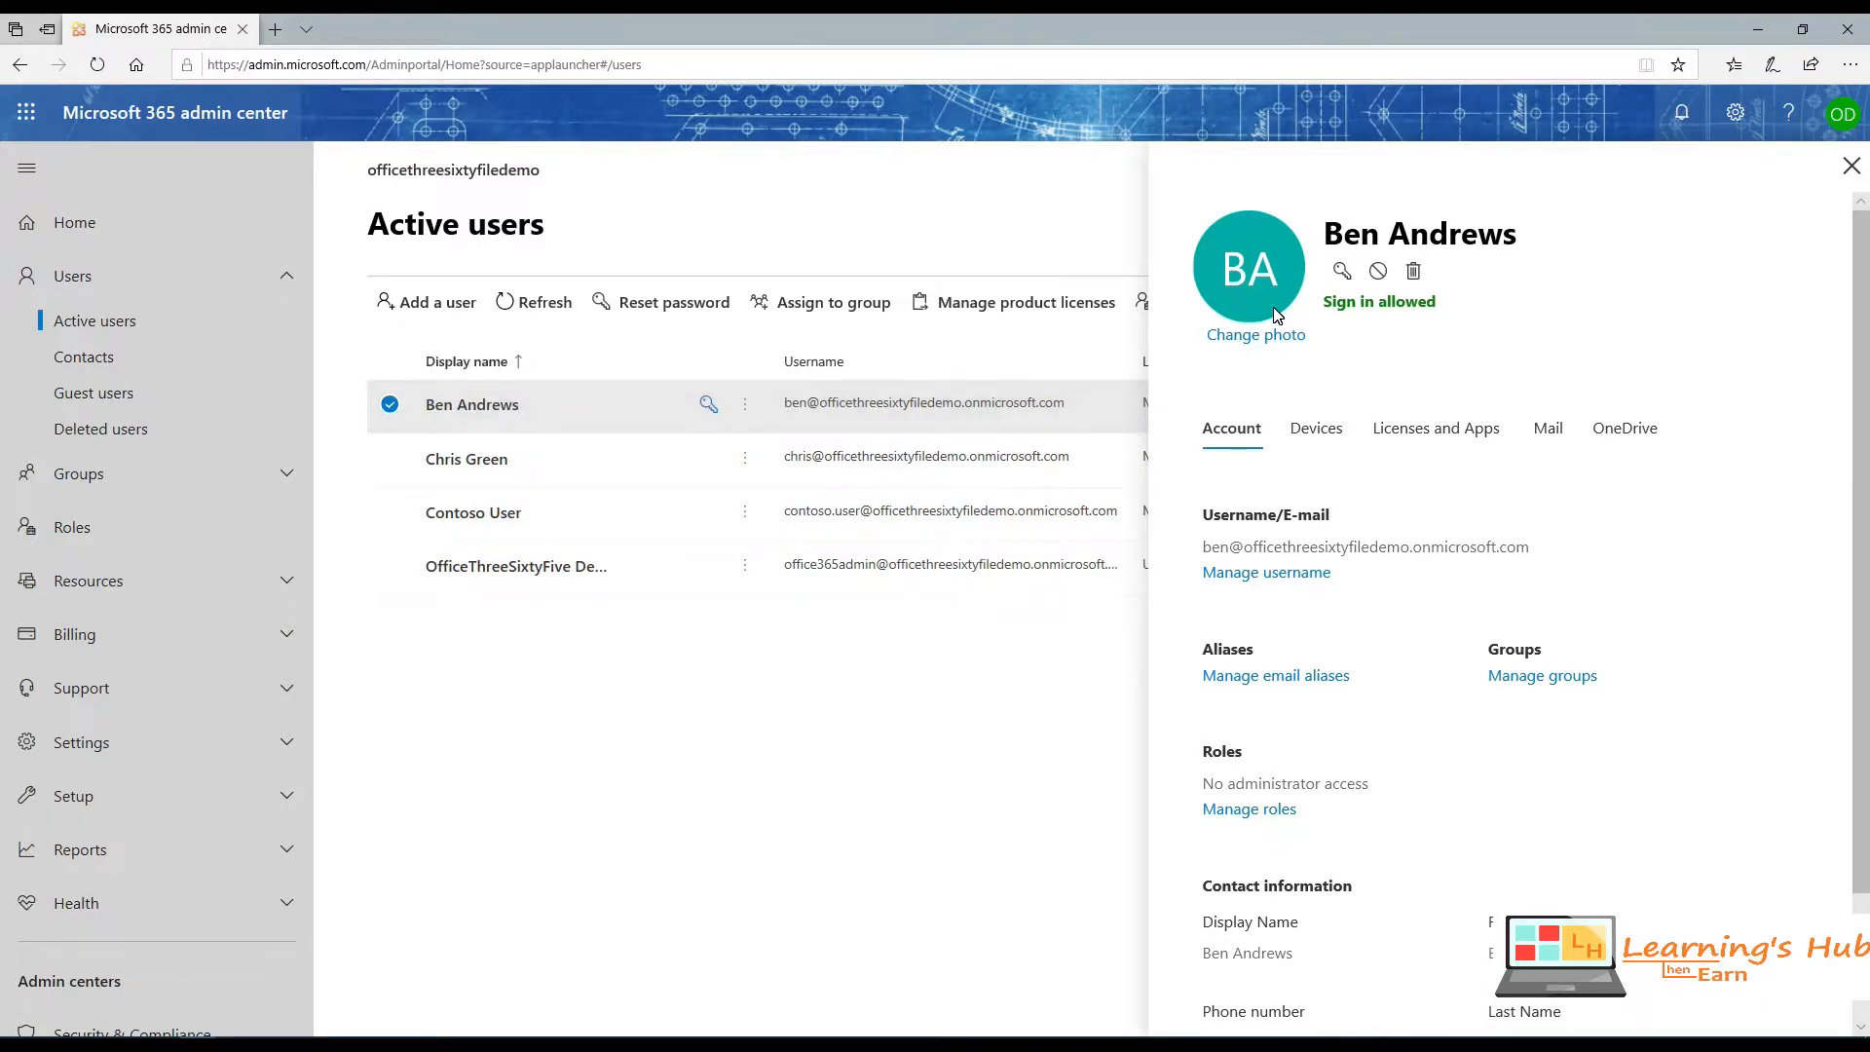
scroll(1277, 315, down, 2)
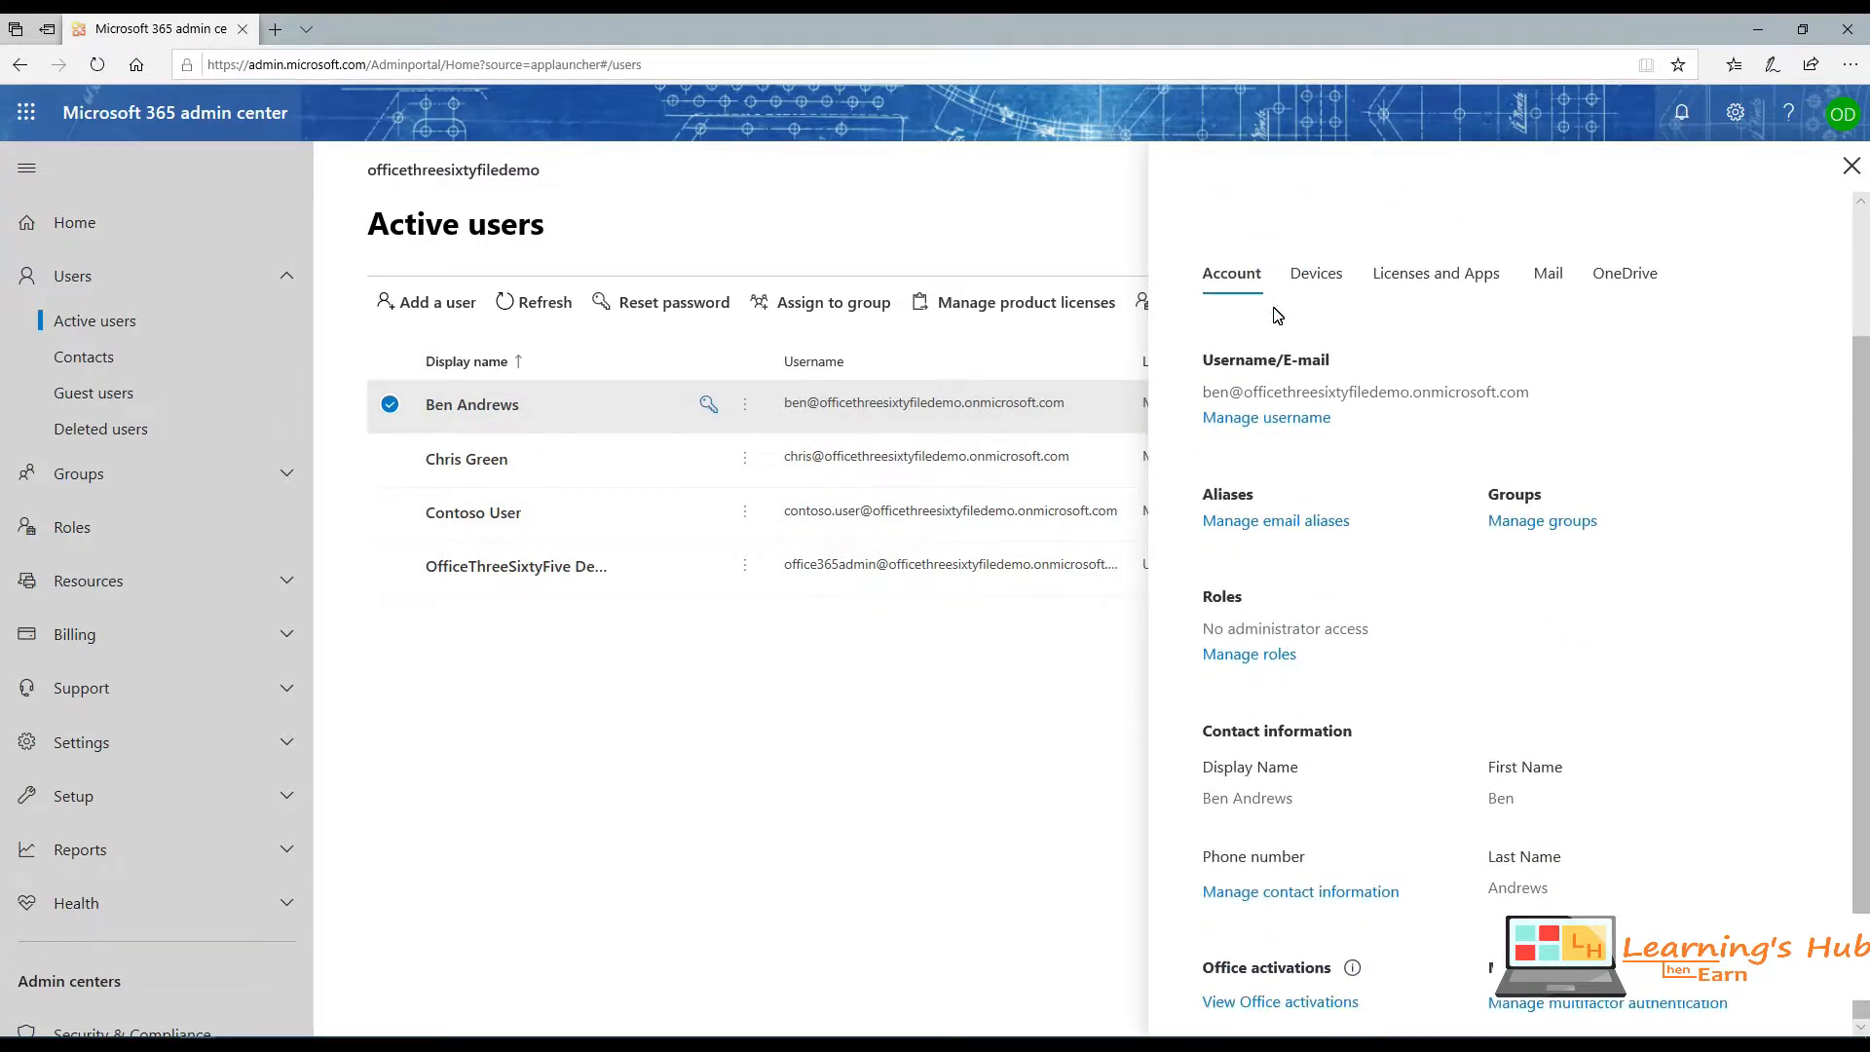
scroll(1277, 315, up, 2)
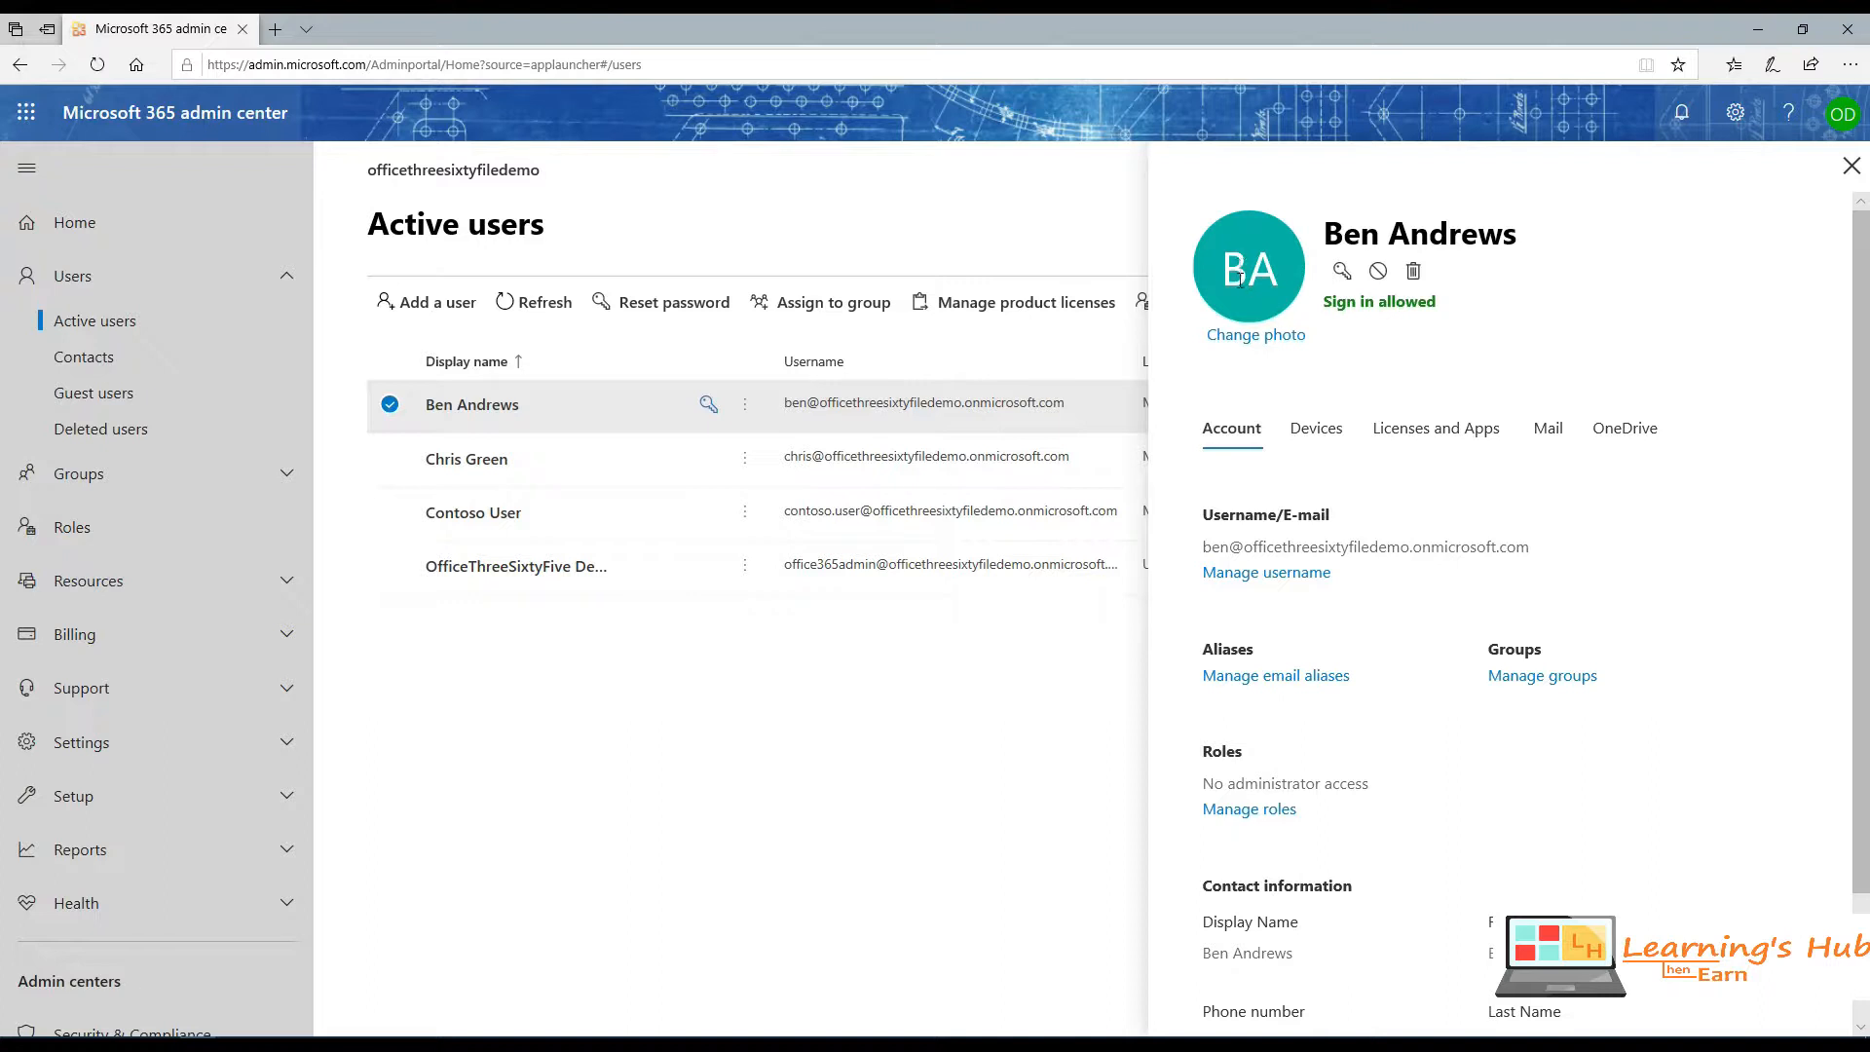
click(1245, 339)
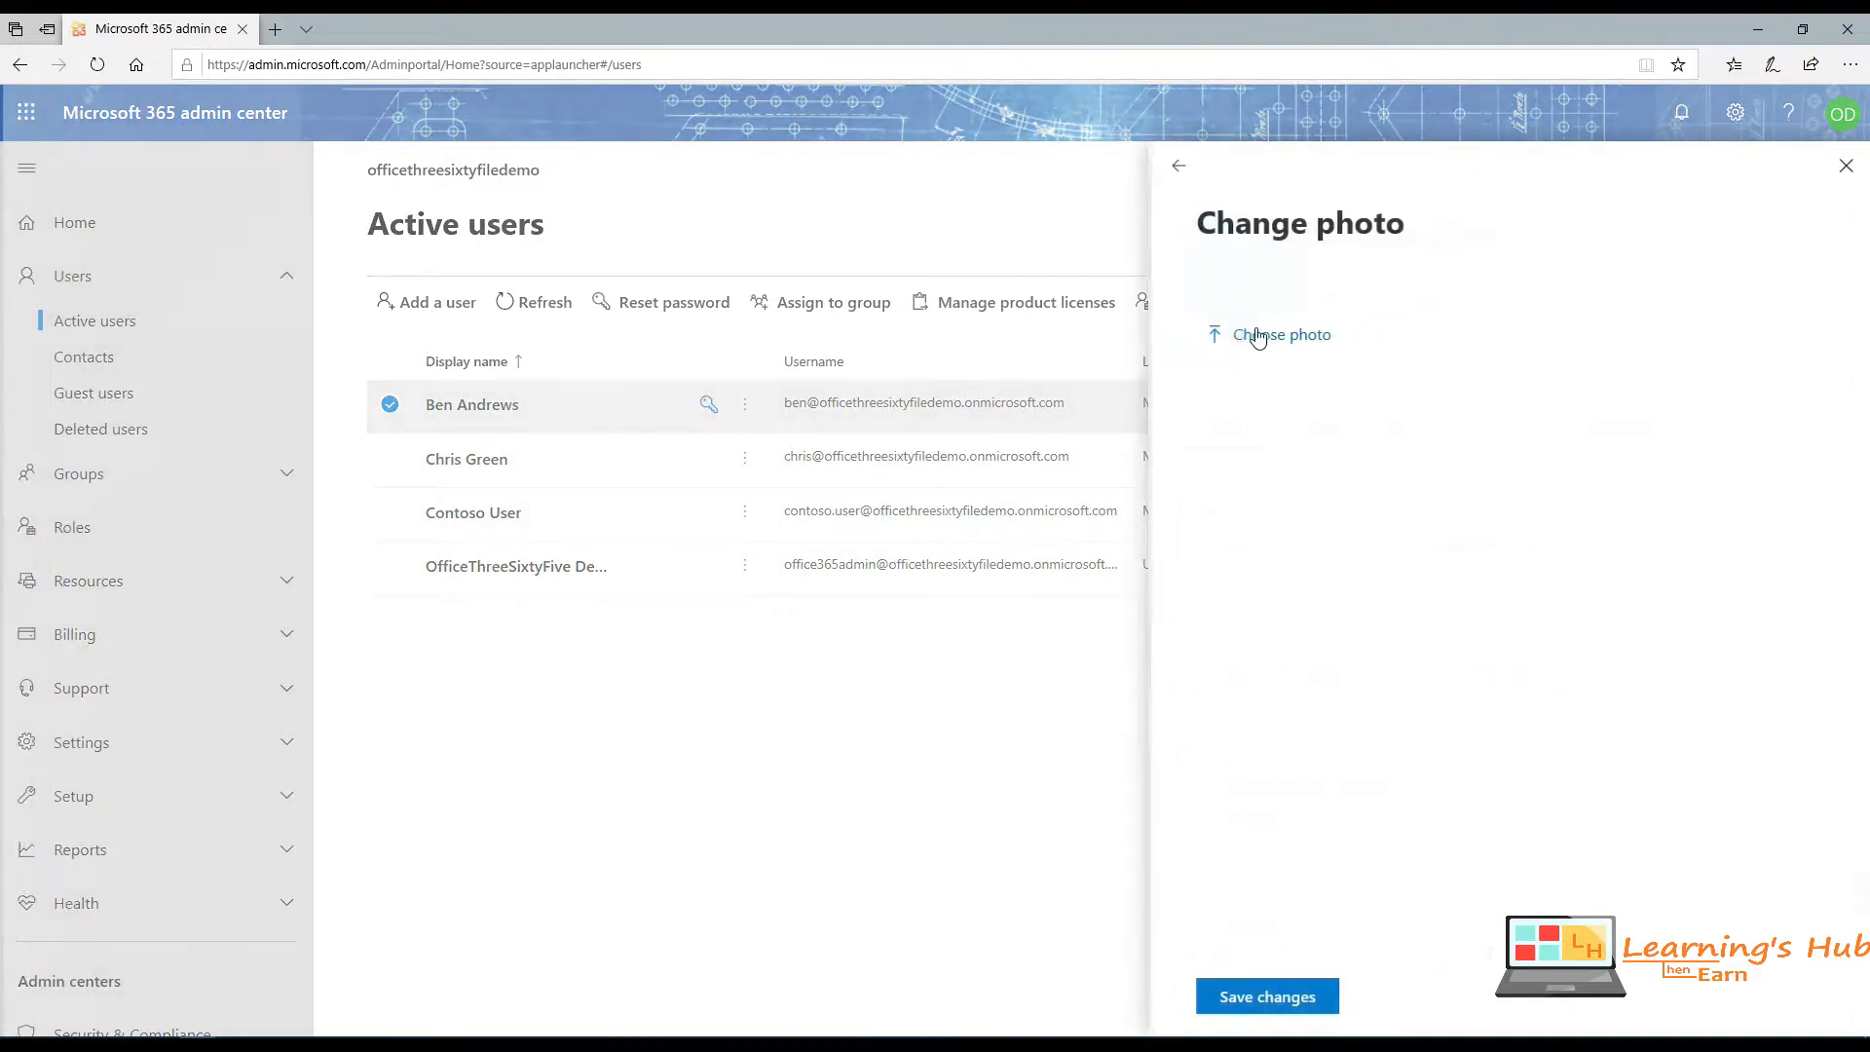
click(1177, 168)
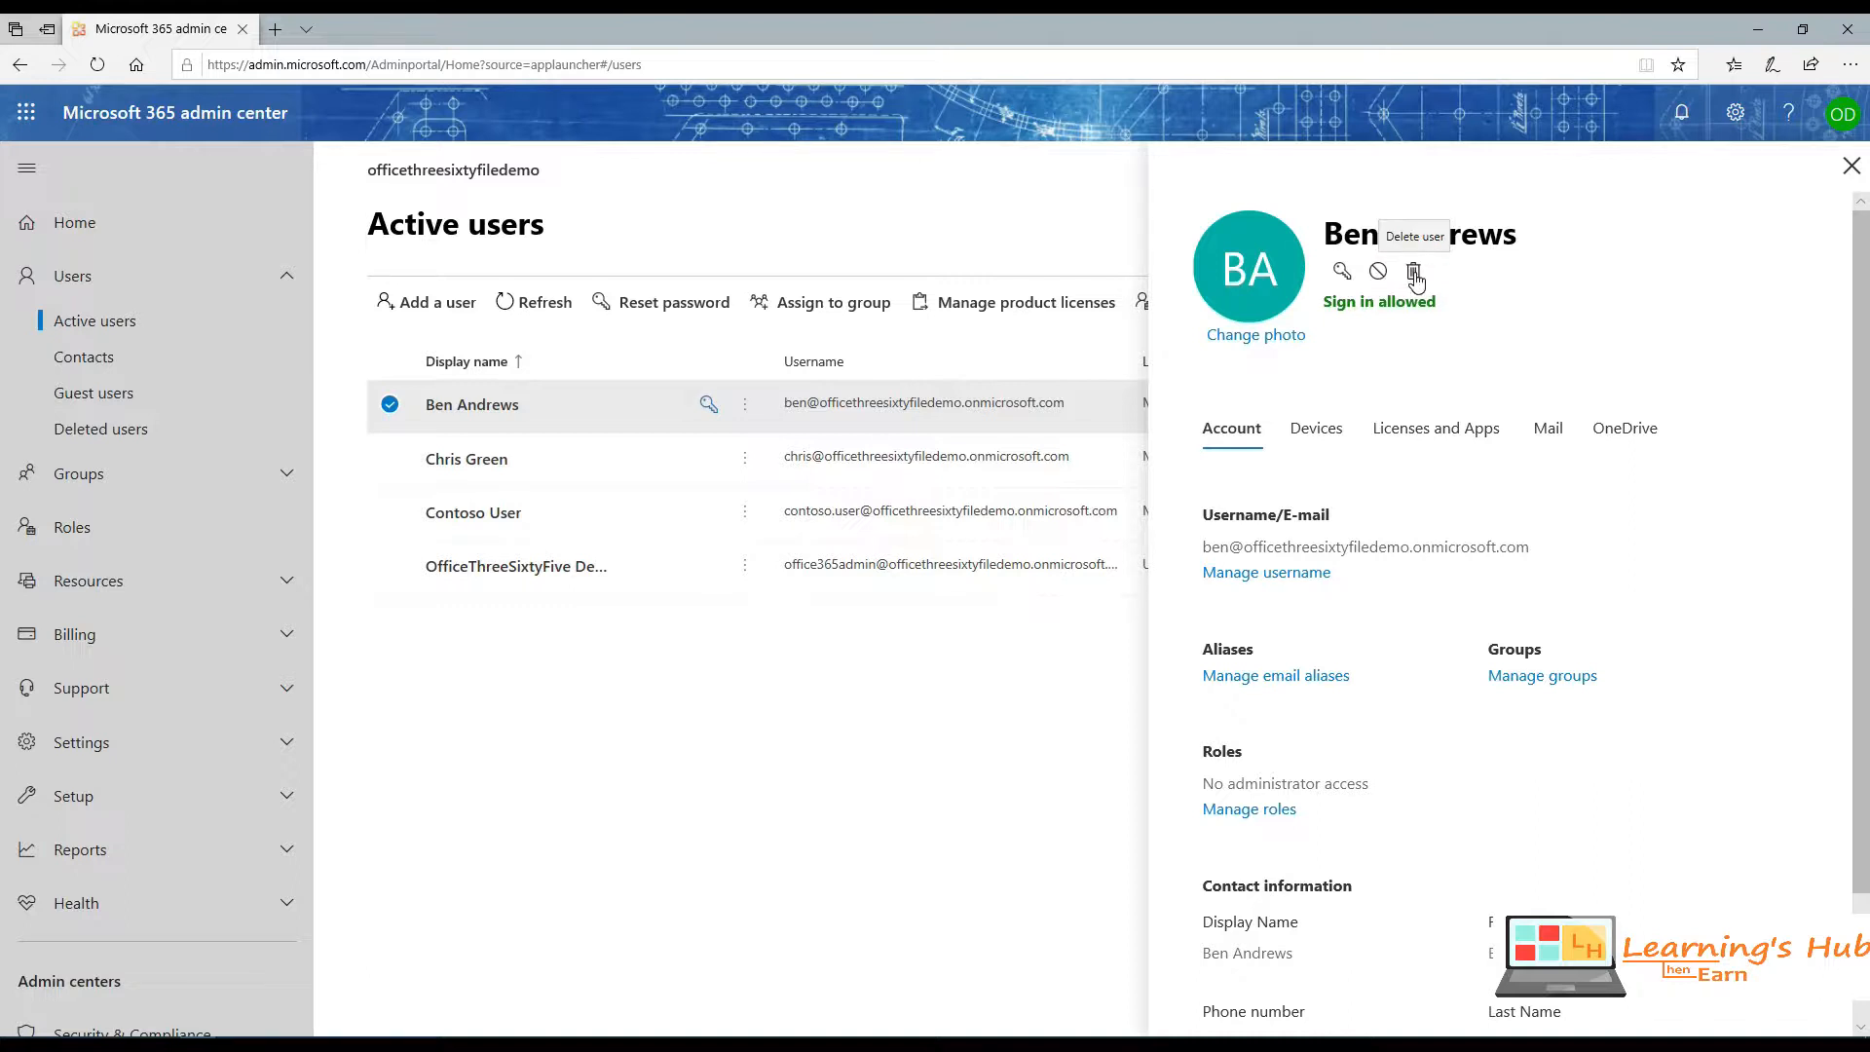
scroll(1412, 282, down, 2)
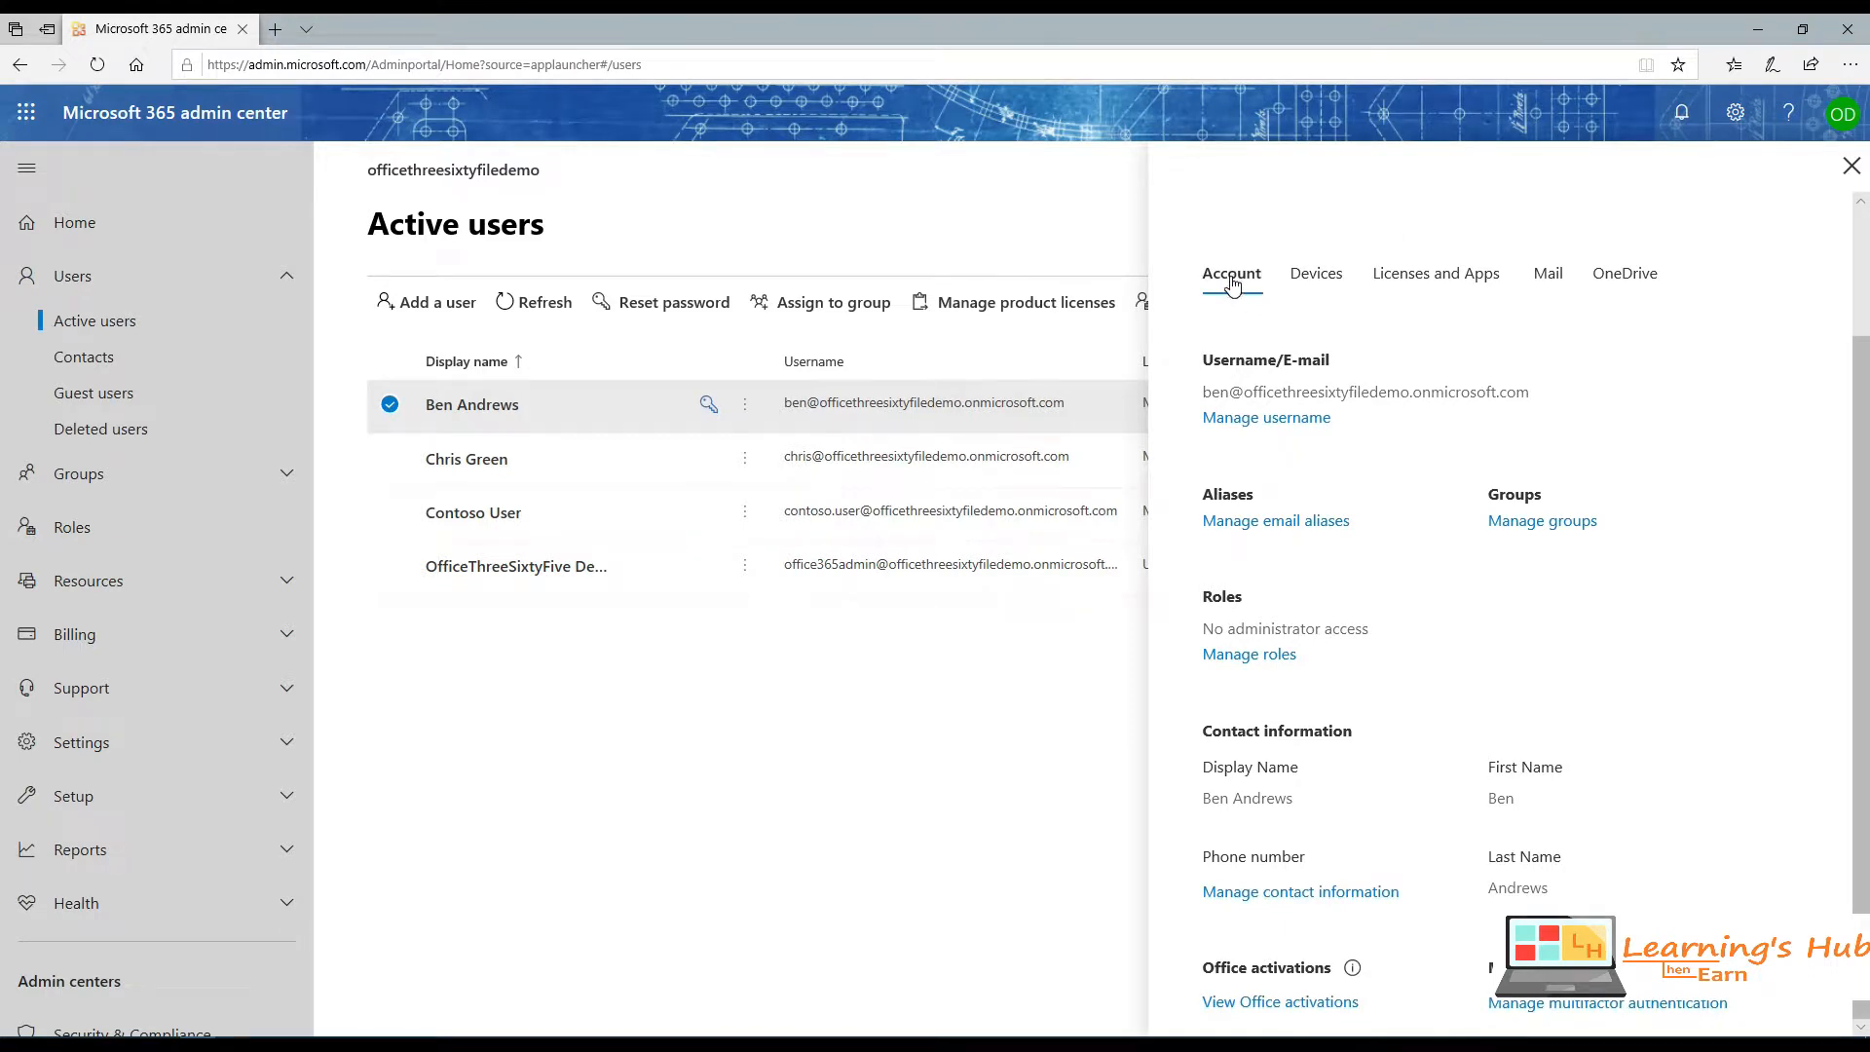
Add the user's last name as a prefix to the username and save it
click(1261, 421)
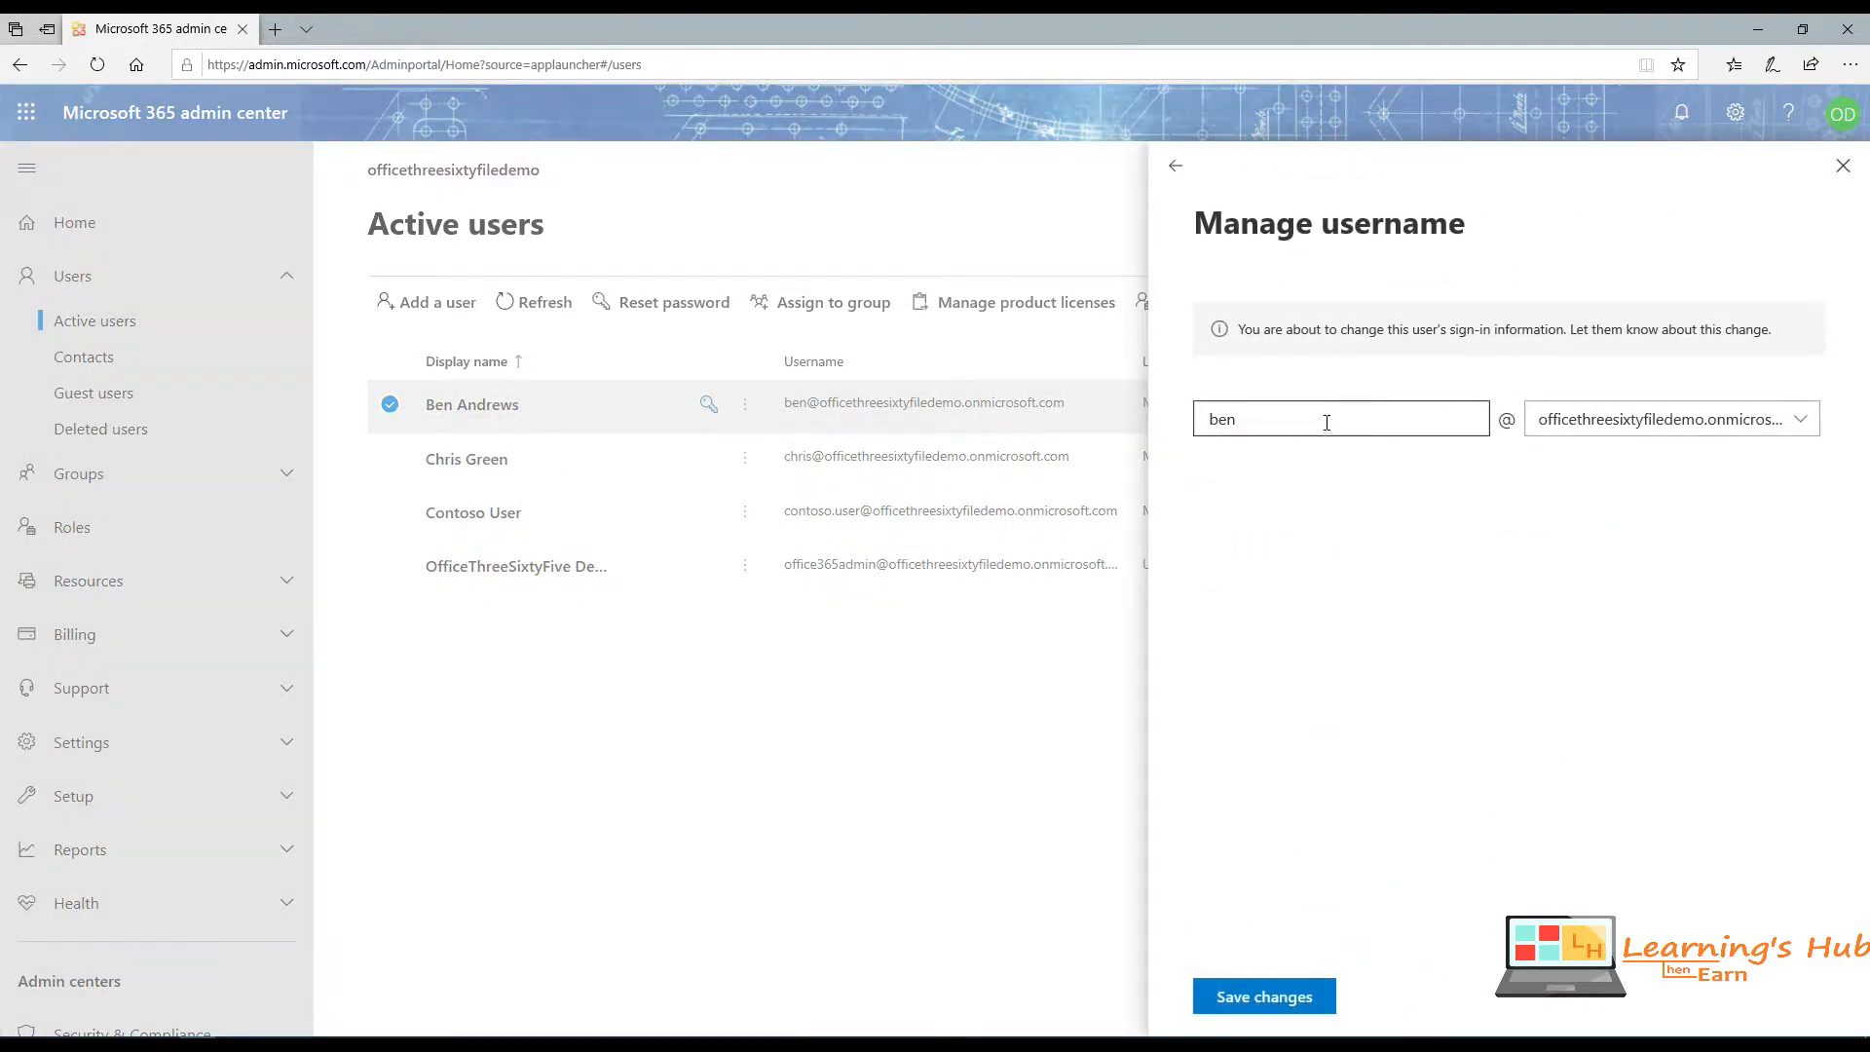
click(1315, 417)
text(andre)
text(w)
text(.)
click(1265, 997)
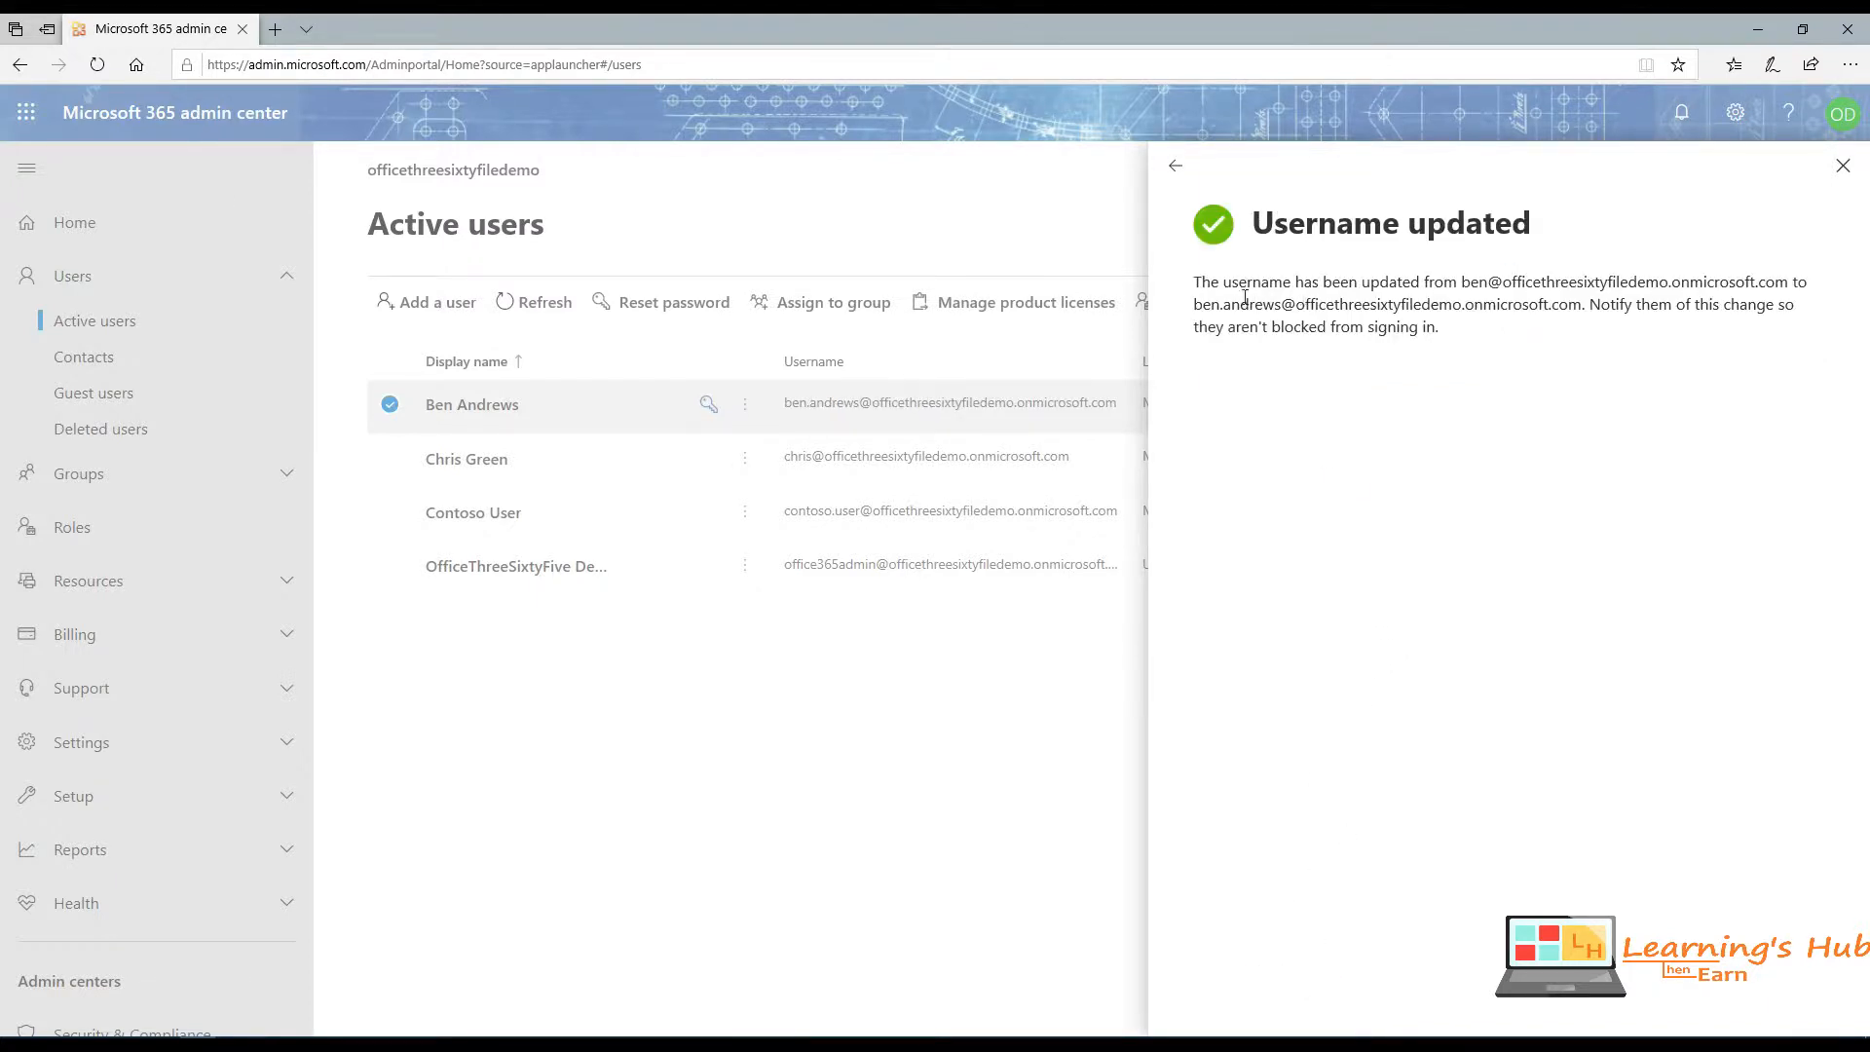
Return from the 'Username updated' confirmation to the account details showing the new username
drag(1201, 282, 1582, 292)
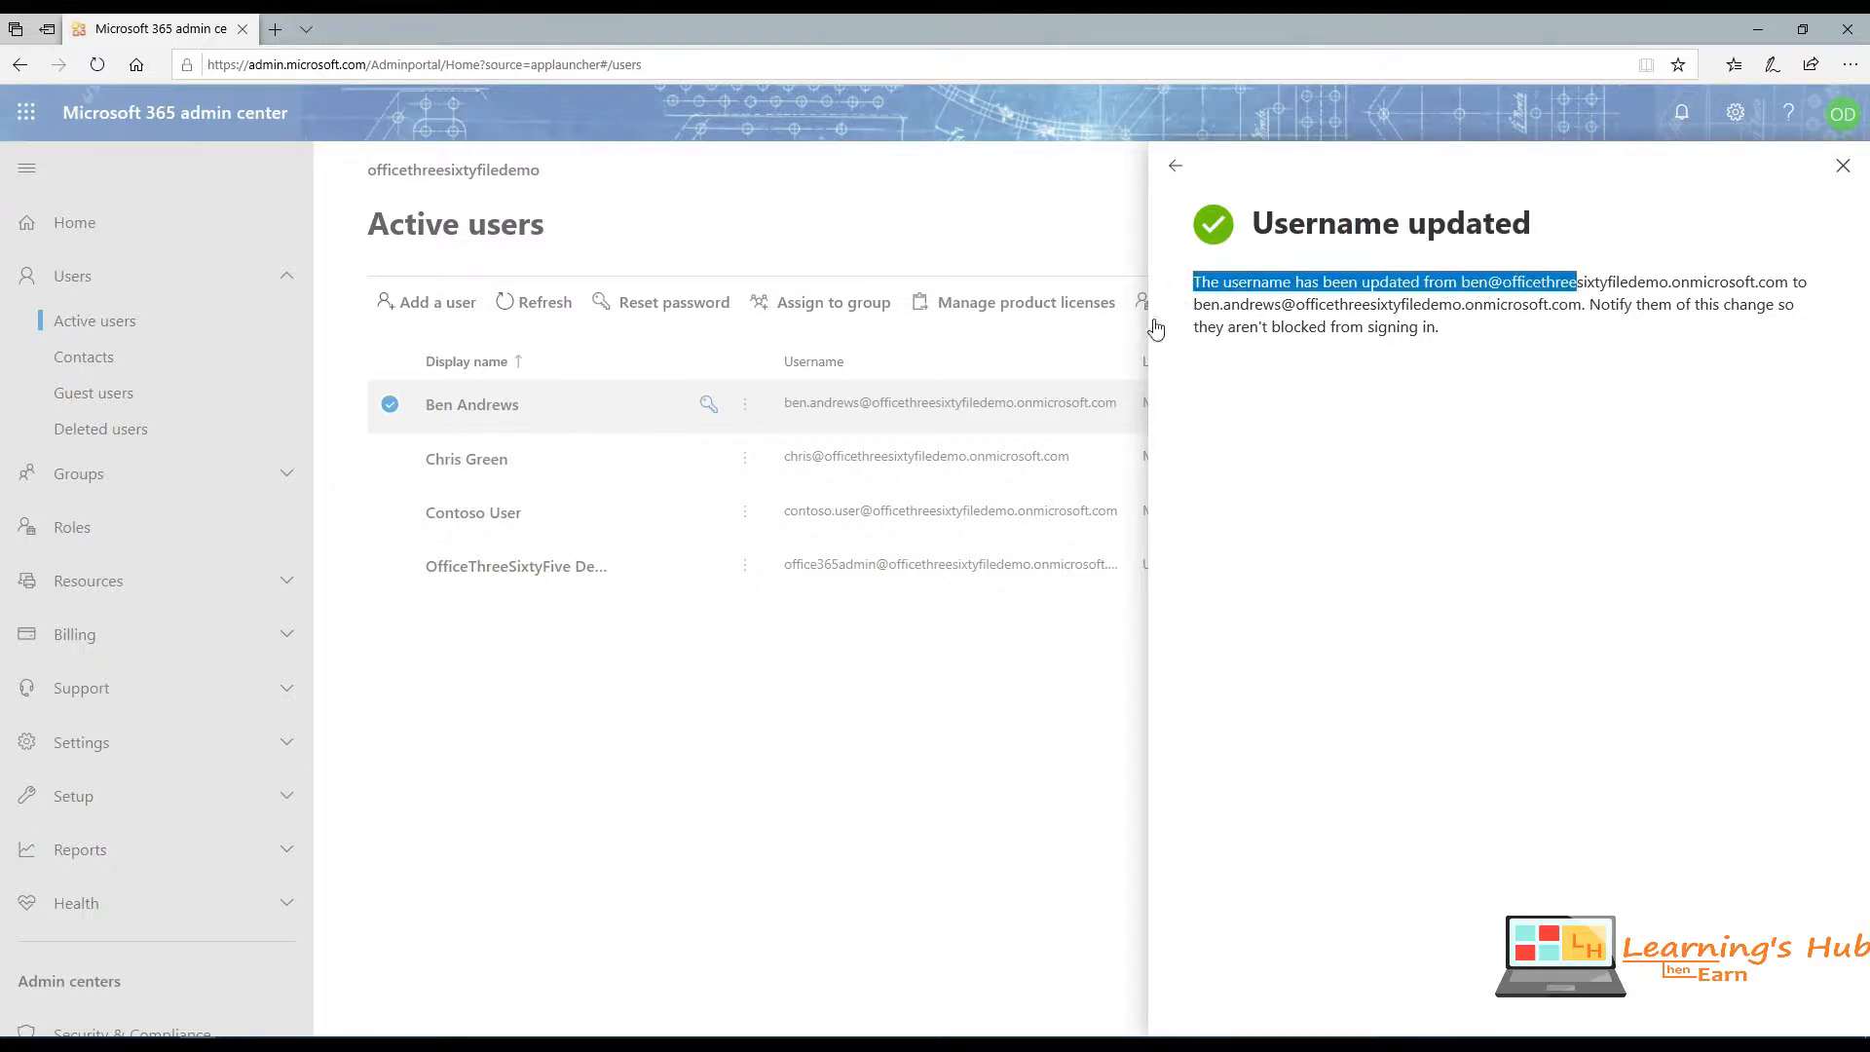
click(1196, 307)
drag(1196, 306, 1284, 305)
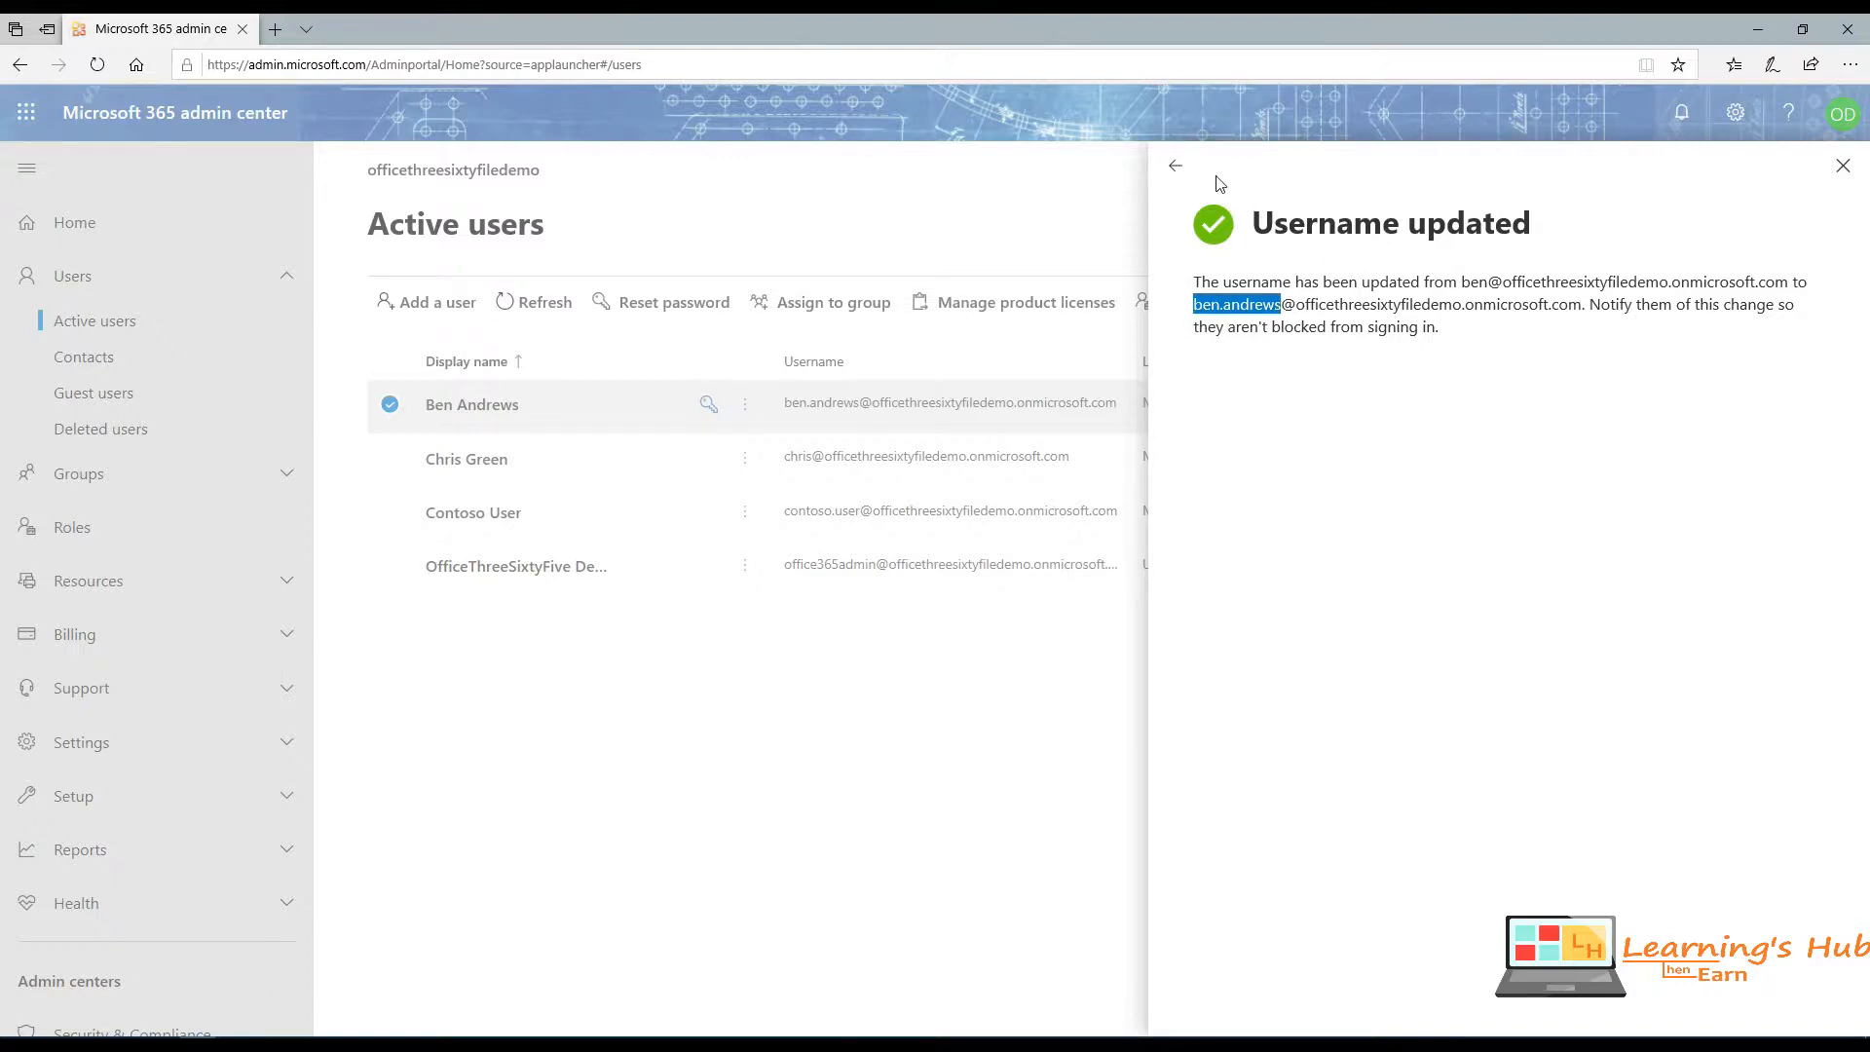
click(1178, 167)
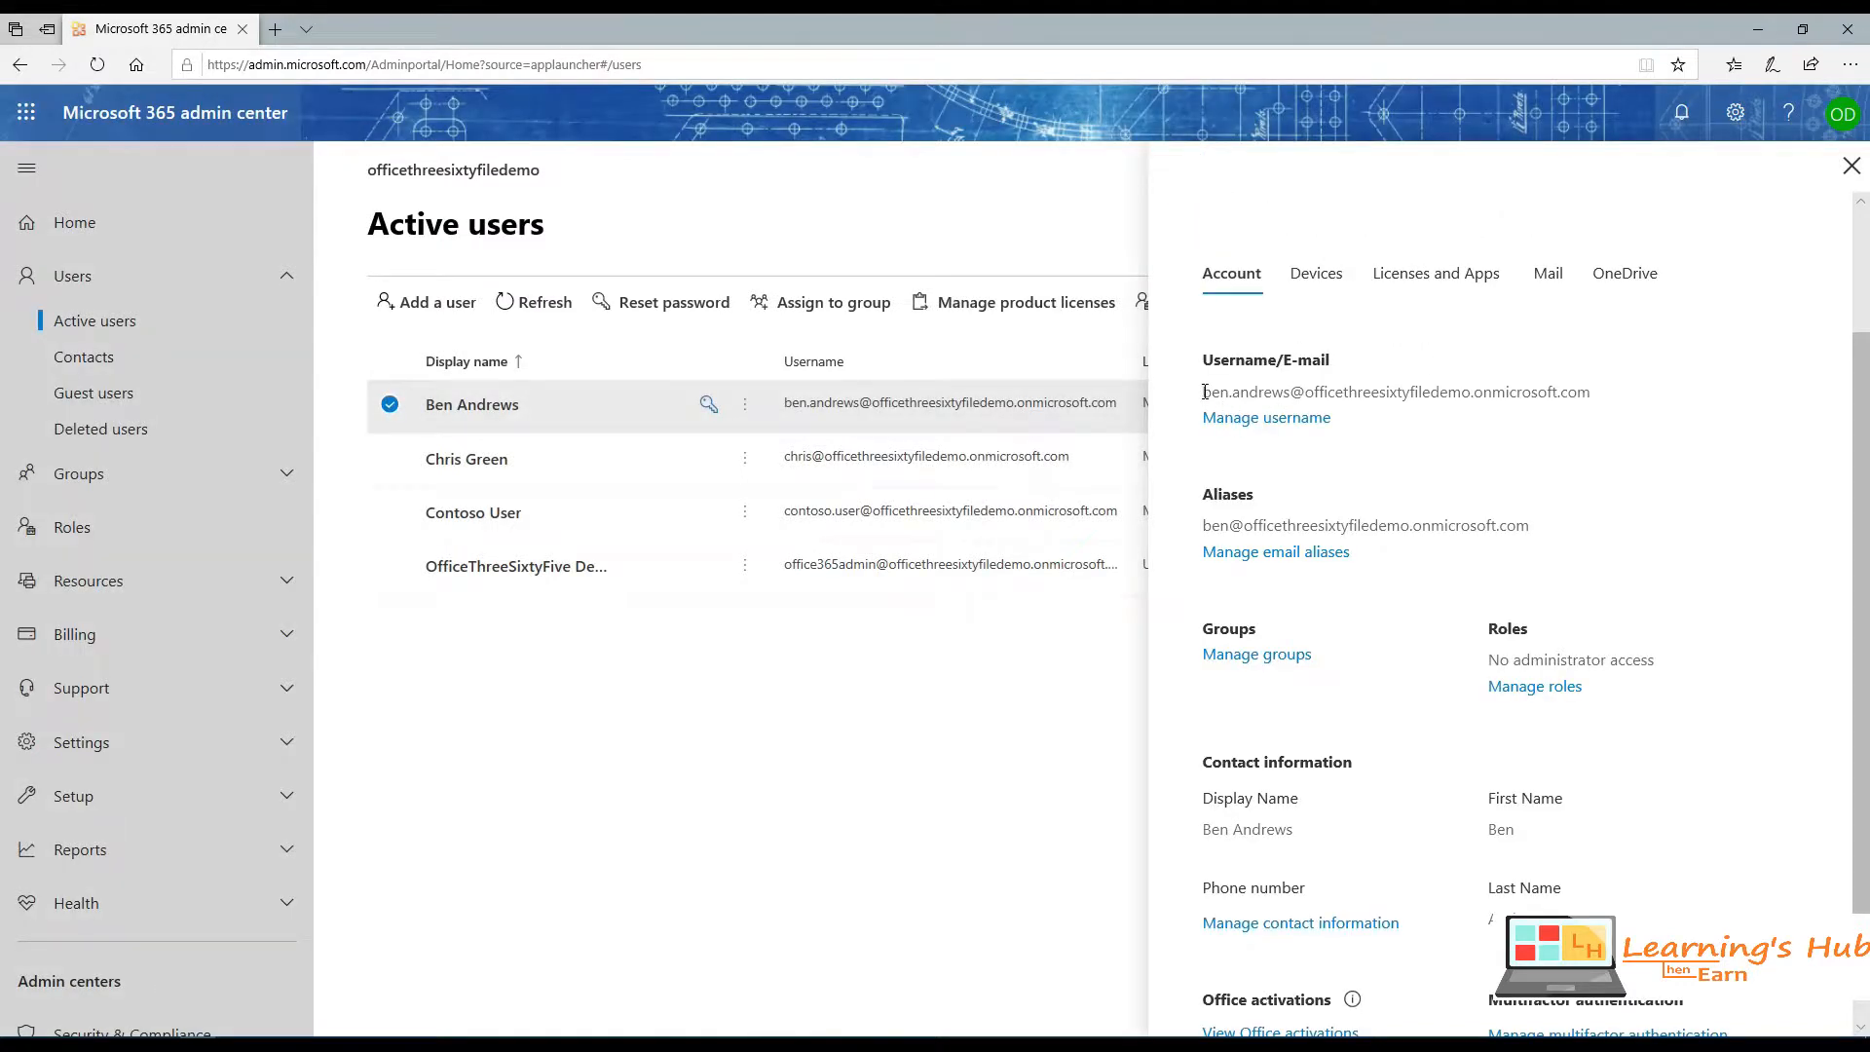
drag(1202, 391, 1601, 392)
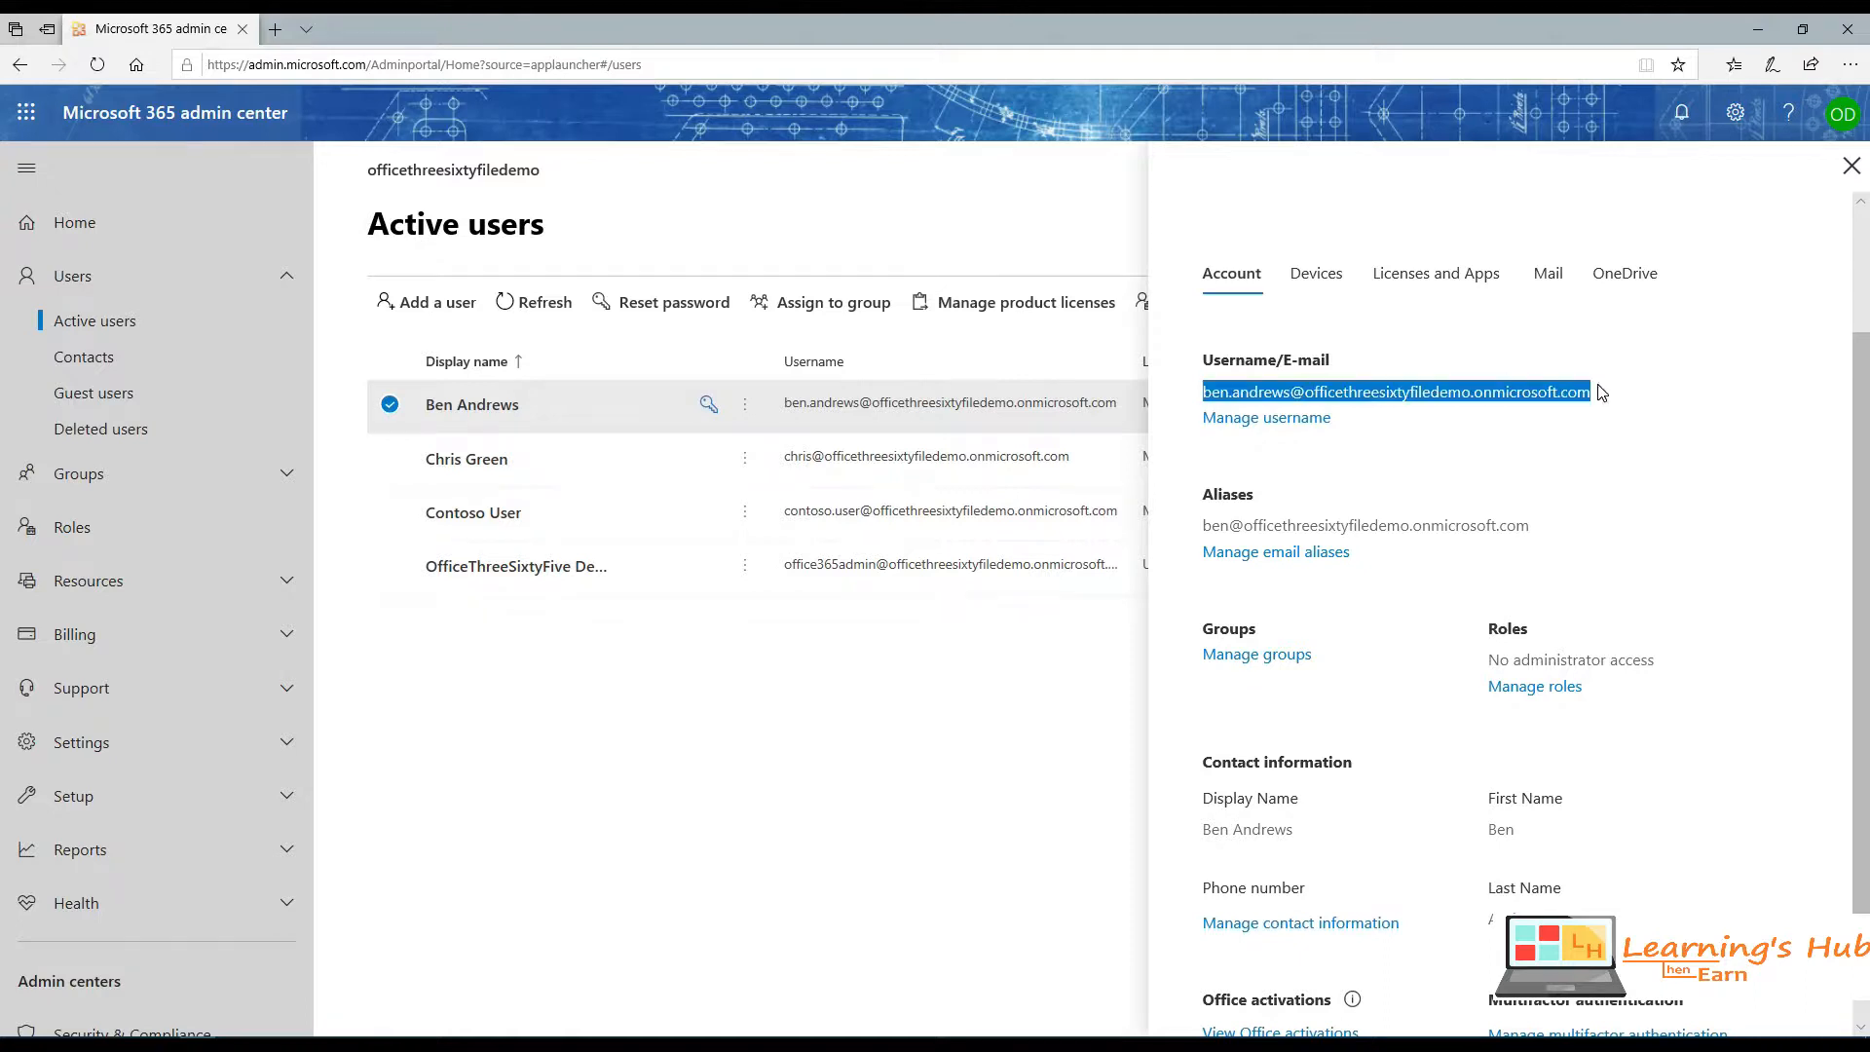
scroll(1559, 390, down, 1)
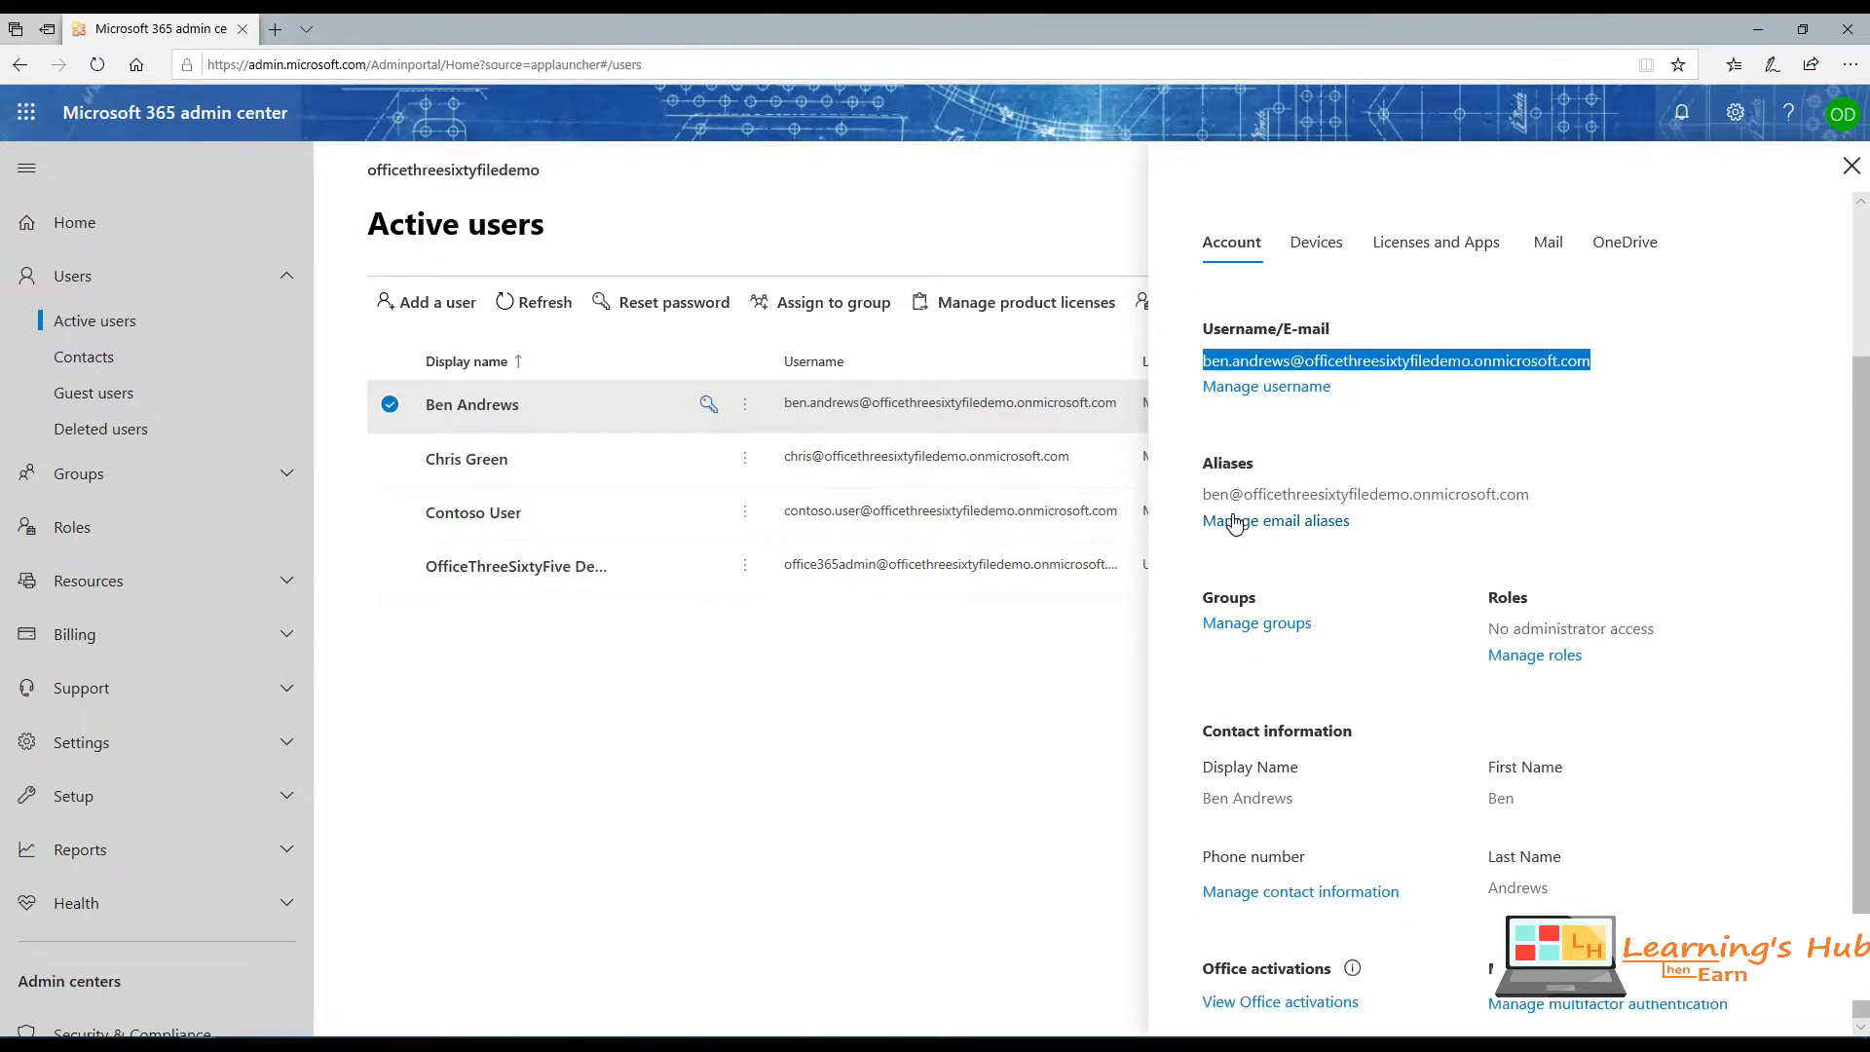
click(1269, 524)
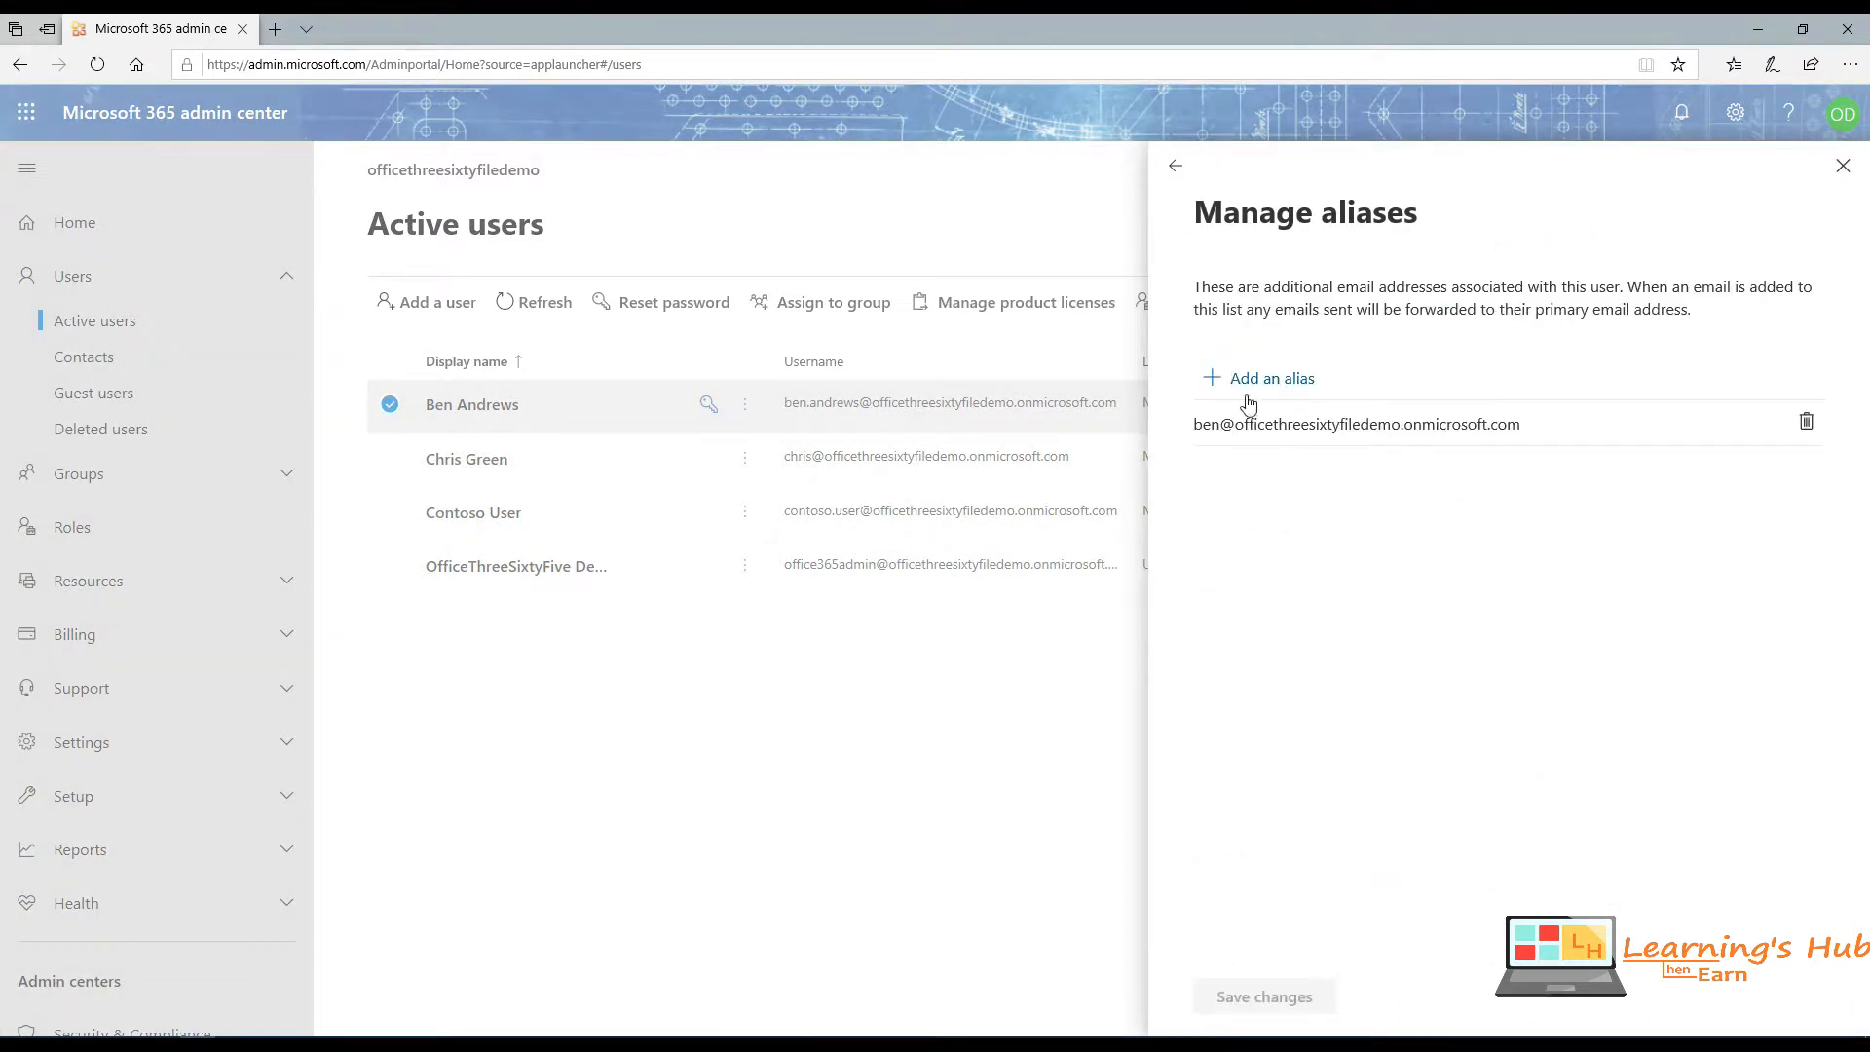
click(1218, 386)
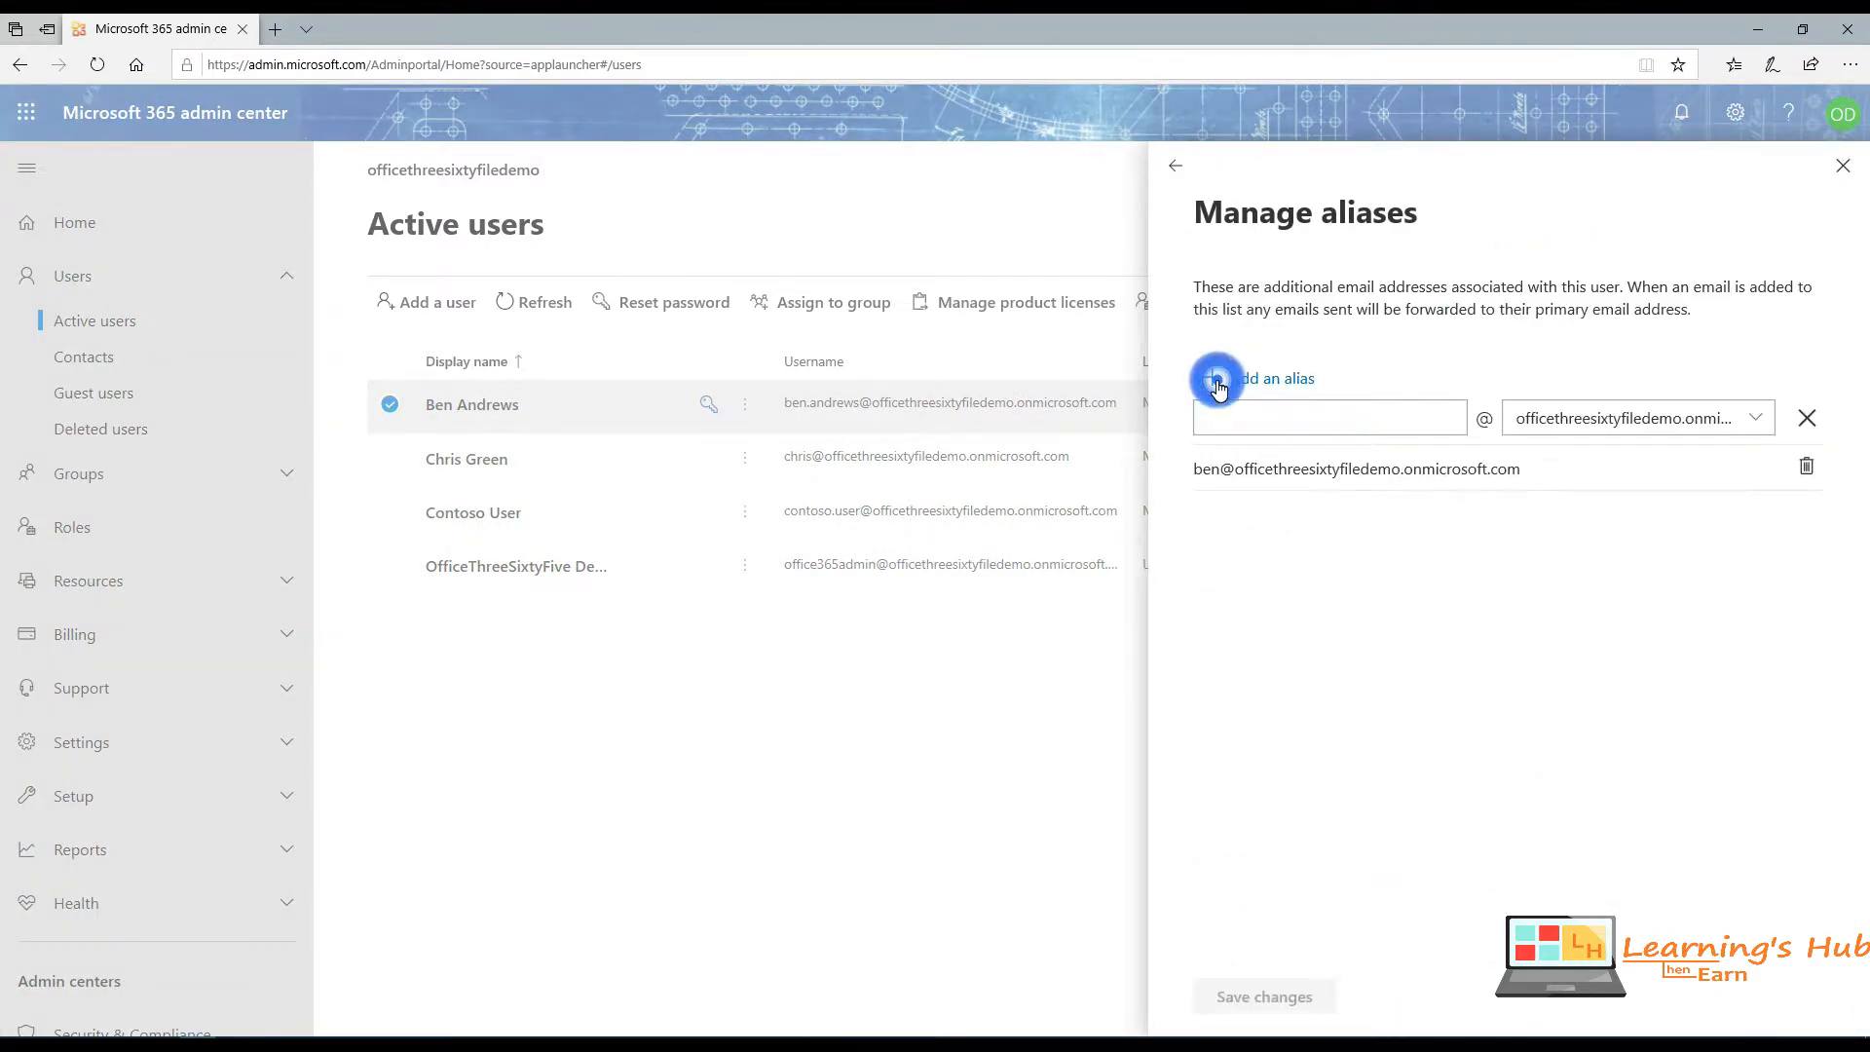
click(1300, 423)
text(user1)
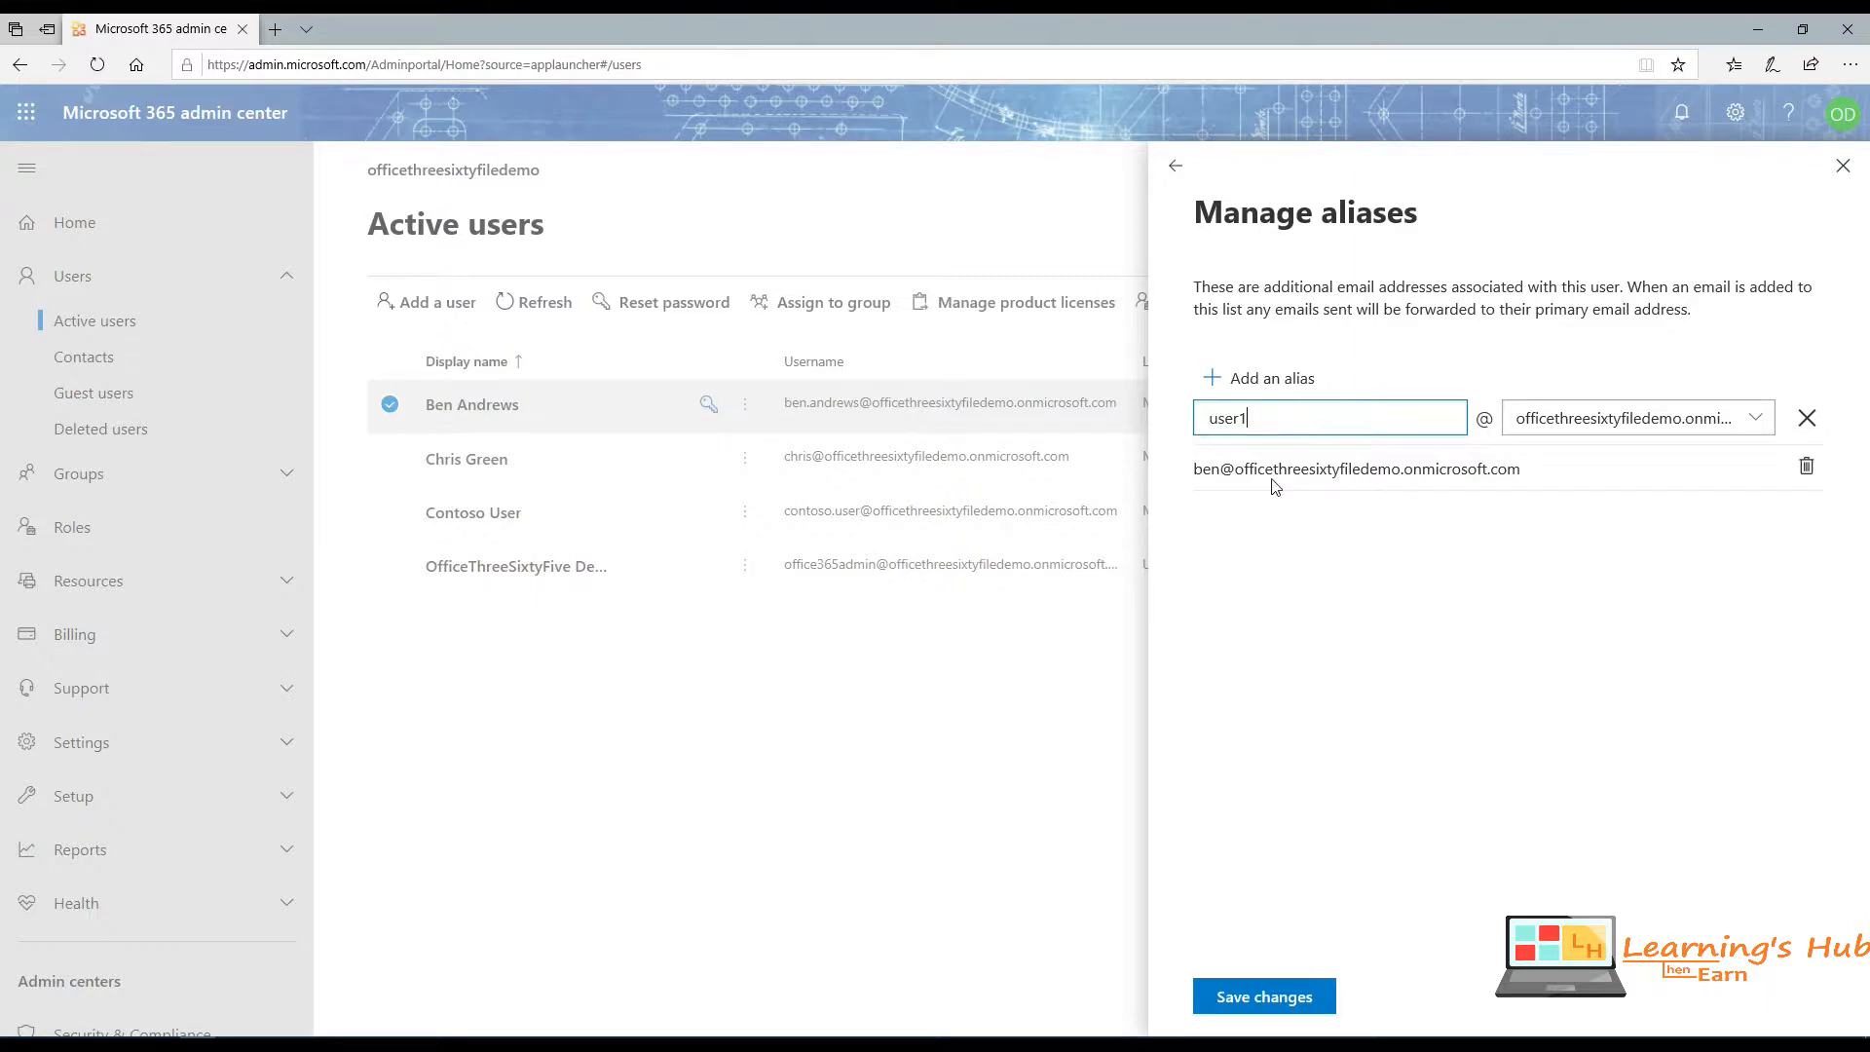
drag(1195, 469, 1564, 470)
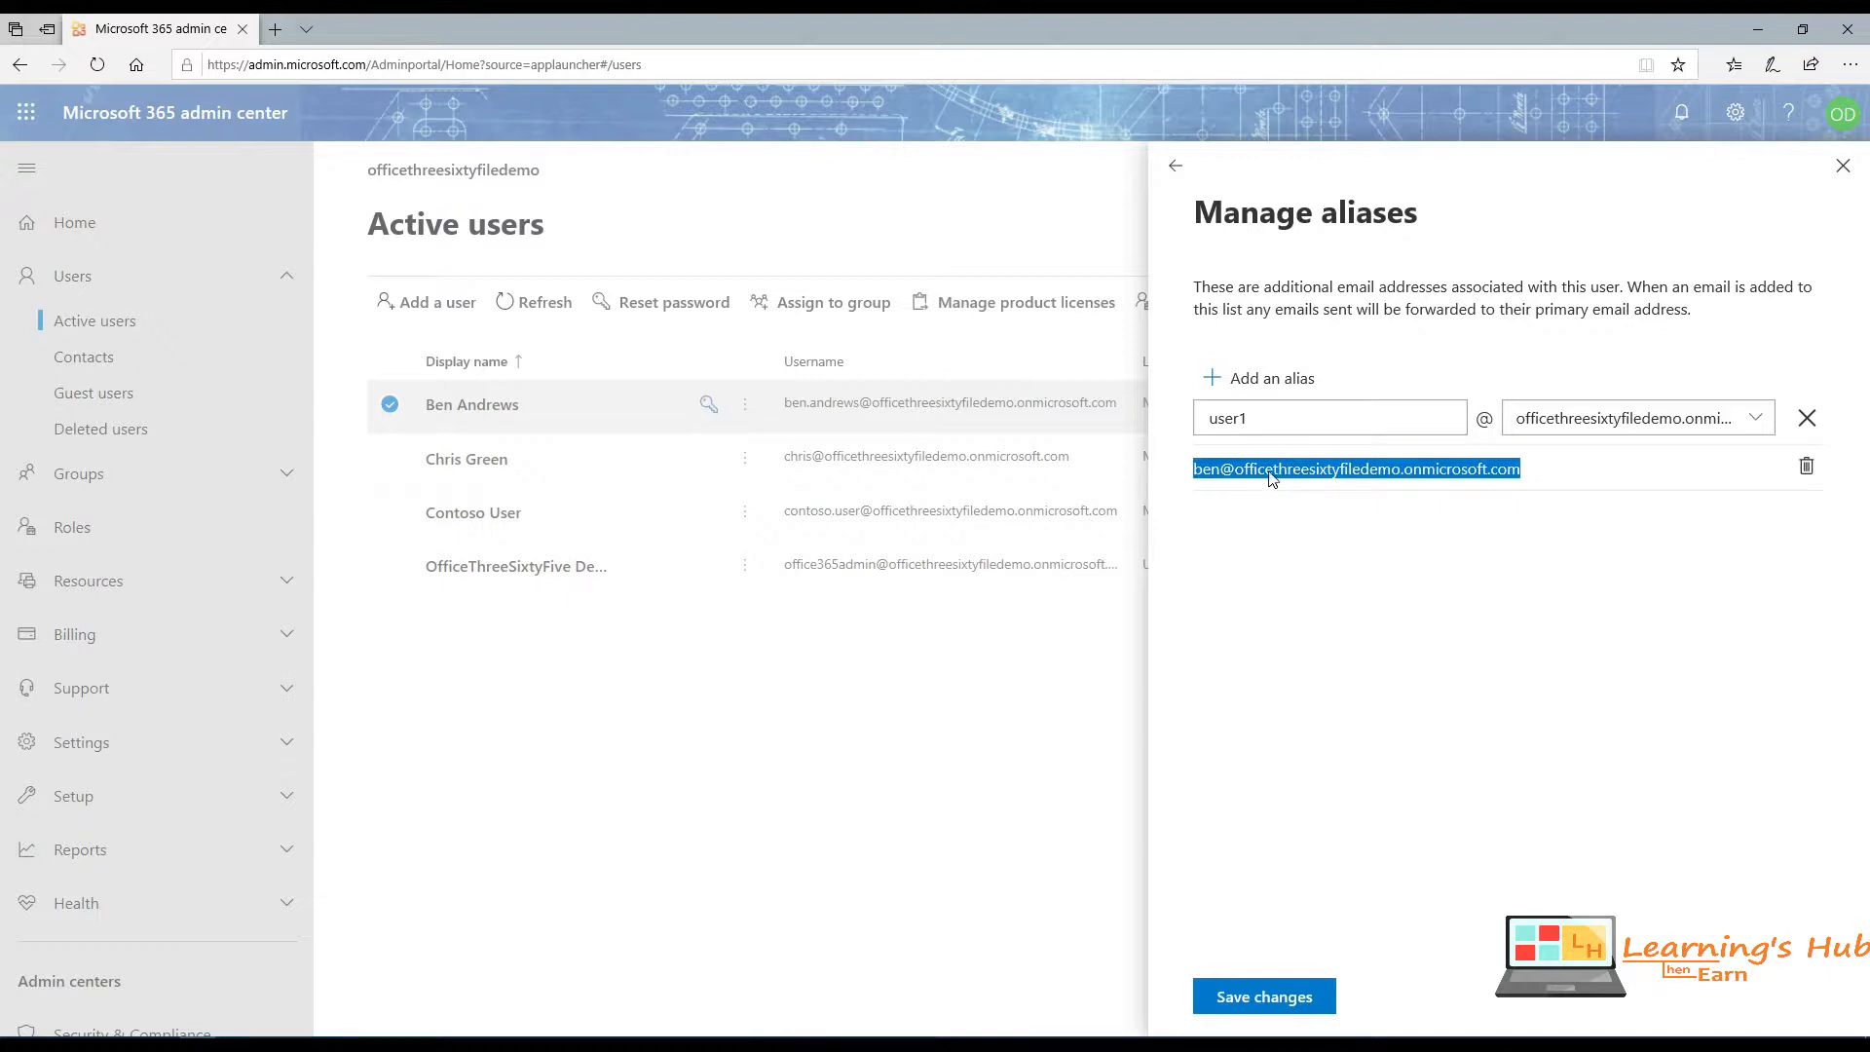
click(1174, 168)
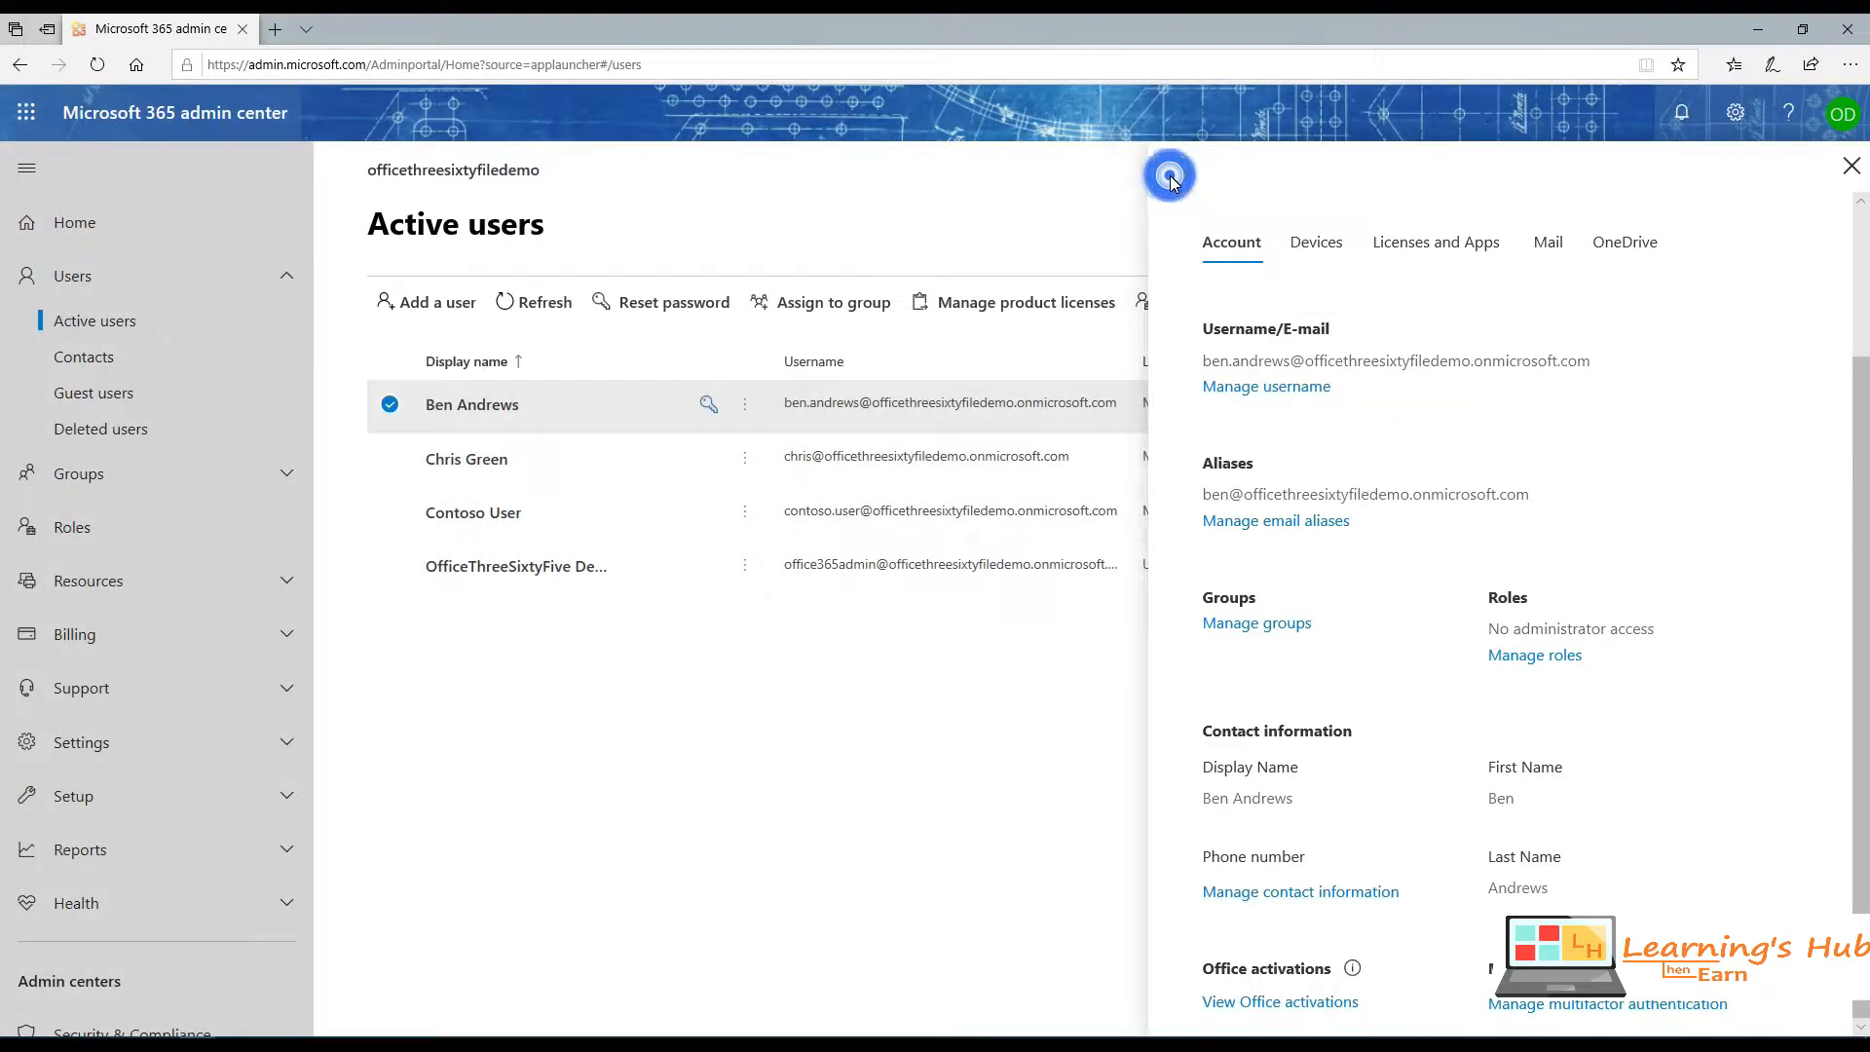
click(1244, 628)
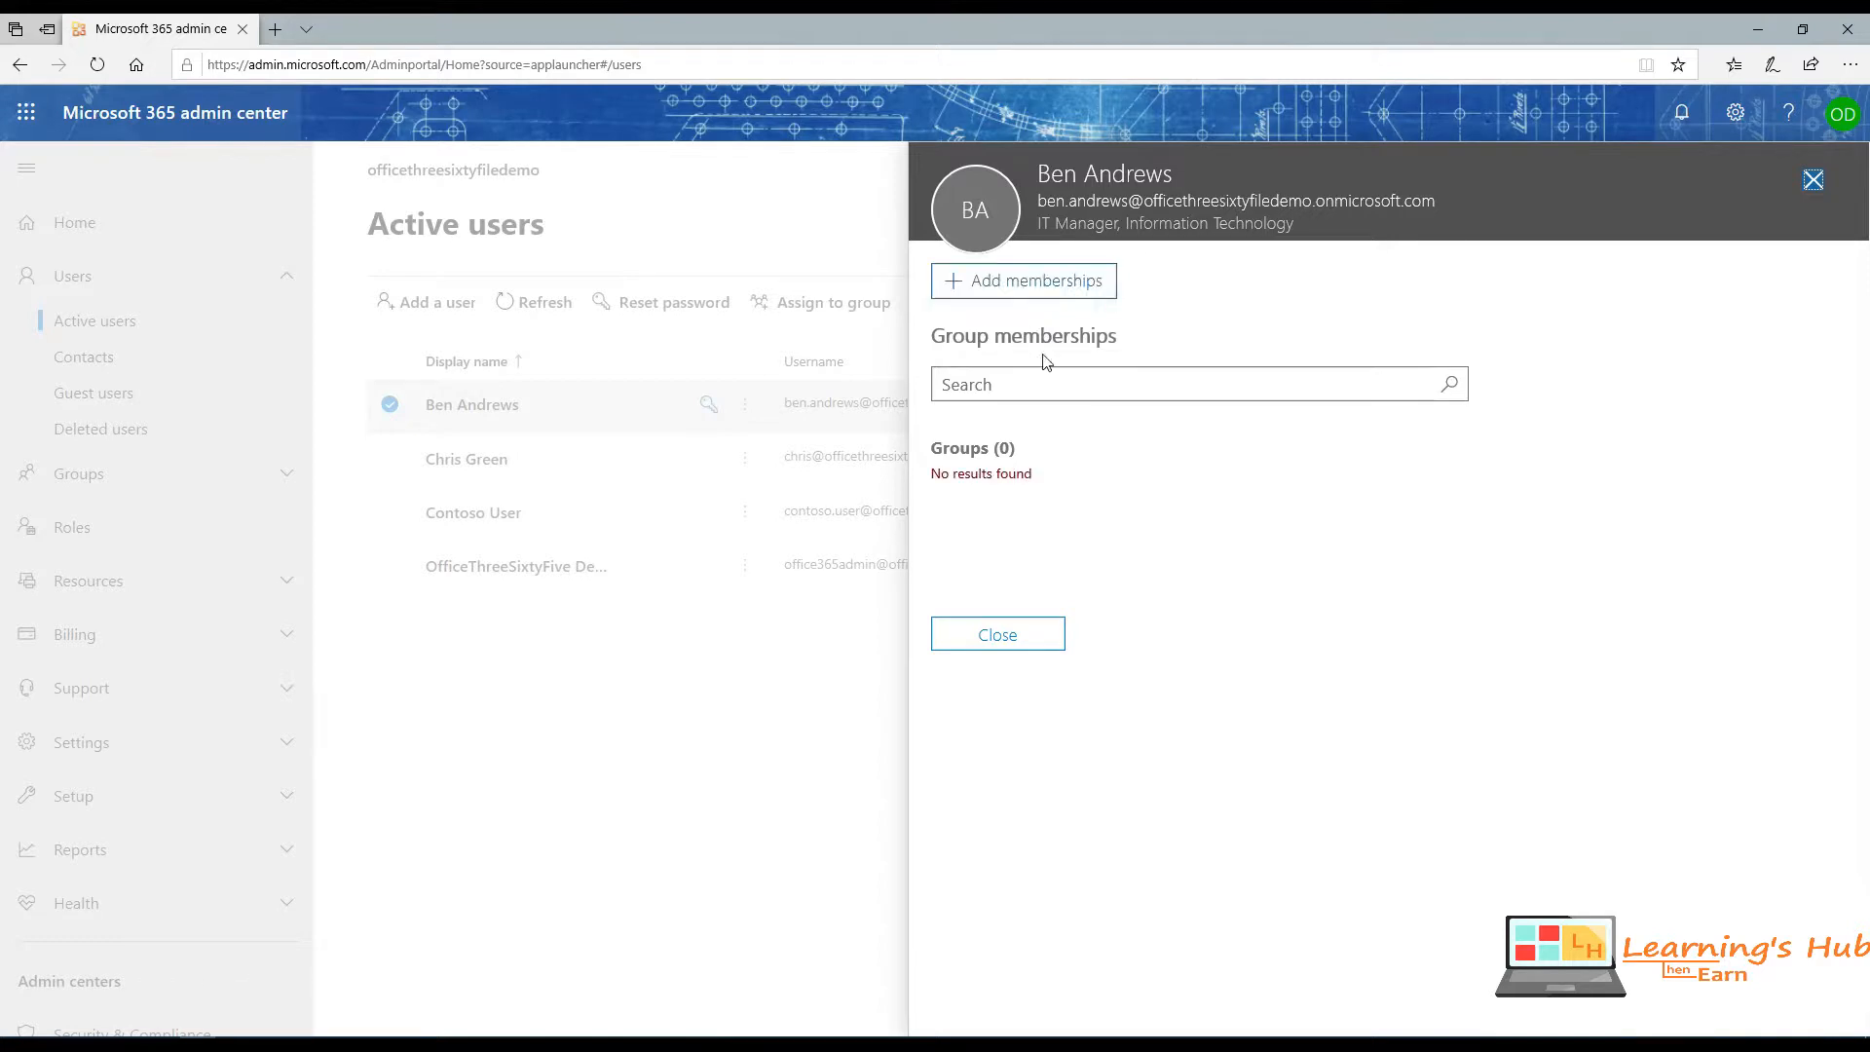
drag(1041, 173, 1182, 173)
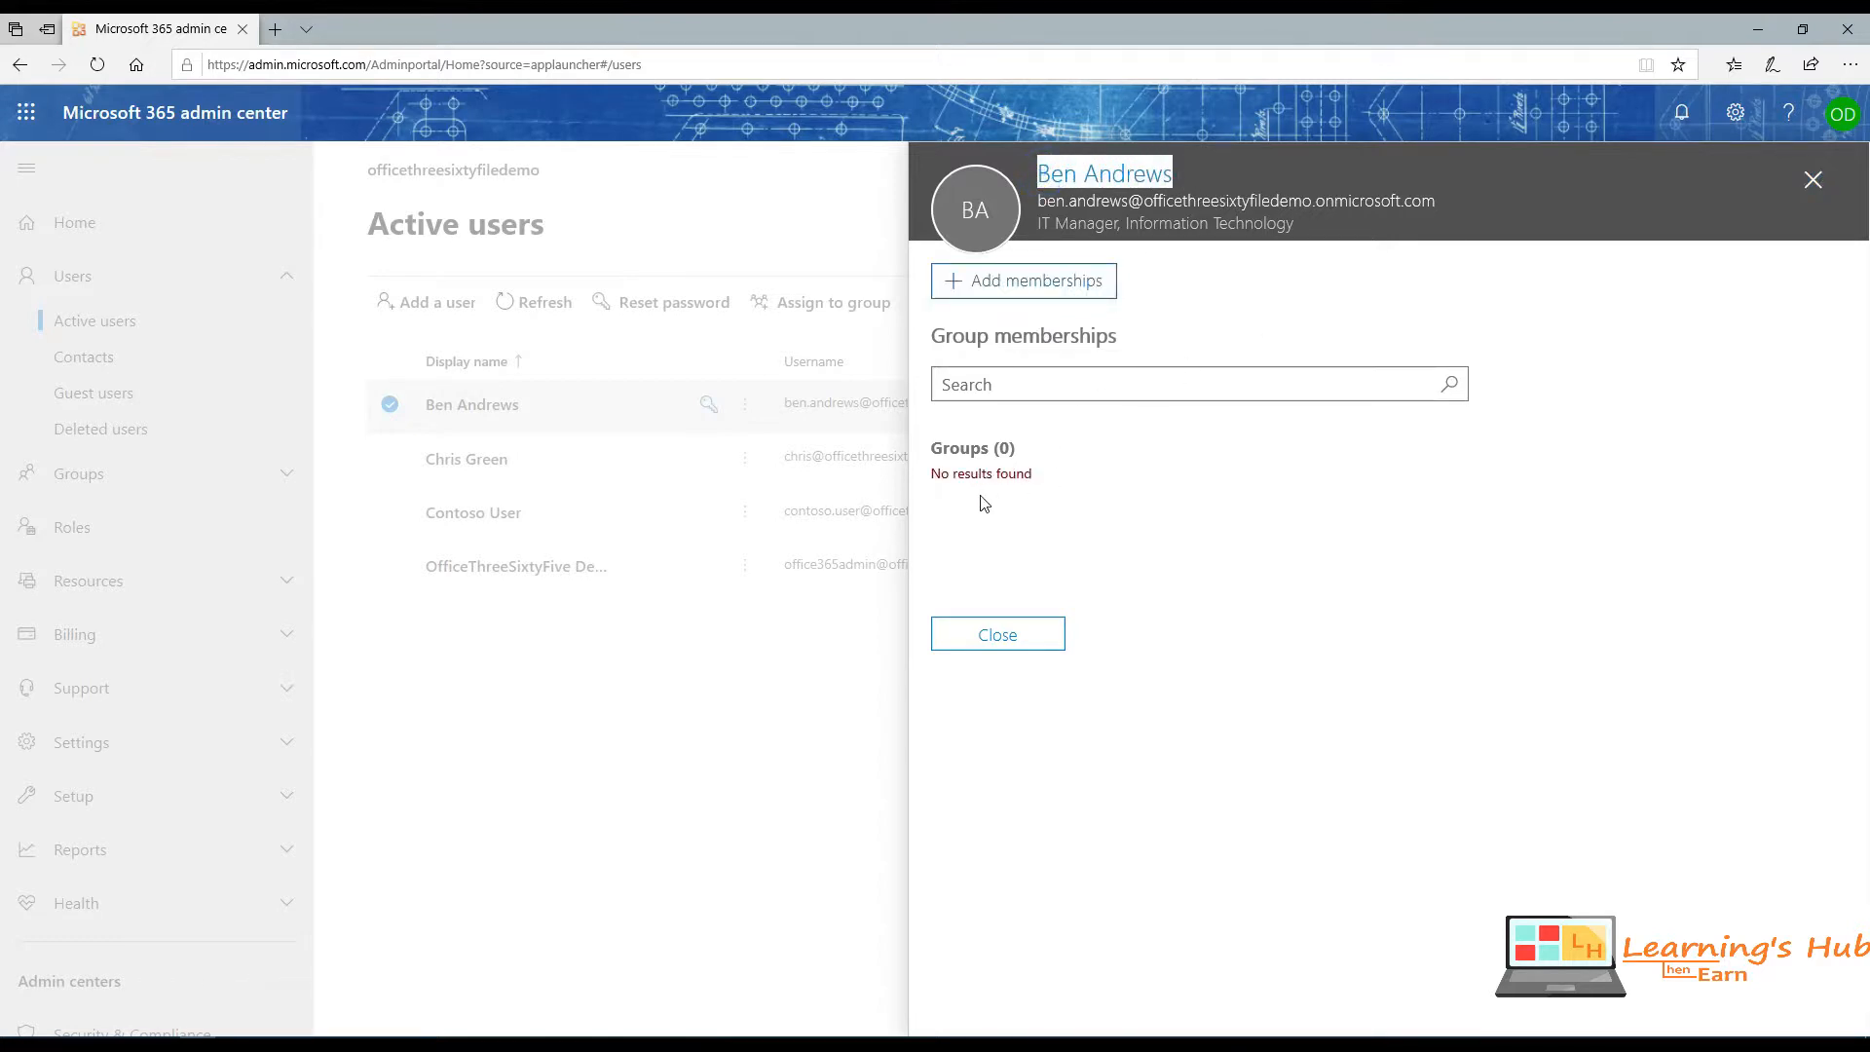
drag(930, 475, 1044, 475)
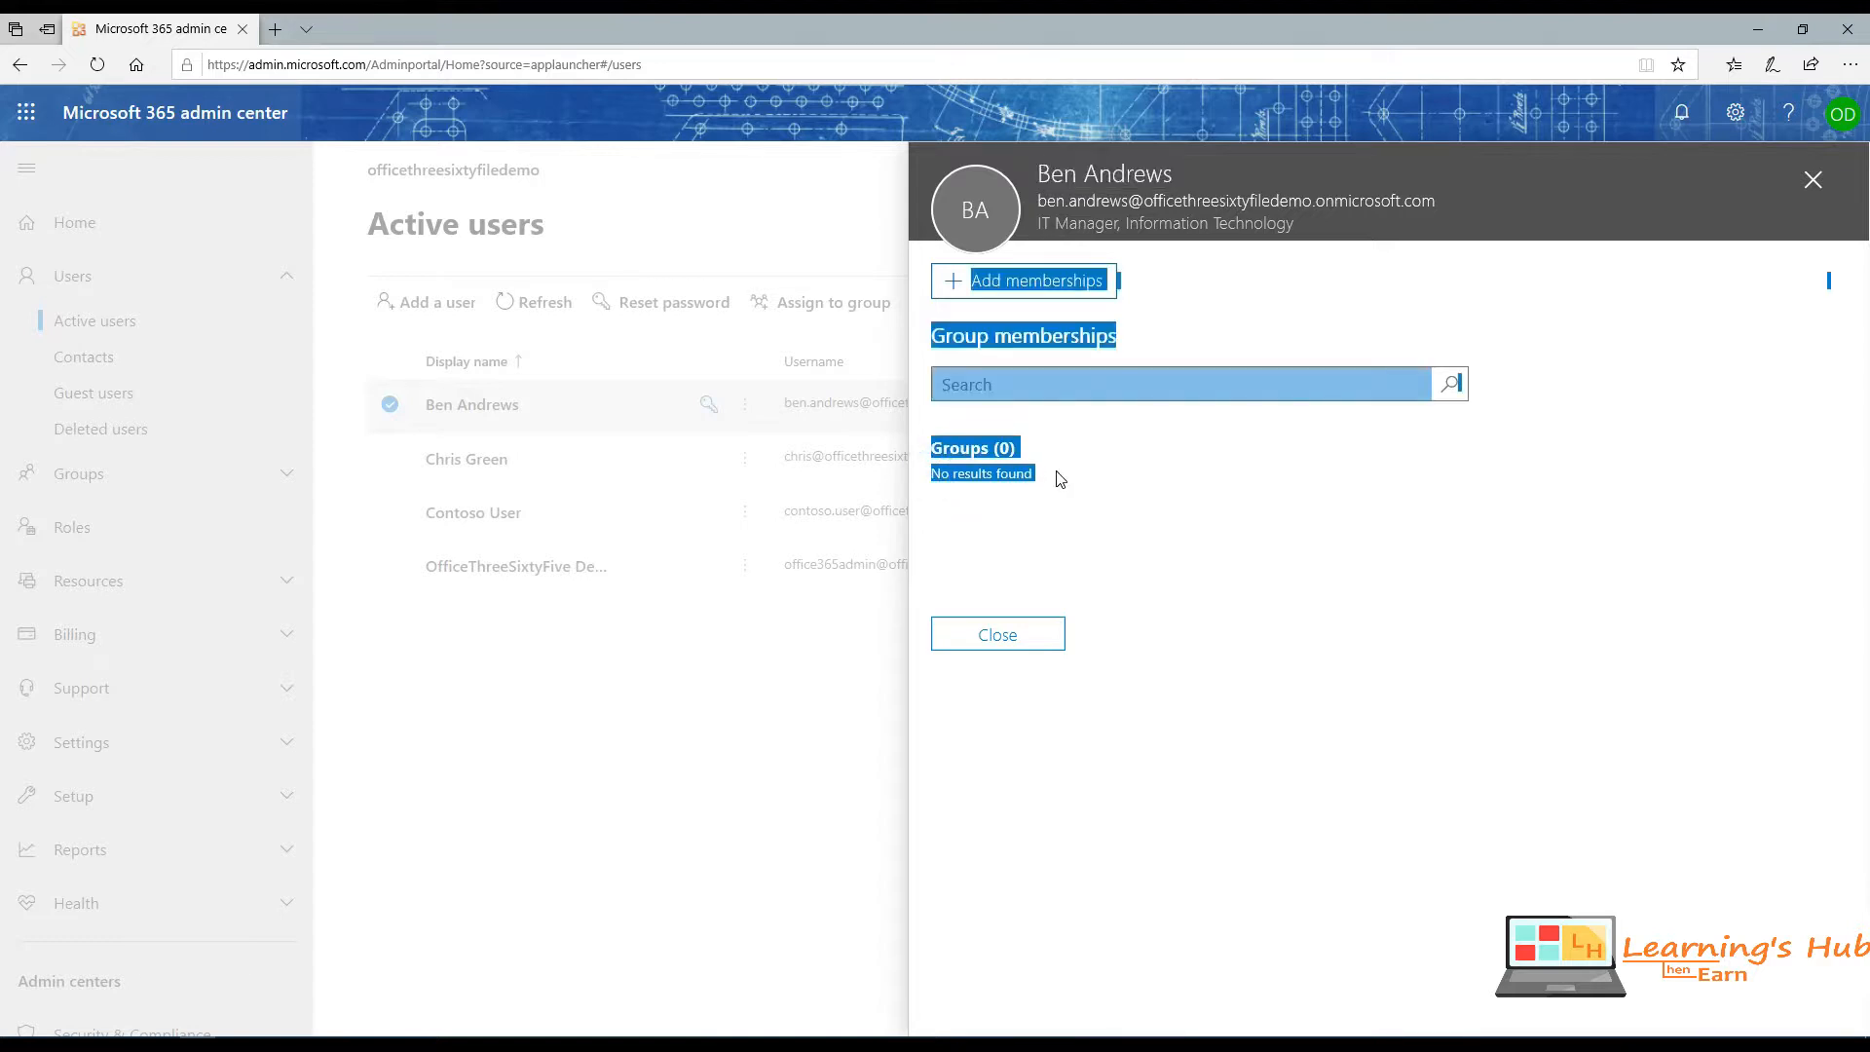
click(1056, 471)
click(1809, 196)
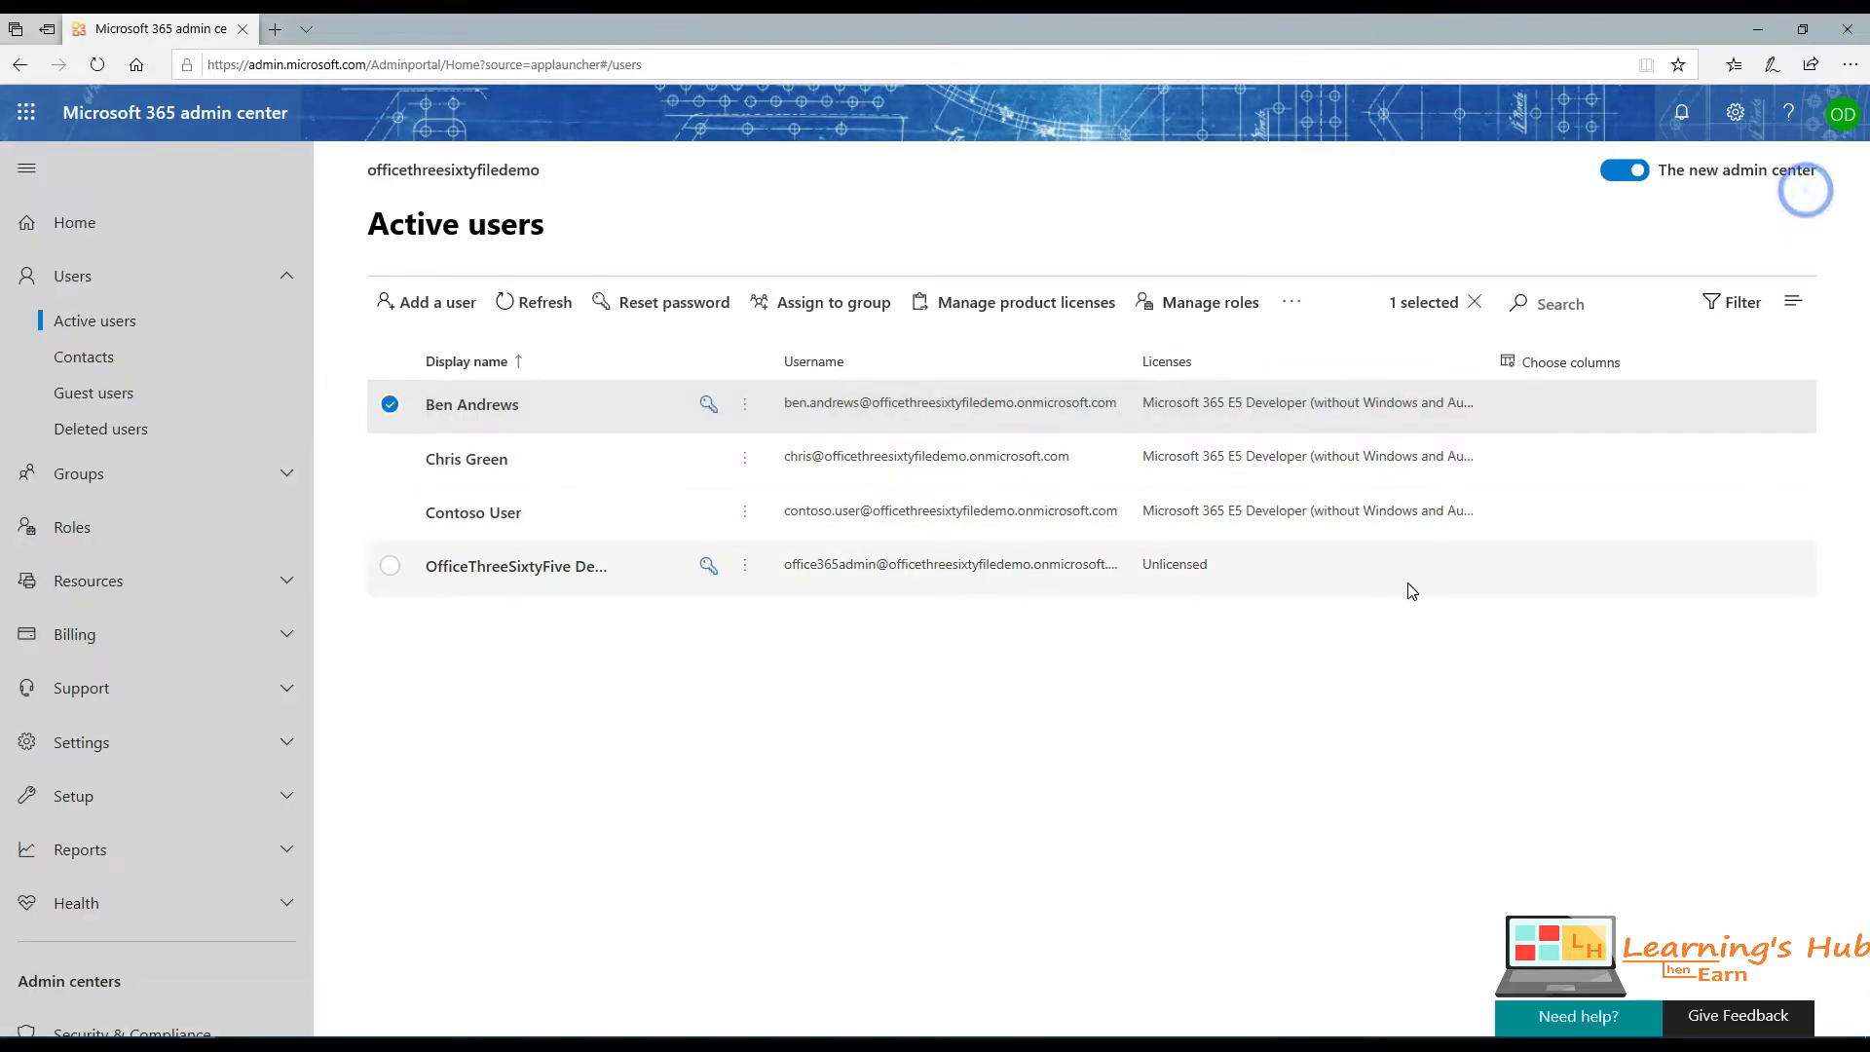
click(472, 406)
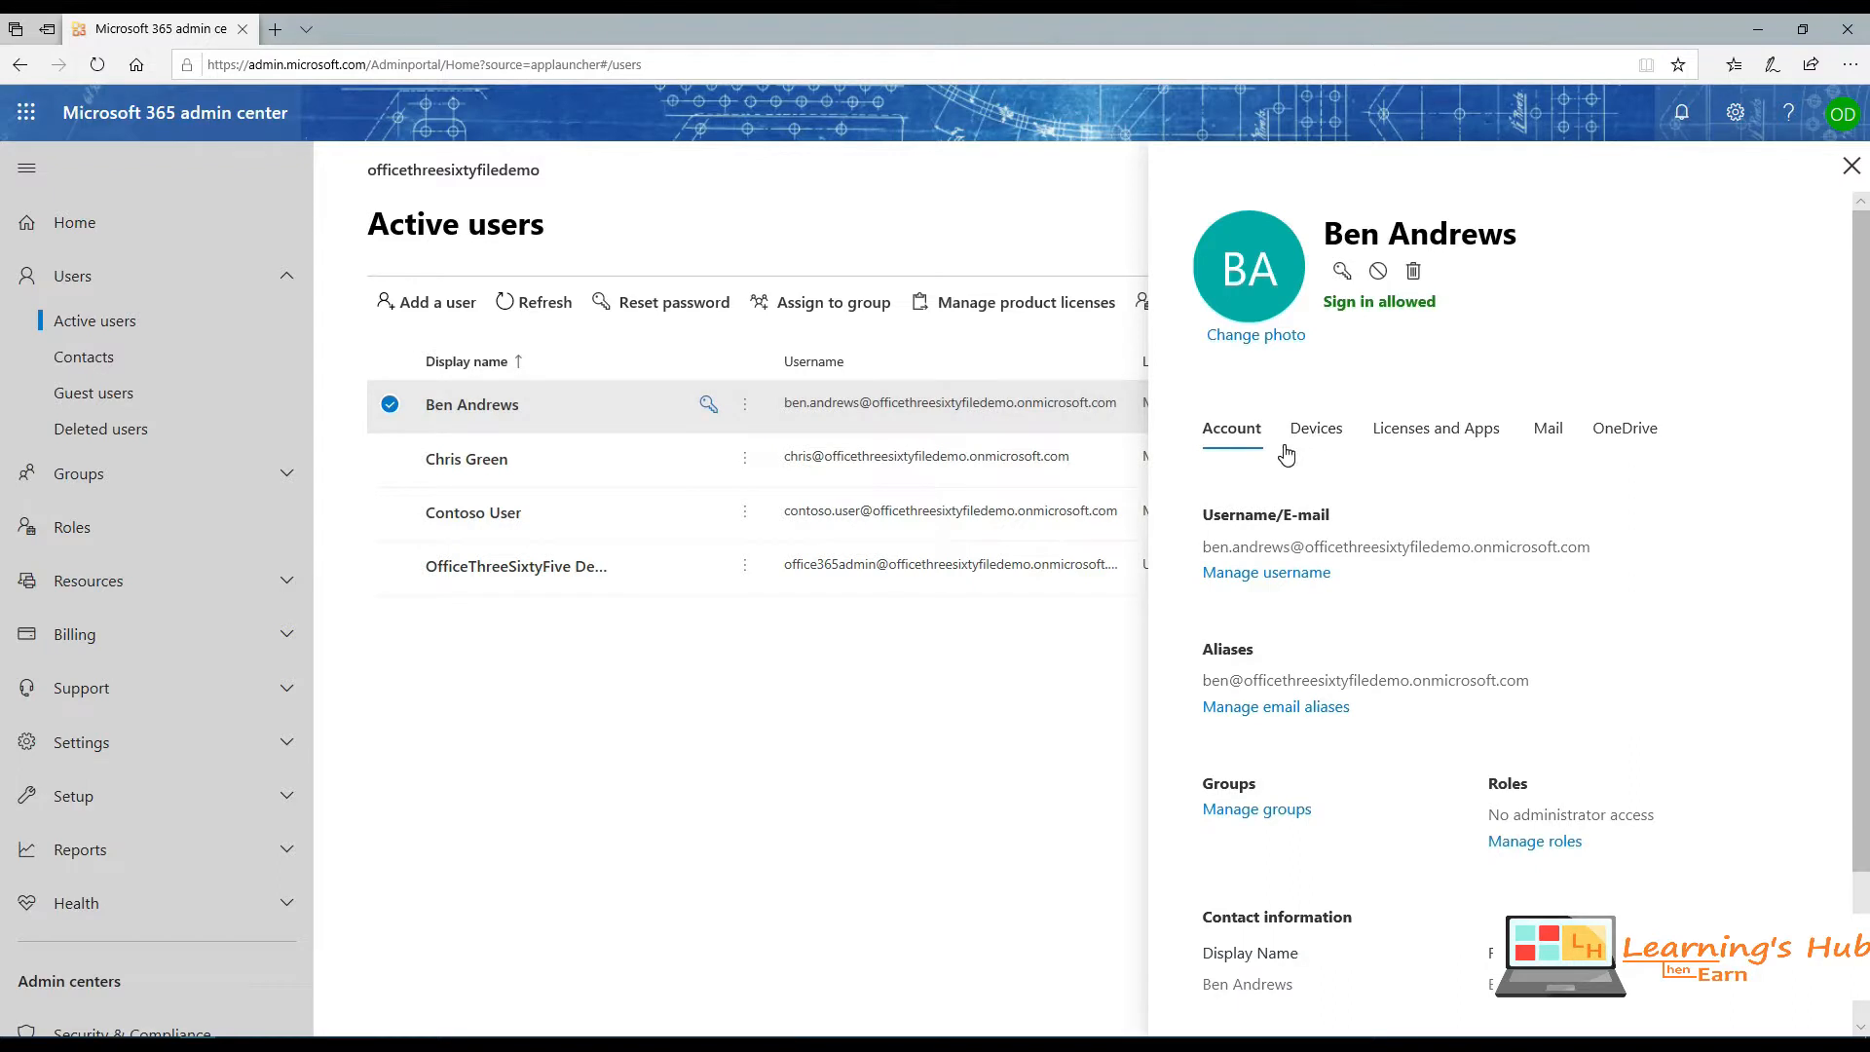
scroll(1310, 546, down, 2)
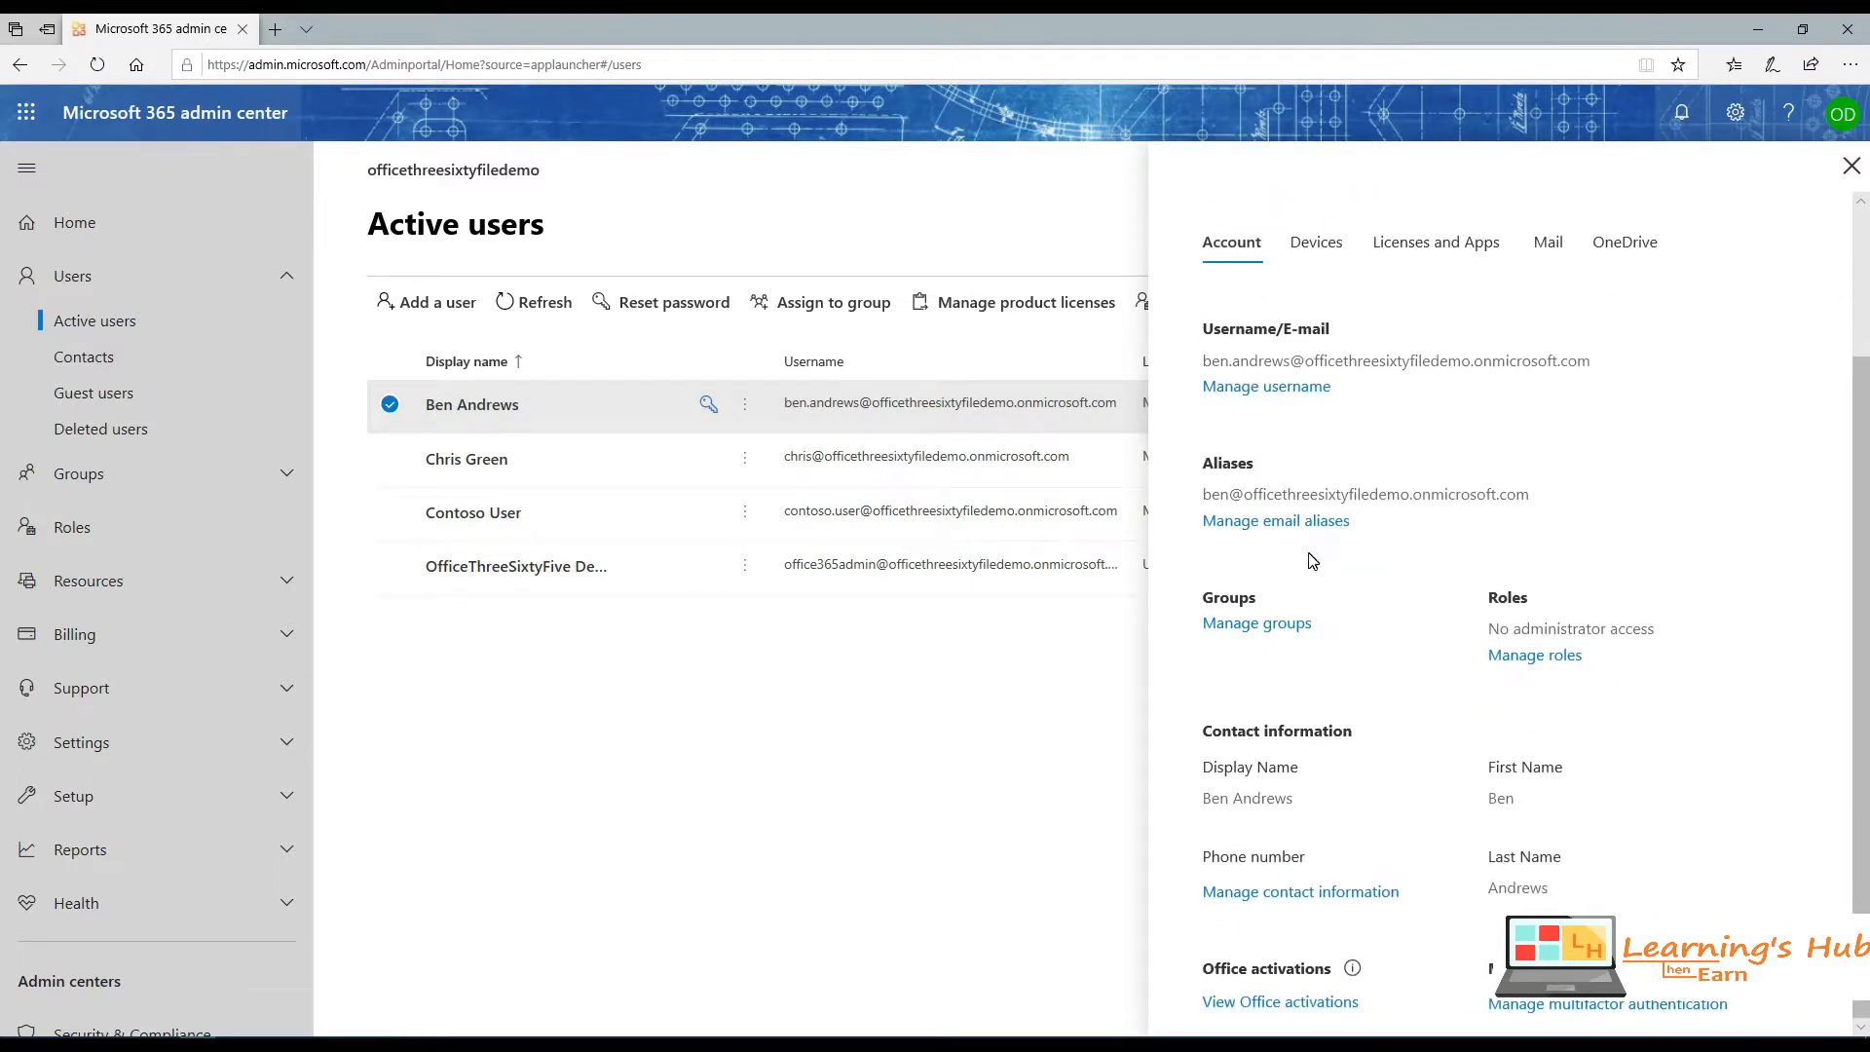
click(1521, 657)
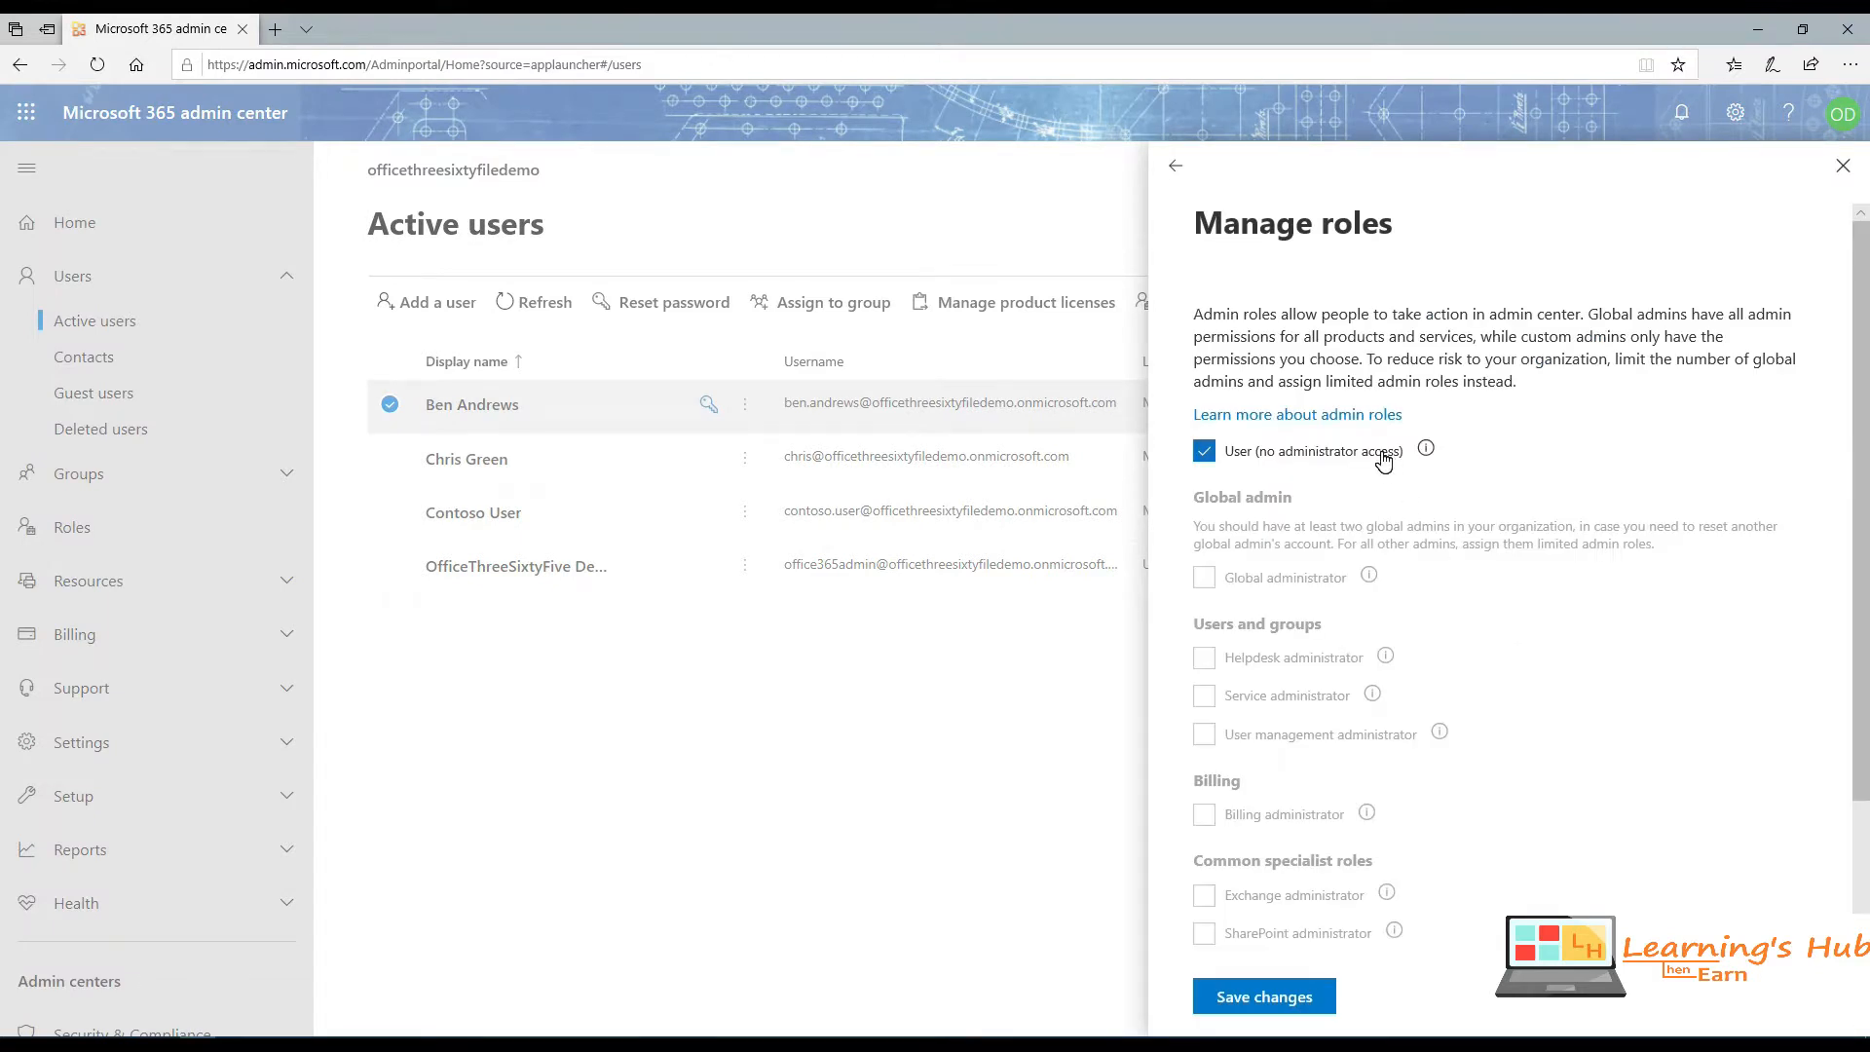
scroll(1325, 472, down, 1)
scroll(1325, 471, up, 1)
scroll(1286, 495, down, 2)
scroll(1284, 495, up, 2)
scroll(1271, 470, down, 1)
scroll(1271, 470, up, 1)
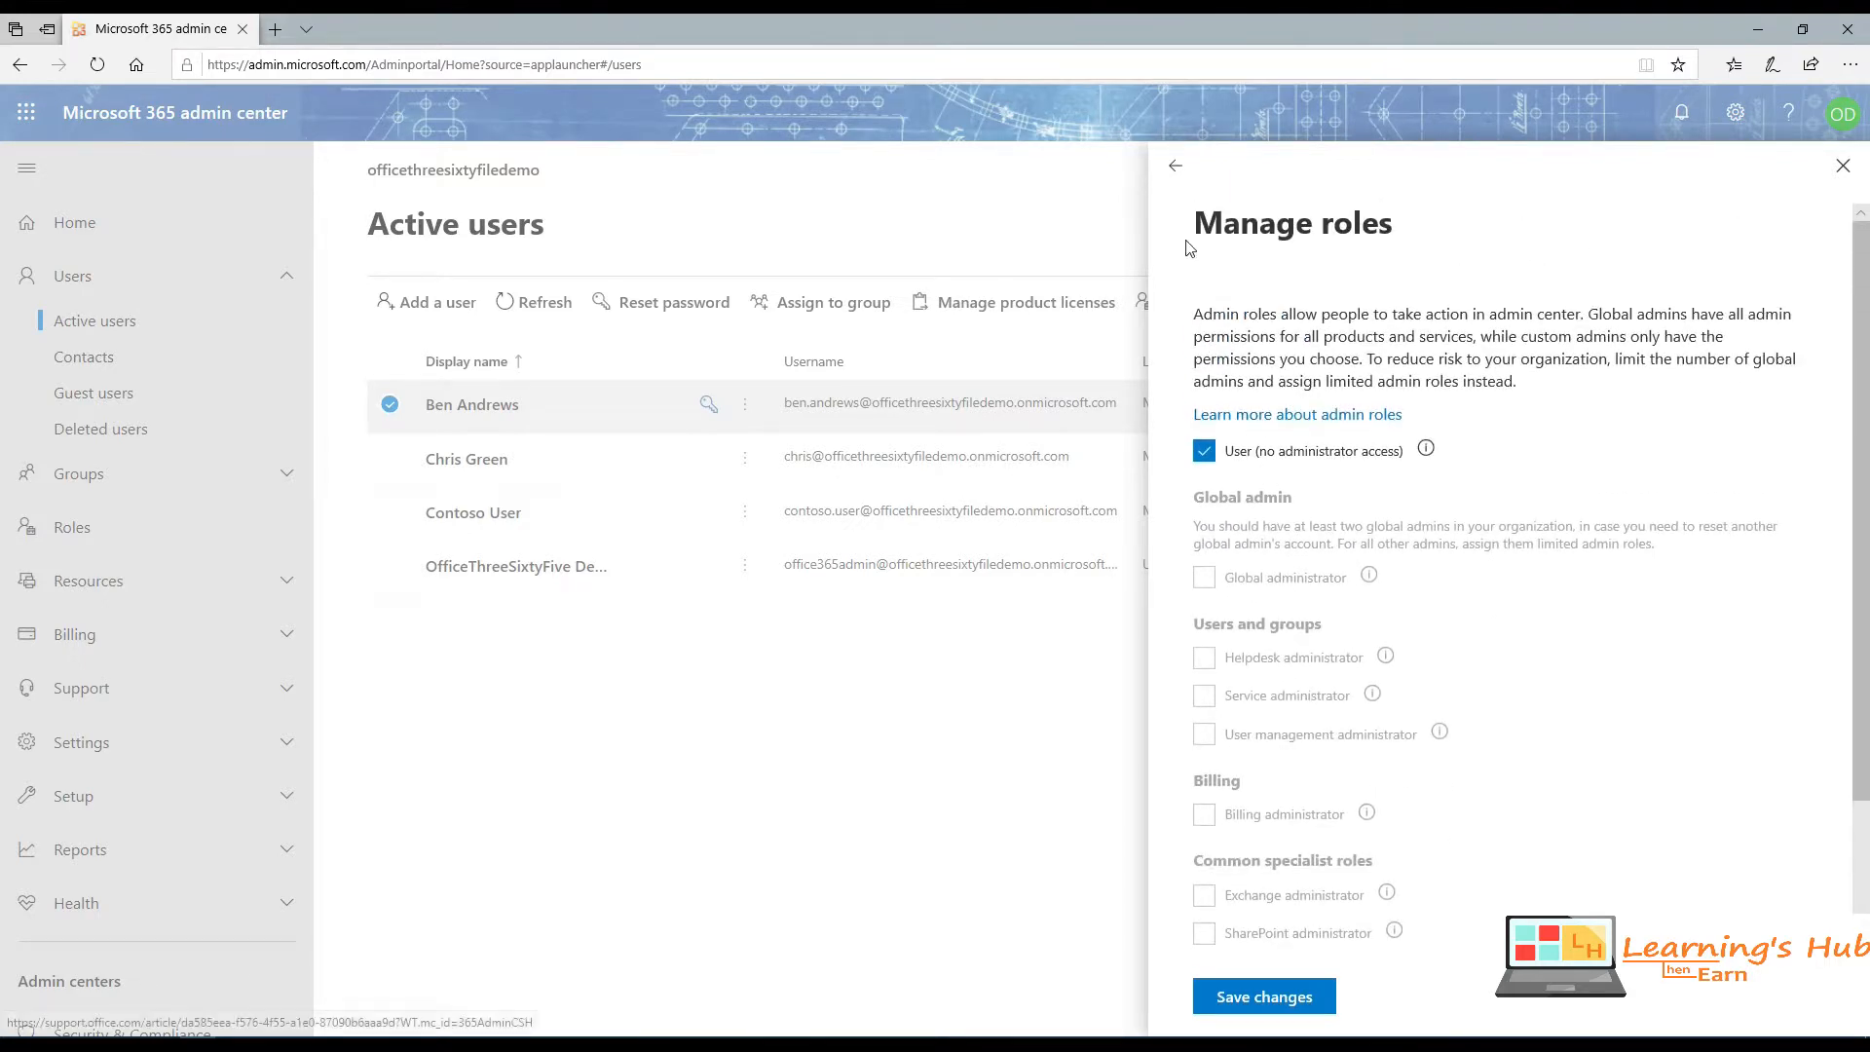
click(1176, 165)
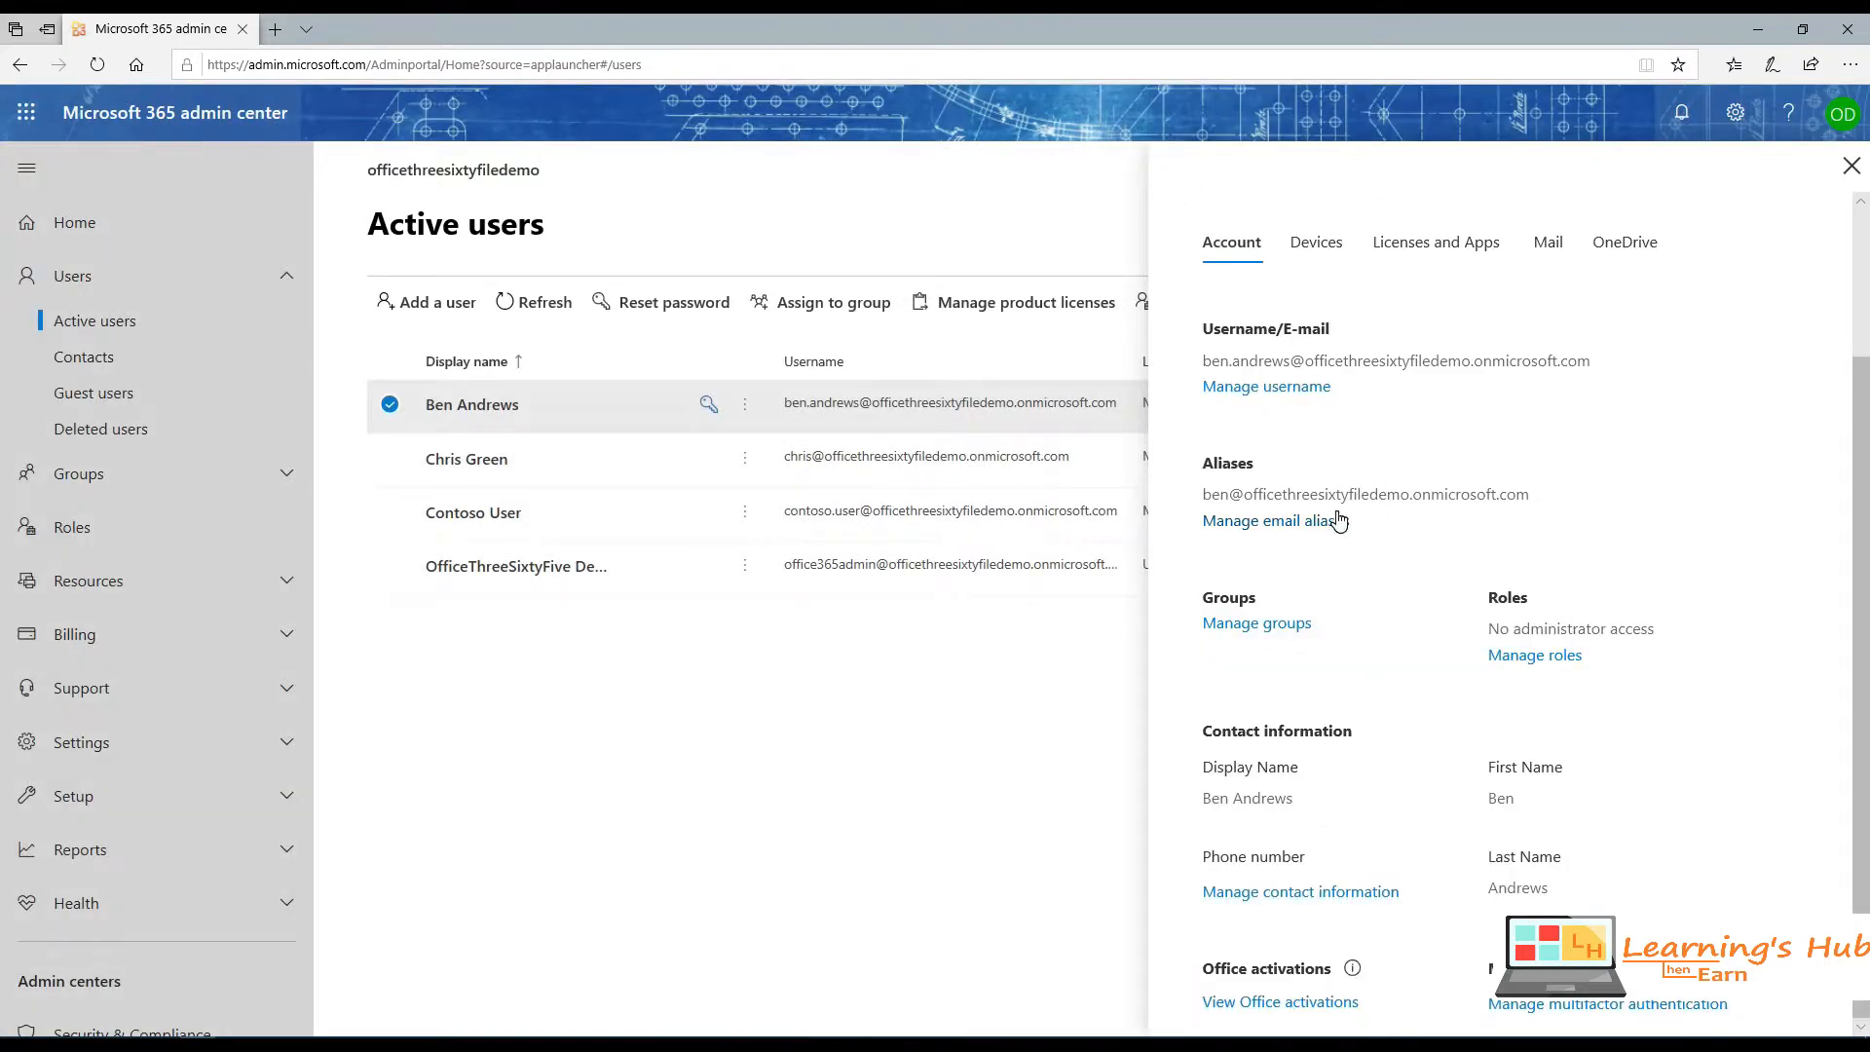
click(1273, 893)
click(1155, 538)
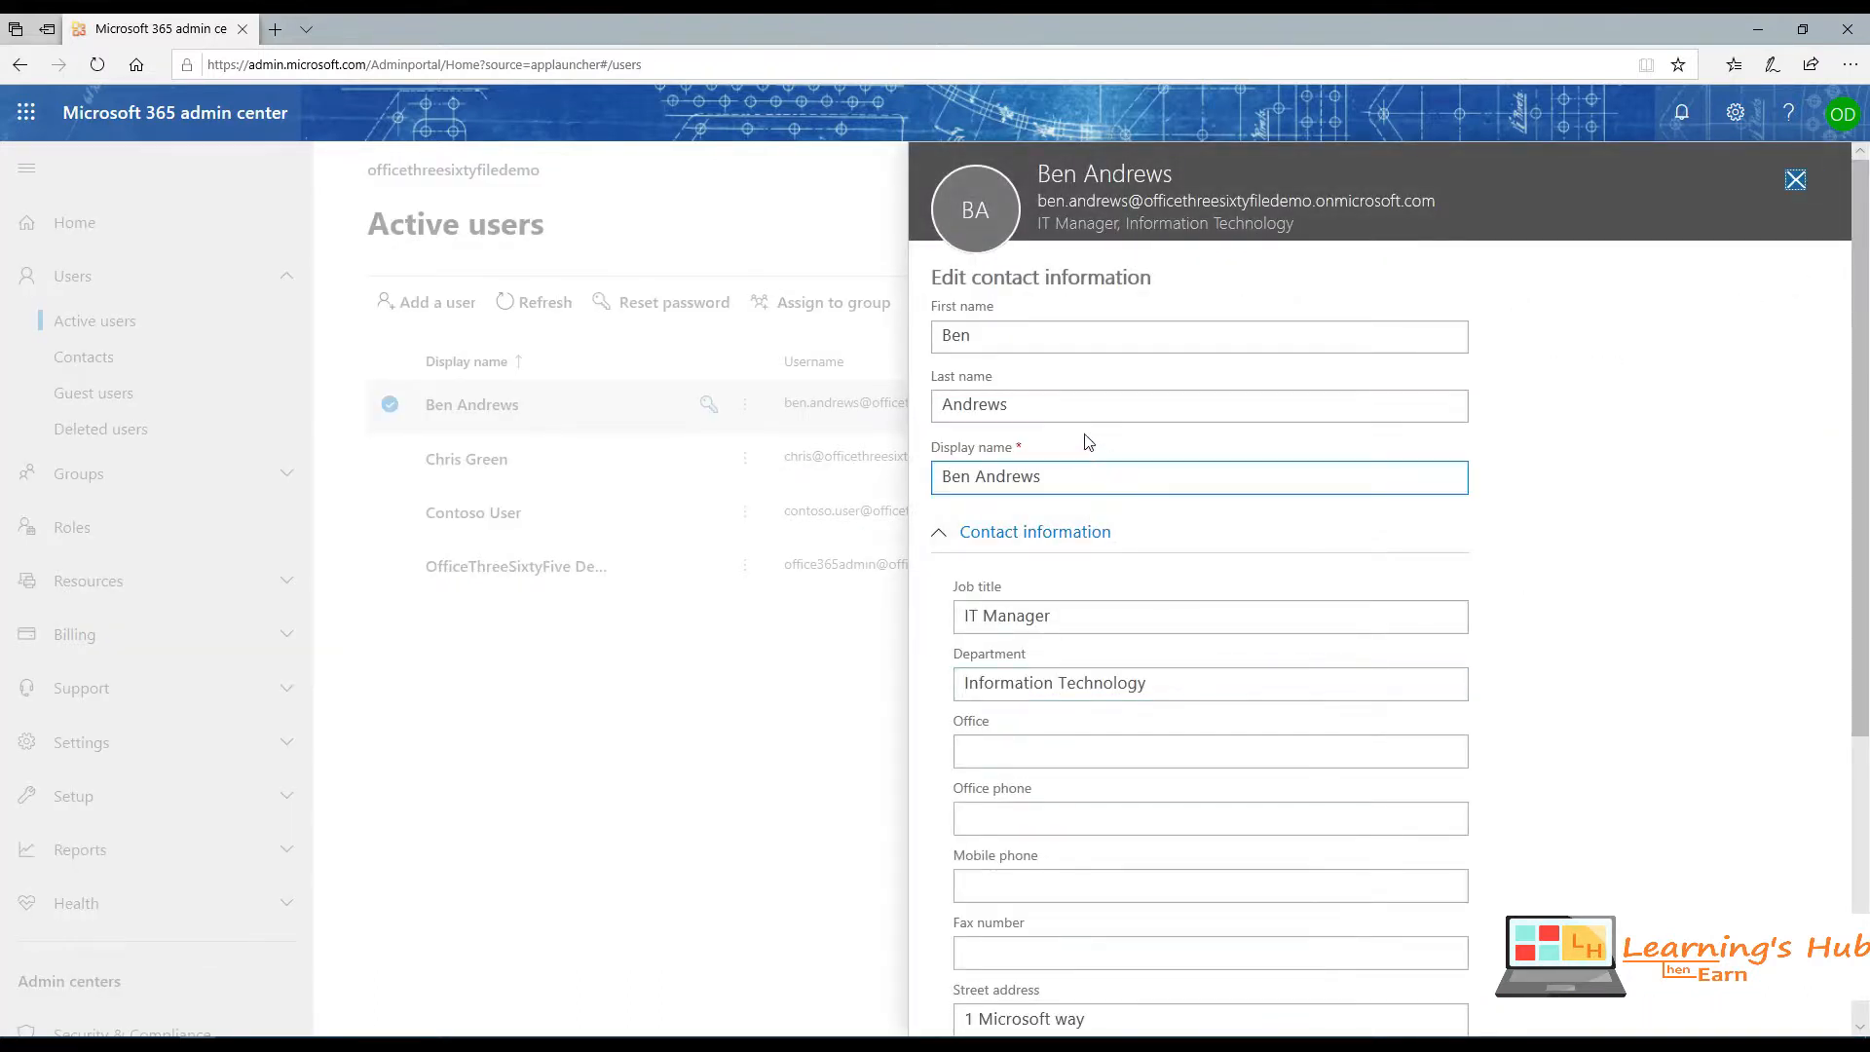
scroll(1116, 460, down, 3)
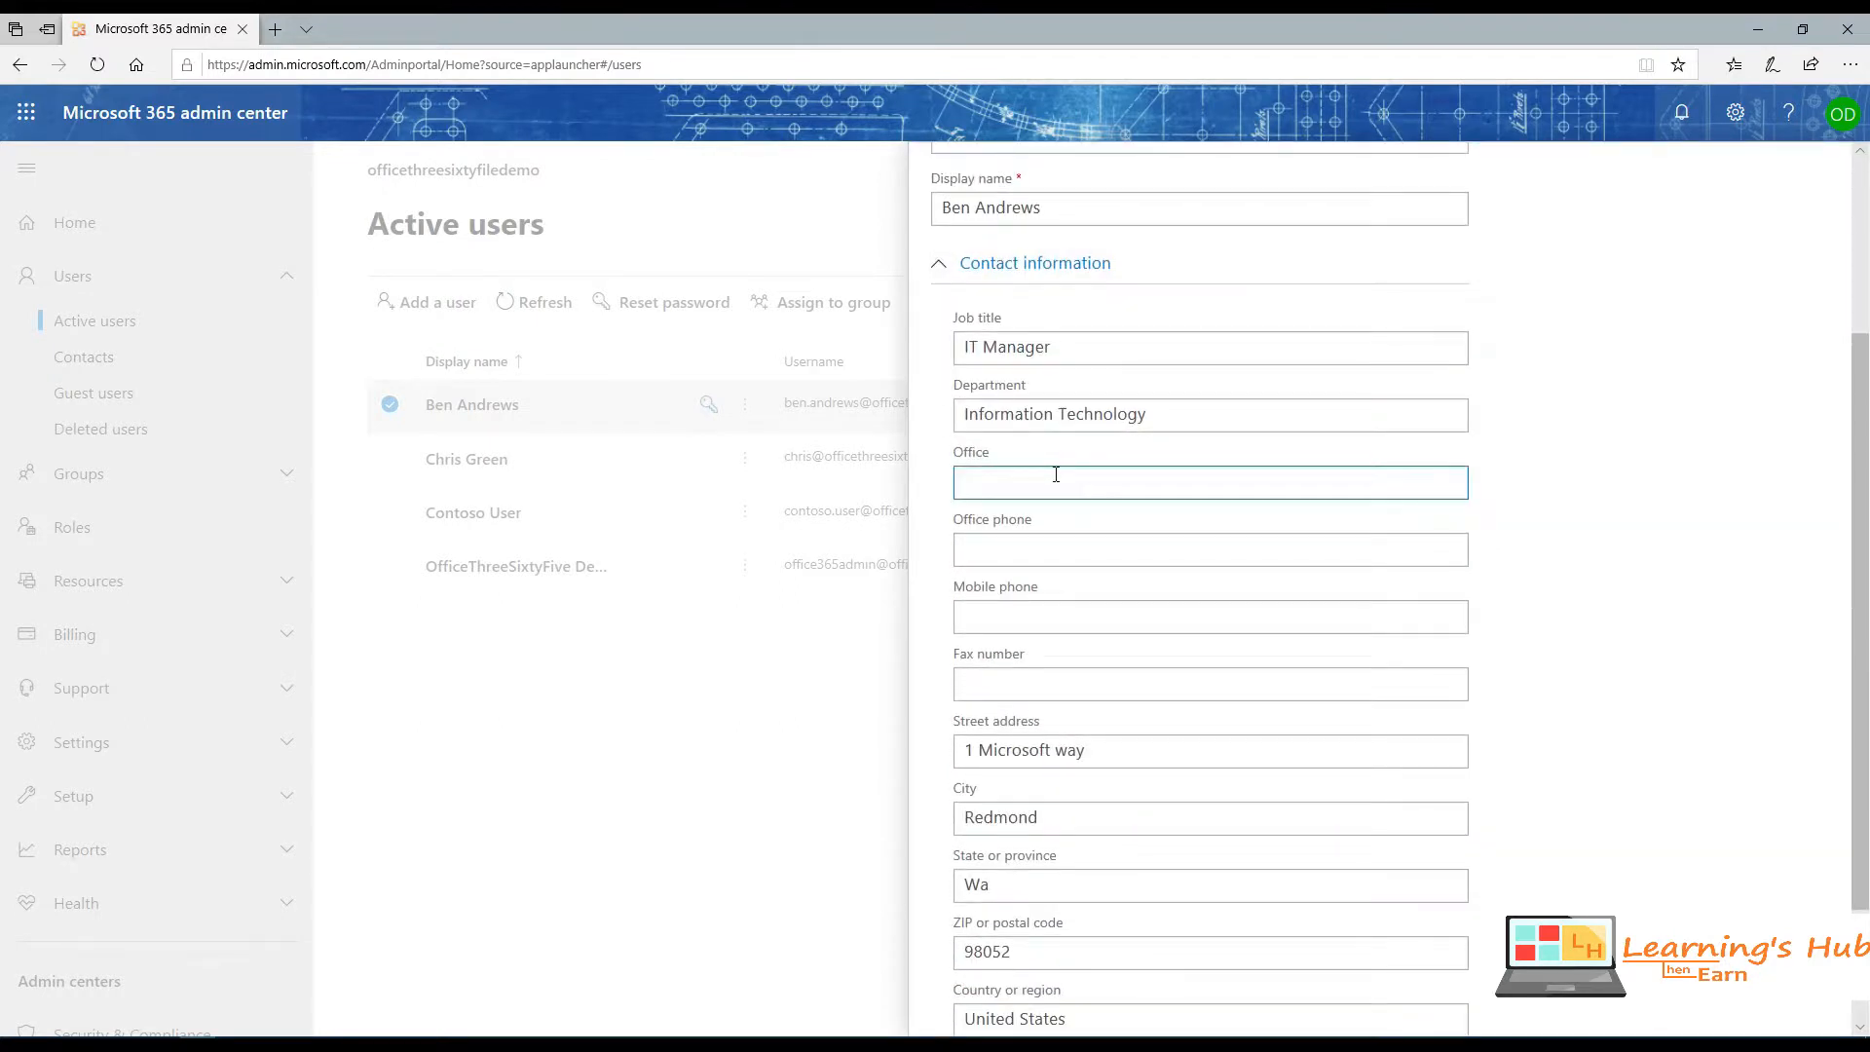
scroll(1056, 474, down, 2)
scroll(1057, 473, up, 5)
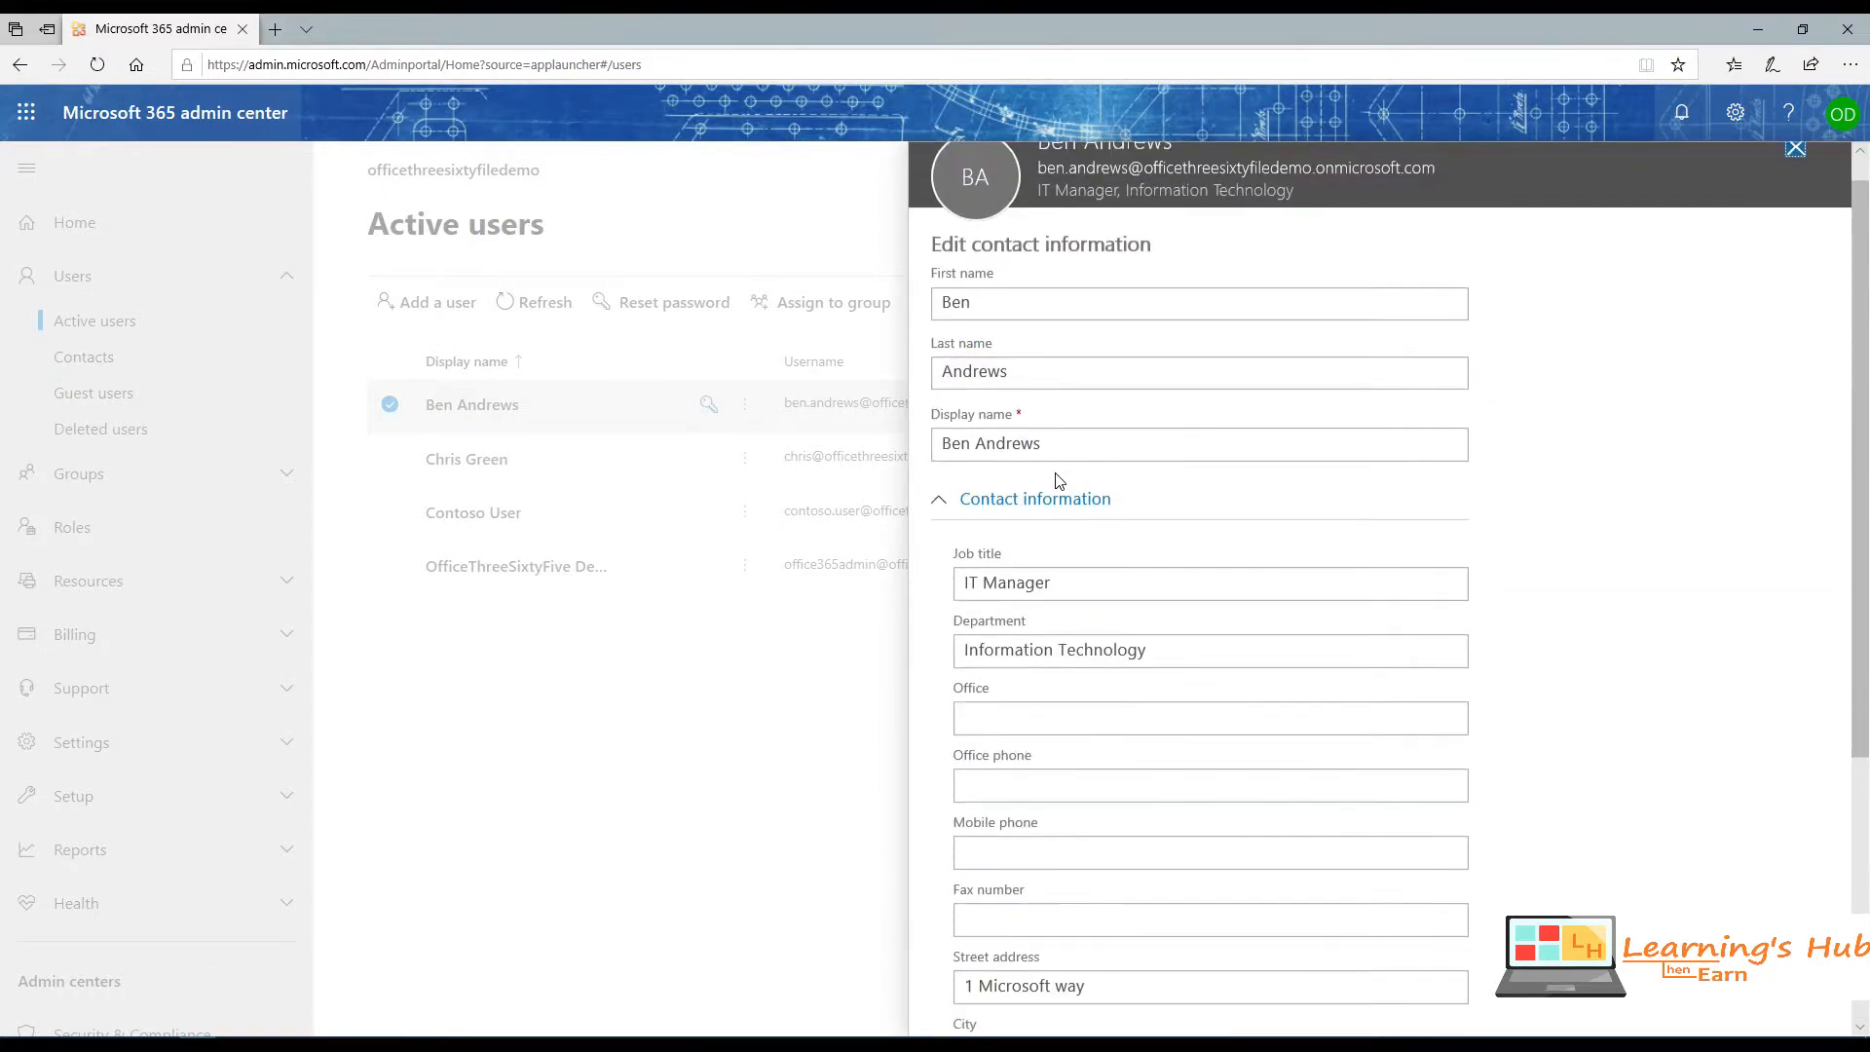
scroll(1059, 481, up, 1)
click(1027, 408)
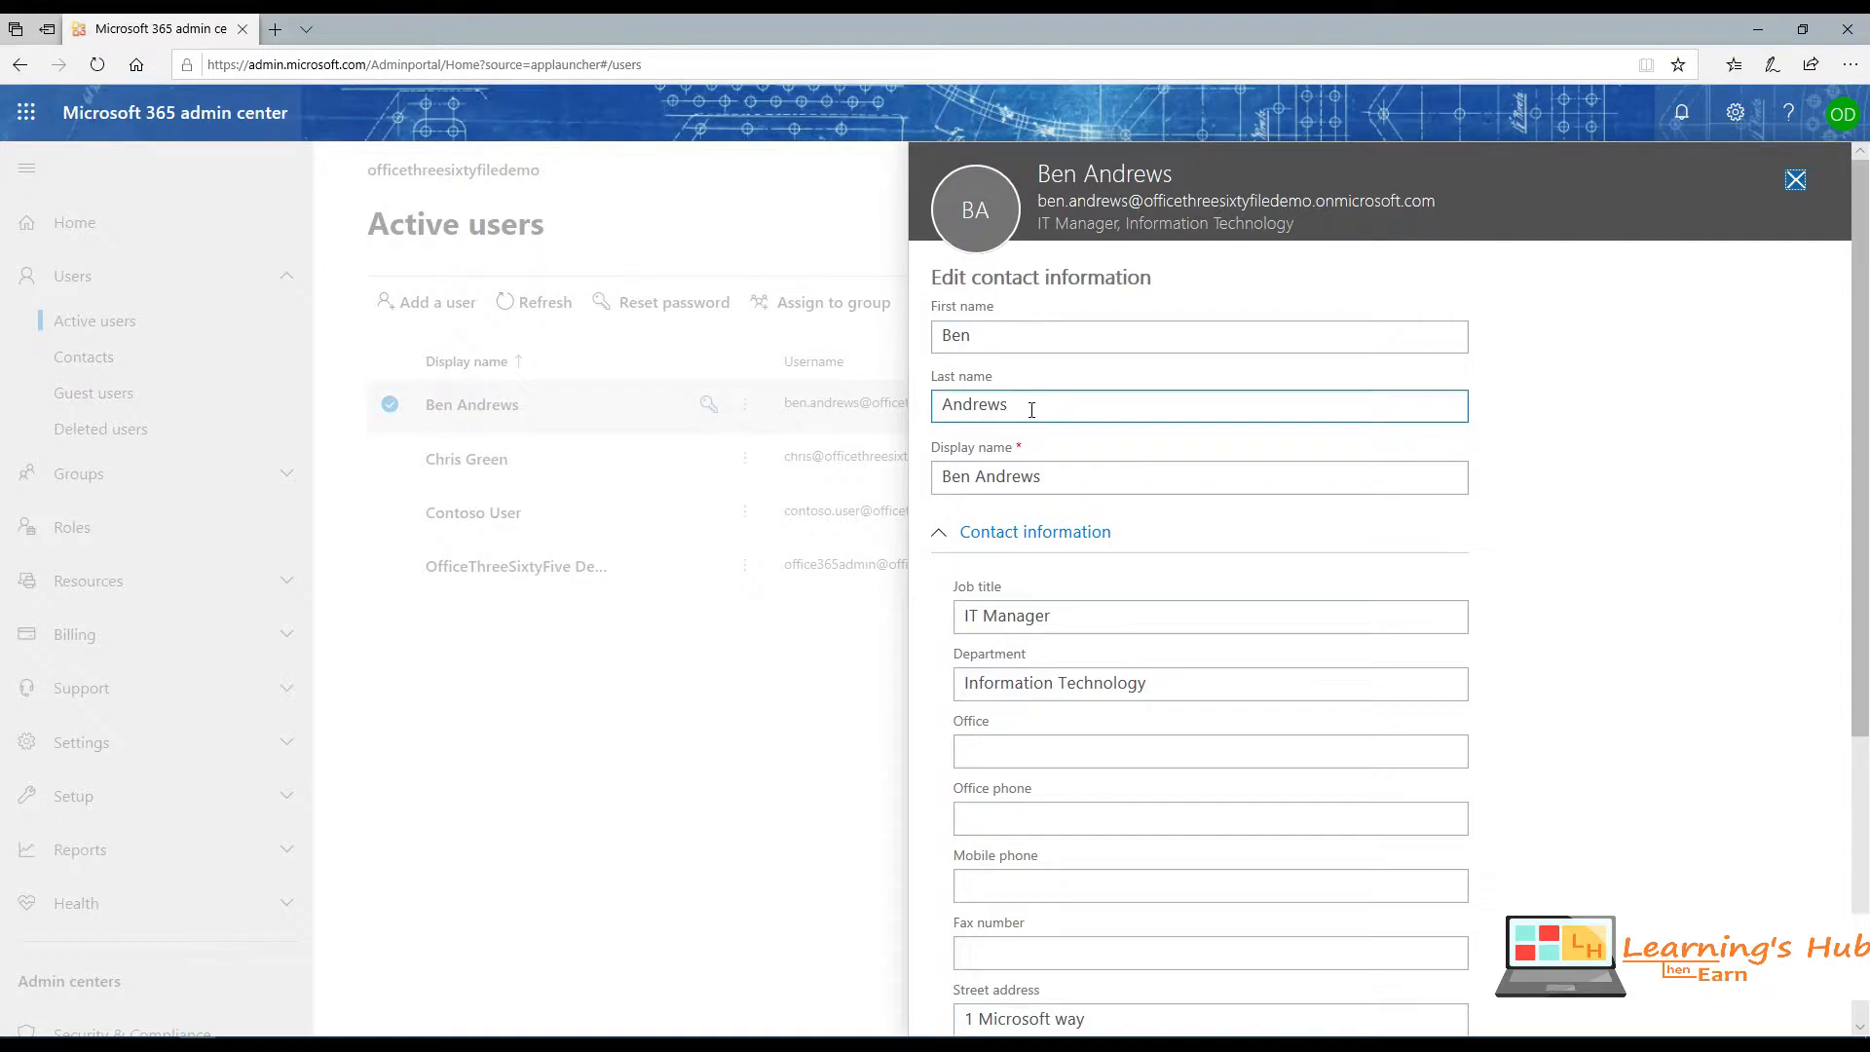
scroll(1037, 419, down, 3)
click(1077, 499)
scroll(1078, 488, up, 3)
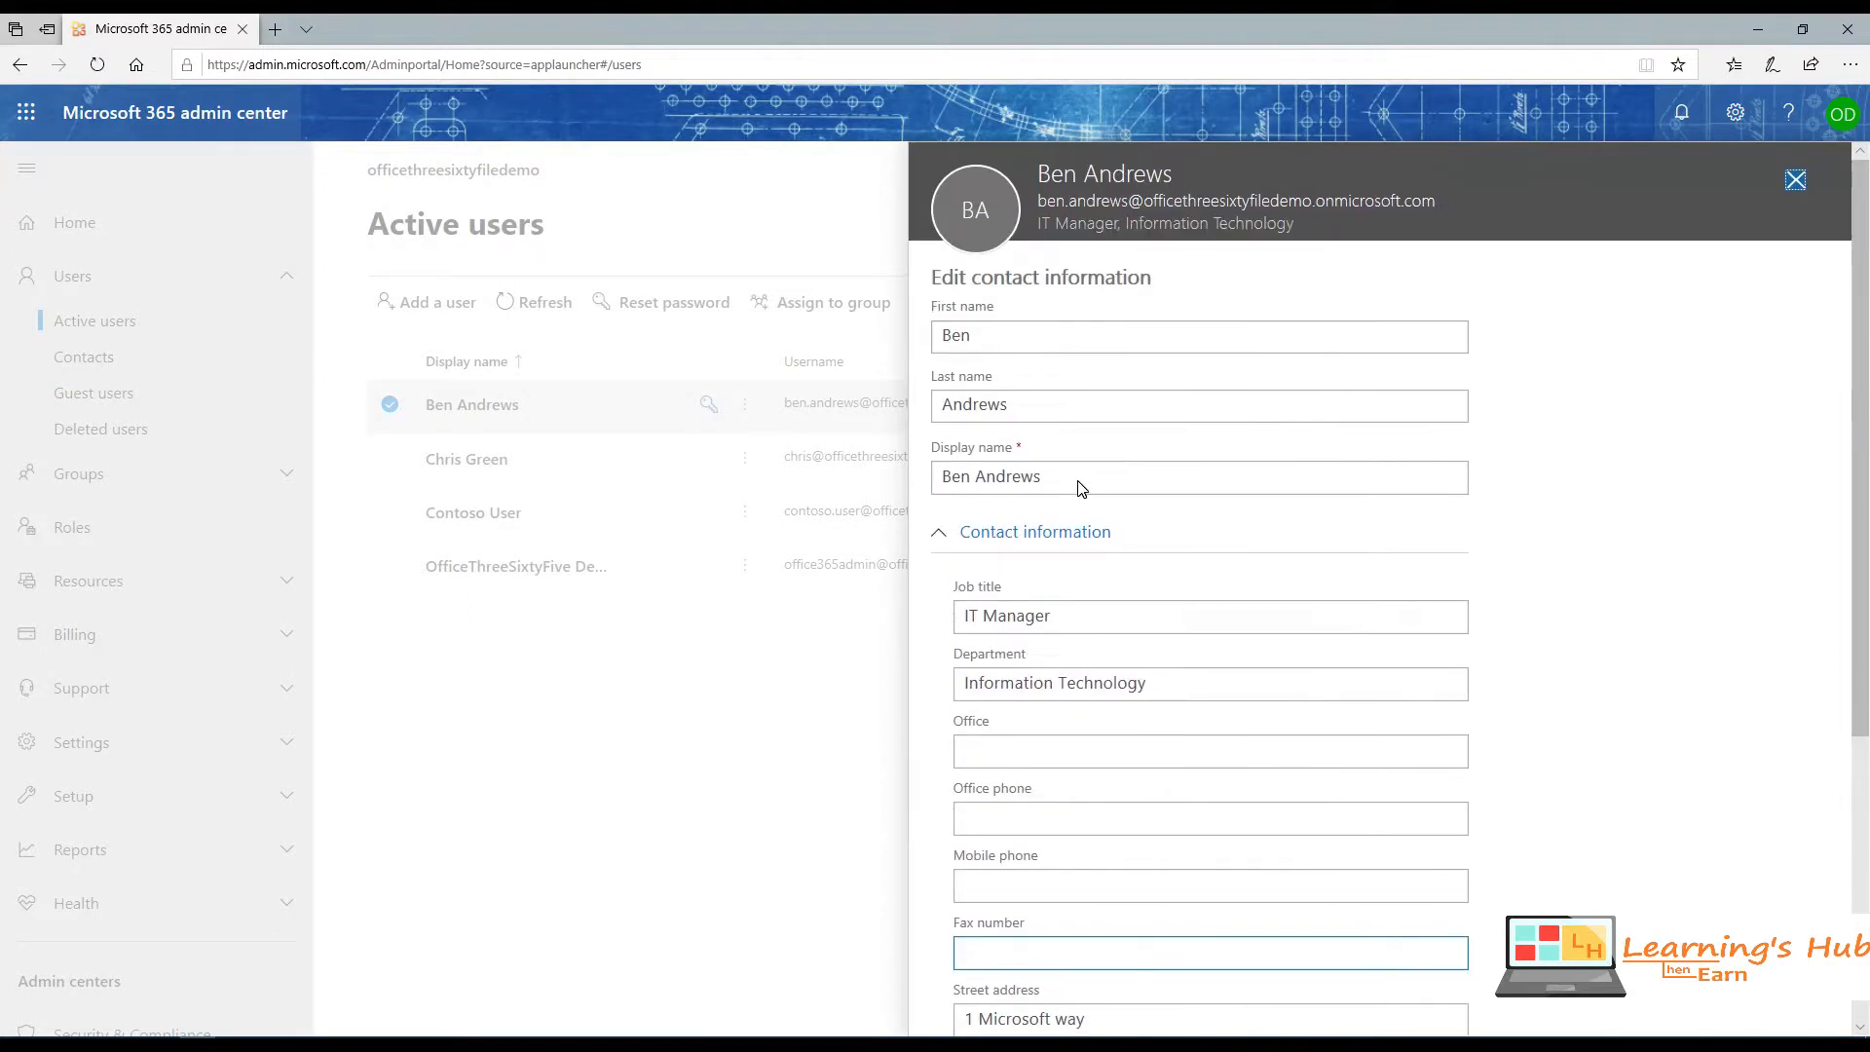
click(1077, 325)
scroll(1098, 338, down, 3)
click(1098, 316)
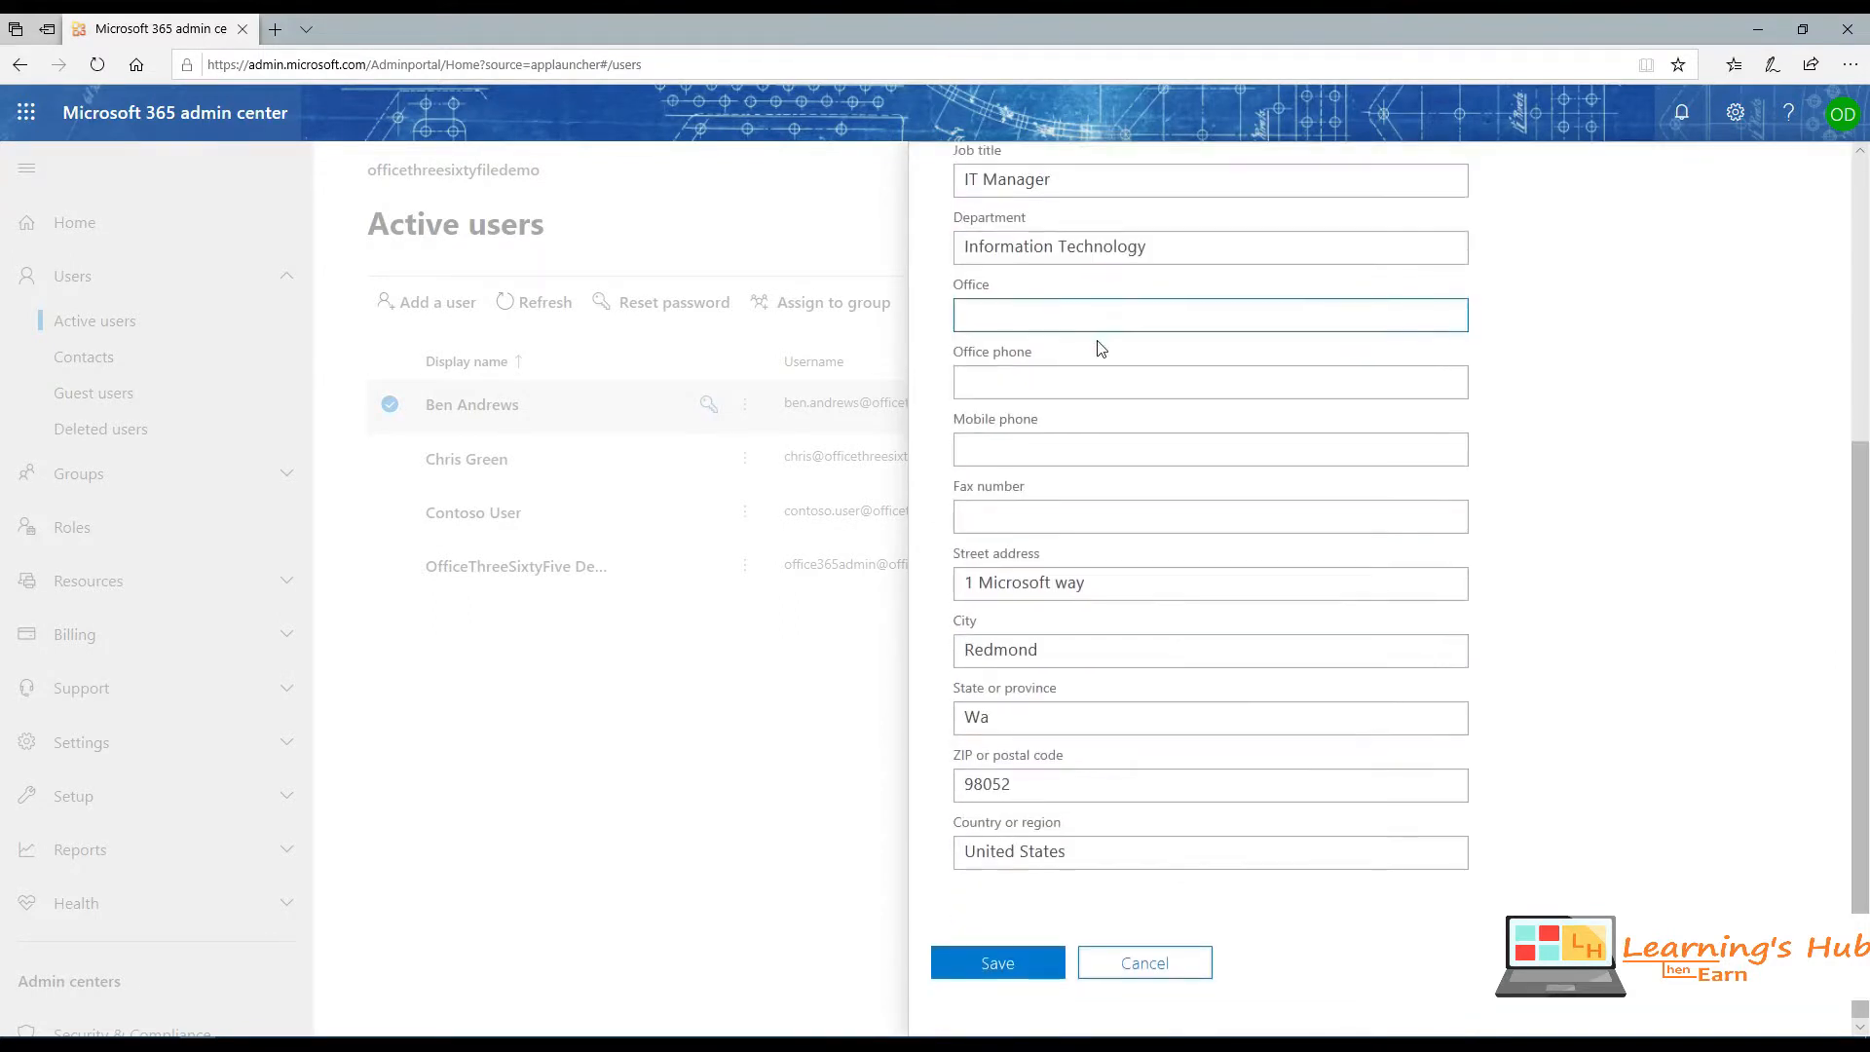
click(1145, 962)
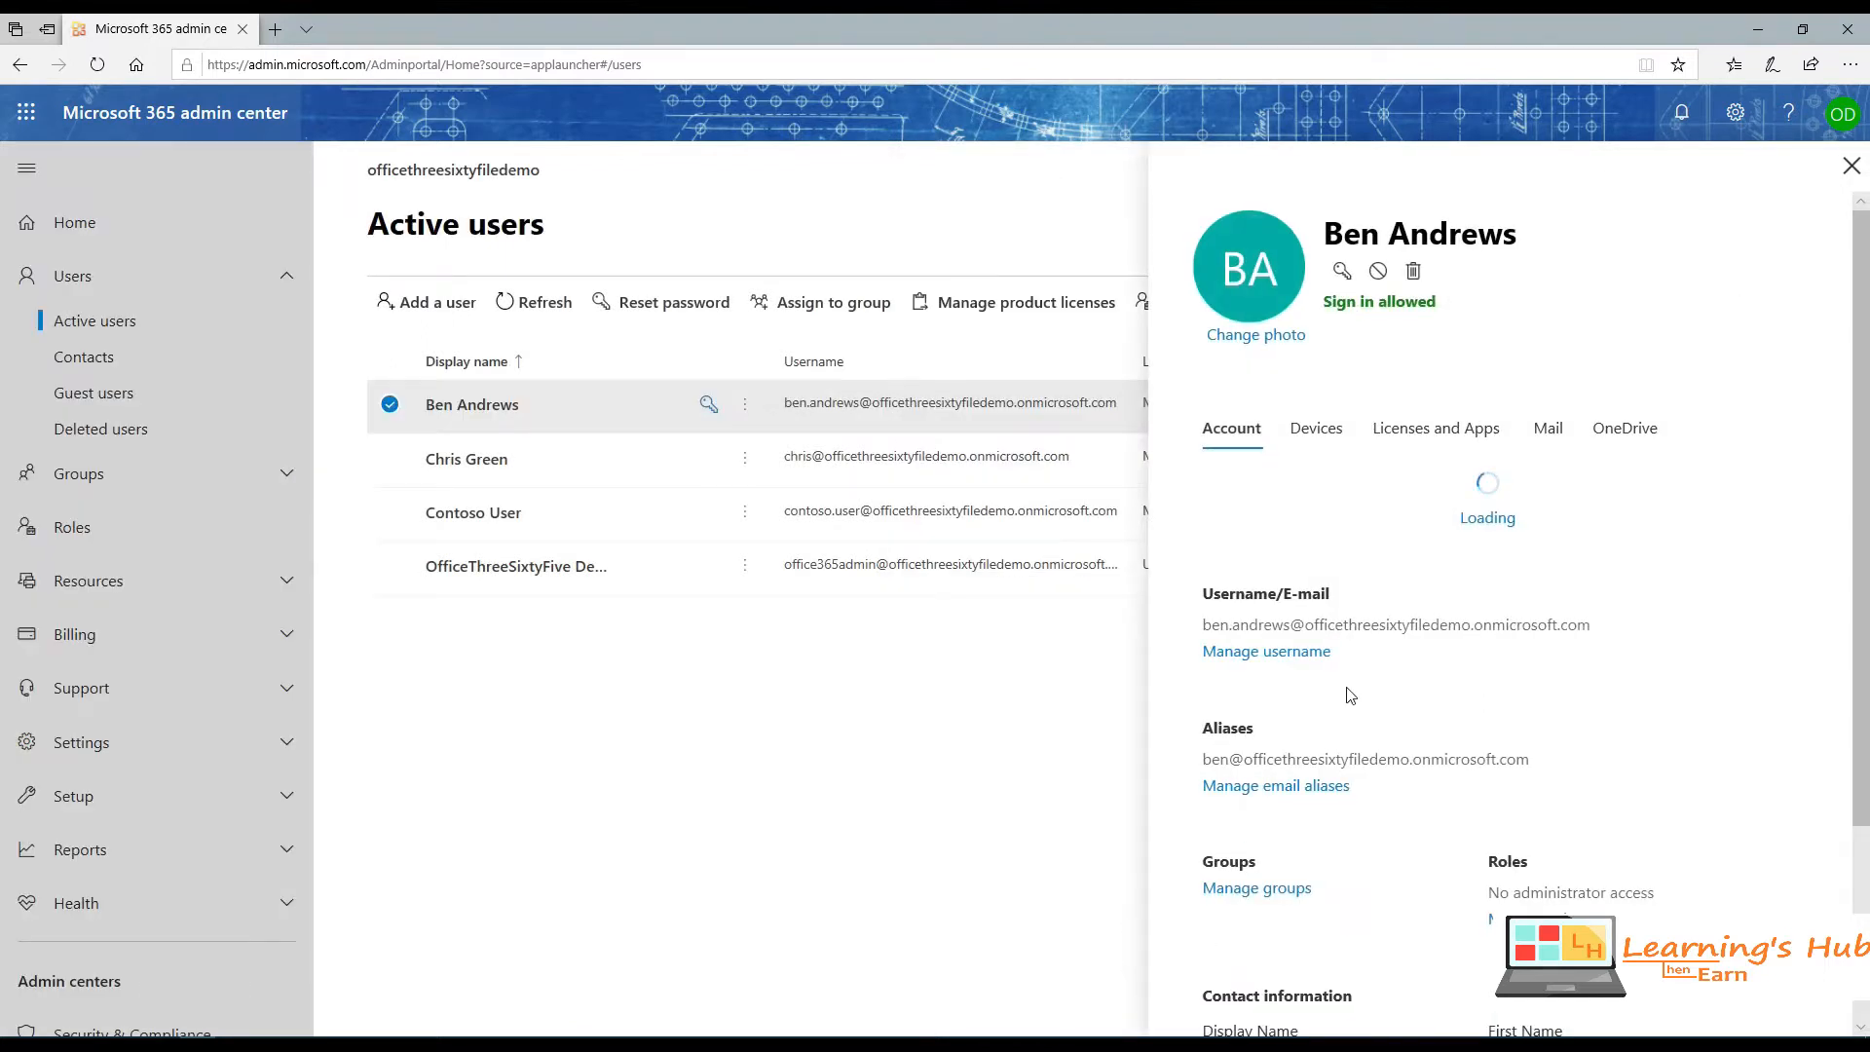
scroll(1350, 694, down, 3)
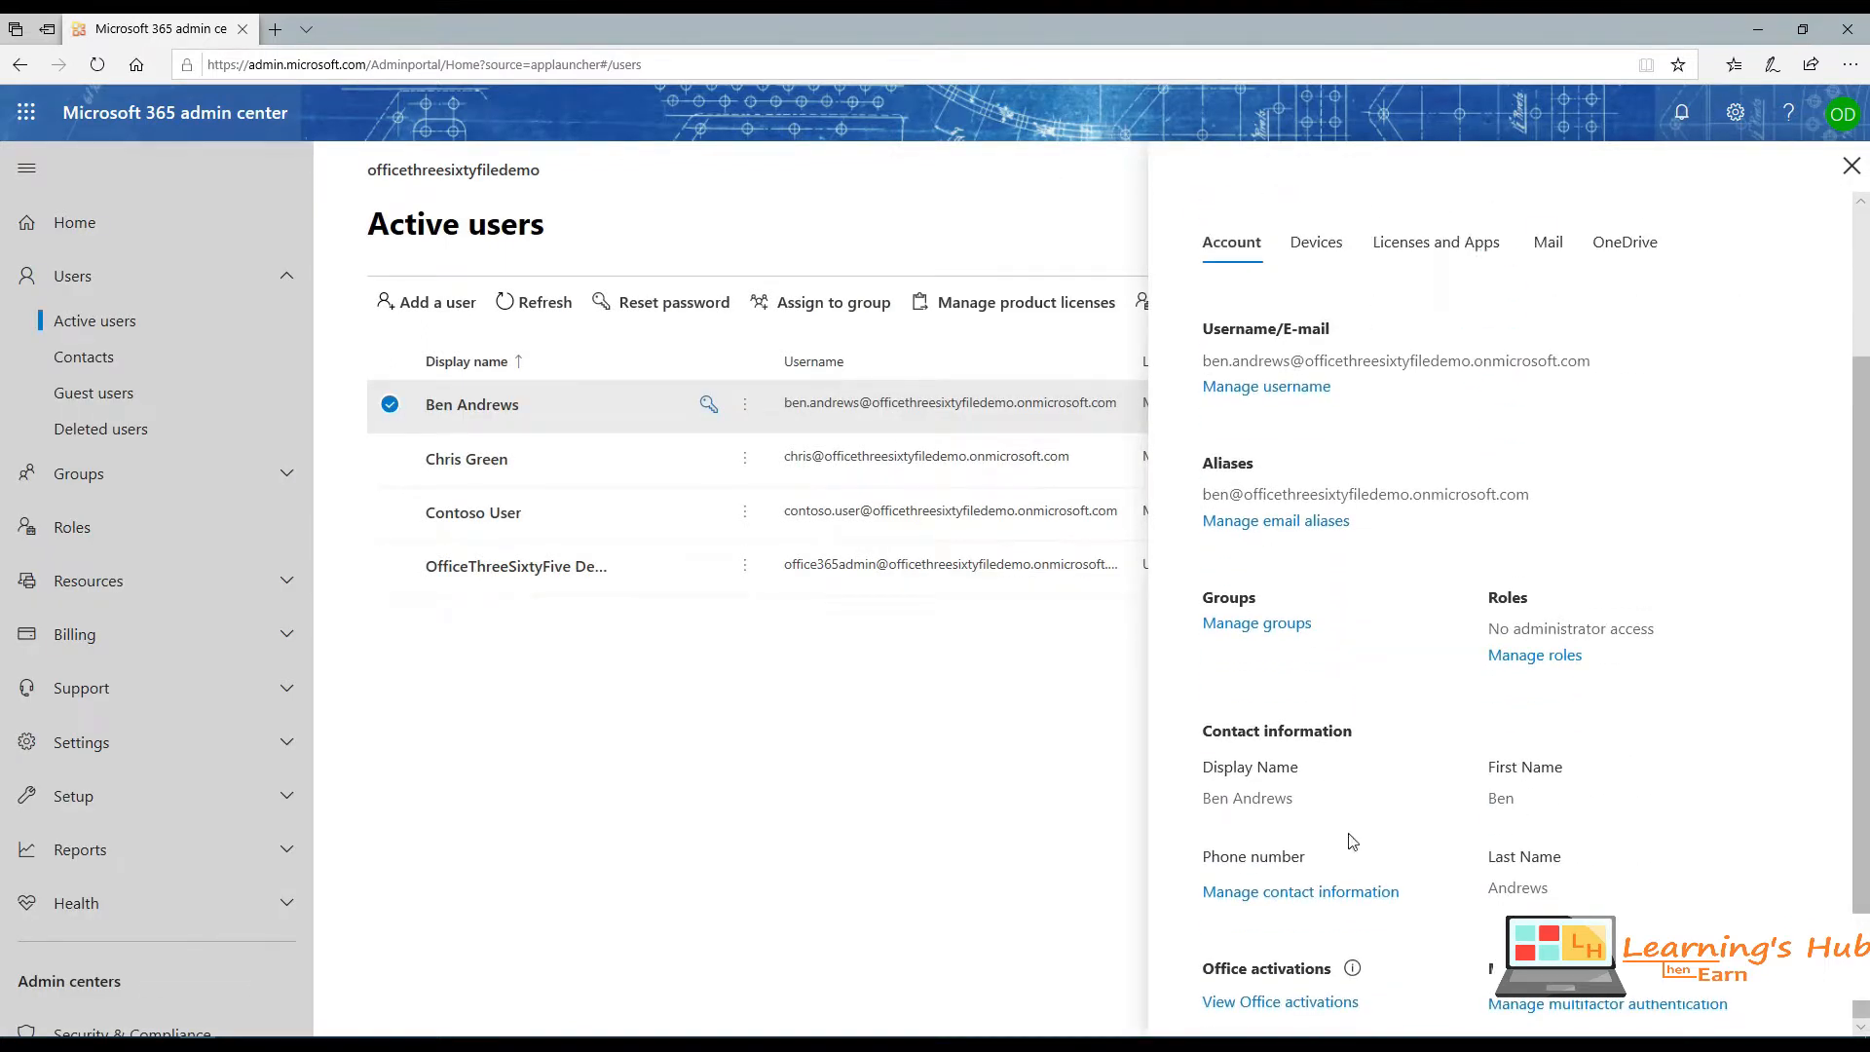
Review the Office activations panel reporting no activated devices, then close it
click(1291, 1008)
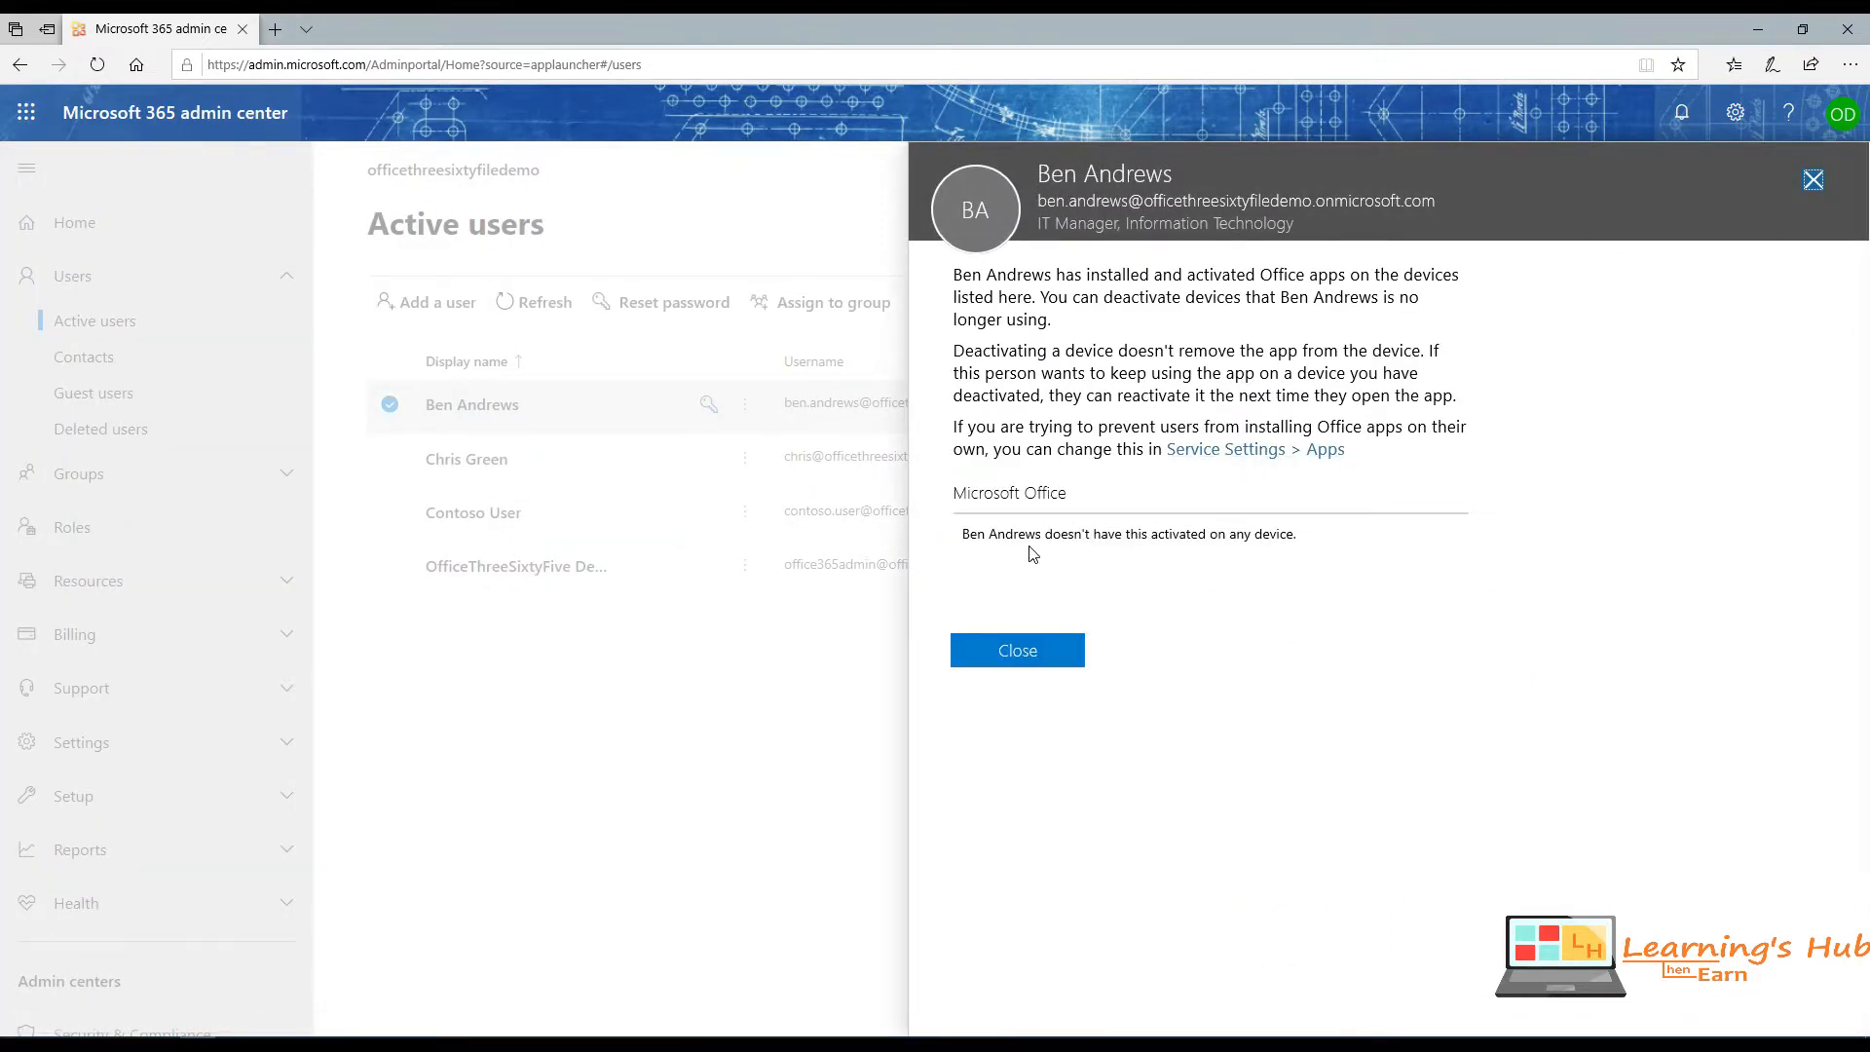
drag(970, 538, 1323, 534)
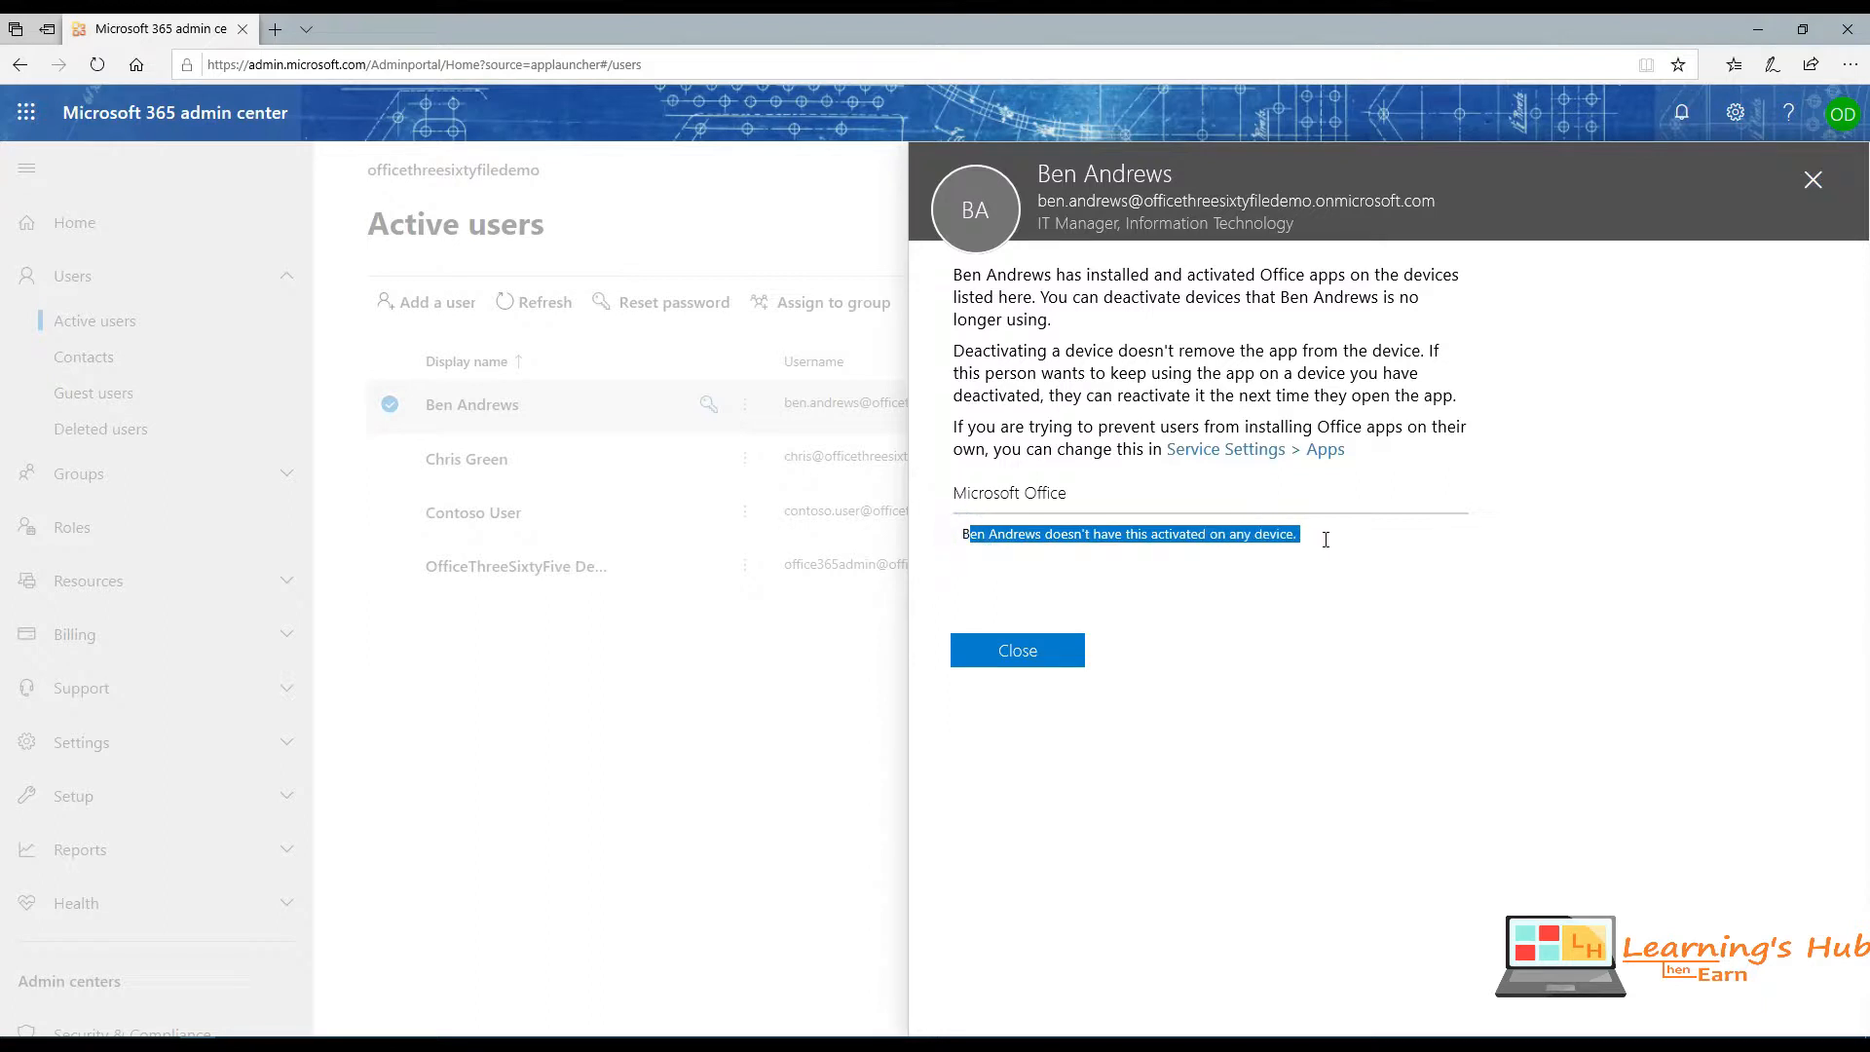
click(990, 536)
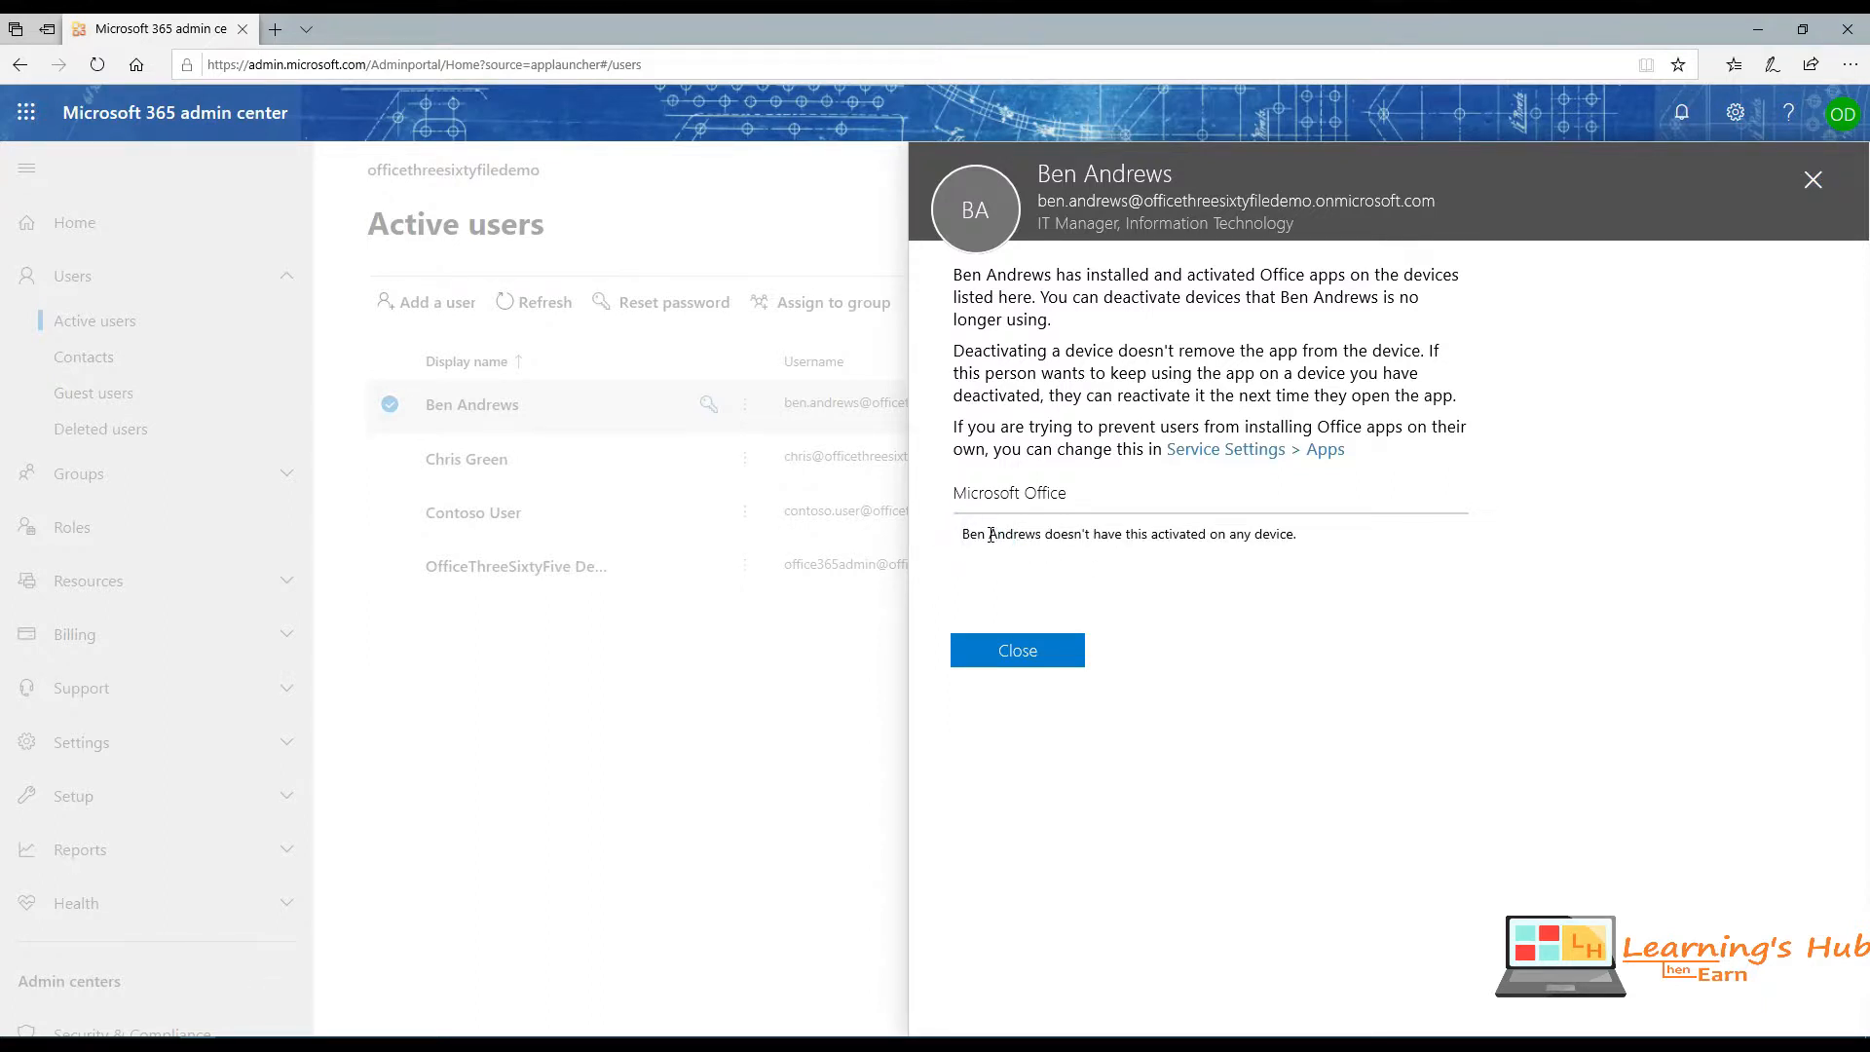
drag(1045, 204, 1300, 226)
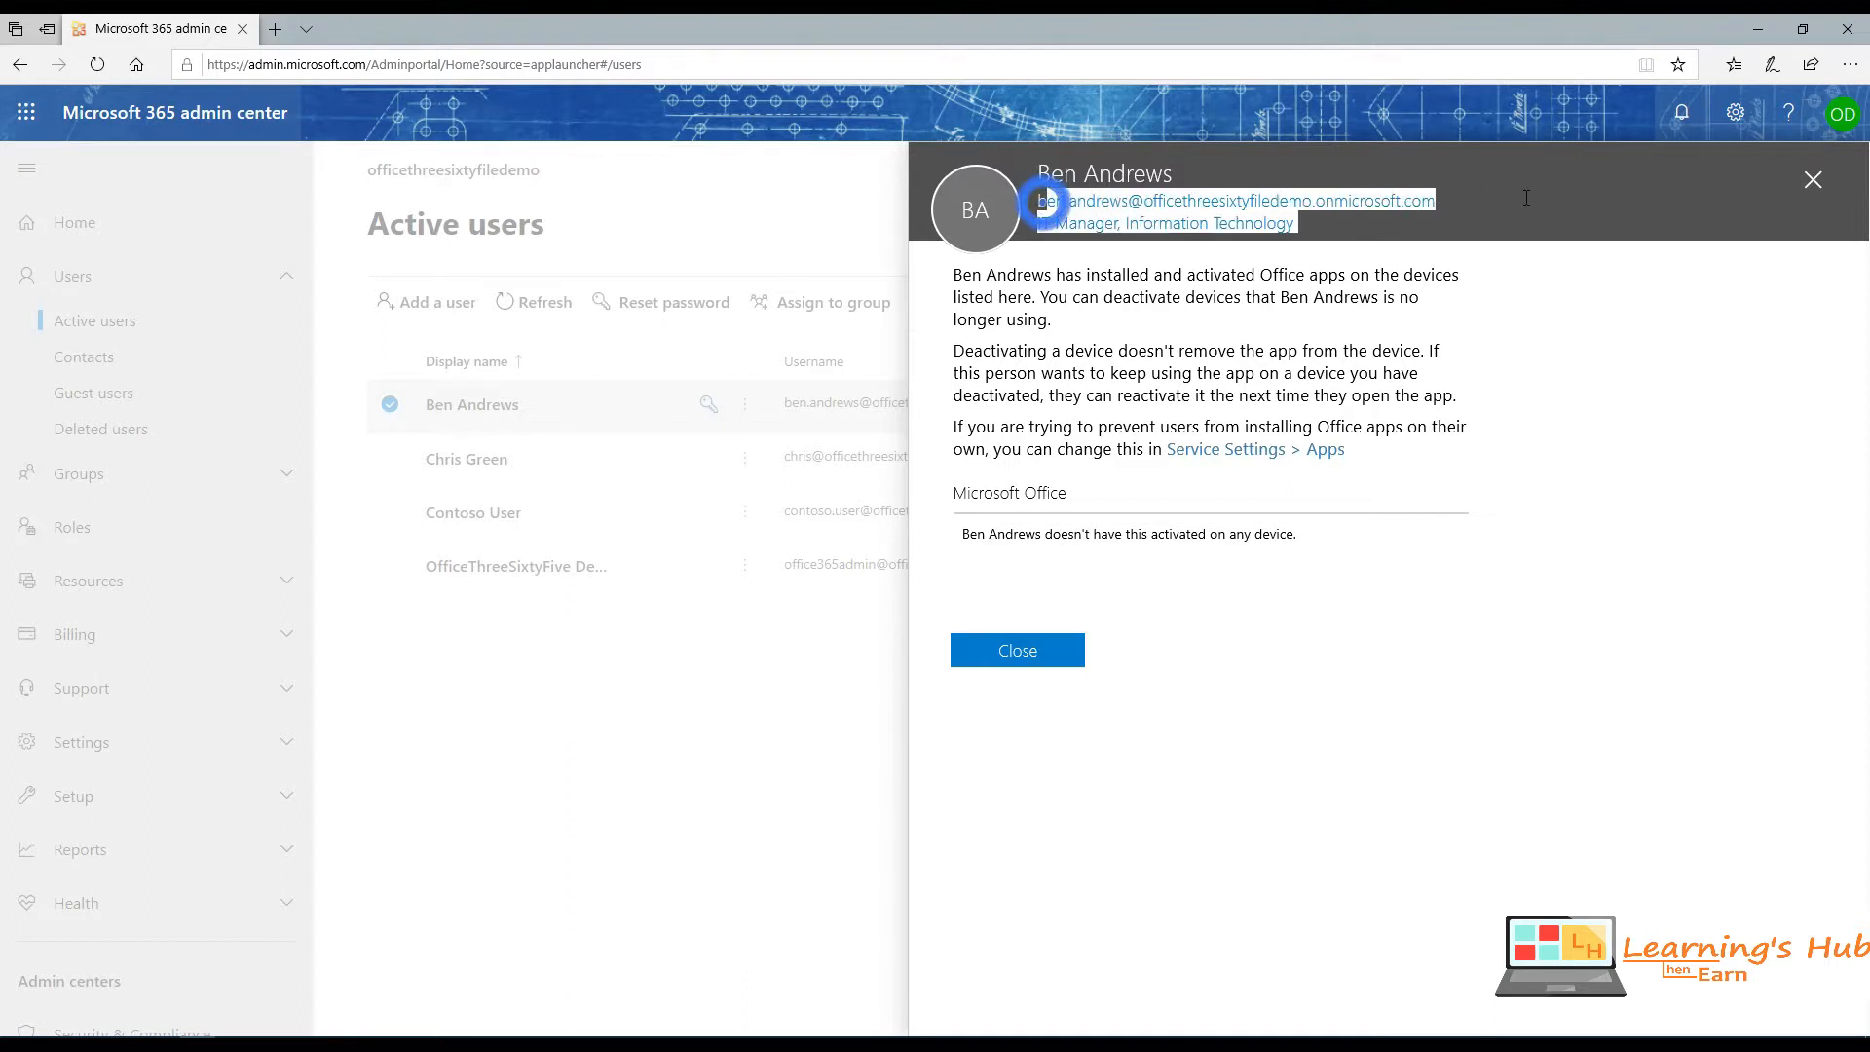
drag(970, 536, 1293, 536)
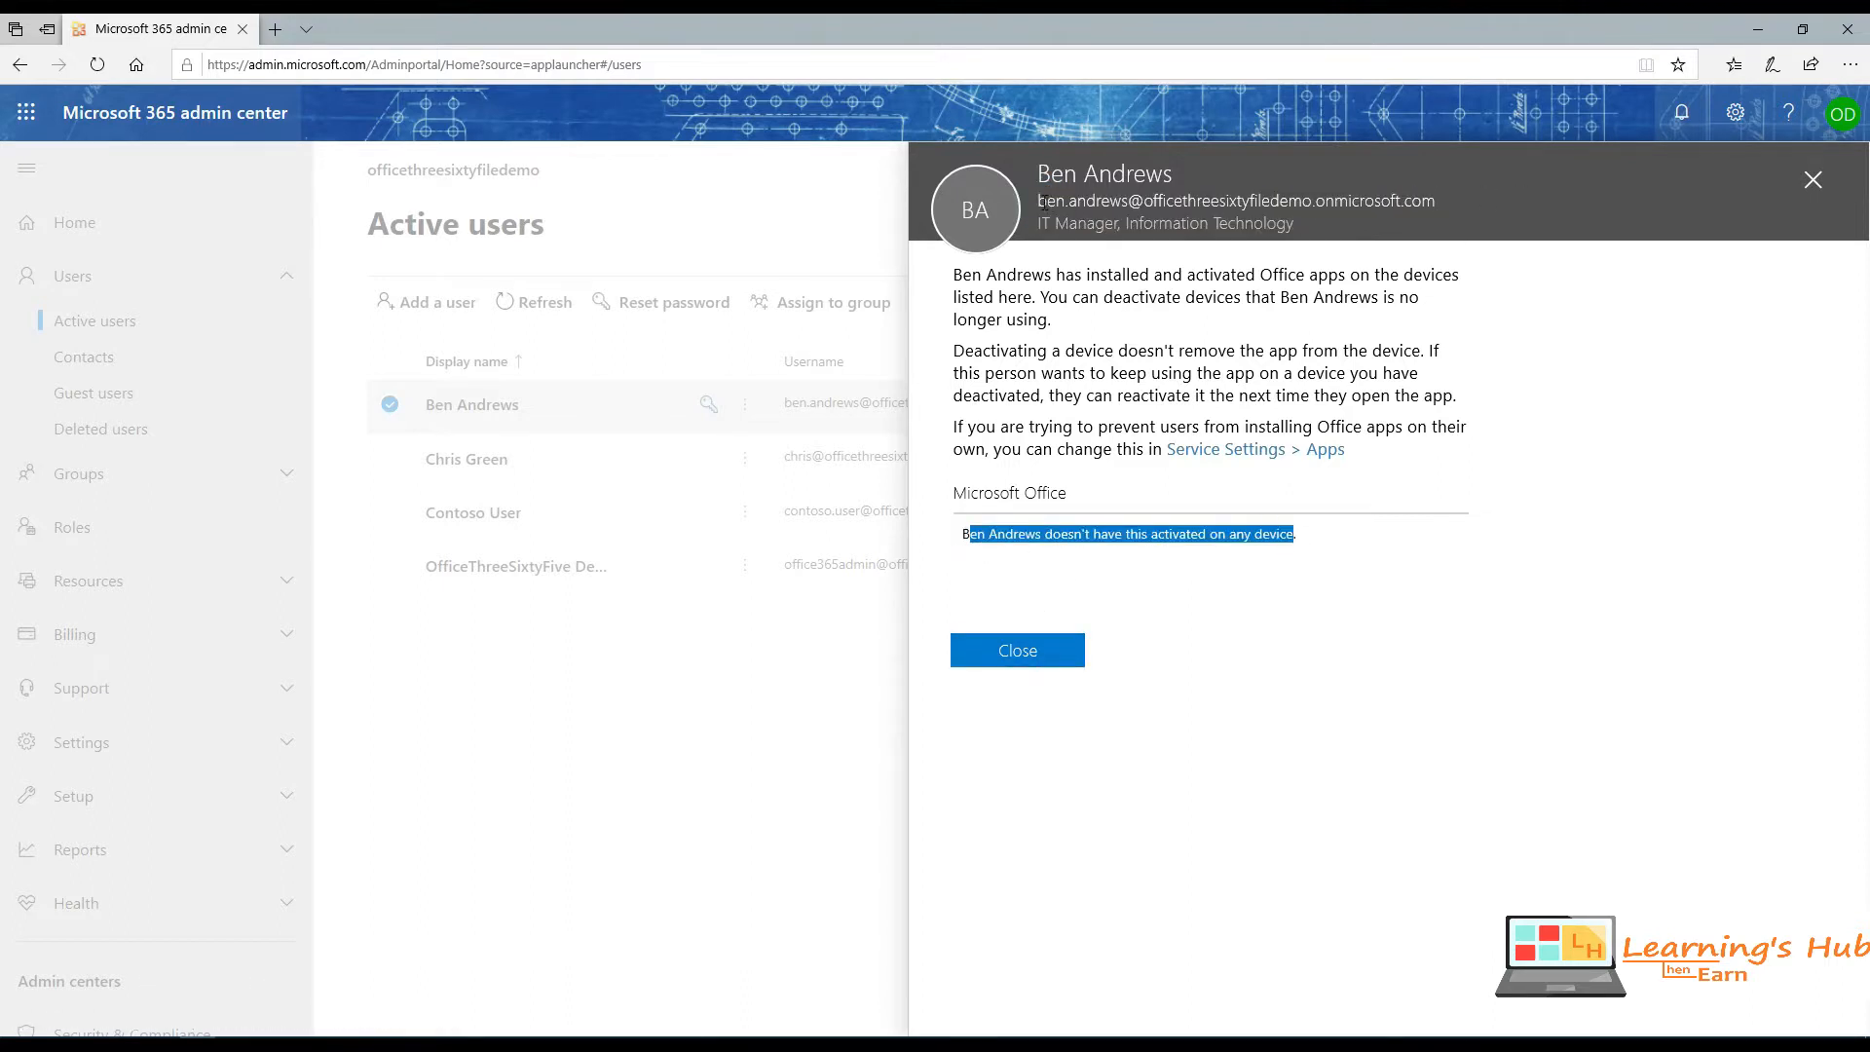
drag(1040, 201, 1431, 203)
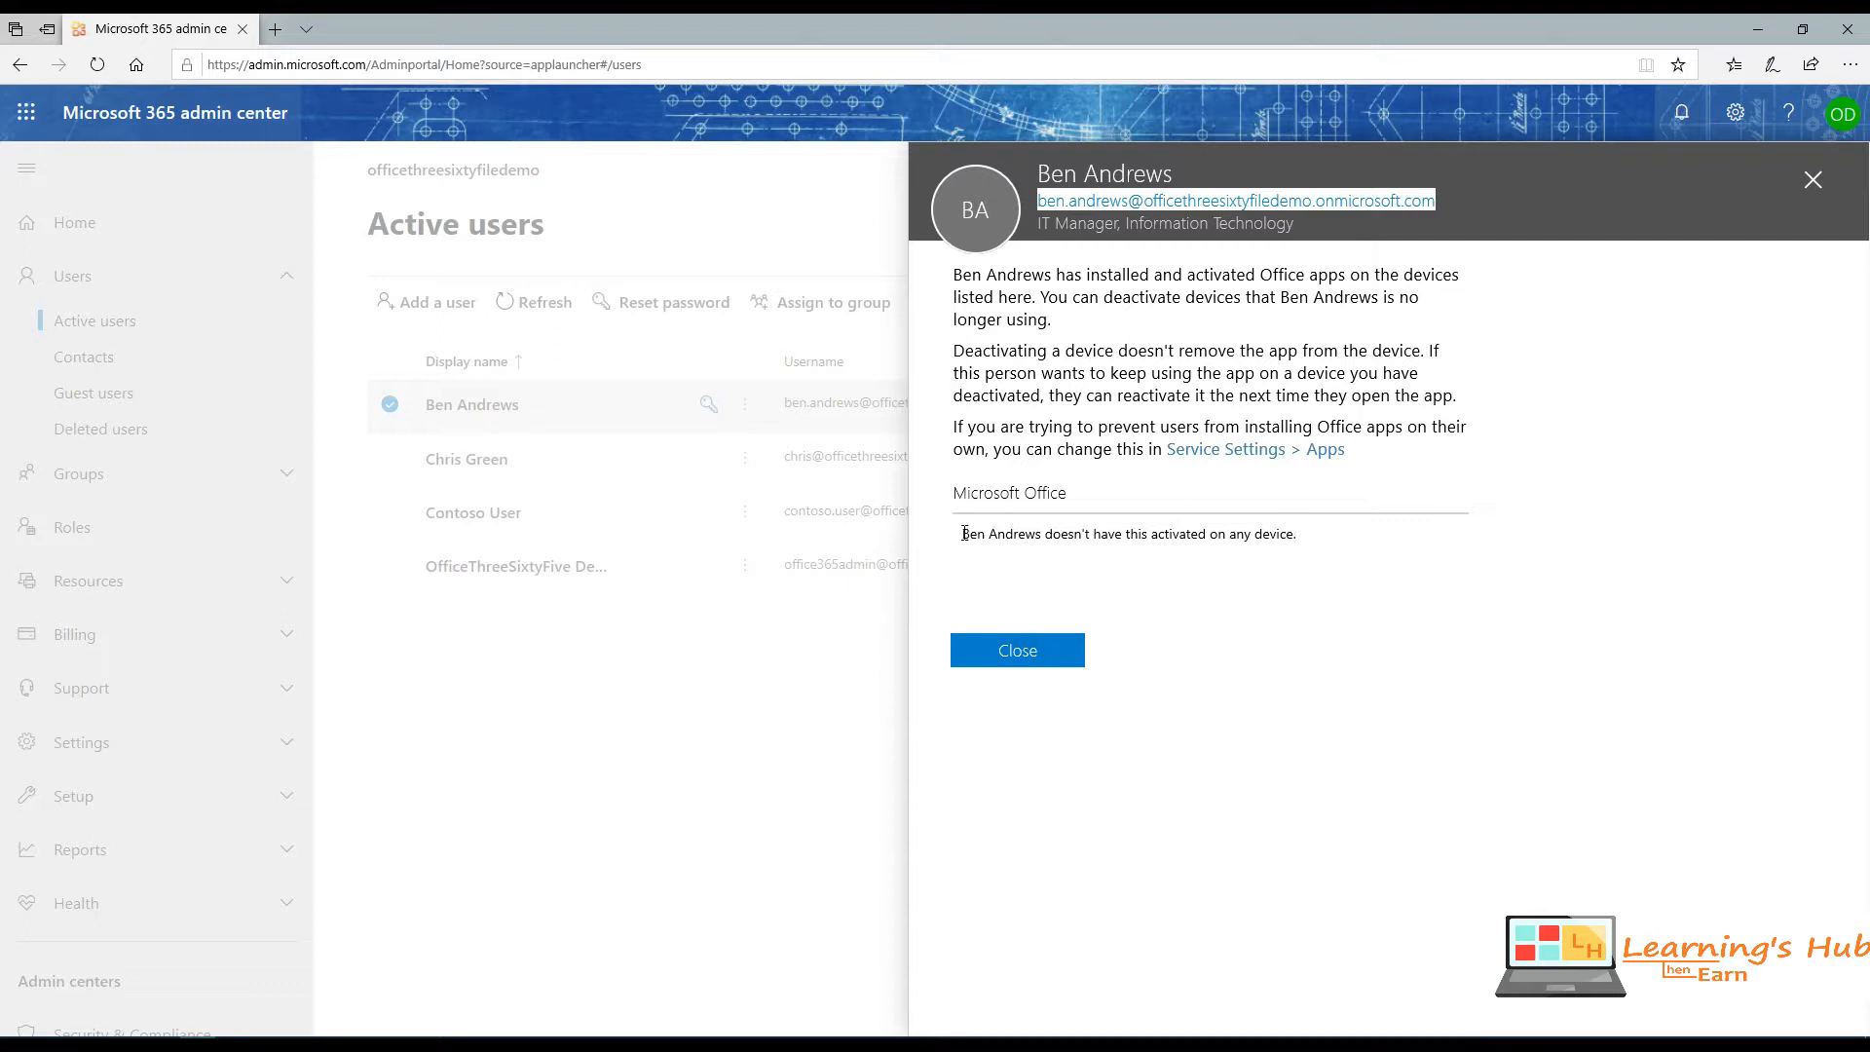
drag(964, 533, 1344, 531)
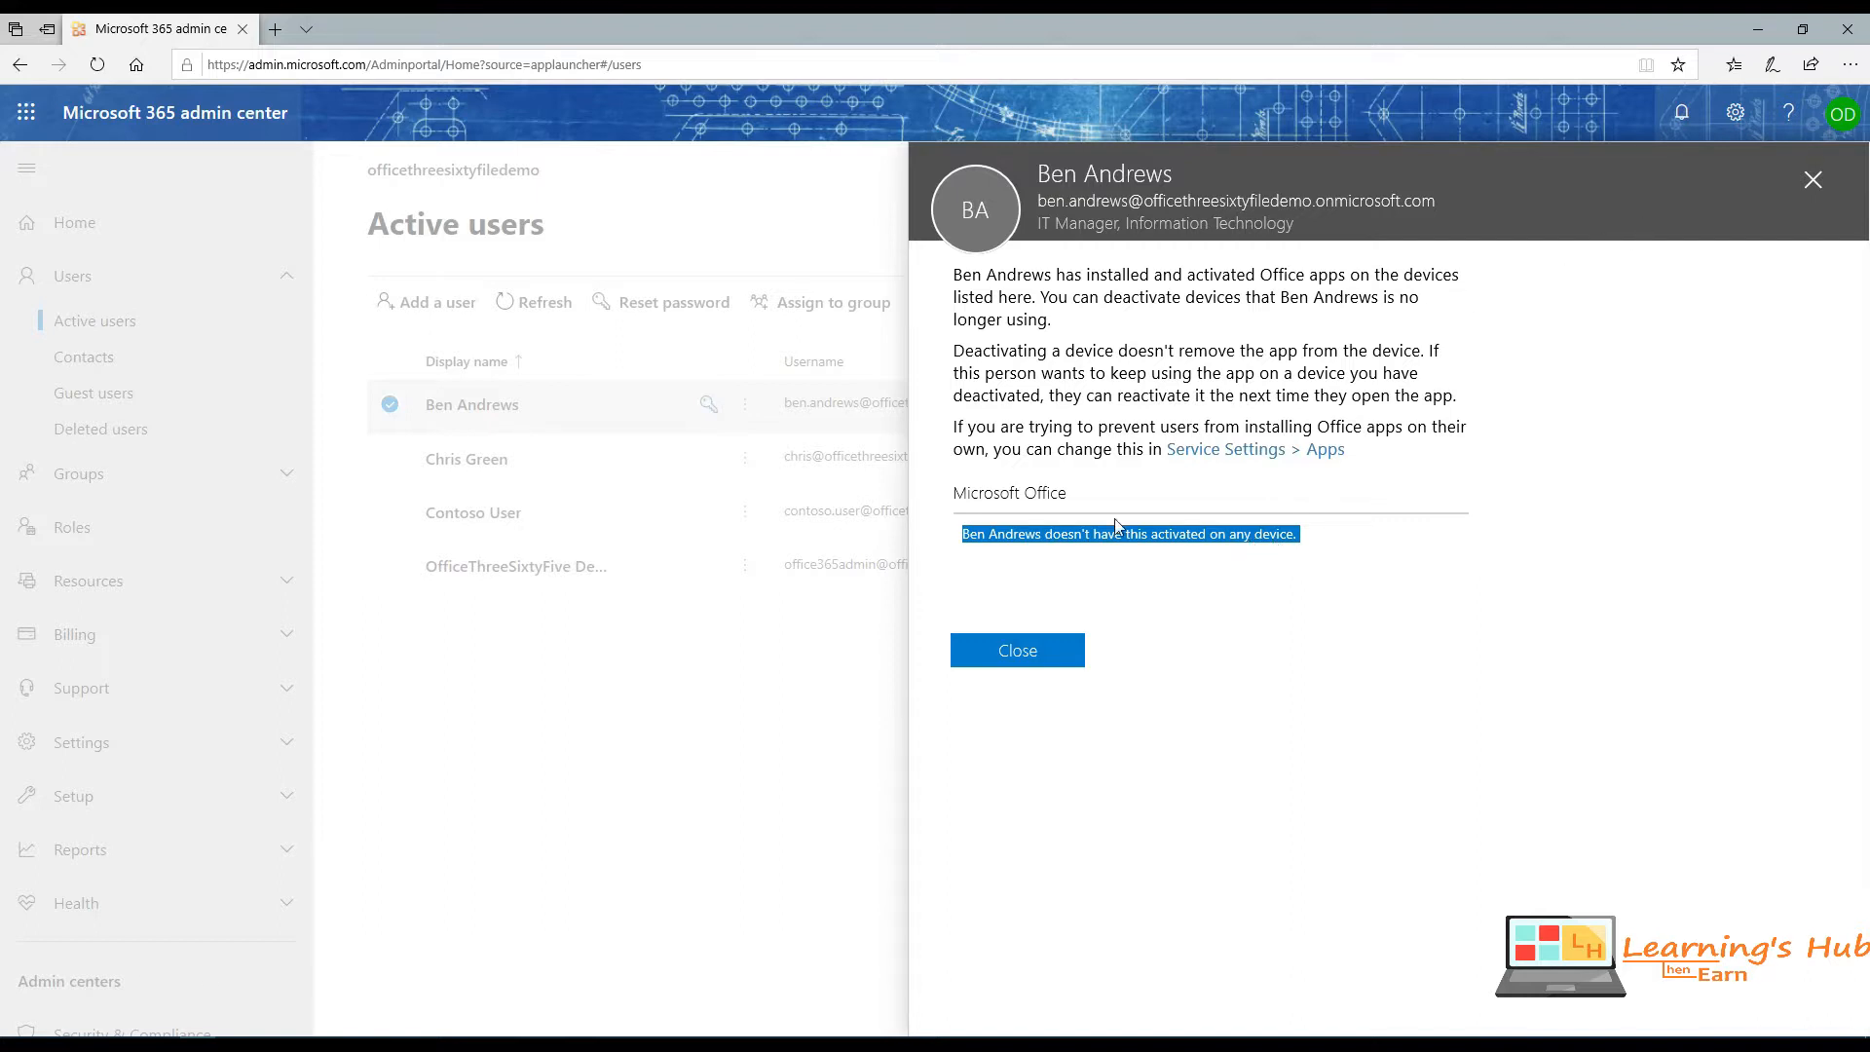
click(1050, 660)
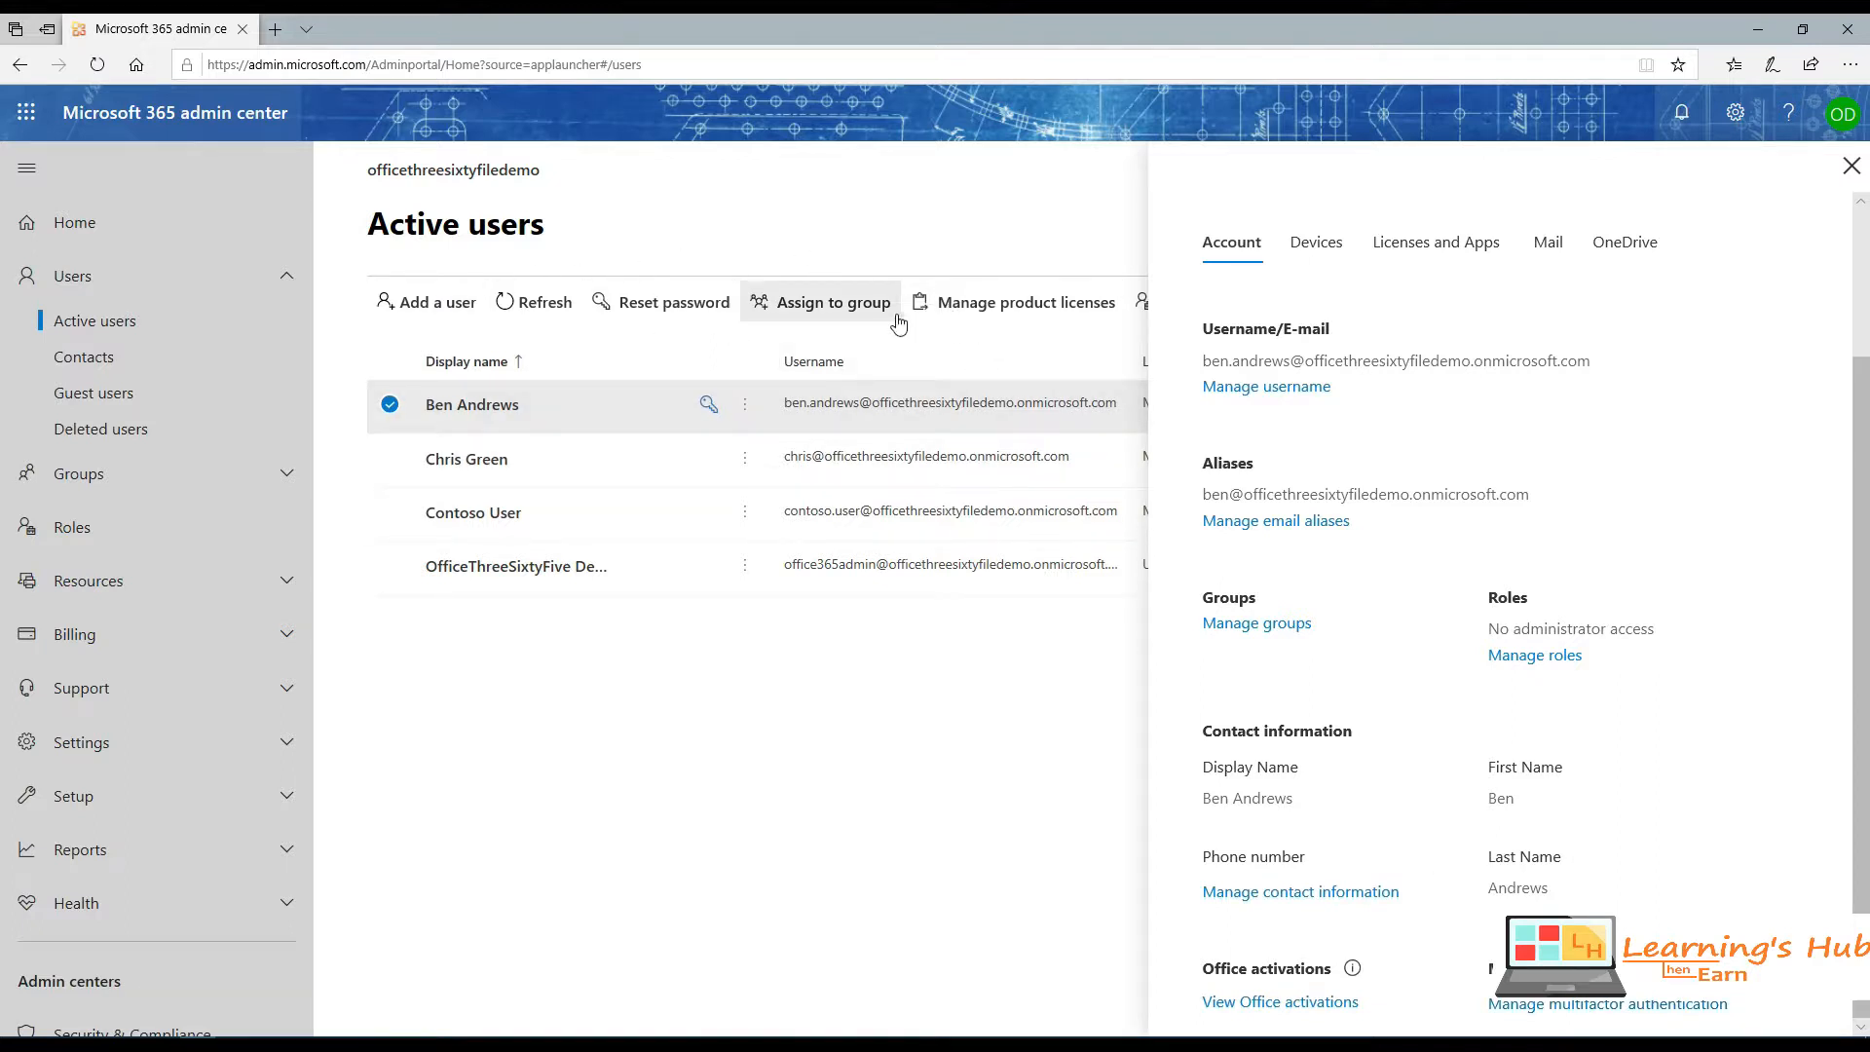
click(1628, 1004)
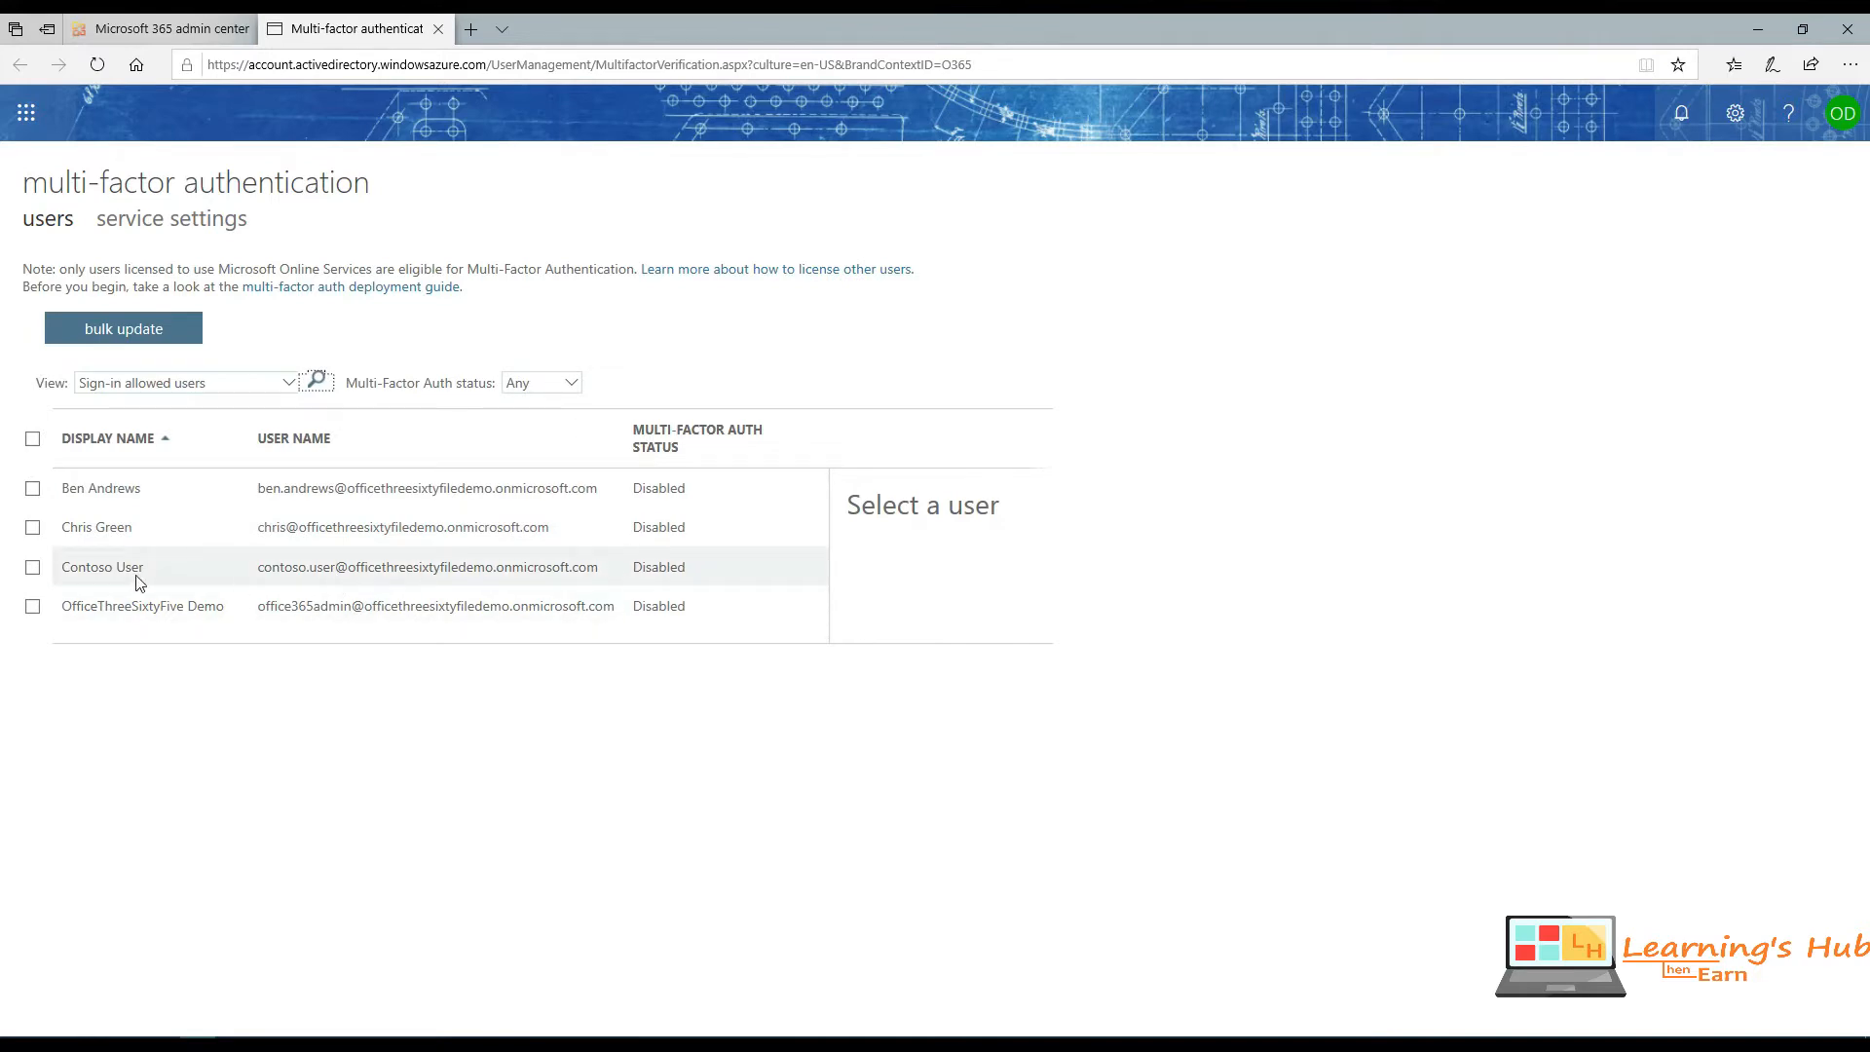
click(34, 489)
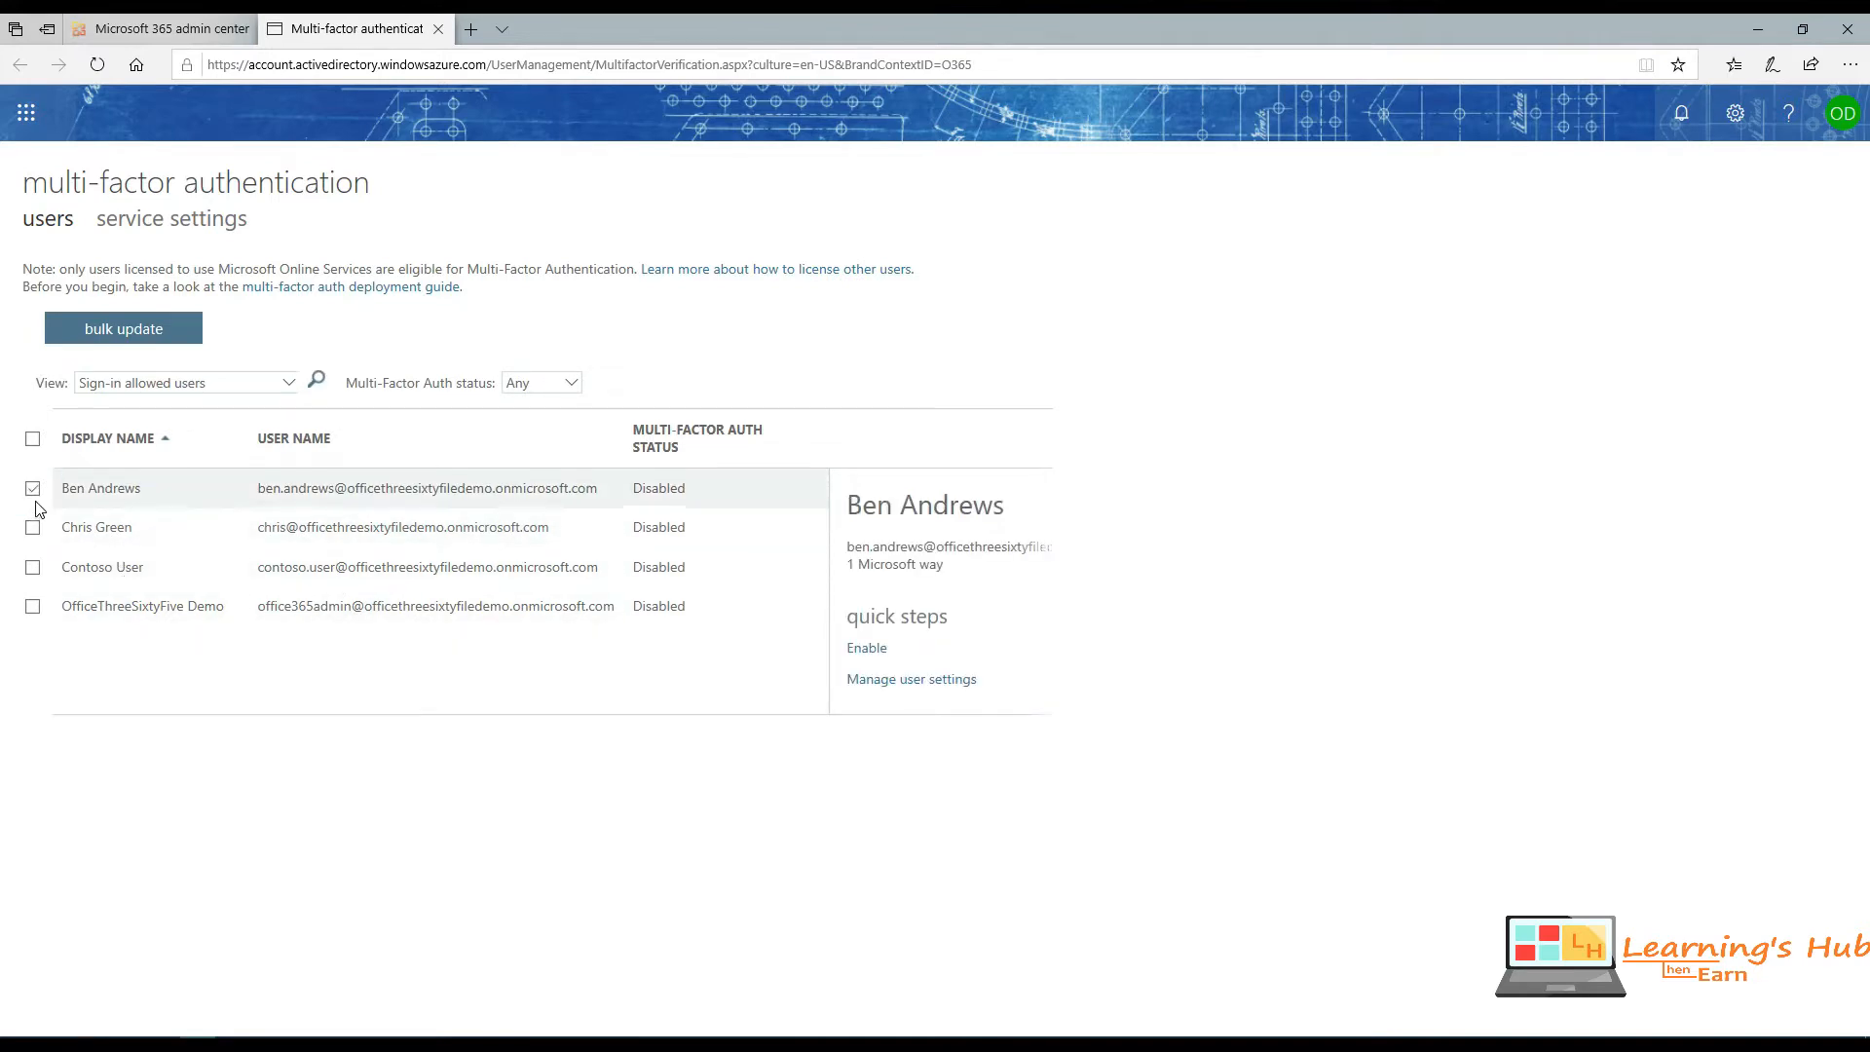
click(32, 488)
click(439, 30)
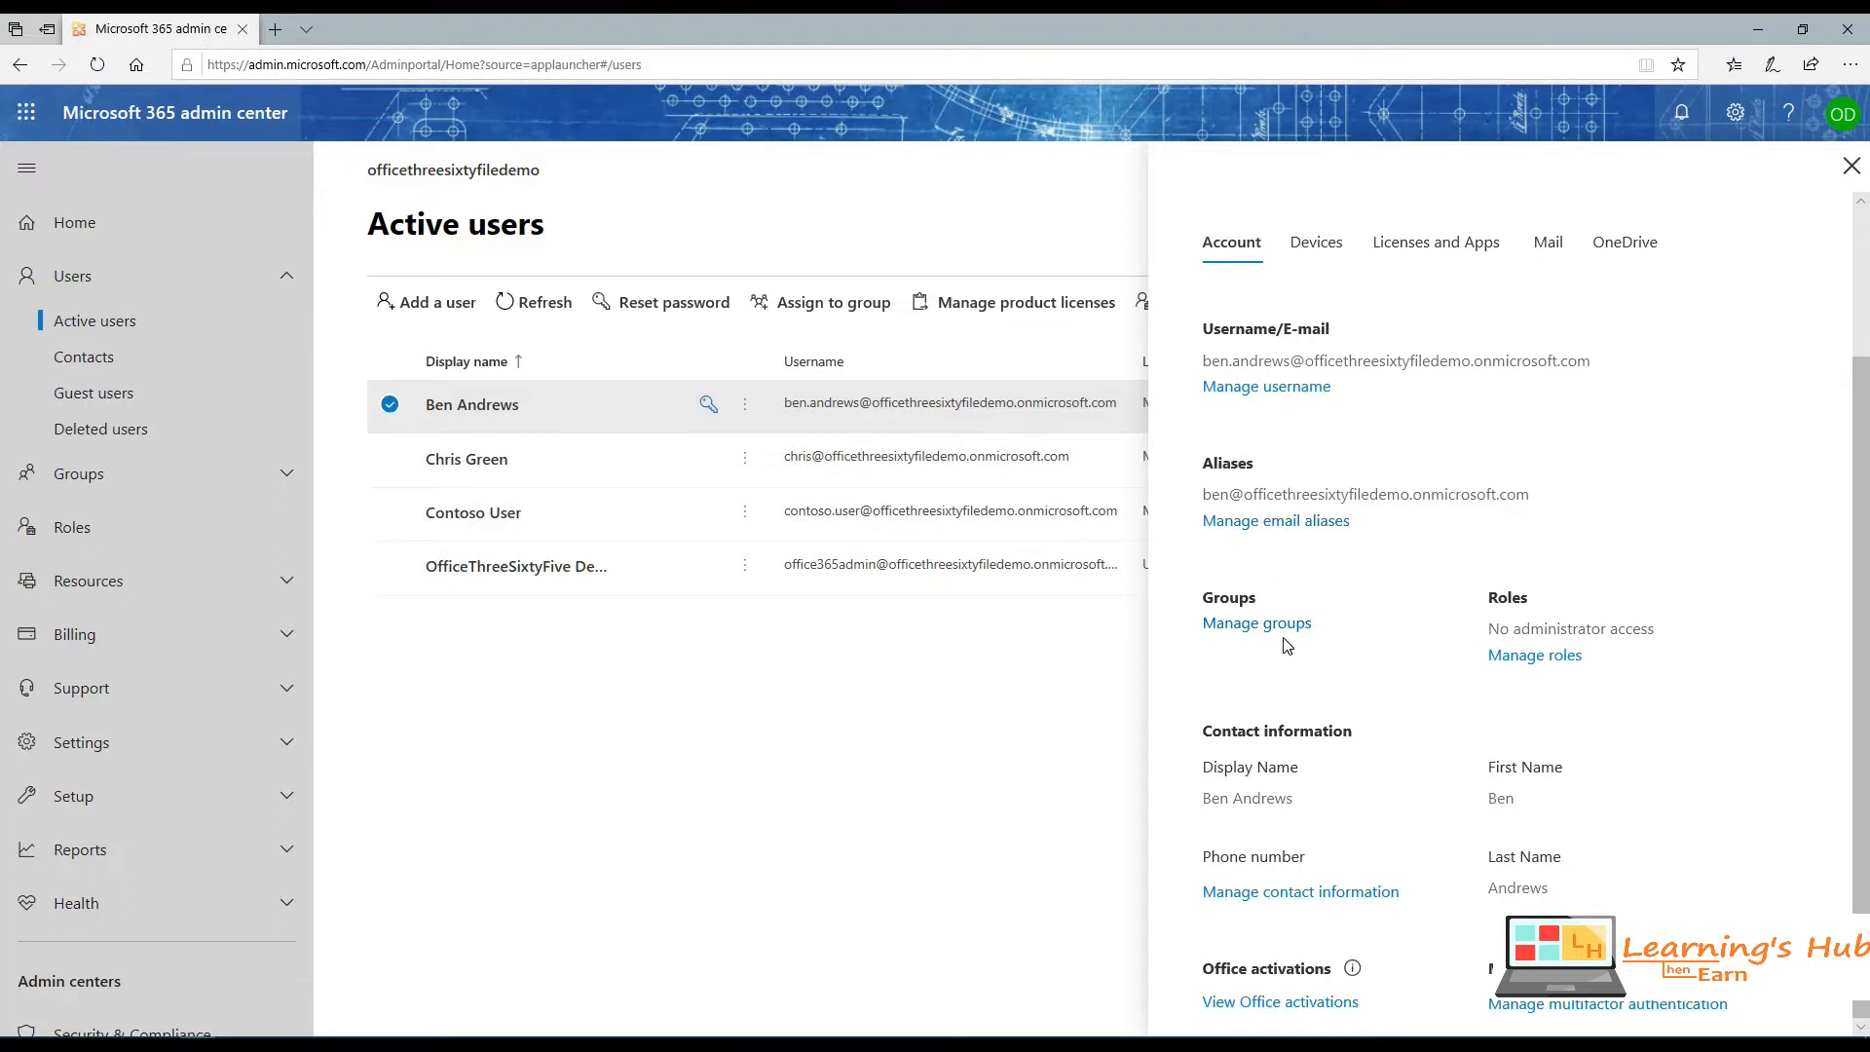
Show the Devices tab, which reports no devices enrolled in Intune
scroll(1289, 648, up, 2)
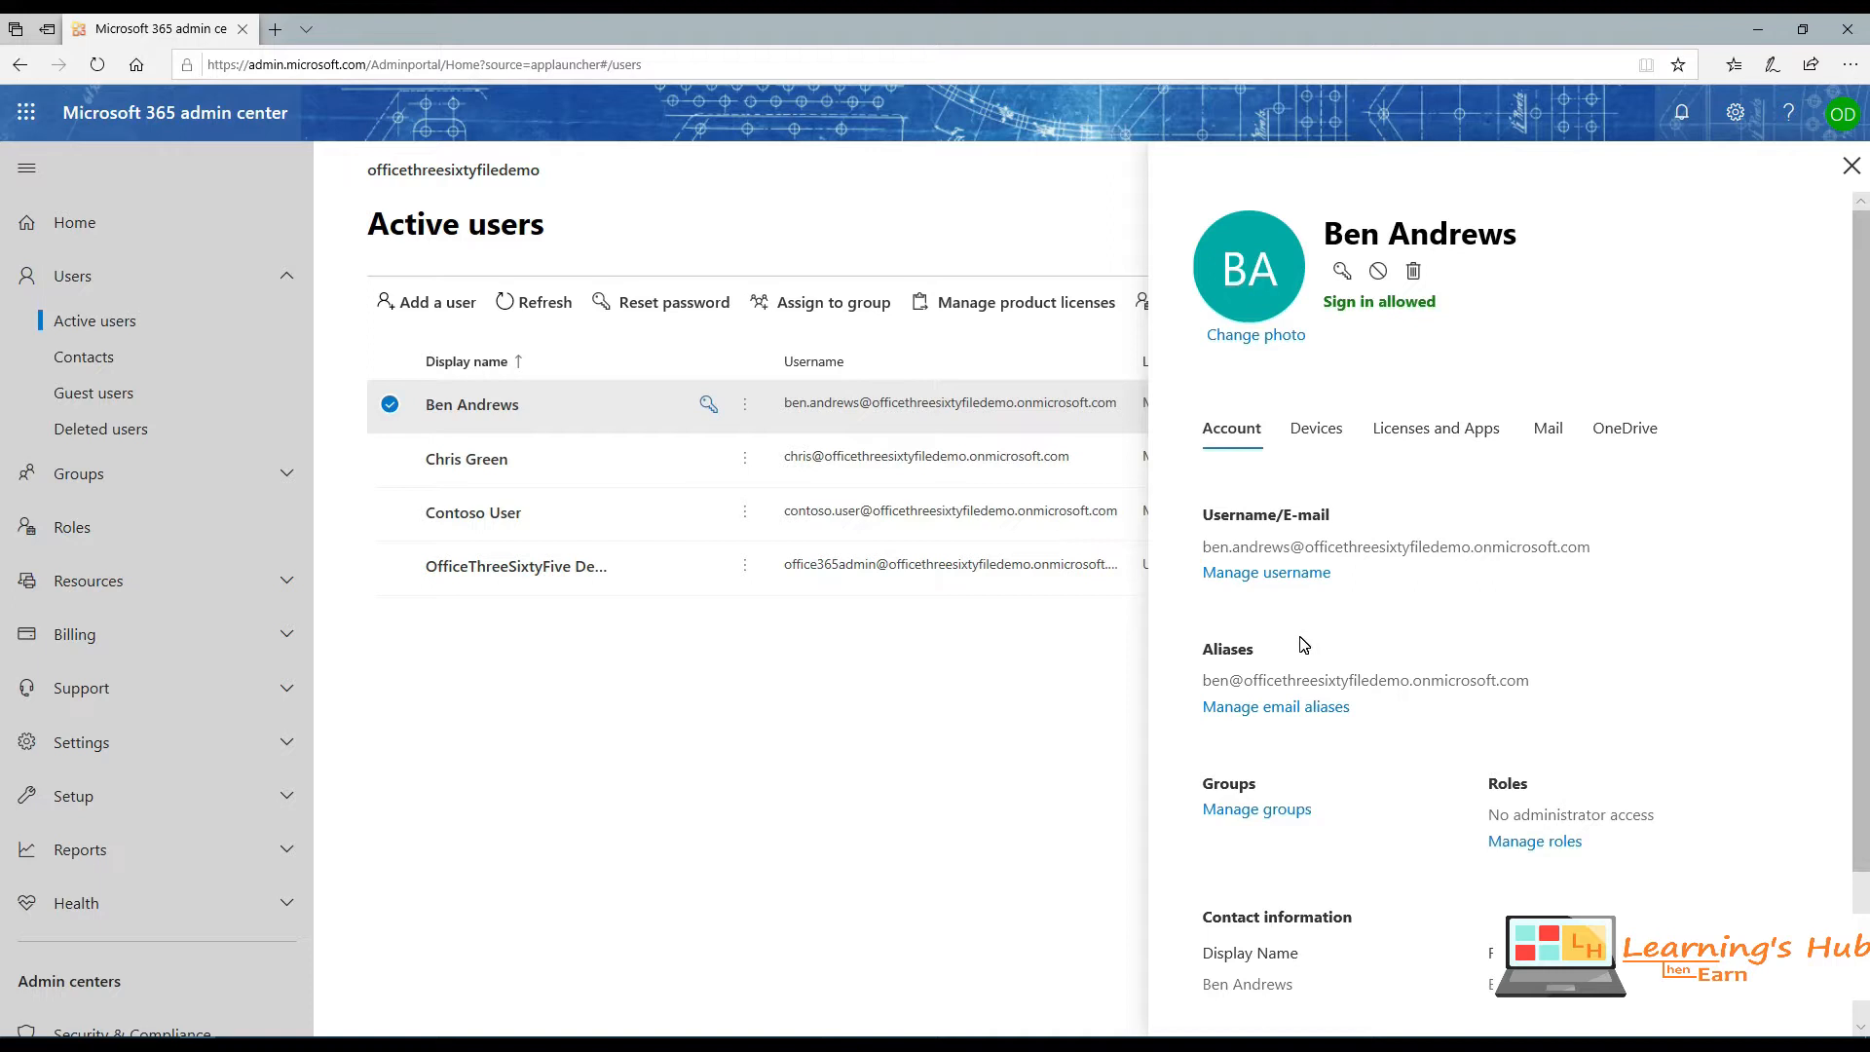
click(1313, 438)
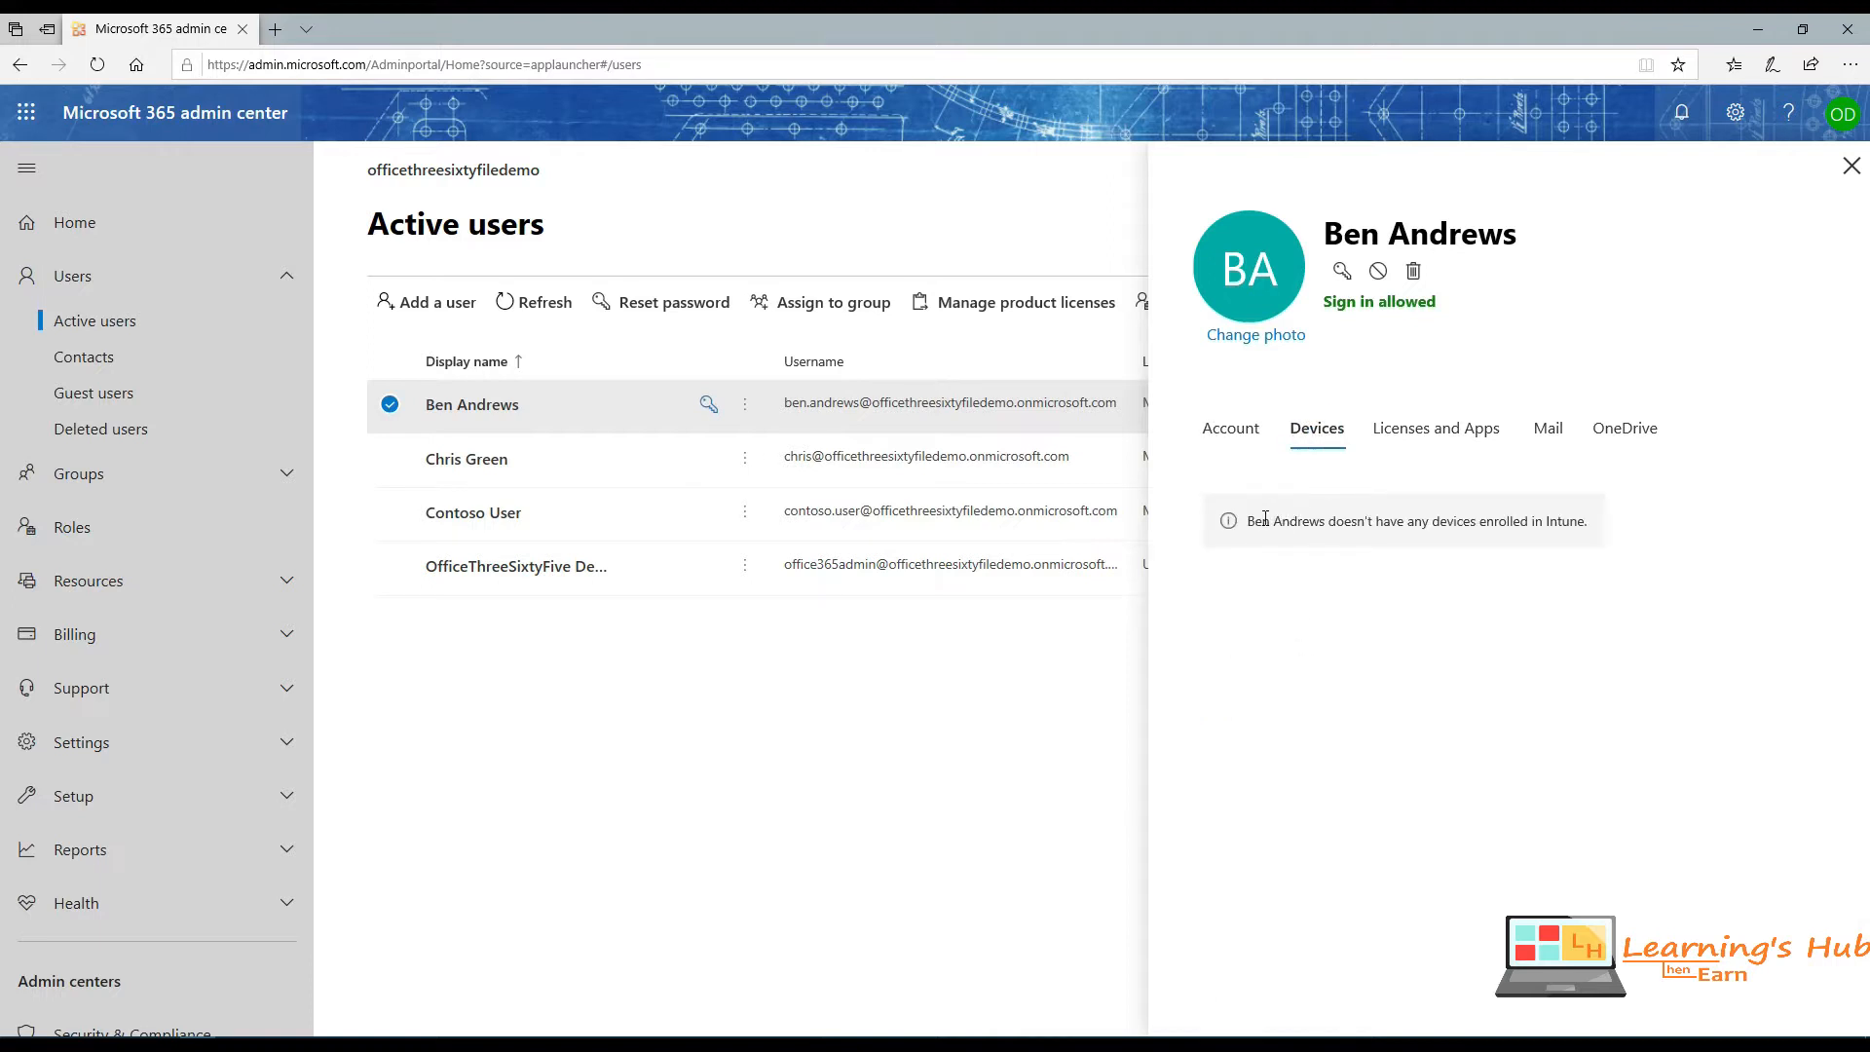
drag(1249, 521, 1627, 526)
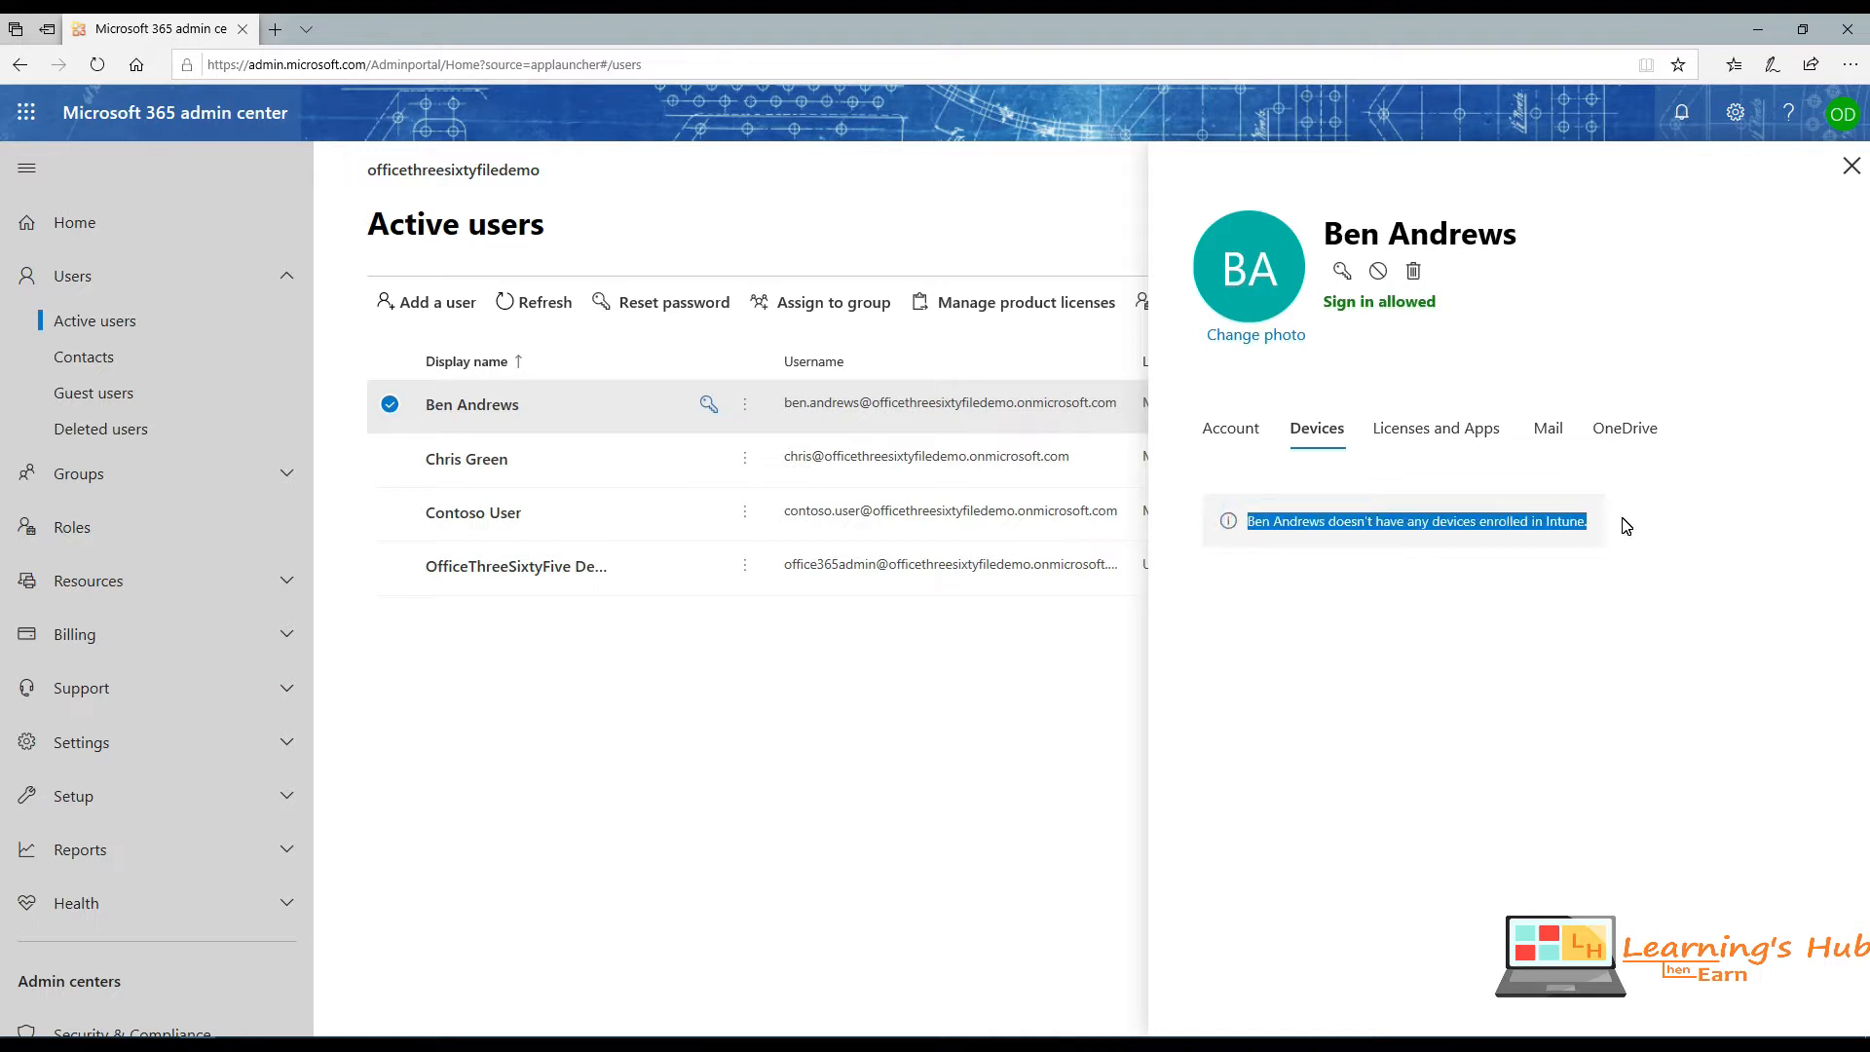
click(1286, 531)
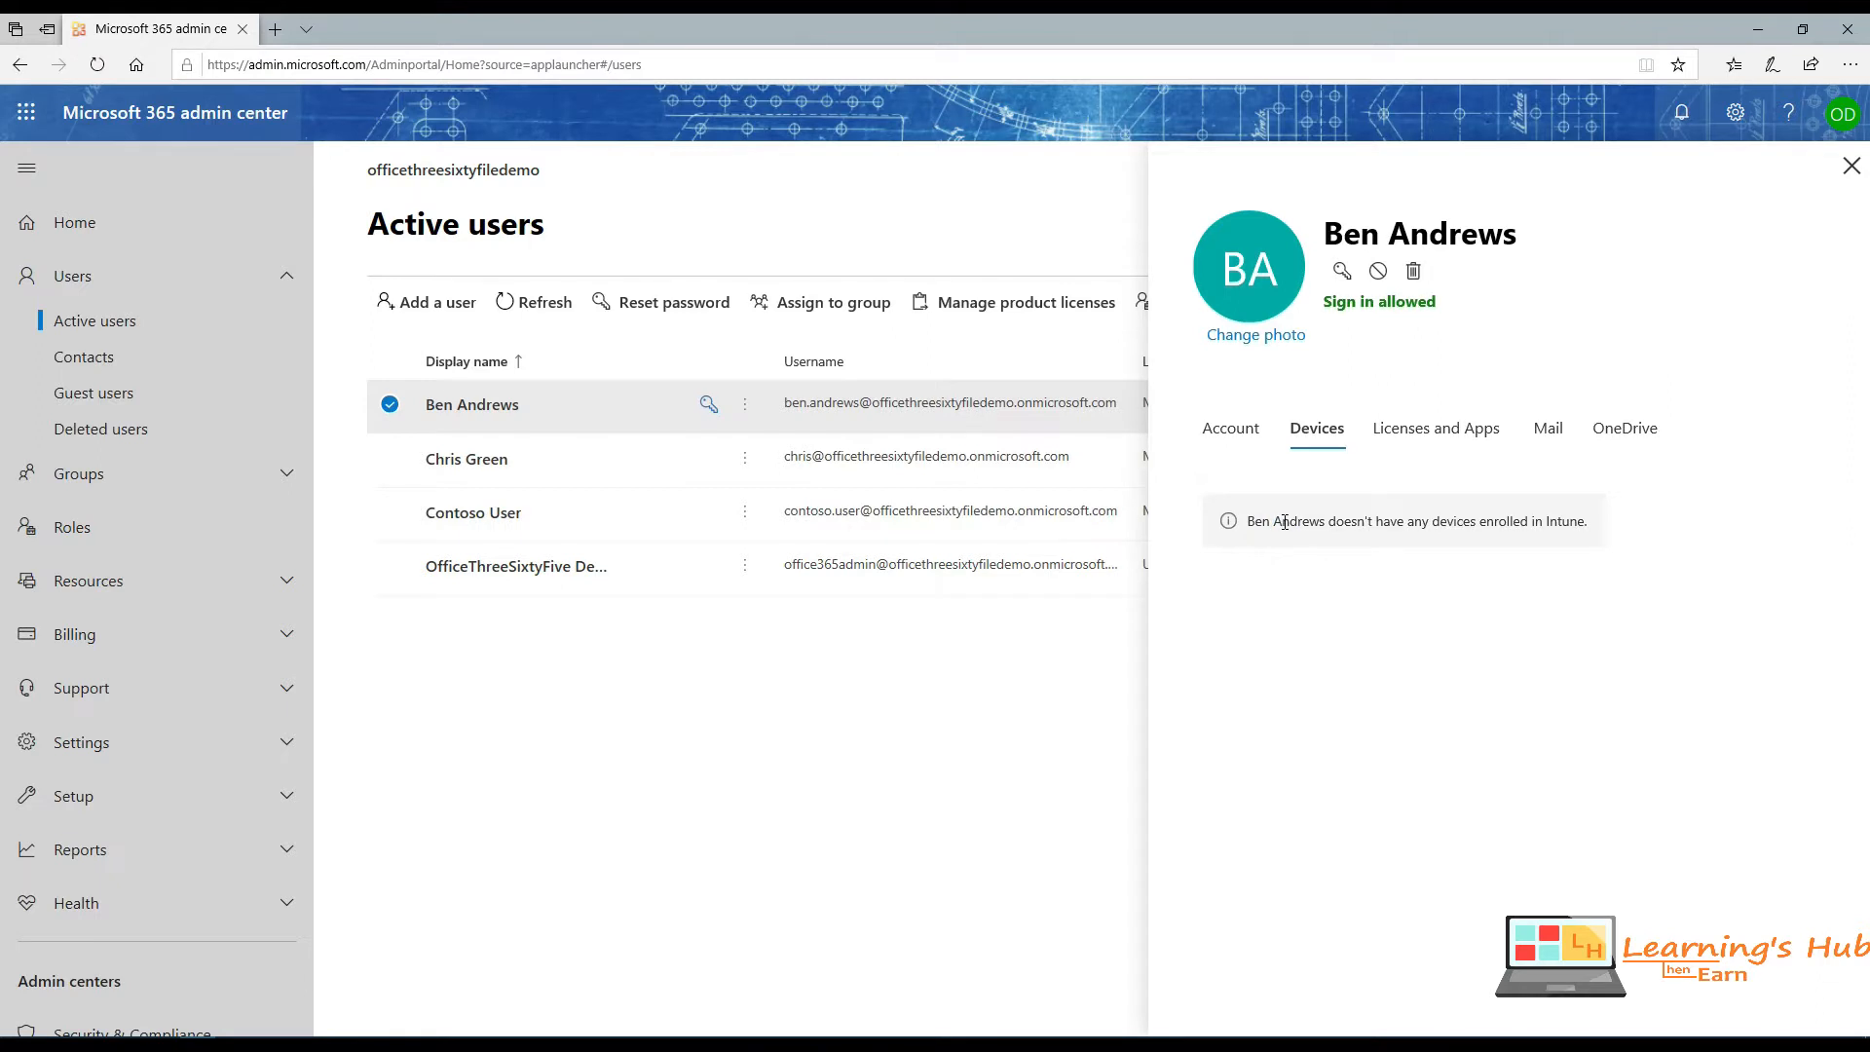
Show Licenses and Apps and expand the 37 apps of the Microsoft 365 E5 Developer licence
click(1439, 442)
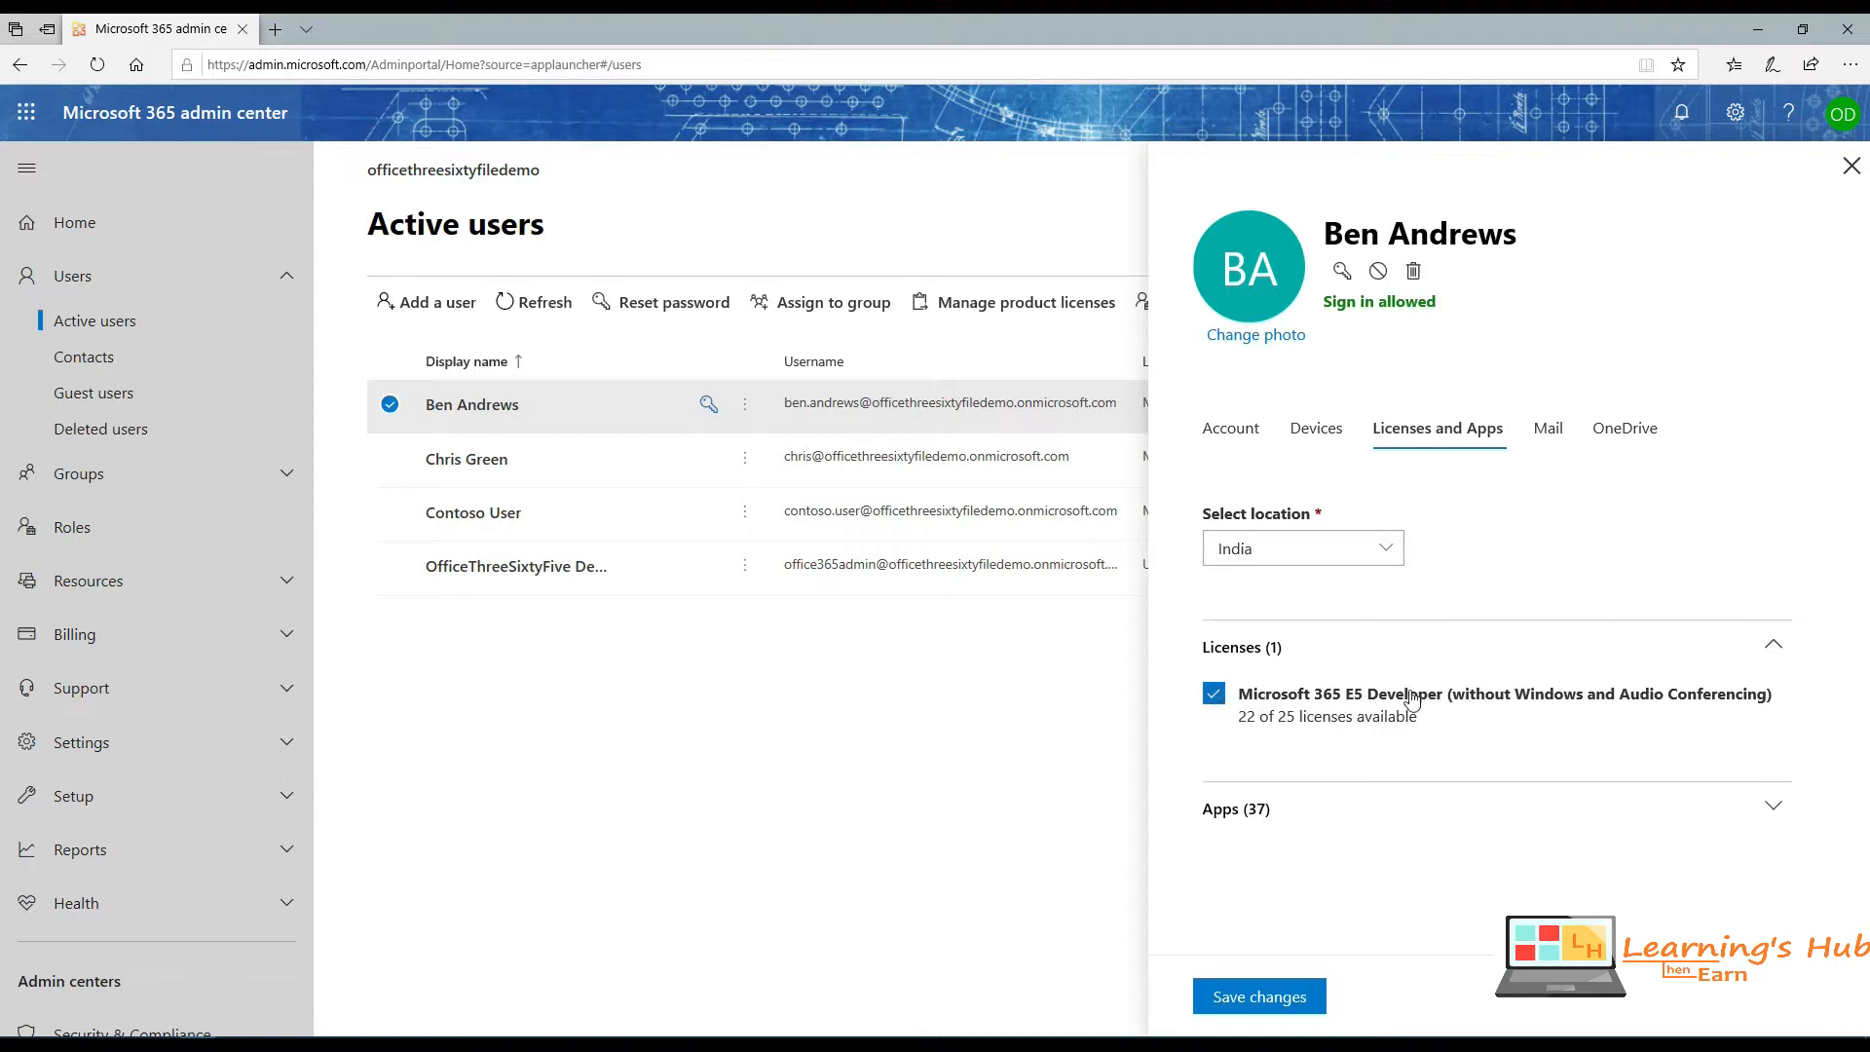
click(1744, 808)
scroll(1406, 692, down, 5)
scroll(1377, 630, down, 10)
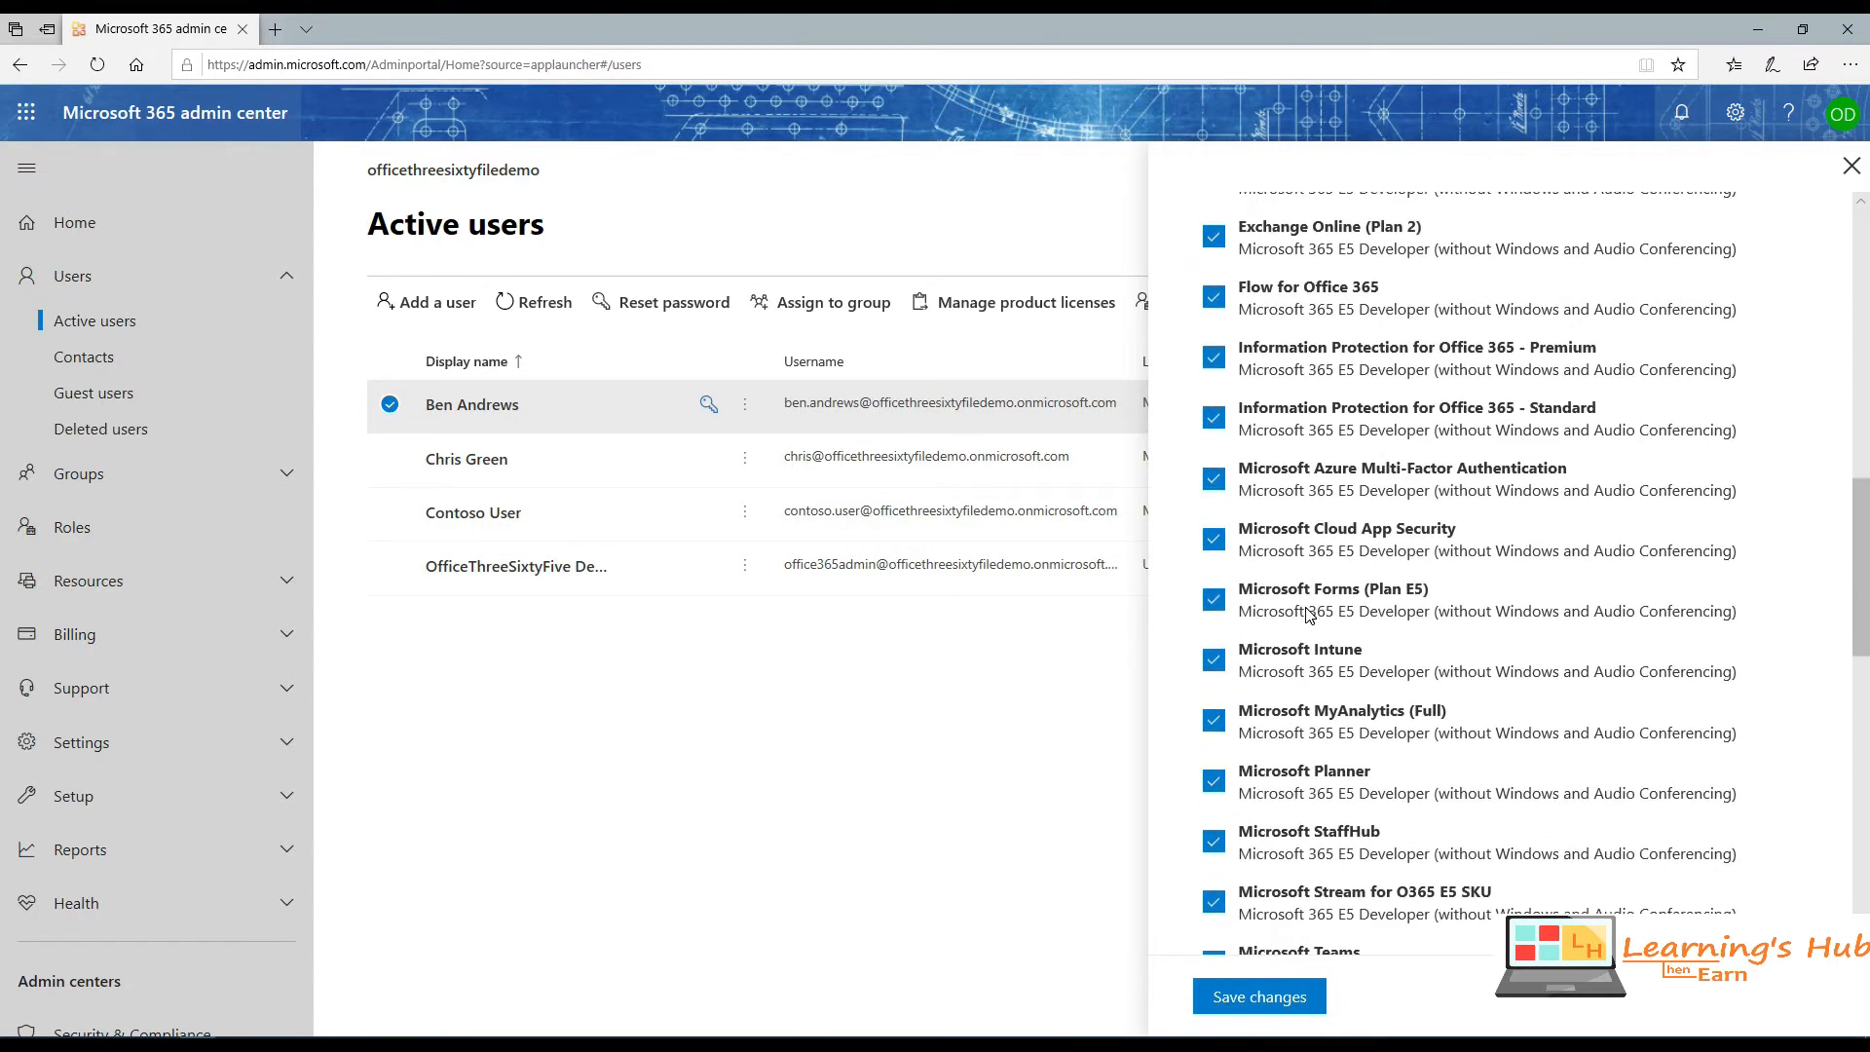
scroll(1306, 616, up, 2)
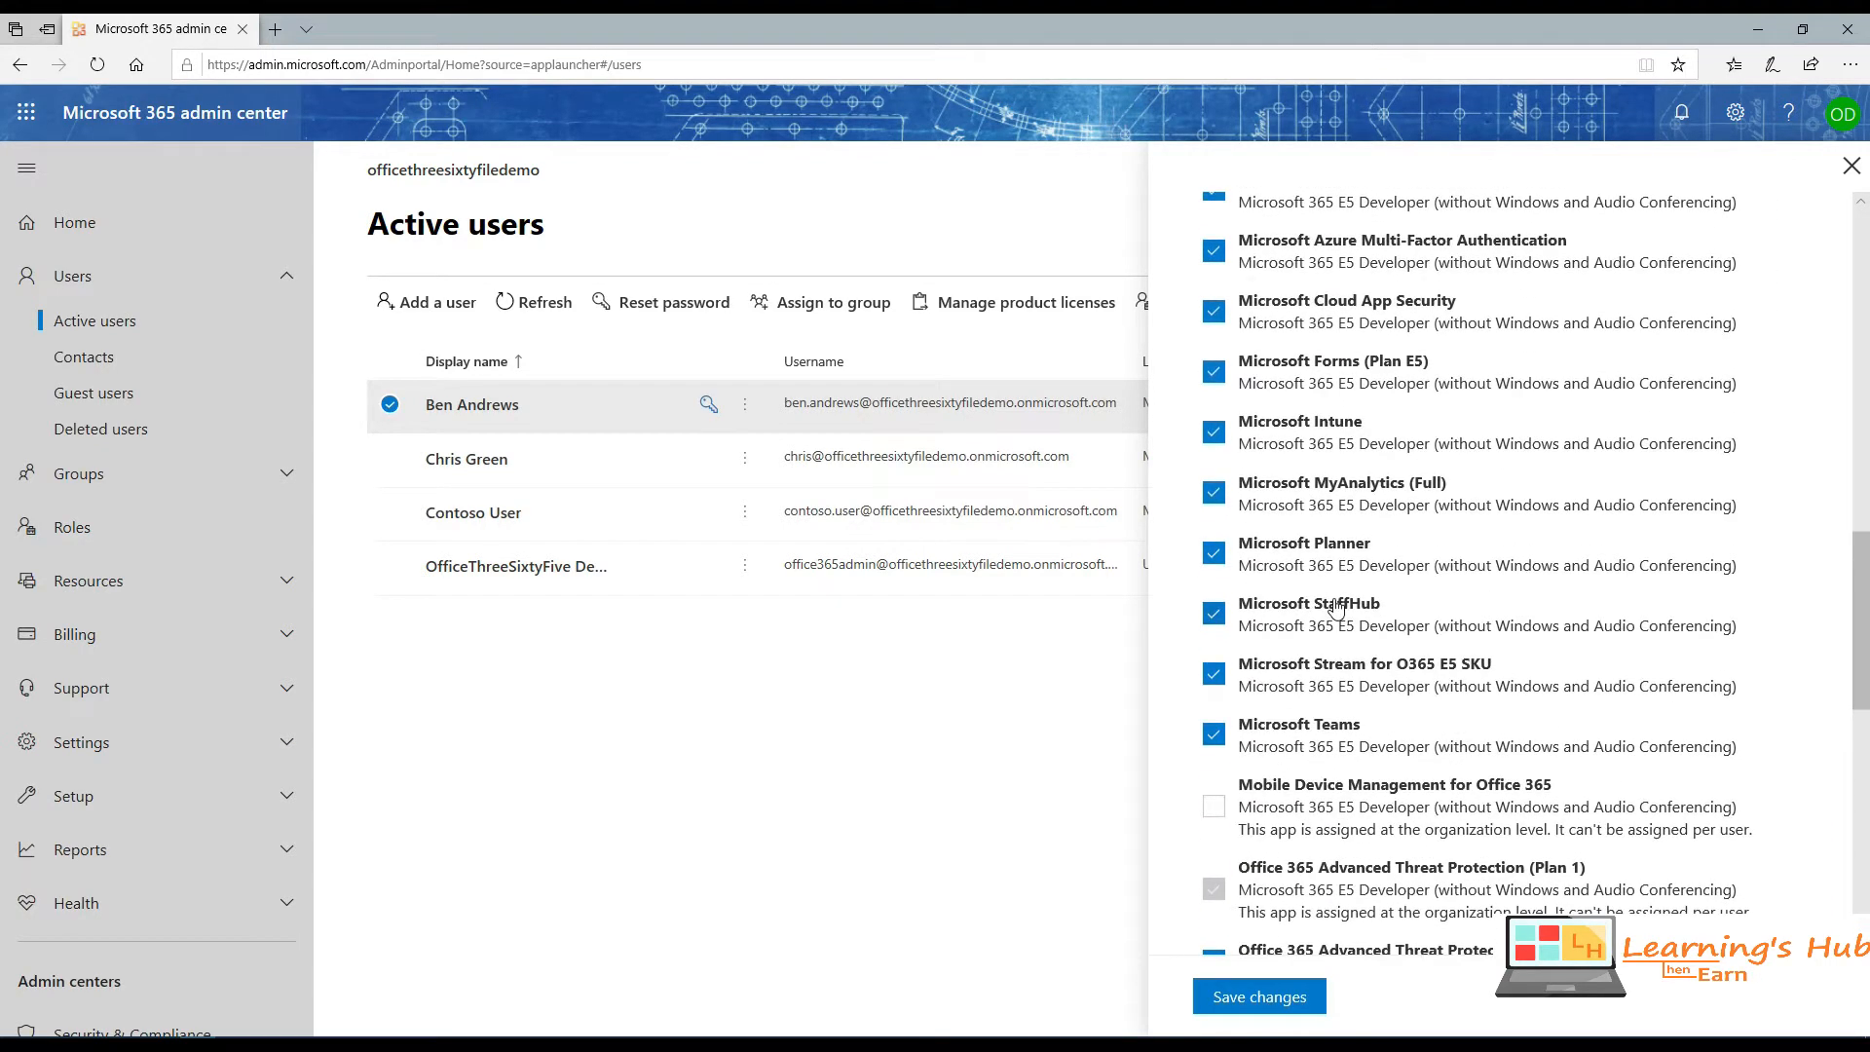
Untick Microsoft Intune in the licence's app list
click(1214, 433)
scroll(1297, 507, up, 10)
scroll(1297, 507, down, 13)
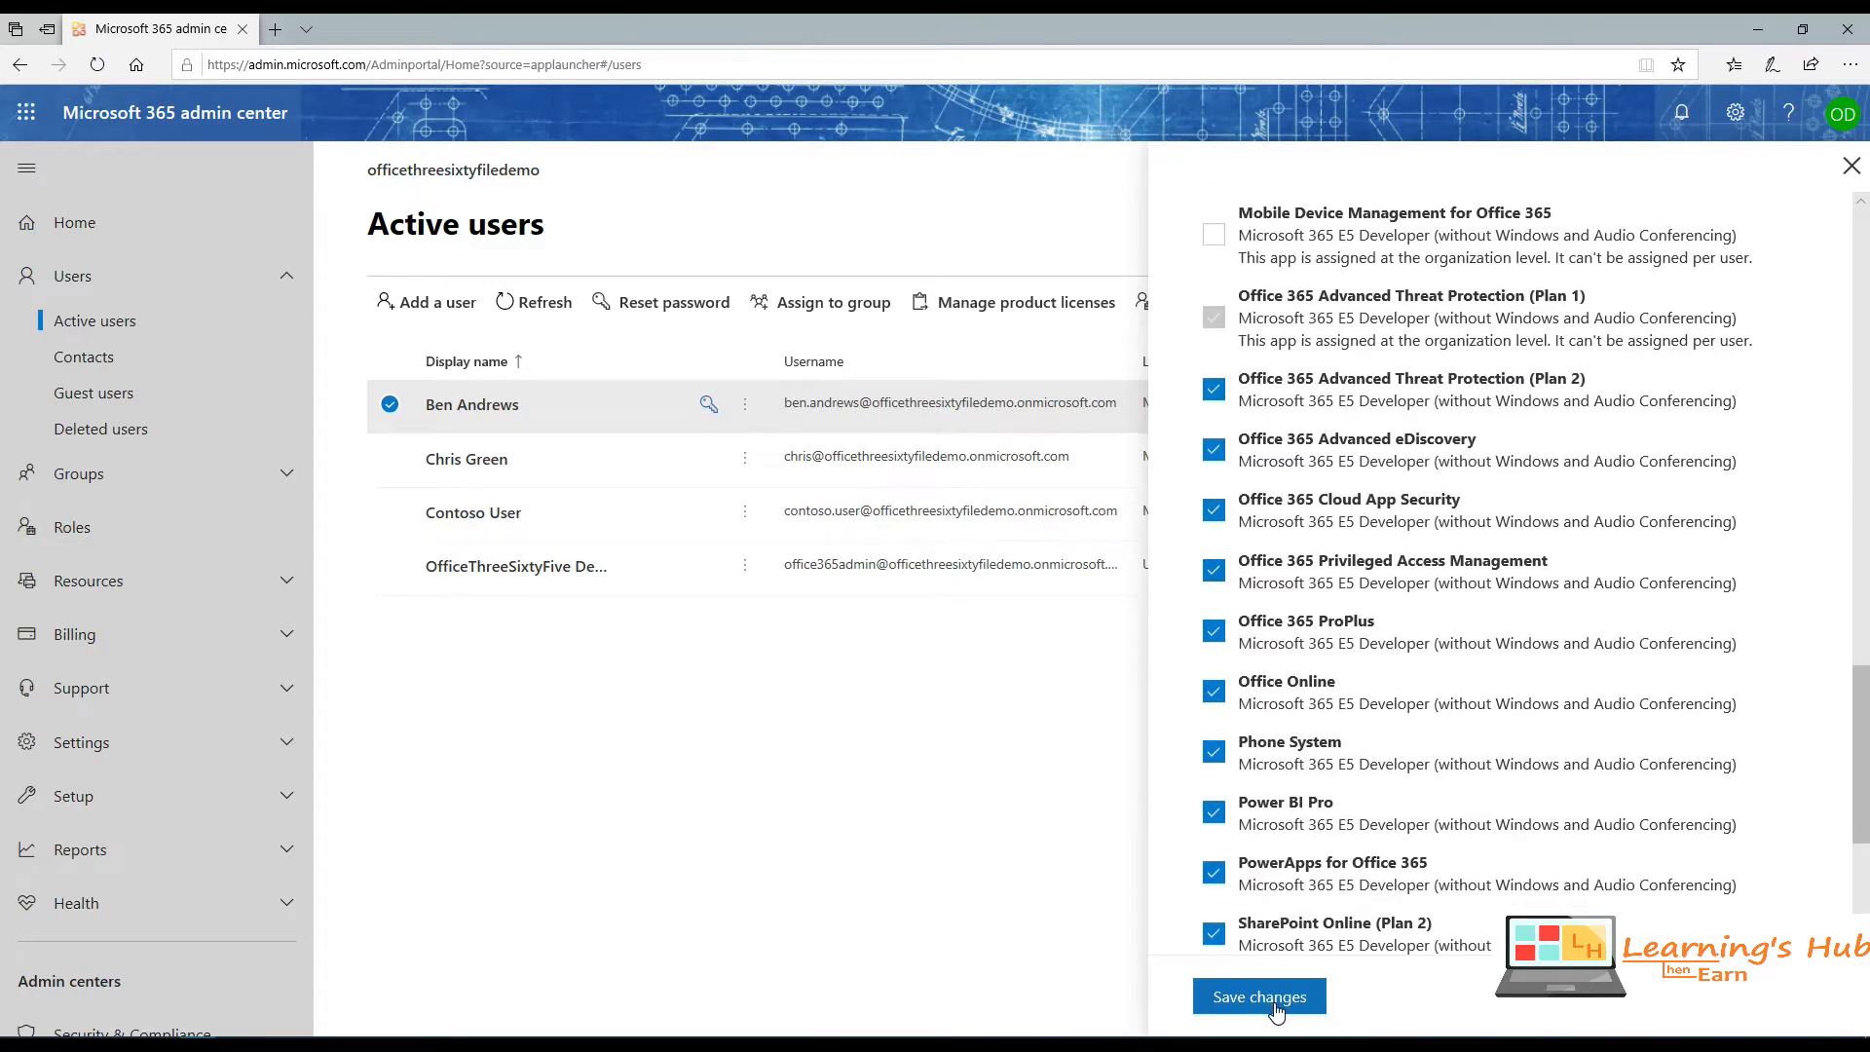
scroll(1325, 889, up, 2)
scroll(1326, 888, up, 15)
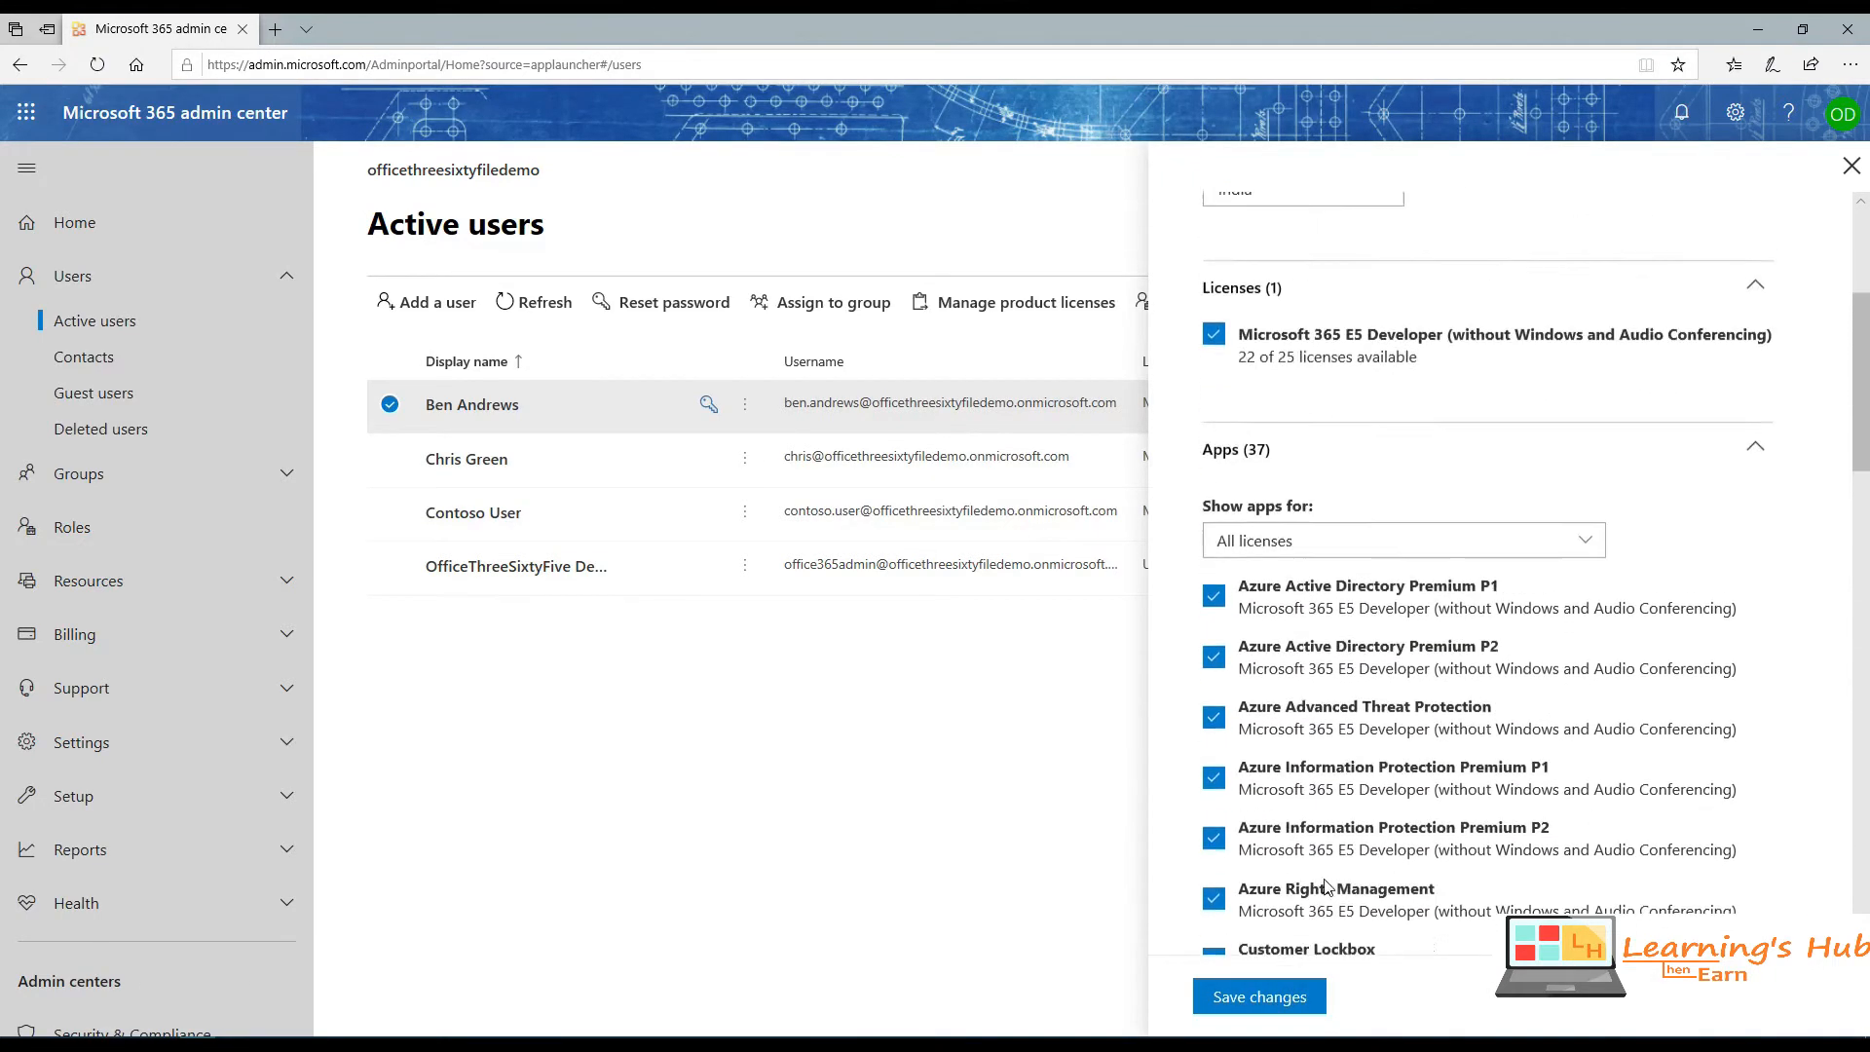
scroll(1323, 855, down, 6)
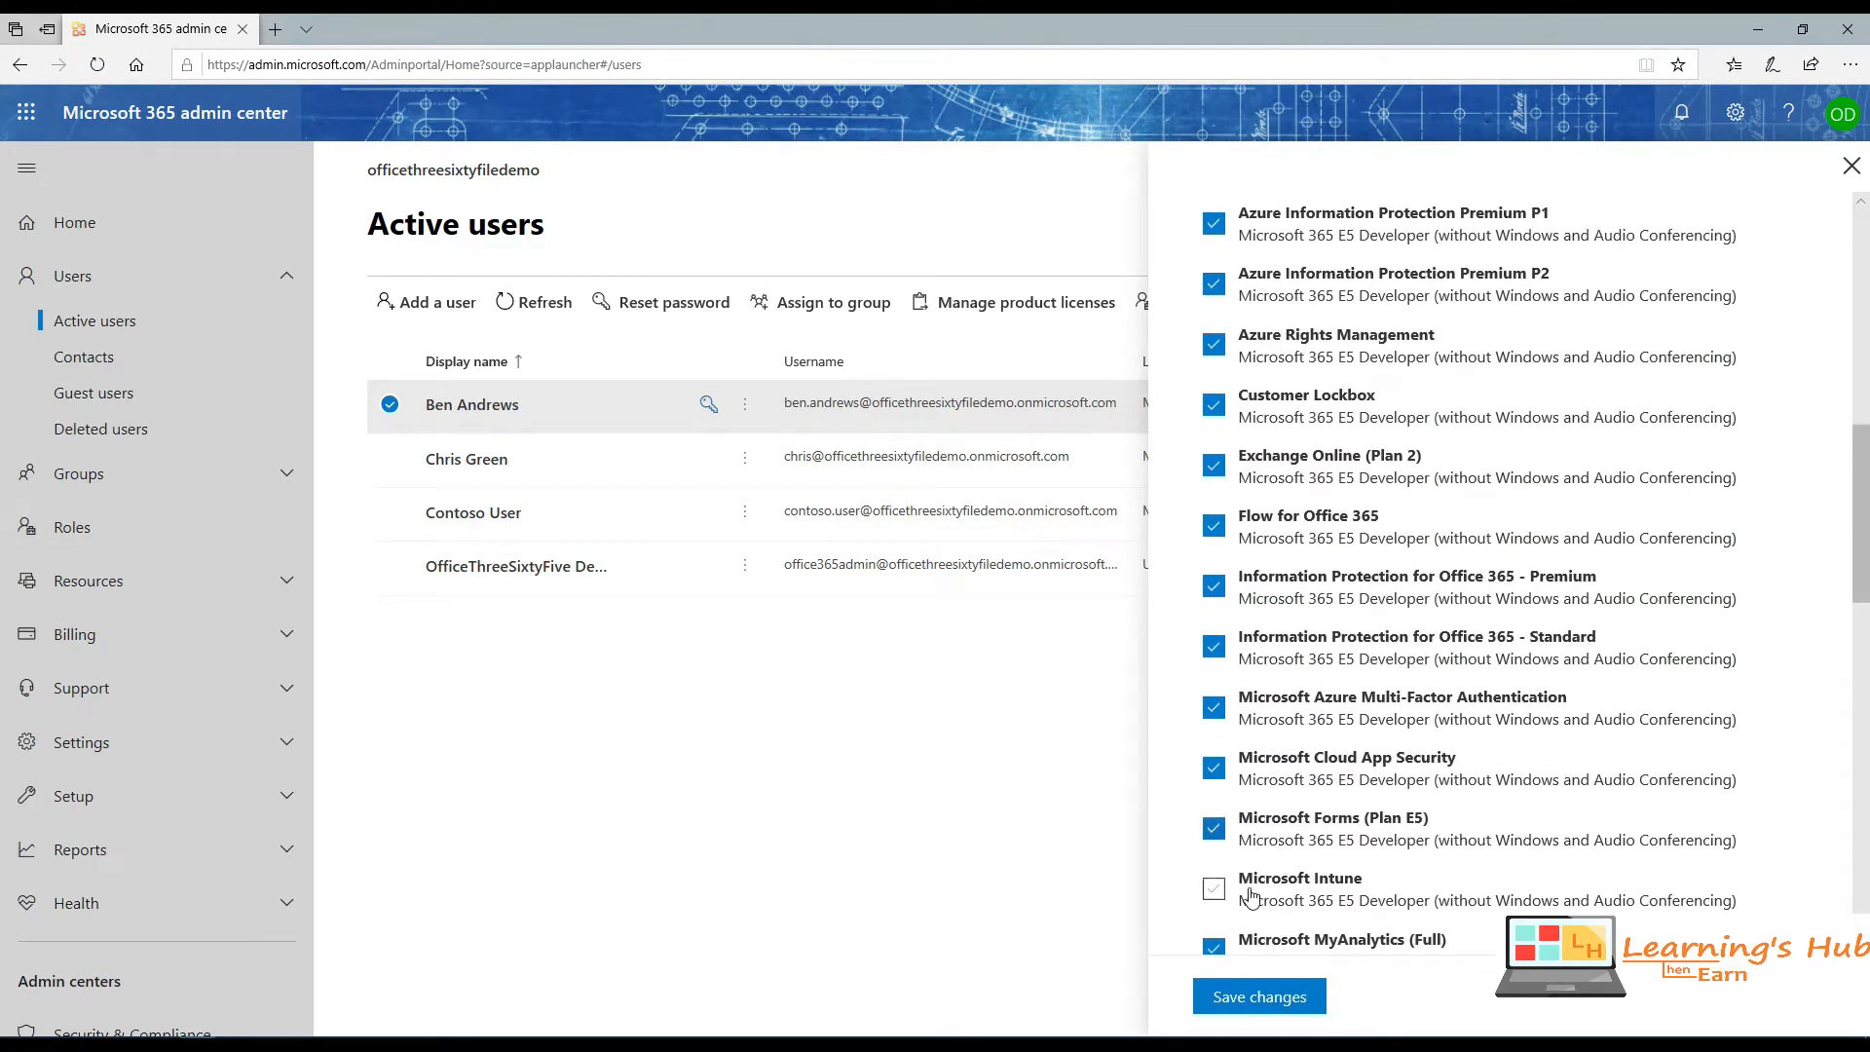
scroll(1361, 889, up, 7)
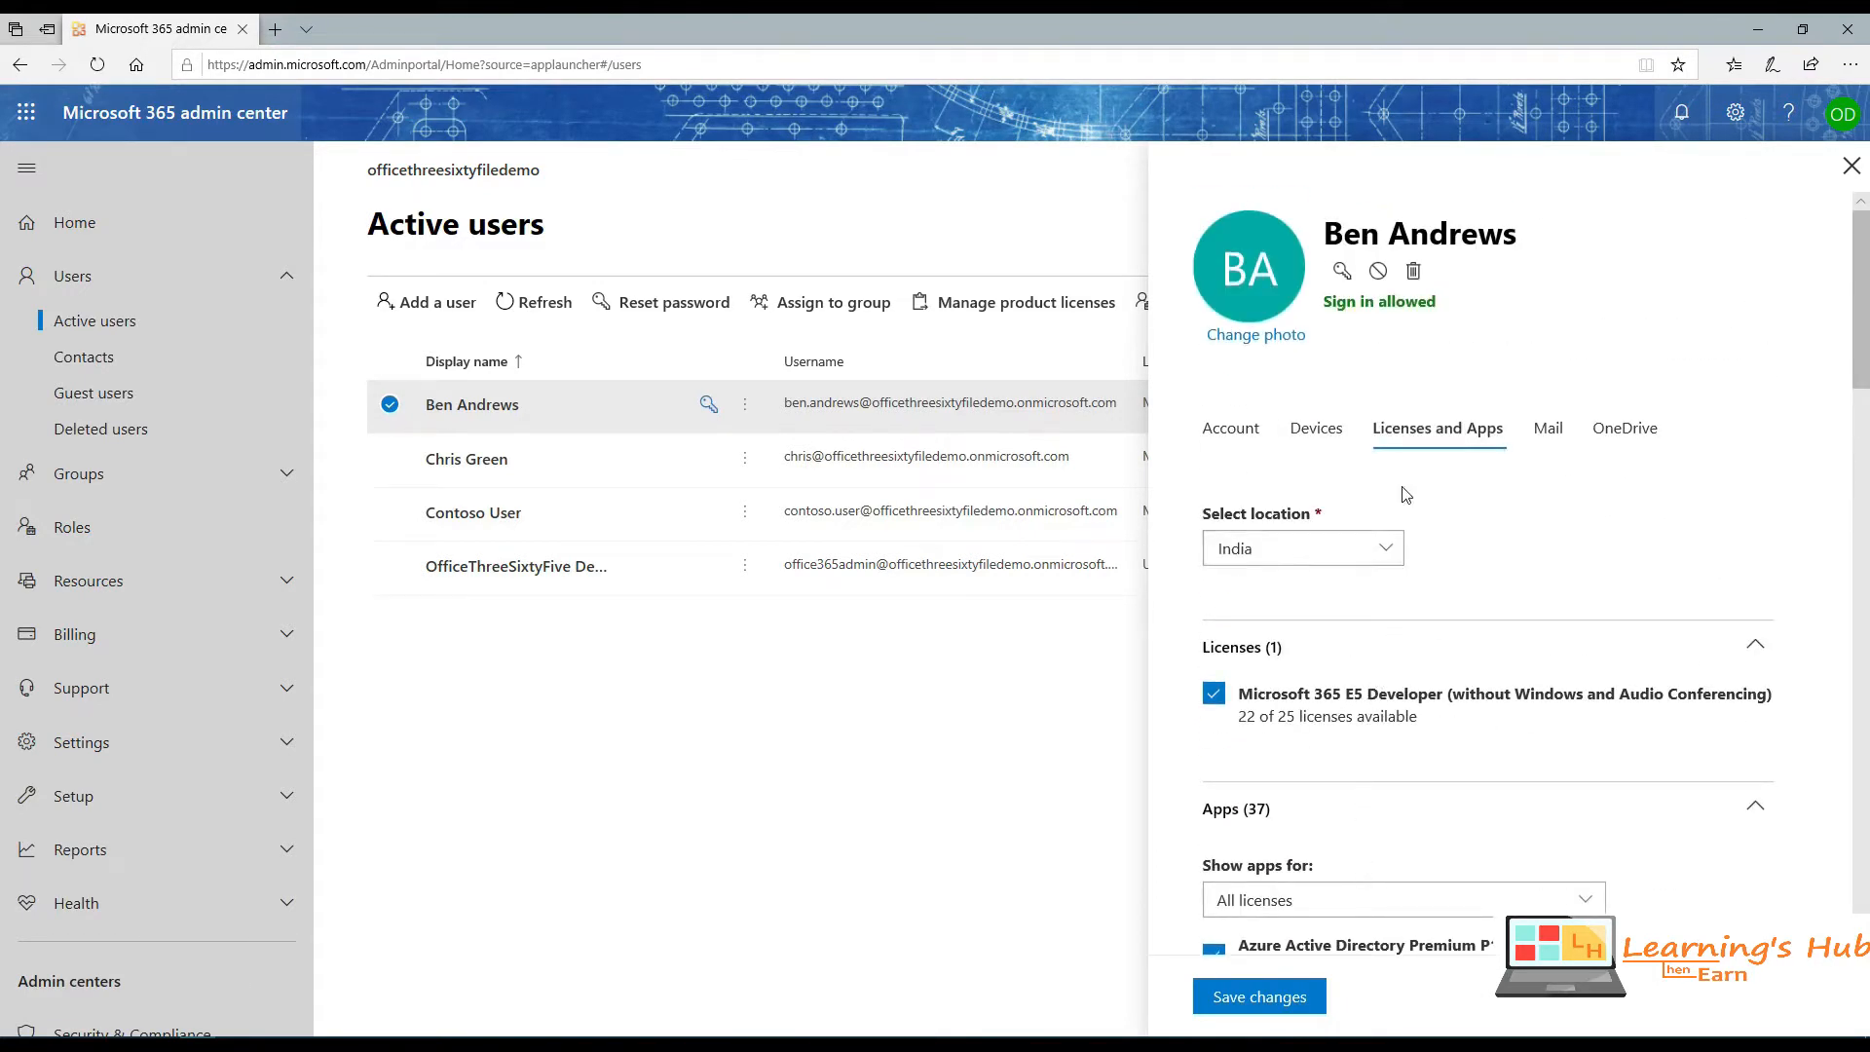
Show the Mail settings and its Manage global address list visibility option
click(1542, 434)
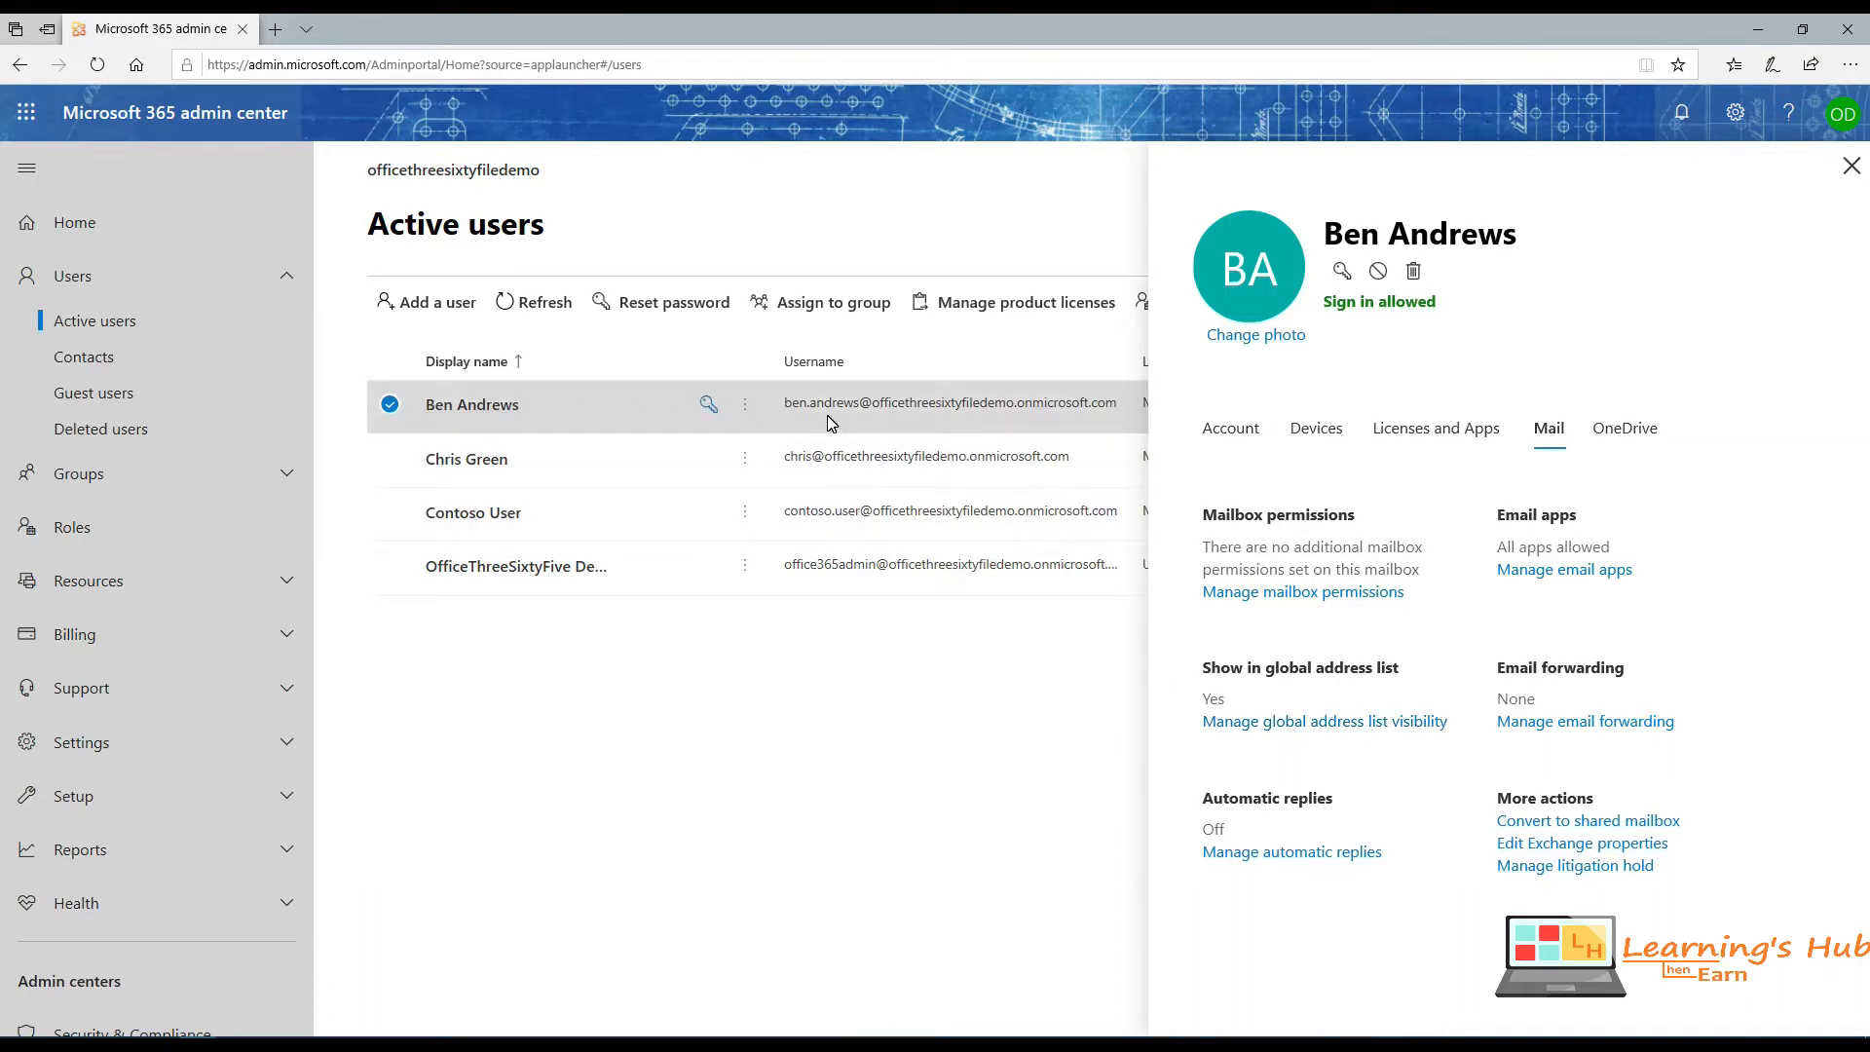
click(1320, 721)
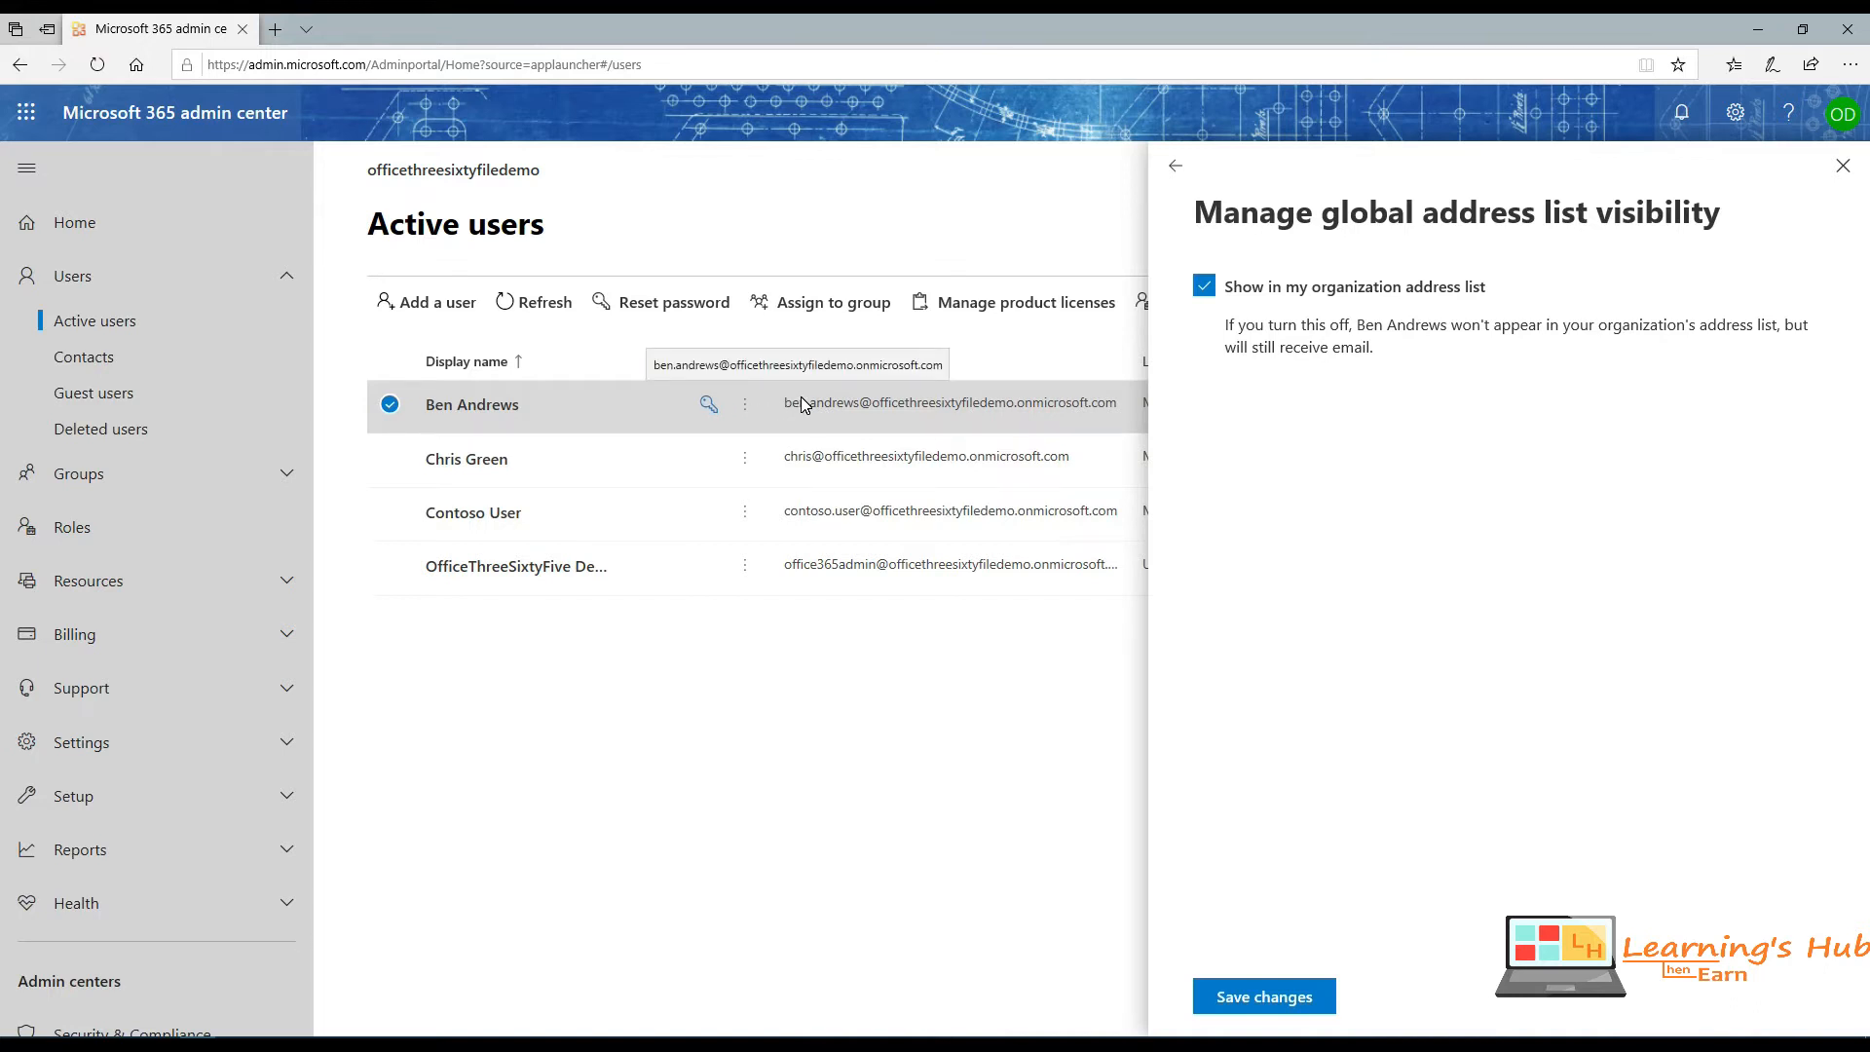
Leave 'Show in my organization address list' on, go back, and view the OneDrive details
click(1204, 286)
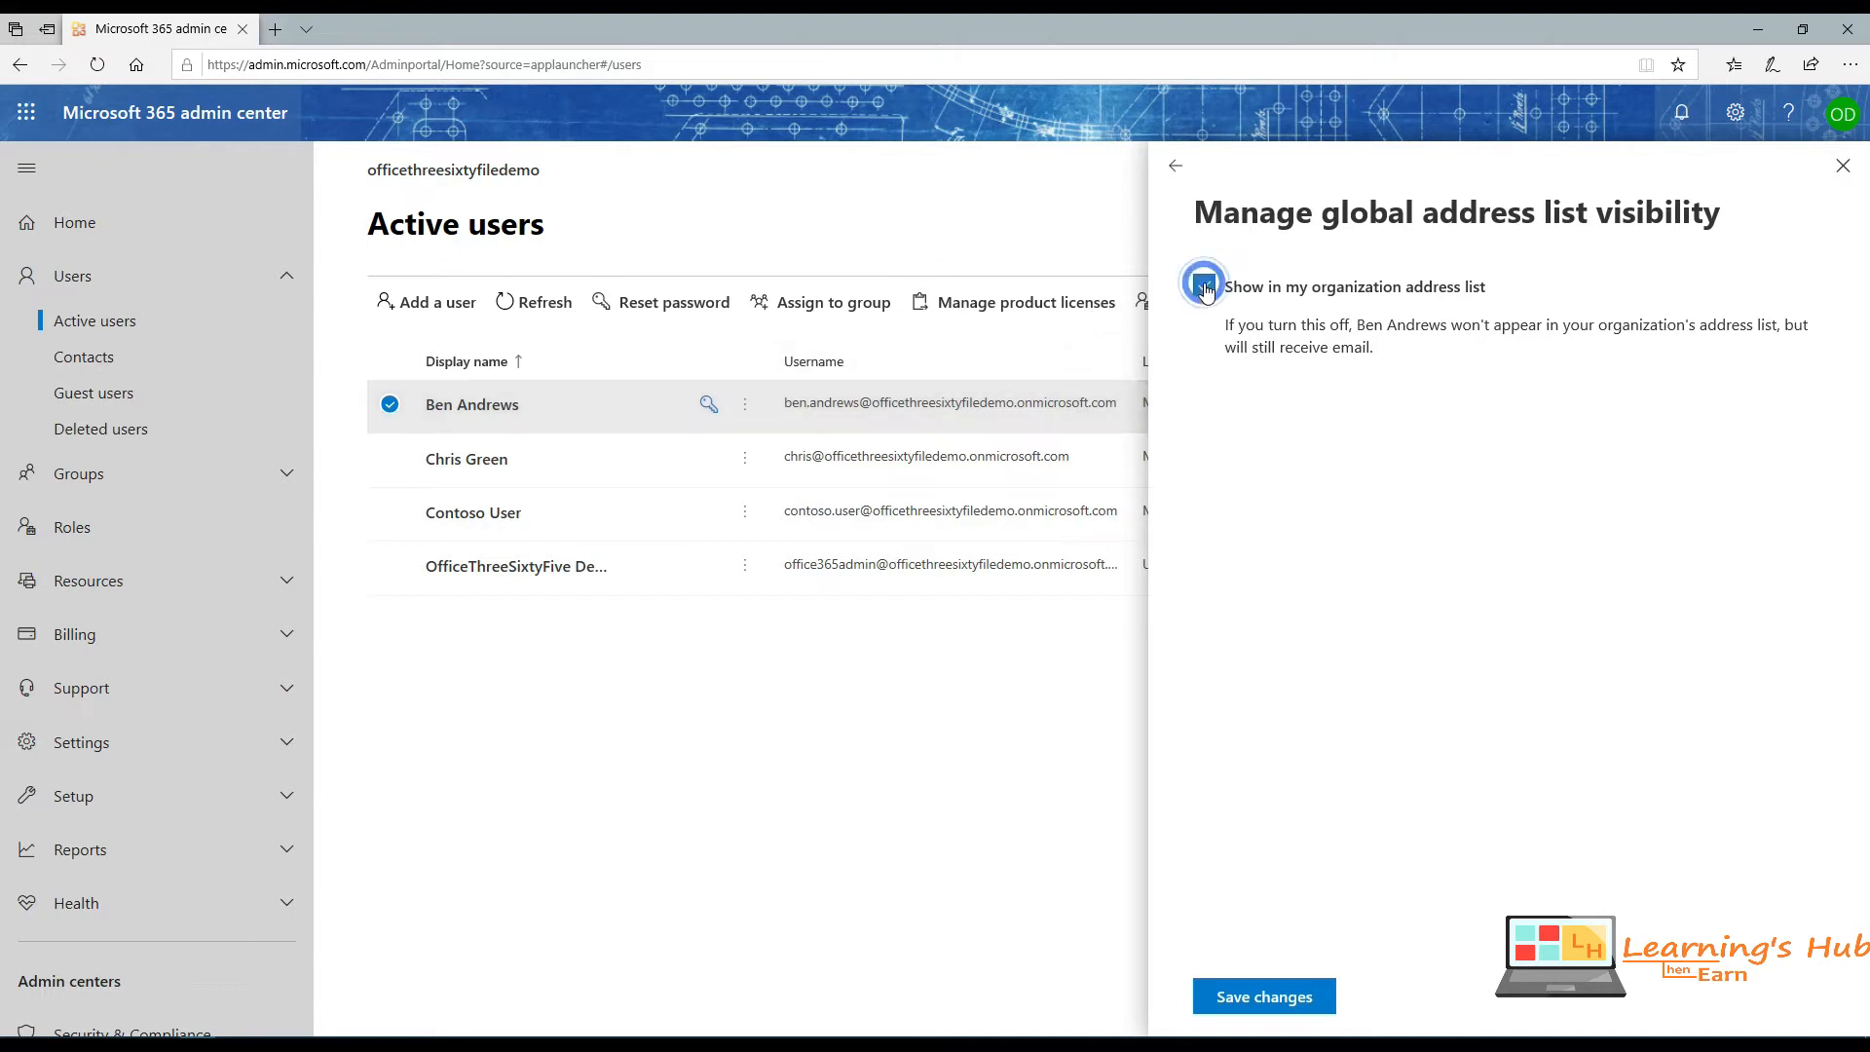
click(1204, 286)
click(1176, 165)
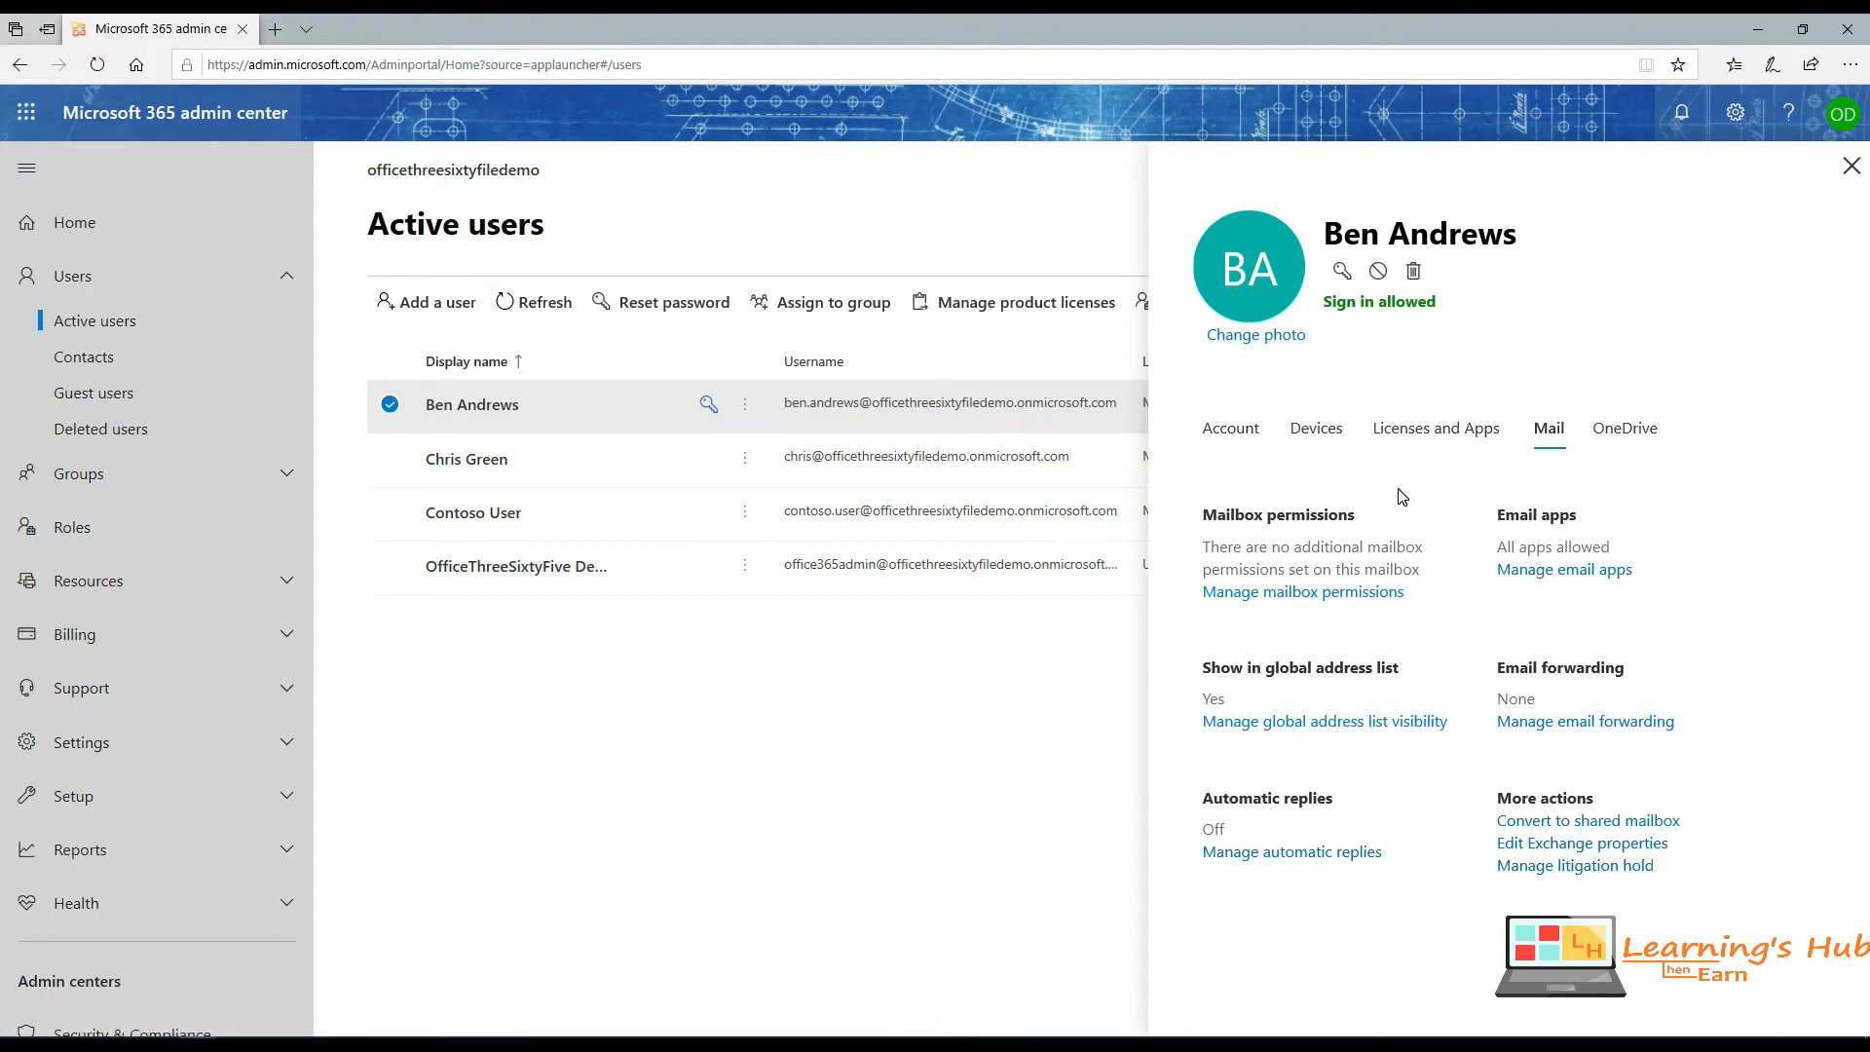
click(1549, 440)
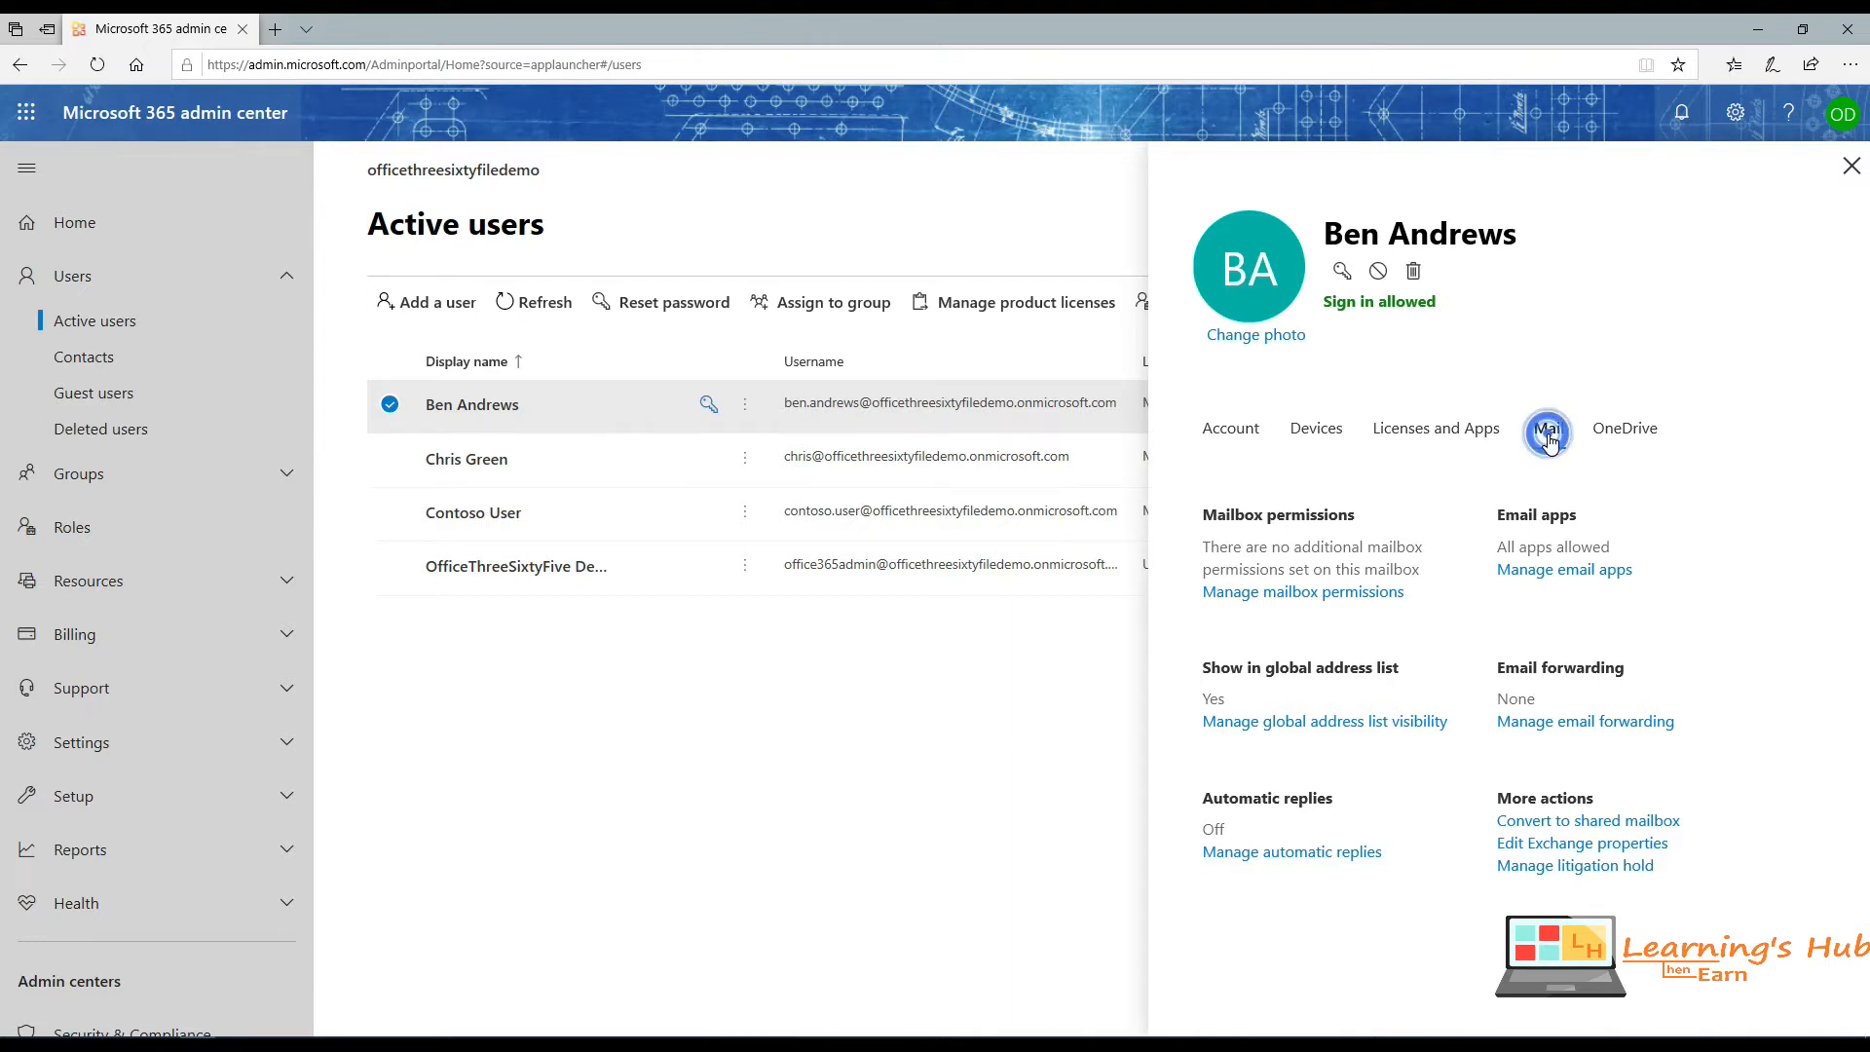
View the user's OneDrive storage, showing 0 MB used of the 1024 GB limit
click(1633, 437)
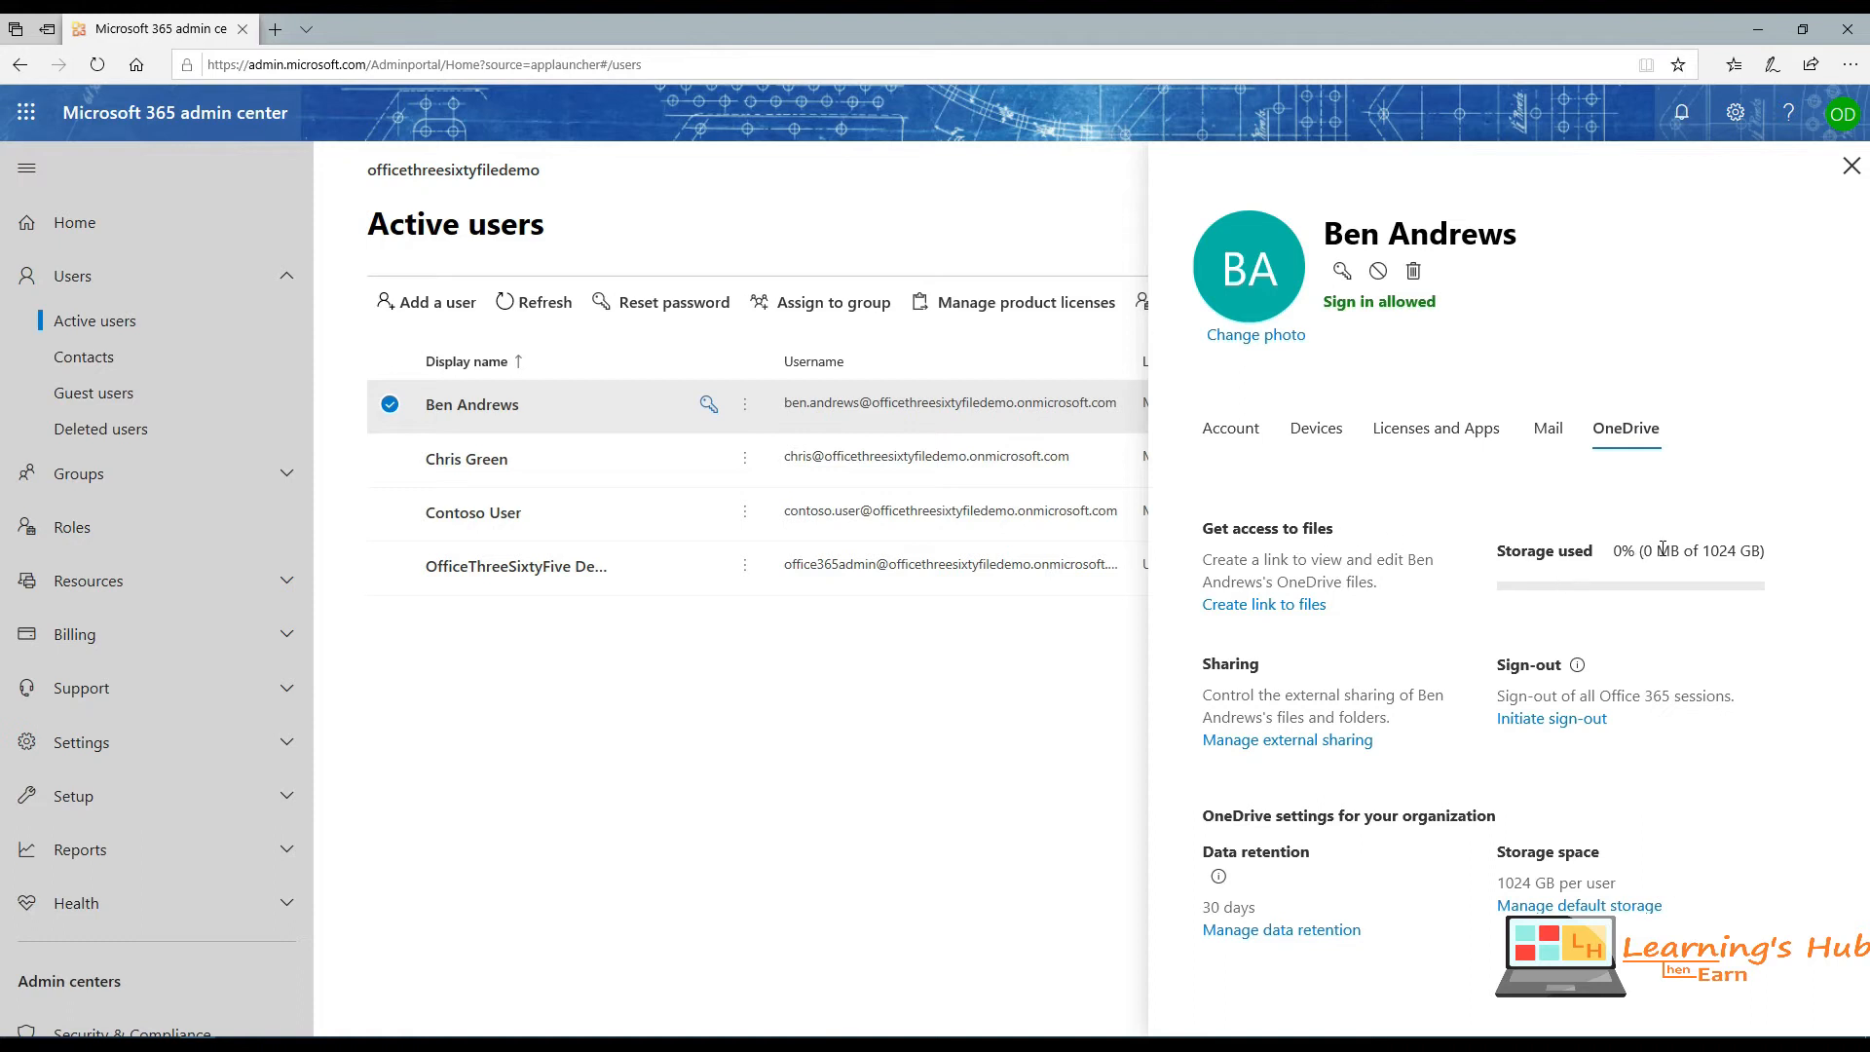
drag(1703, 554, 1768, 562)
Close the user's details panel and review the toolbar's extra user actions
click(1851, 167)
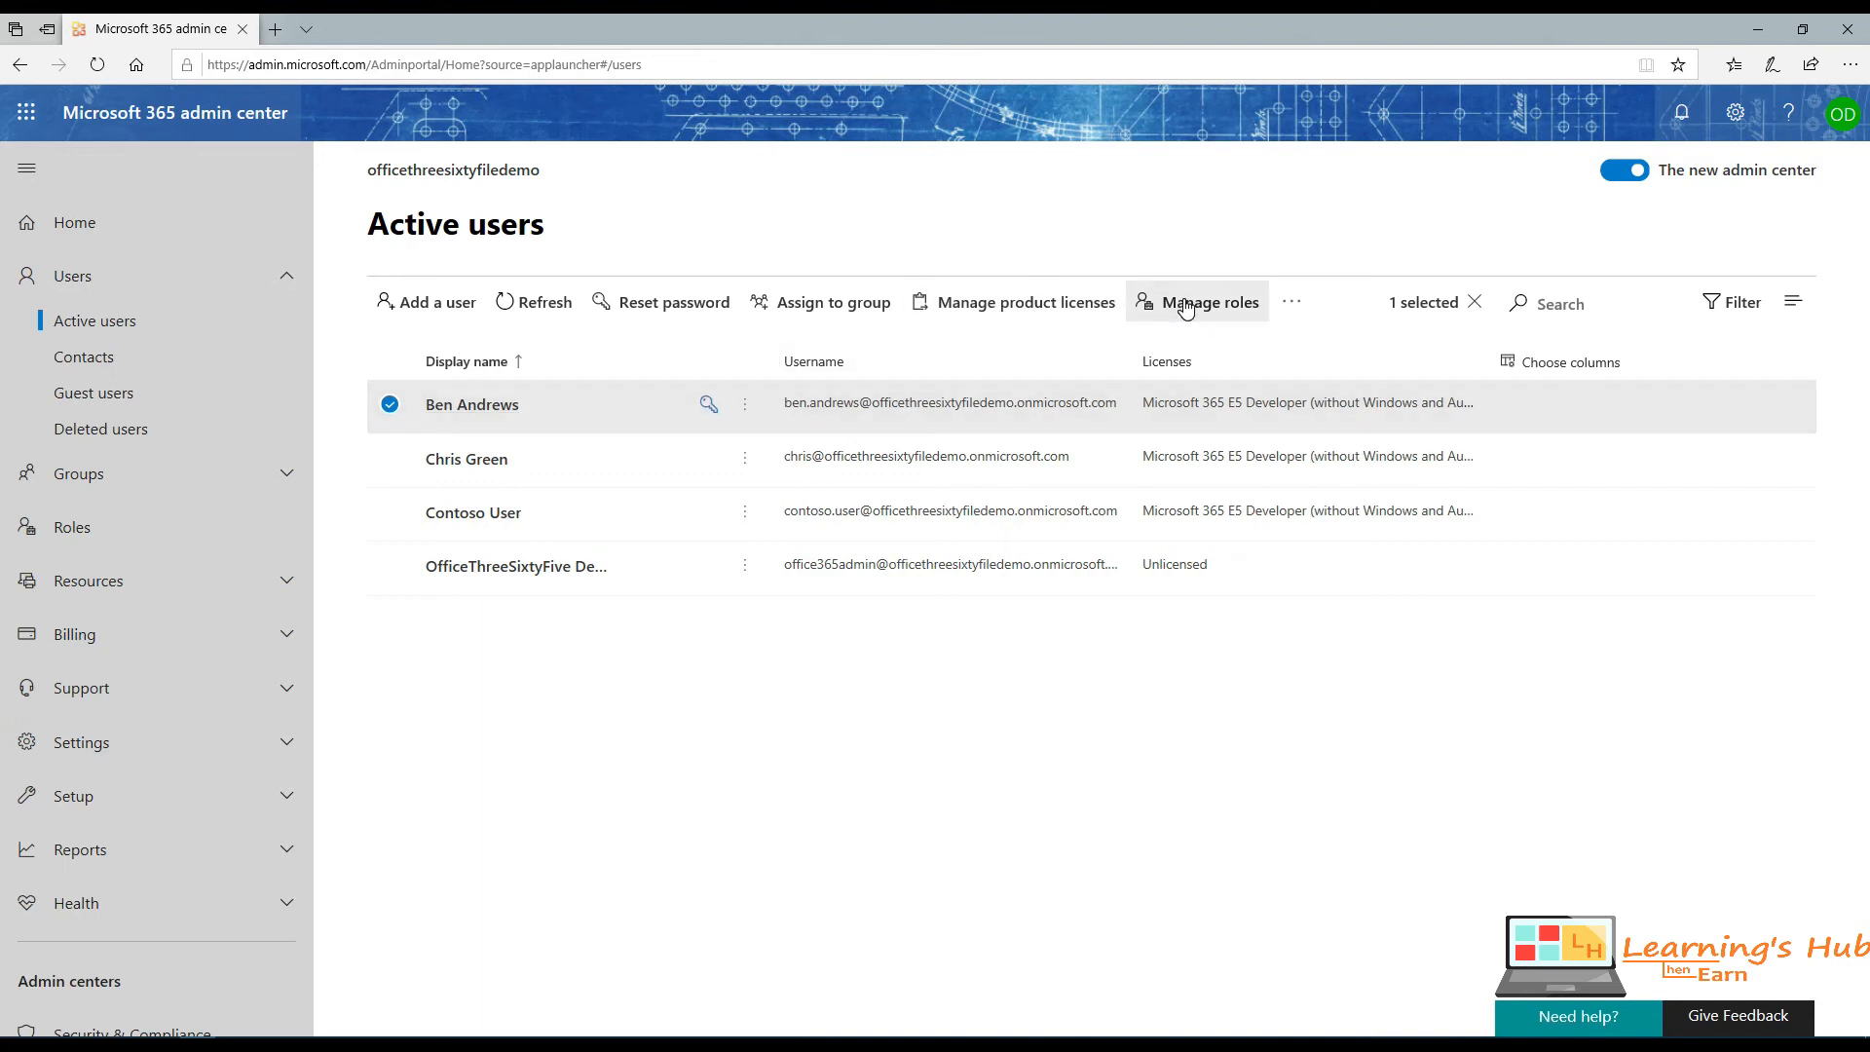
click(1306, 300)
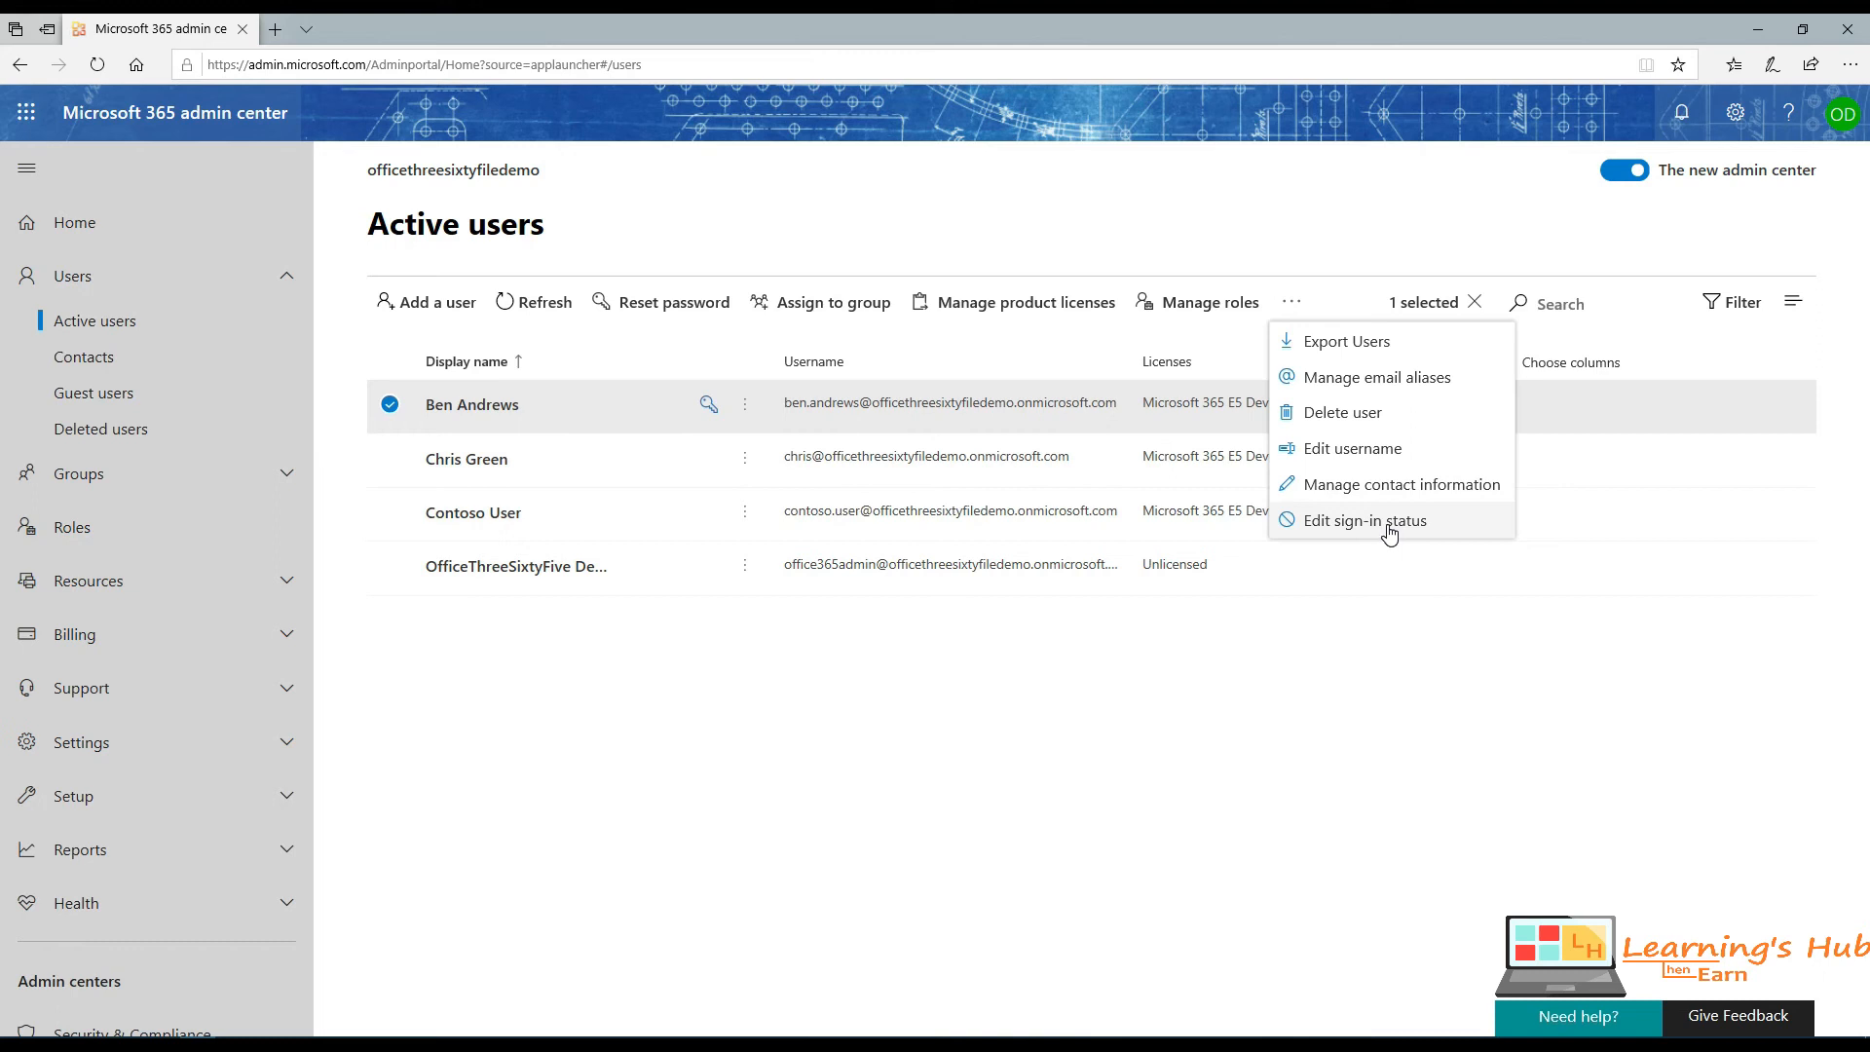
click(827, 703)
Clear the user selection, then inspect and dismiss the row's action menu
click(388, 403)
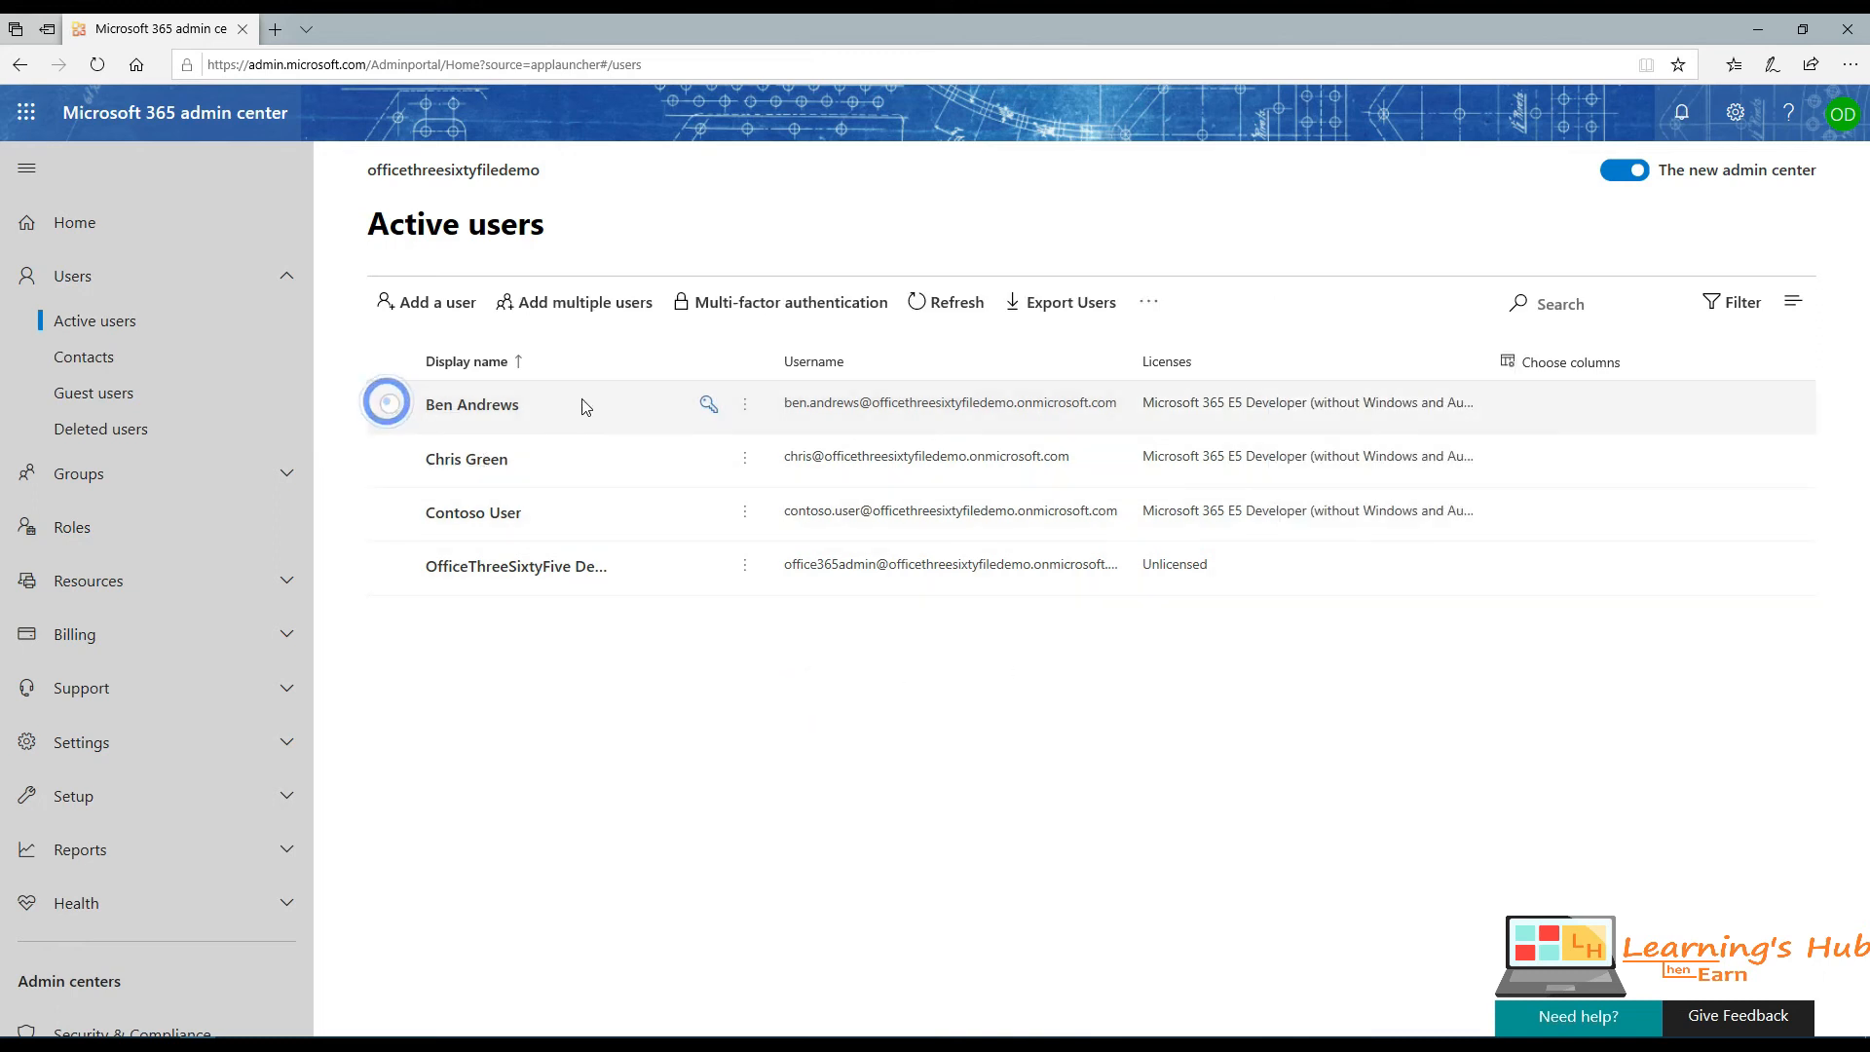
click(743, 405)
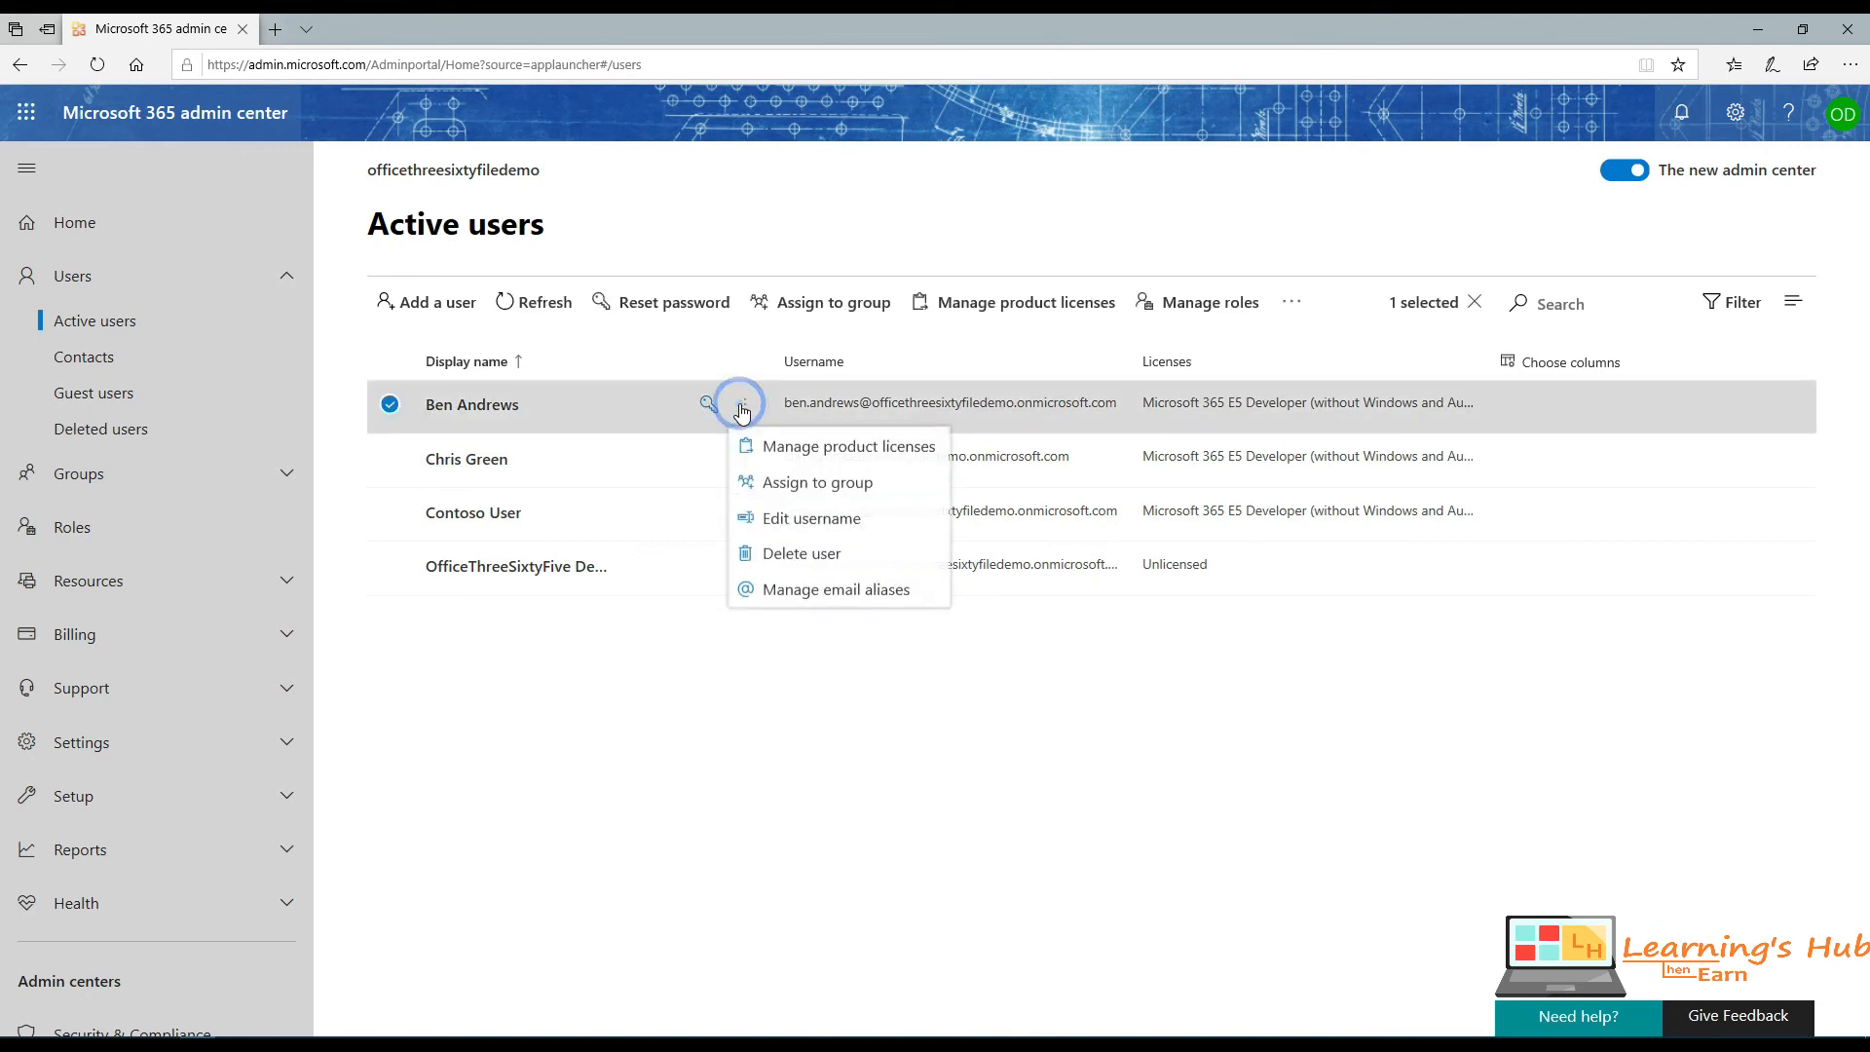
click(812, 449)
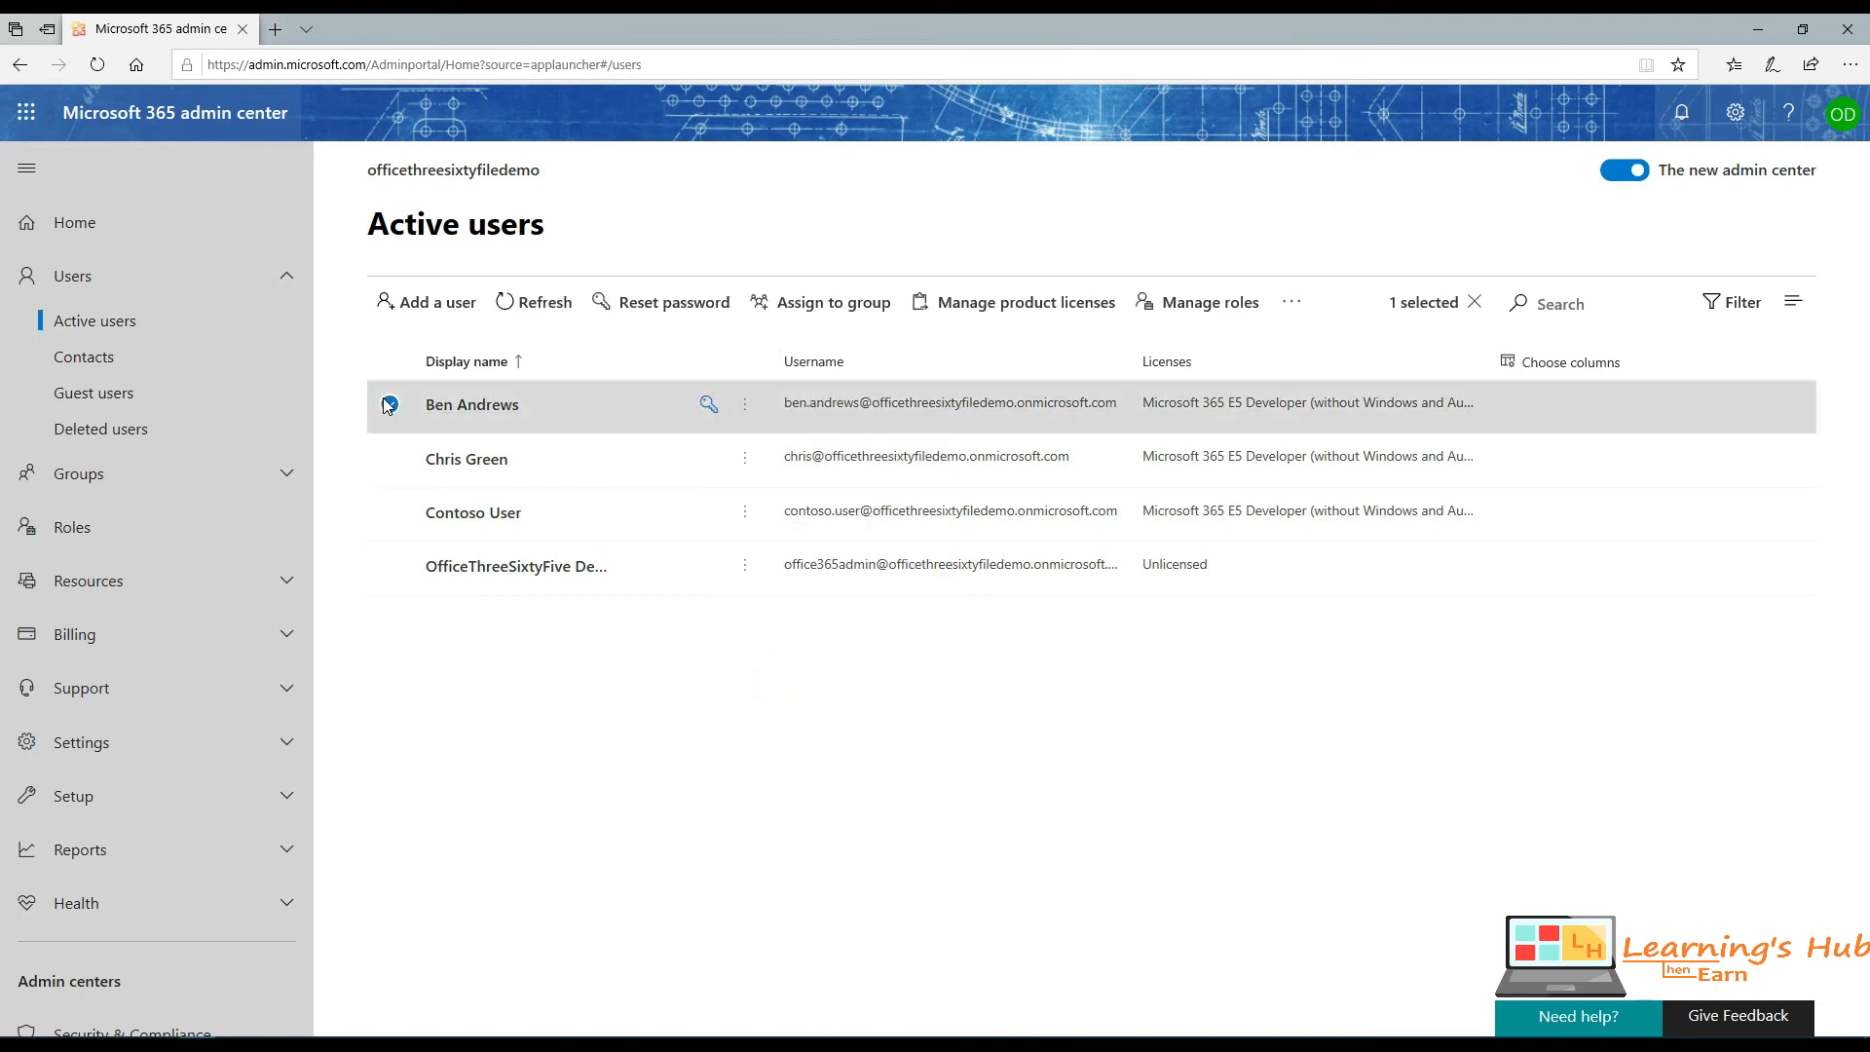